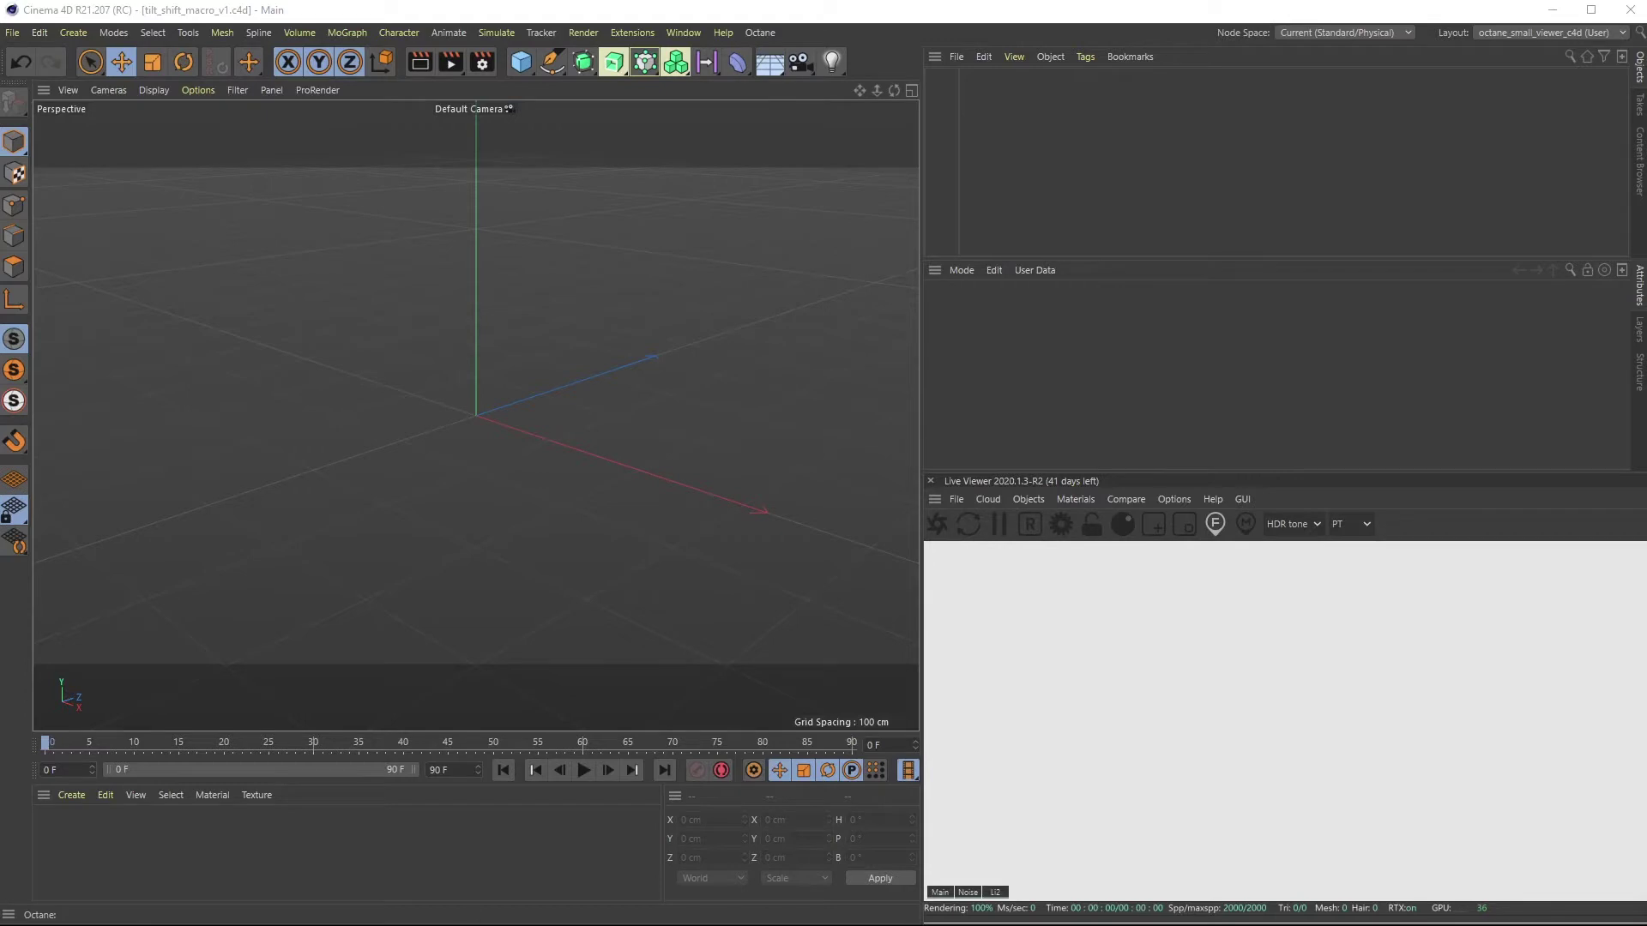
Review the tilt-shift reference image, then return to Cinema 4D.
{"action": "left_click", "coordinate": [637, 923]}
{"action": "left_click_drag", "start_coordinate": [572, 104], "coordinate": [563, 43]}
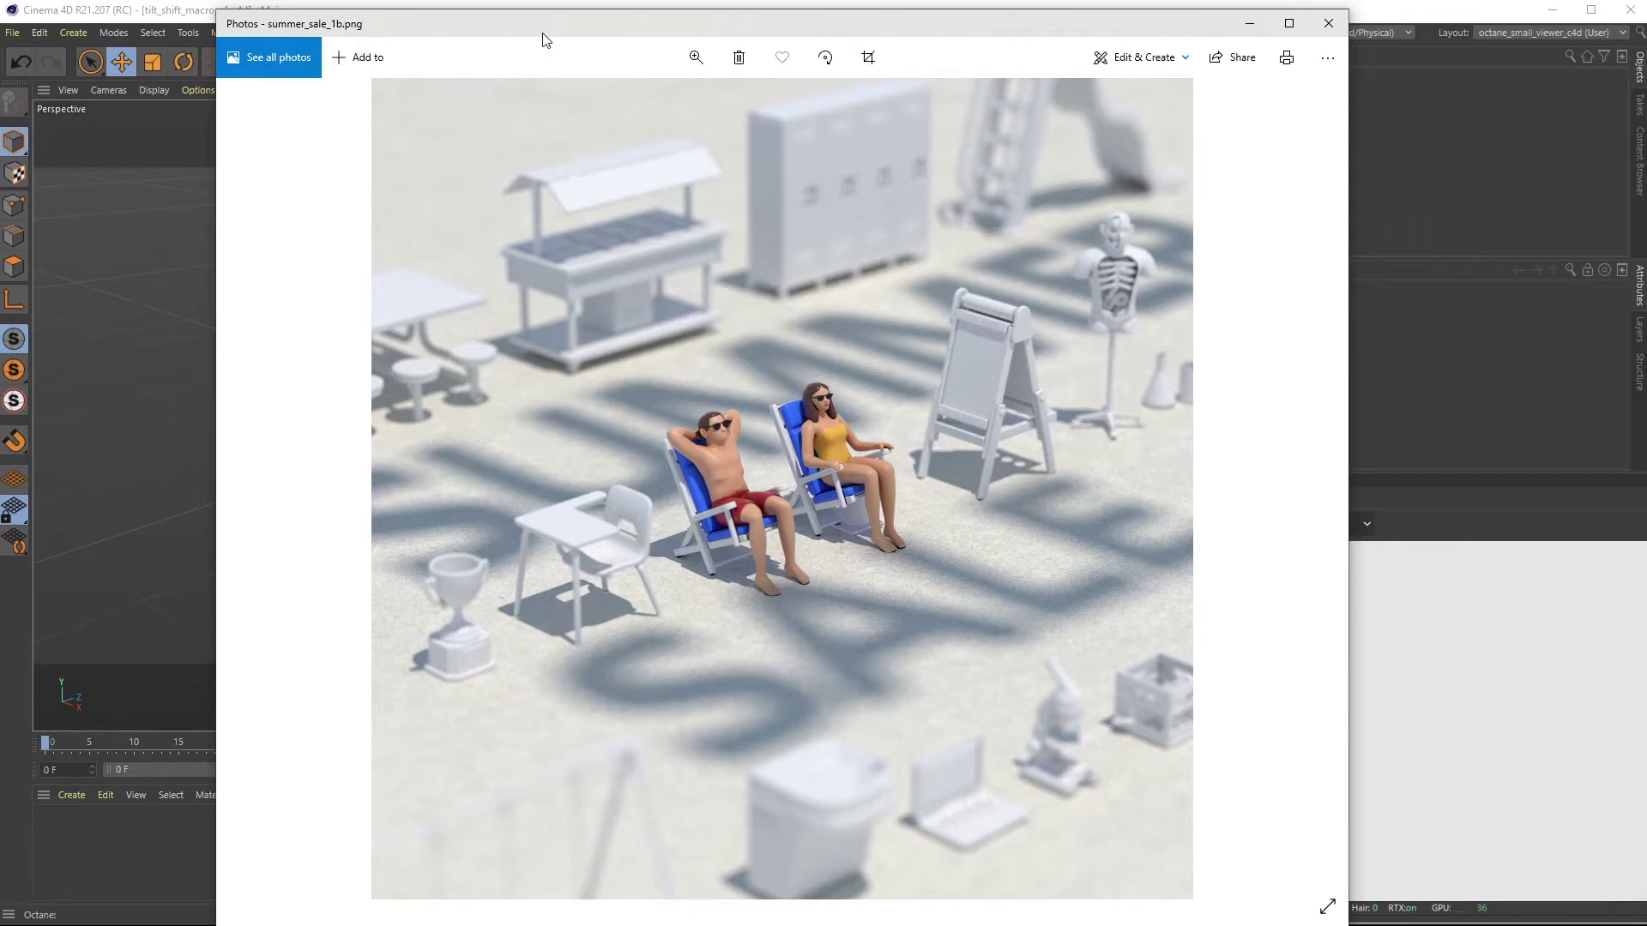
{"action": "key", "text": "alt+Tab"}
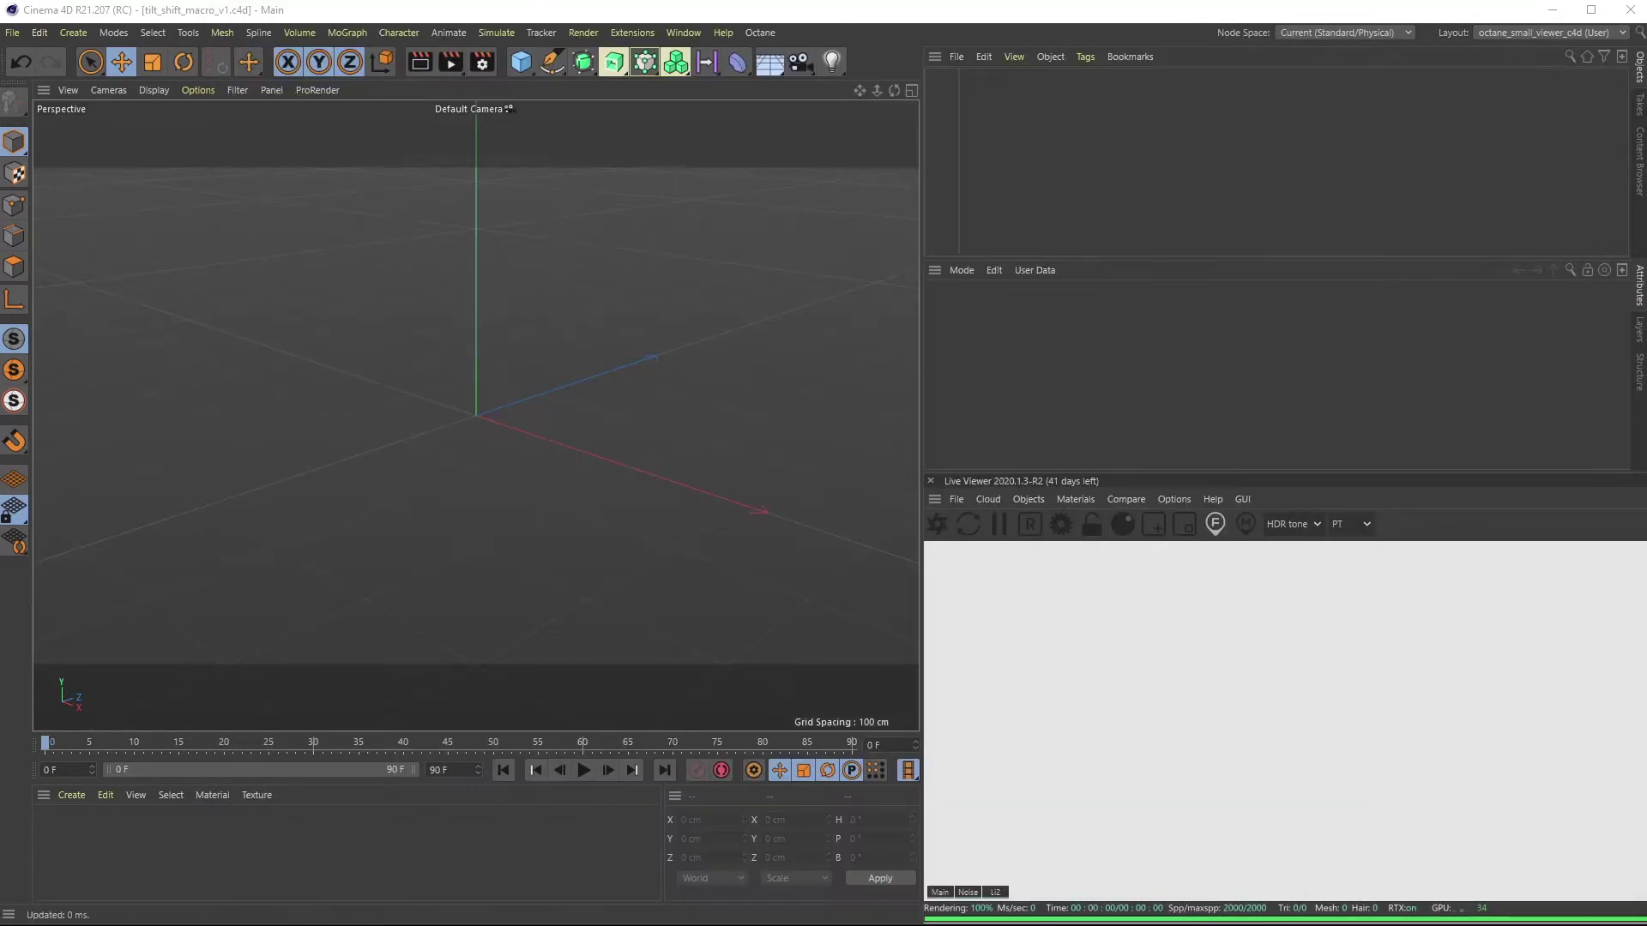
Load the 07_Skater figure from THT_Everyday_People_Pack_1.1.0 via the Content Browser into the scene.
{"action": "left_click_drag", "start_coordinate": [849, 901], "coordinate": [849, 132]}
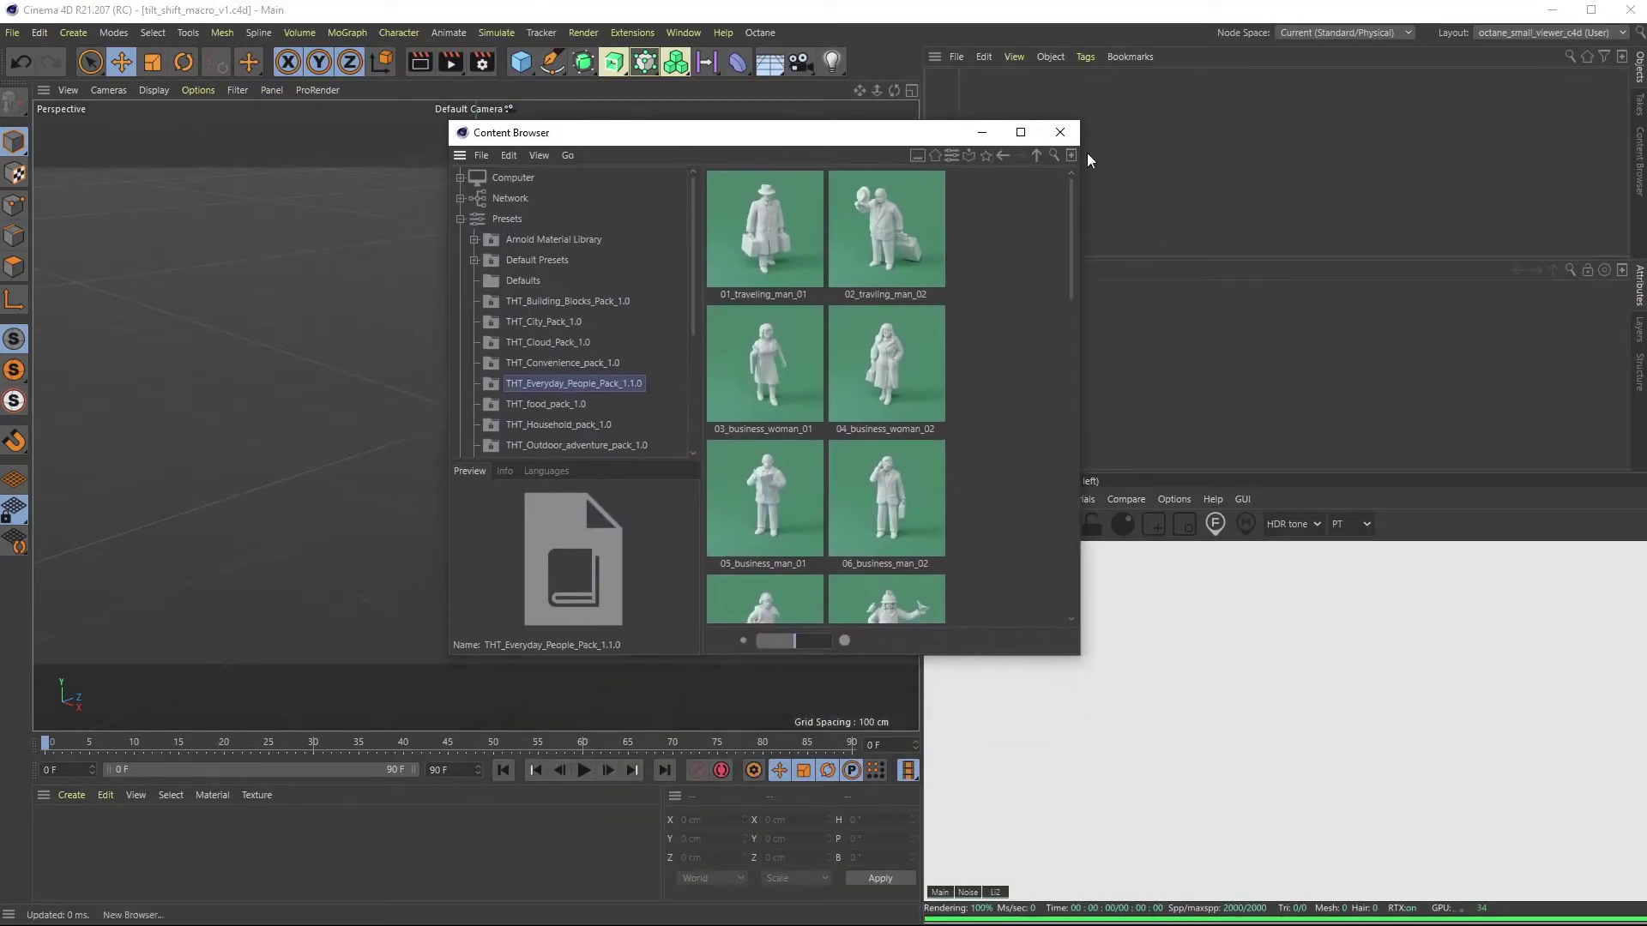
{"action": "mouse_move", "coordinate": [1073, 199]}
{"action": "left_mouse_down"}
{"action": "mouse_move", "coordinate": [1086, 264]}
{"action": "mouse_move", "coordinate": [1071, 267]}
{"action": "left_mouse_up"}
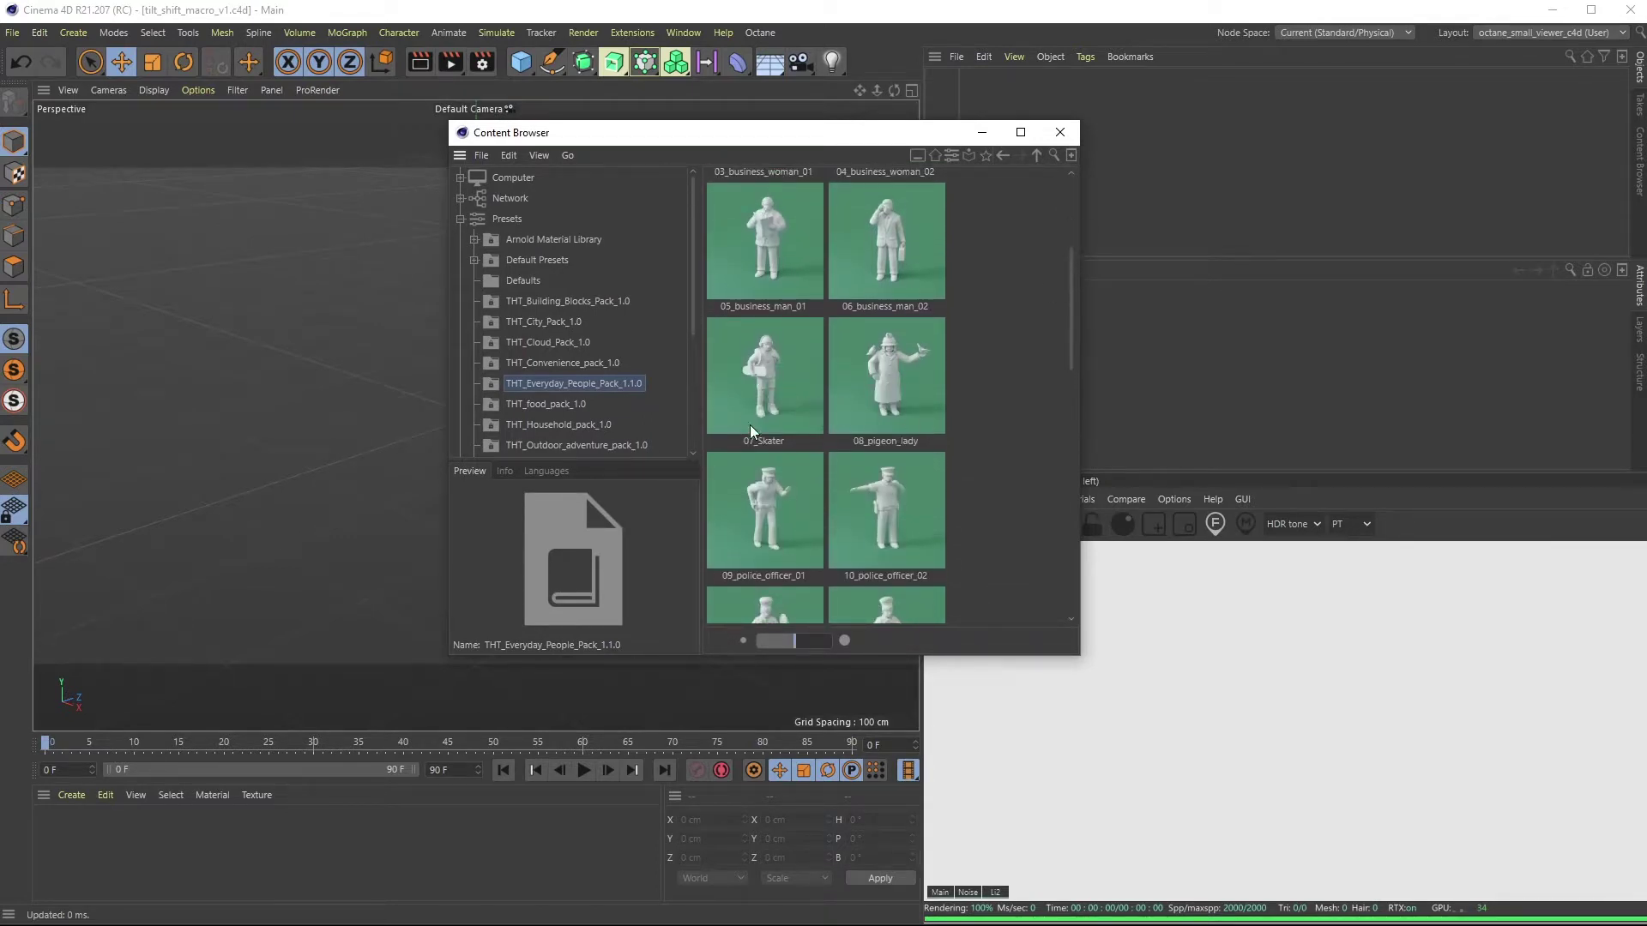
{"action": "double_click", "coordinate": [771, 384]}
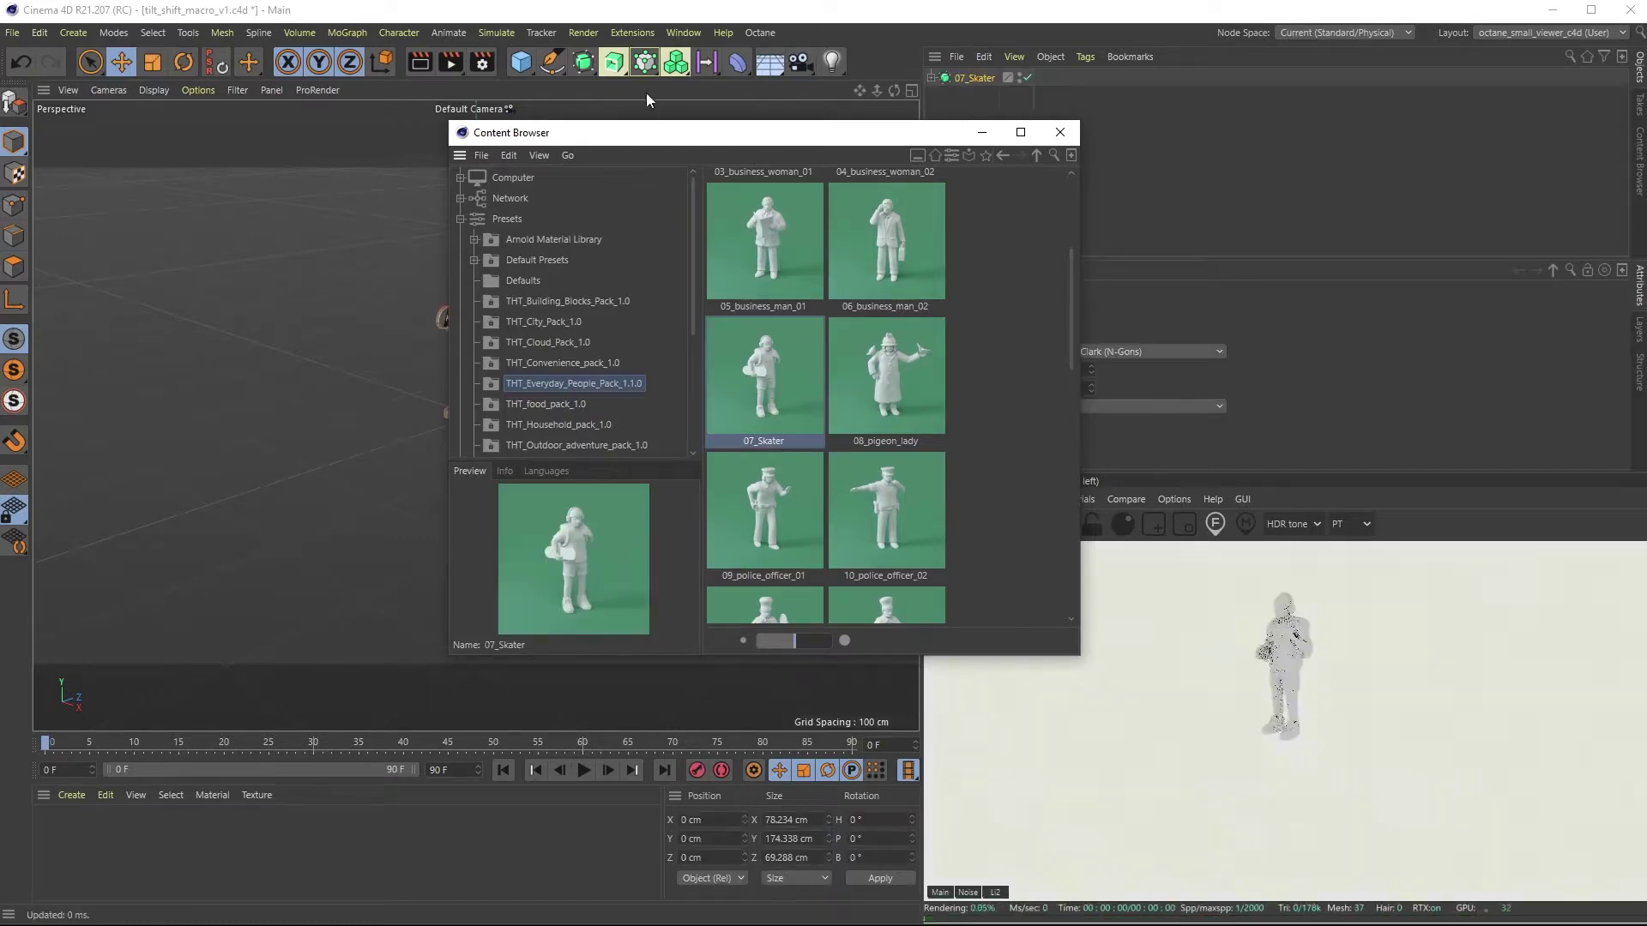
{"action": "left_click_drag", "start_coordinate": [645, 131], "coordinate": [1518, 799]}
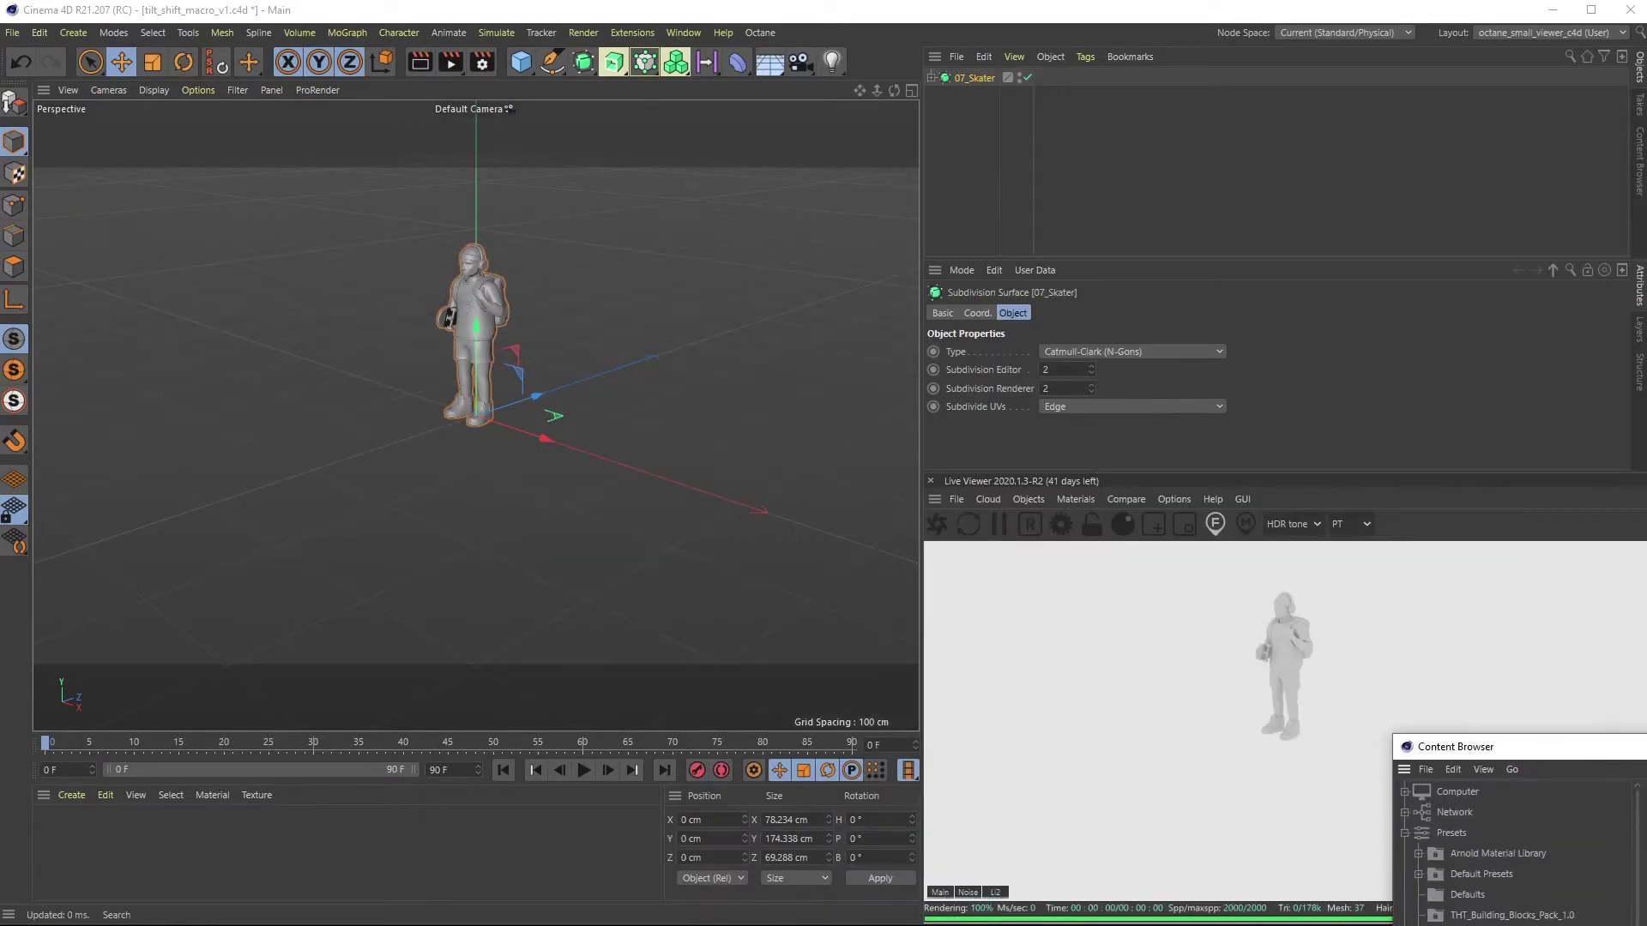
{"action": "key", "text": "shift+F8"}
{"action": "left_click", "coordinate": [978, 129]}
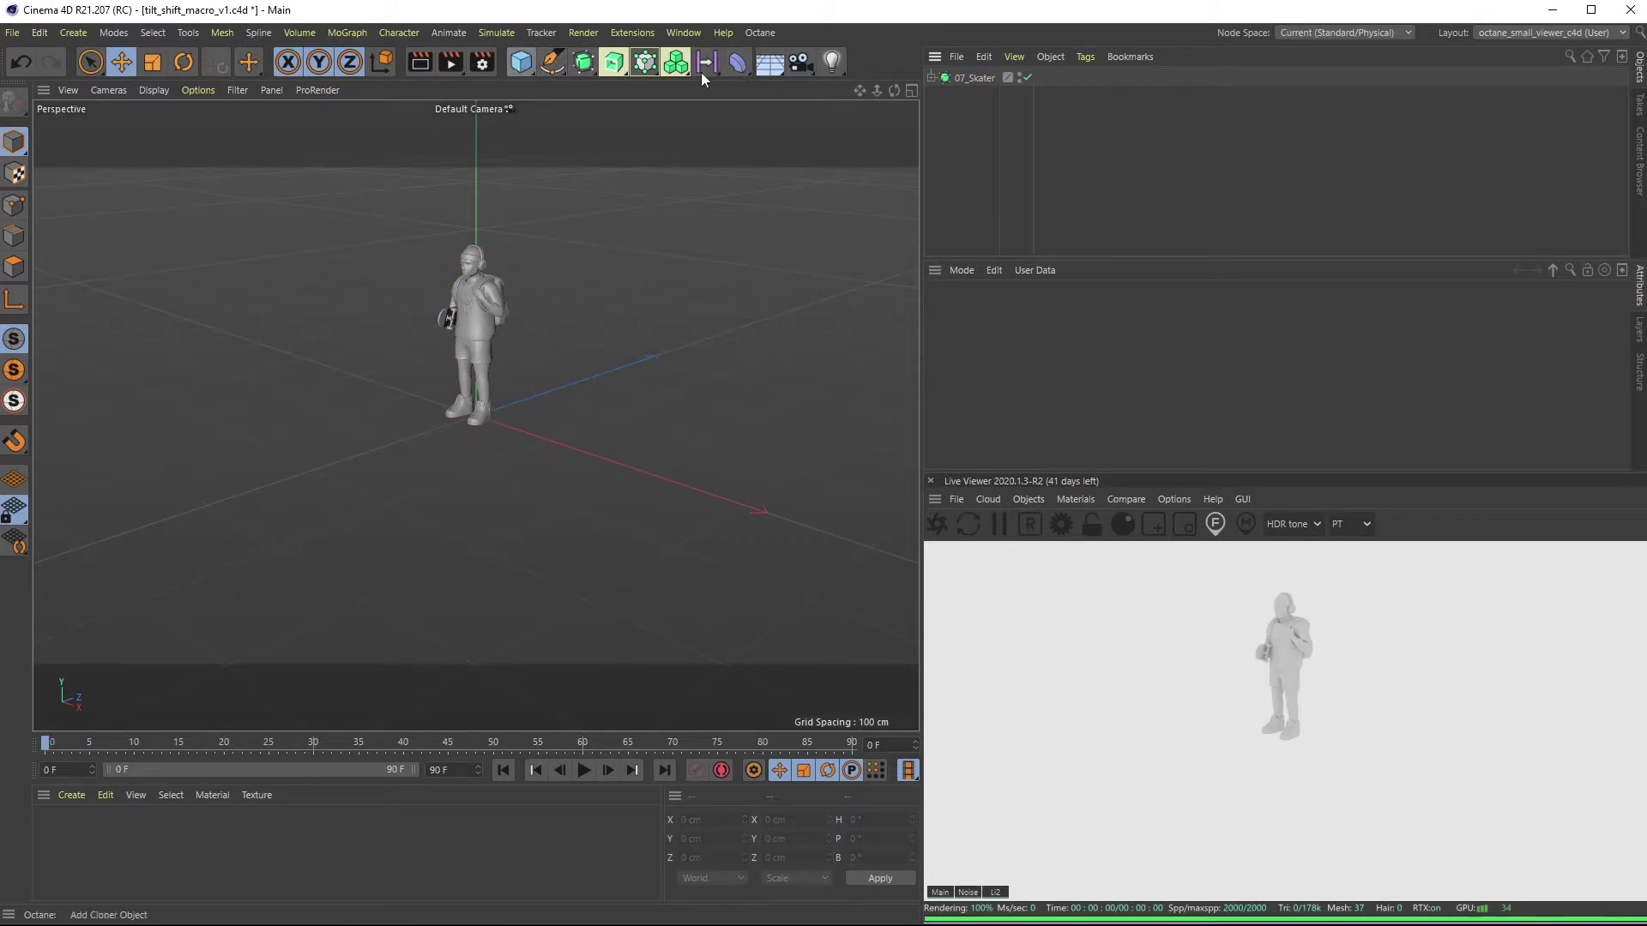
Add a Floor object beneath the skater and reframe the viewport on the figure.
{"action": "left_click", "coordinate": [769, 62]}
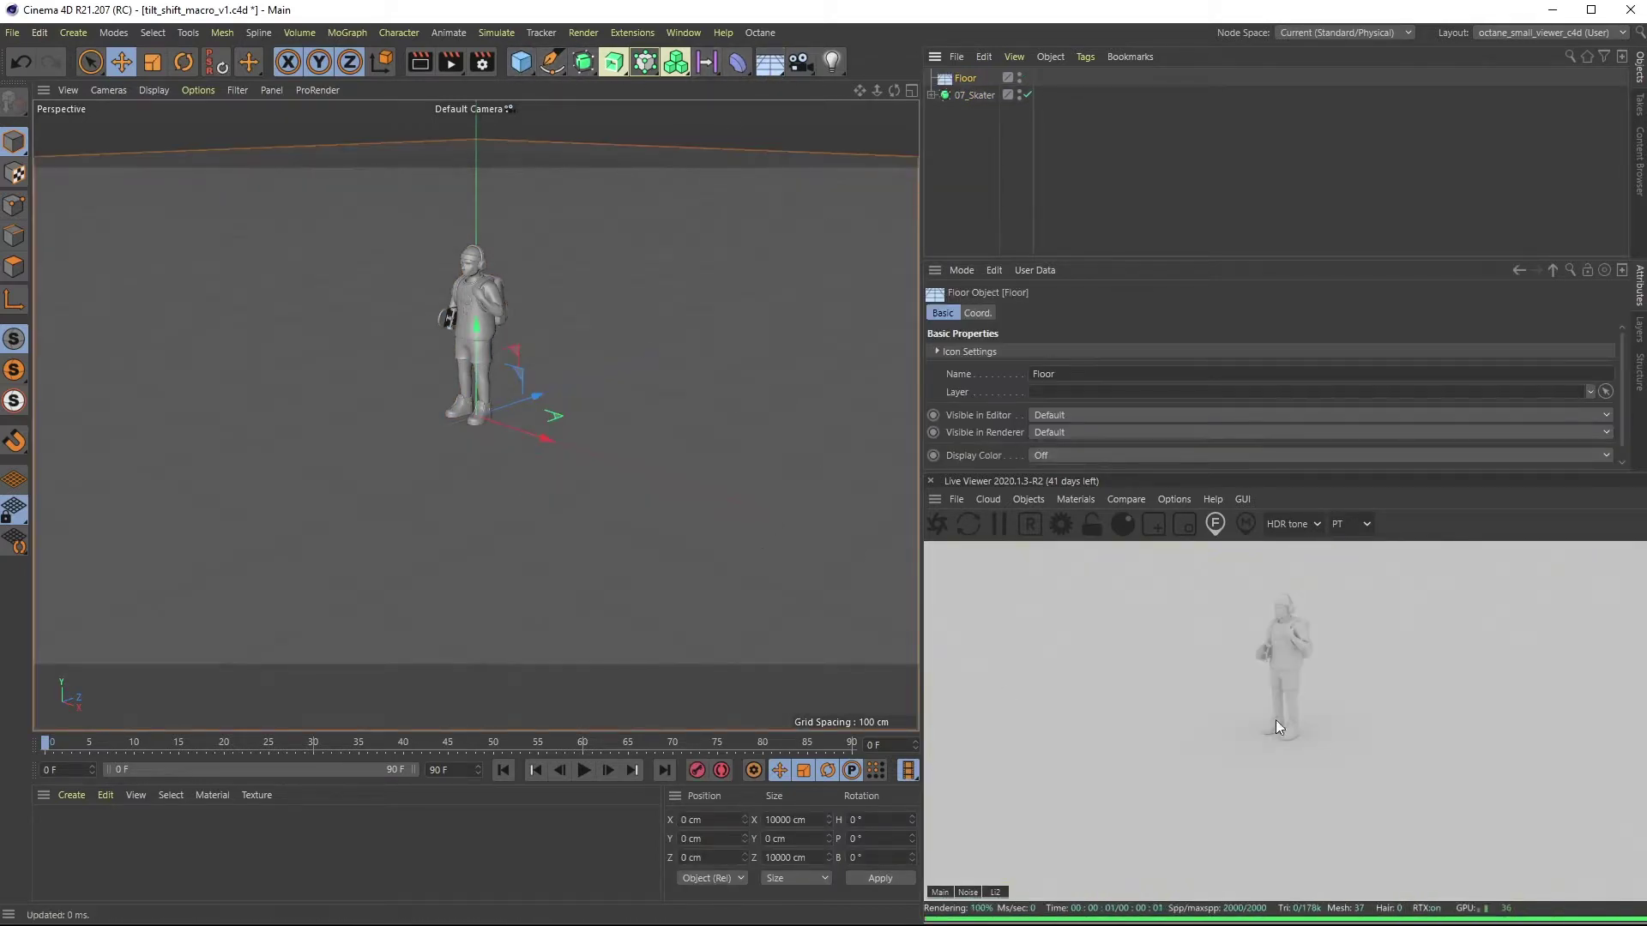
{"action": "left_click_drag", "start_coordinate": [1318, 697], "coordinate": [1274, 741]}
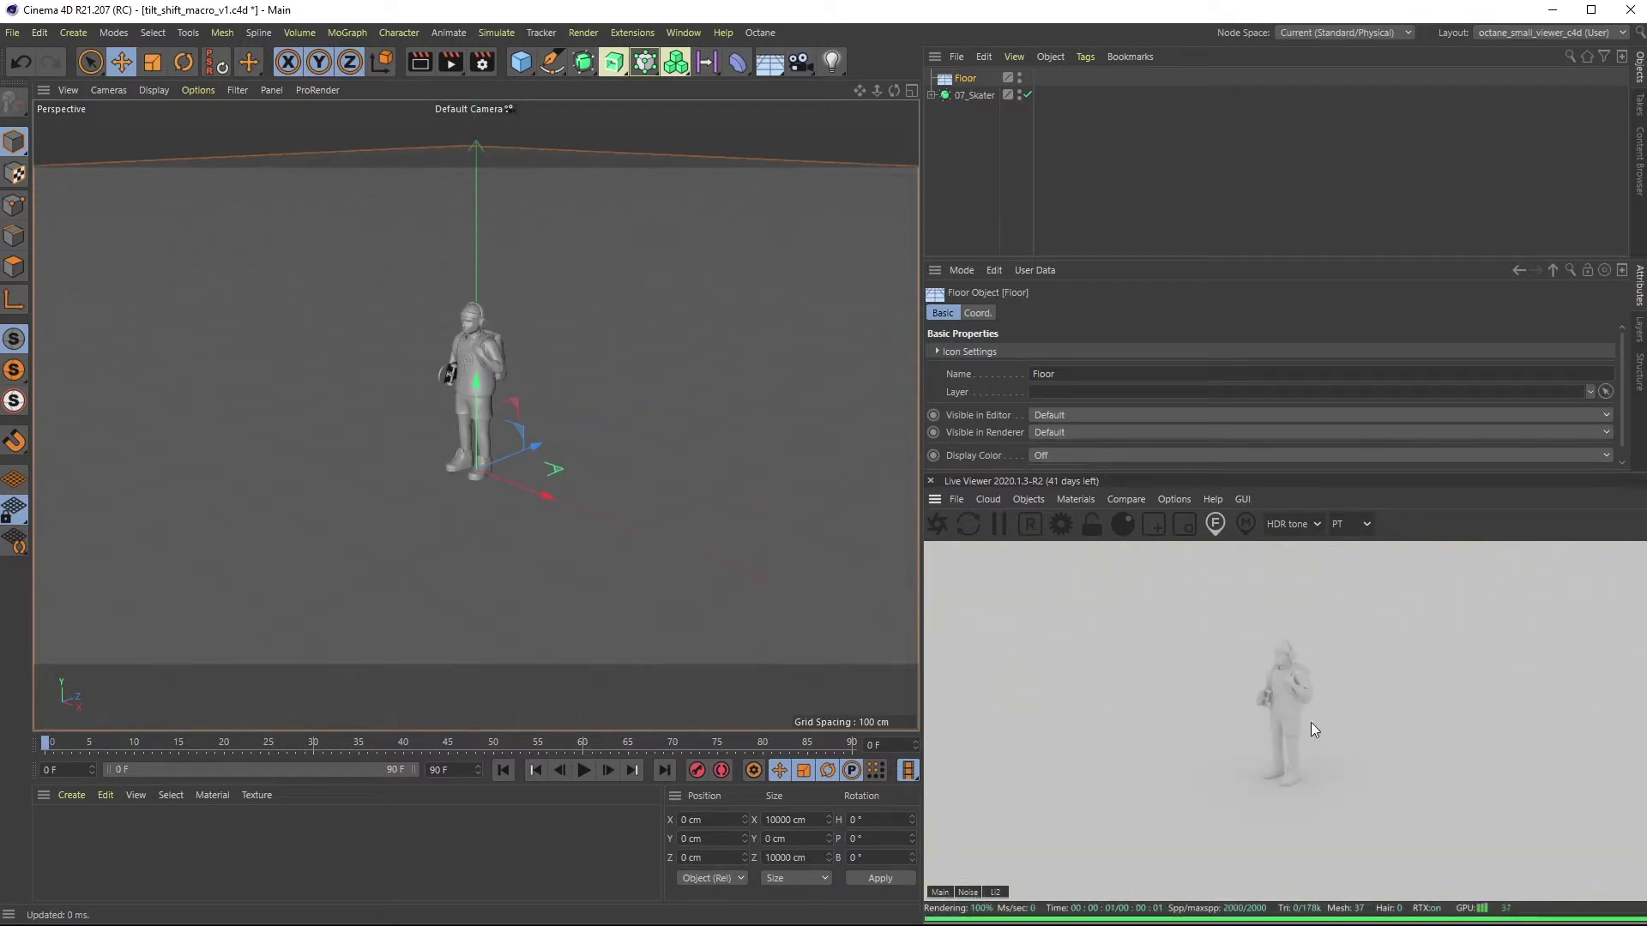
Add an Octane Daylight and rotate its pitch and heading so the skater's shadow falls to the side.
{"action": "left_click", "coordinate": [1064, 503]}
{"action": "mouse_move", "coordinate": [1045, 576]}
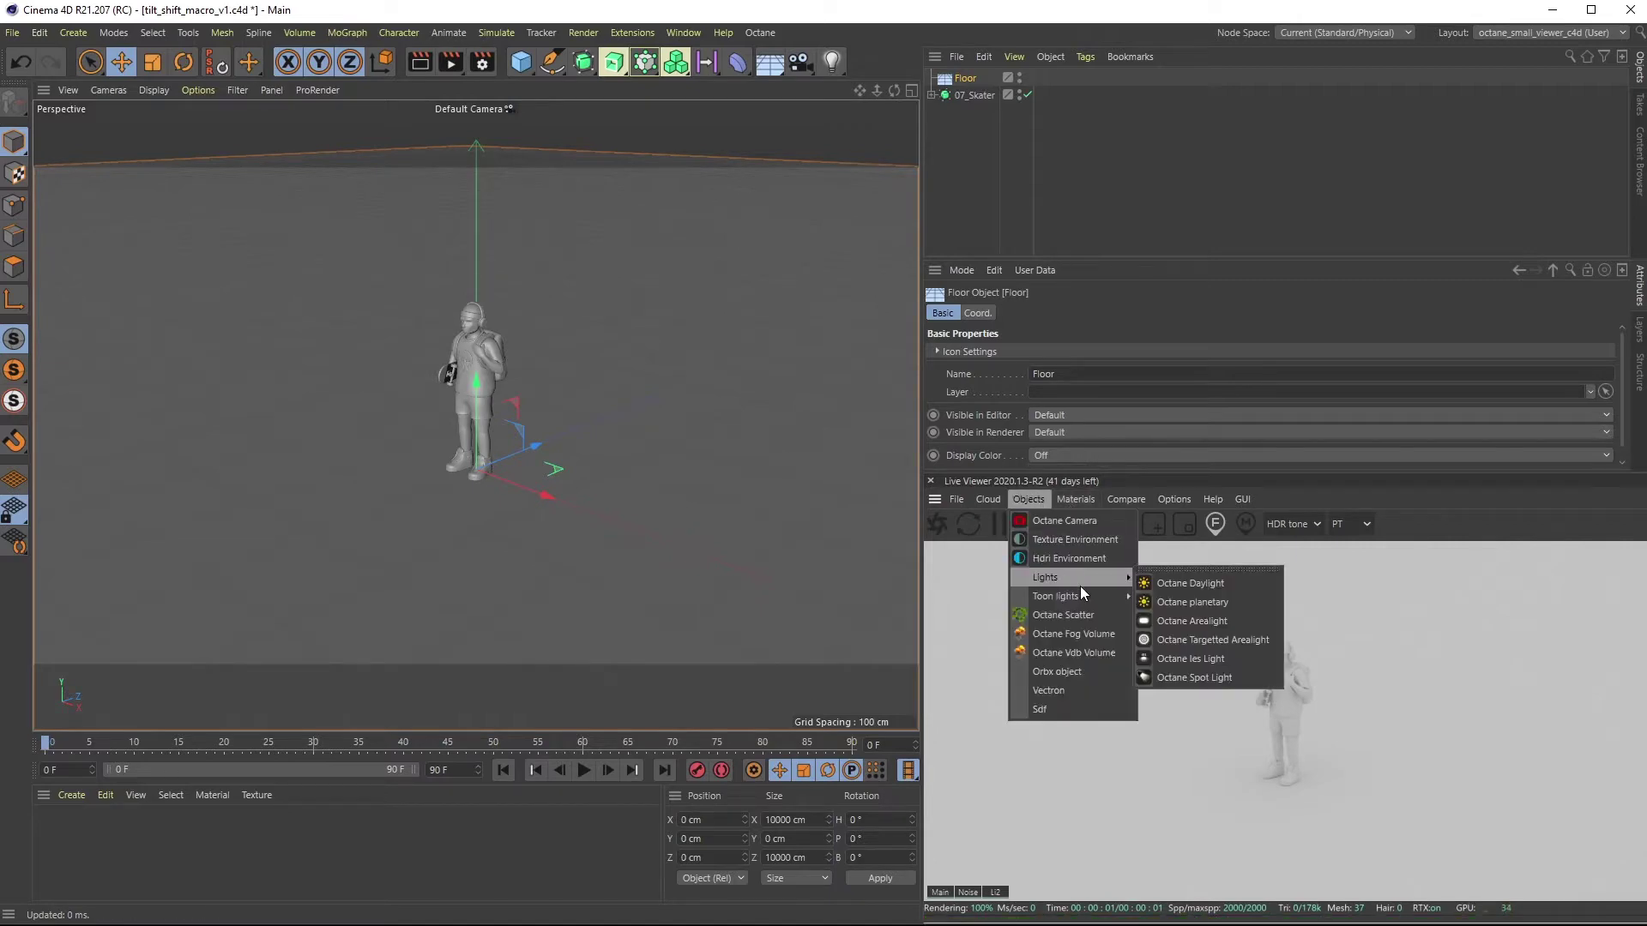
{"action": "left_click", "coordinate": [1205, 588]}
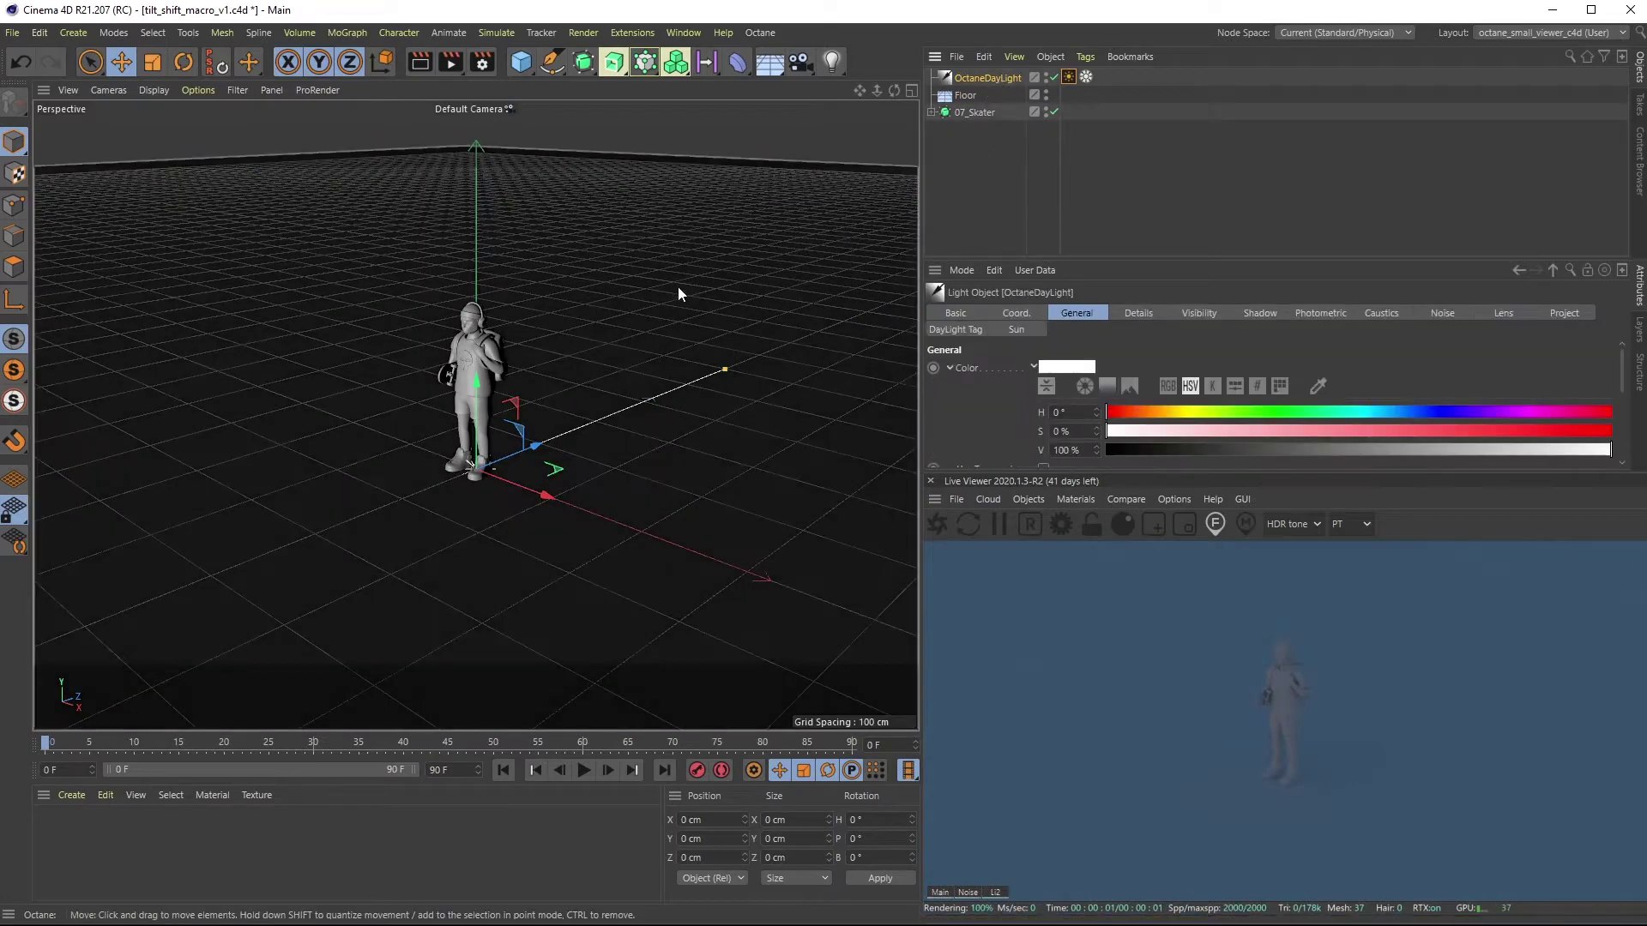
{"action": "key", "text": "r"}
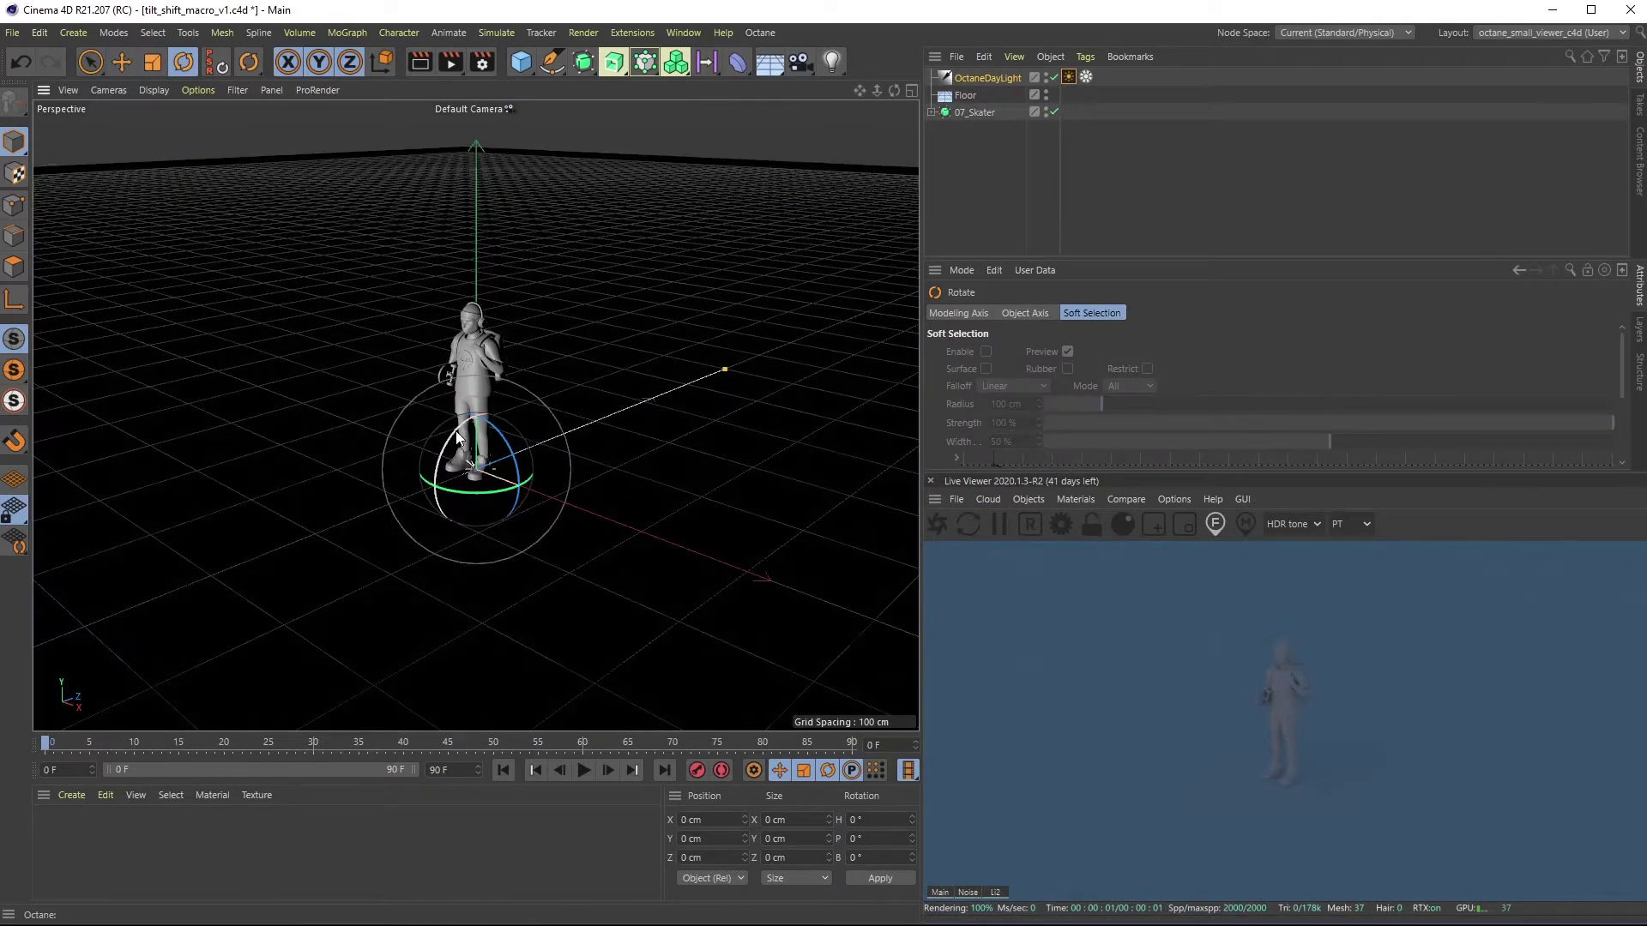
{"action": "left_click_drag", "start_coordinate": [450, 427], "coordinate": [592, 446]}
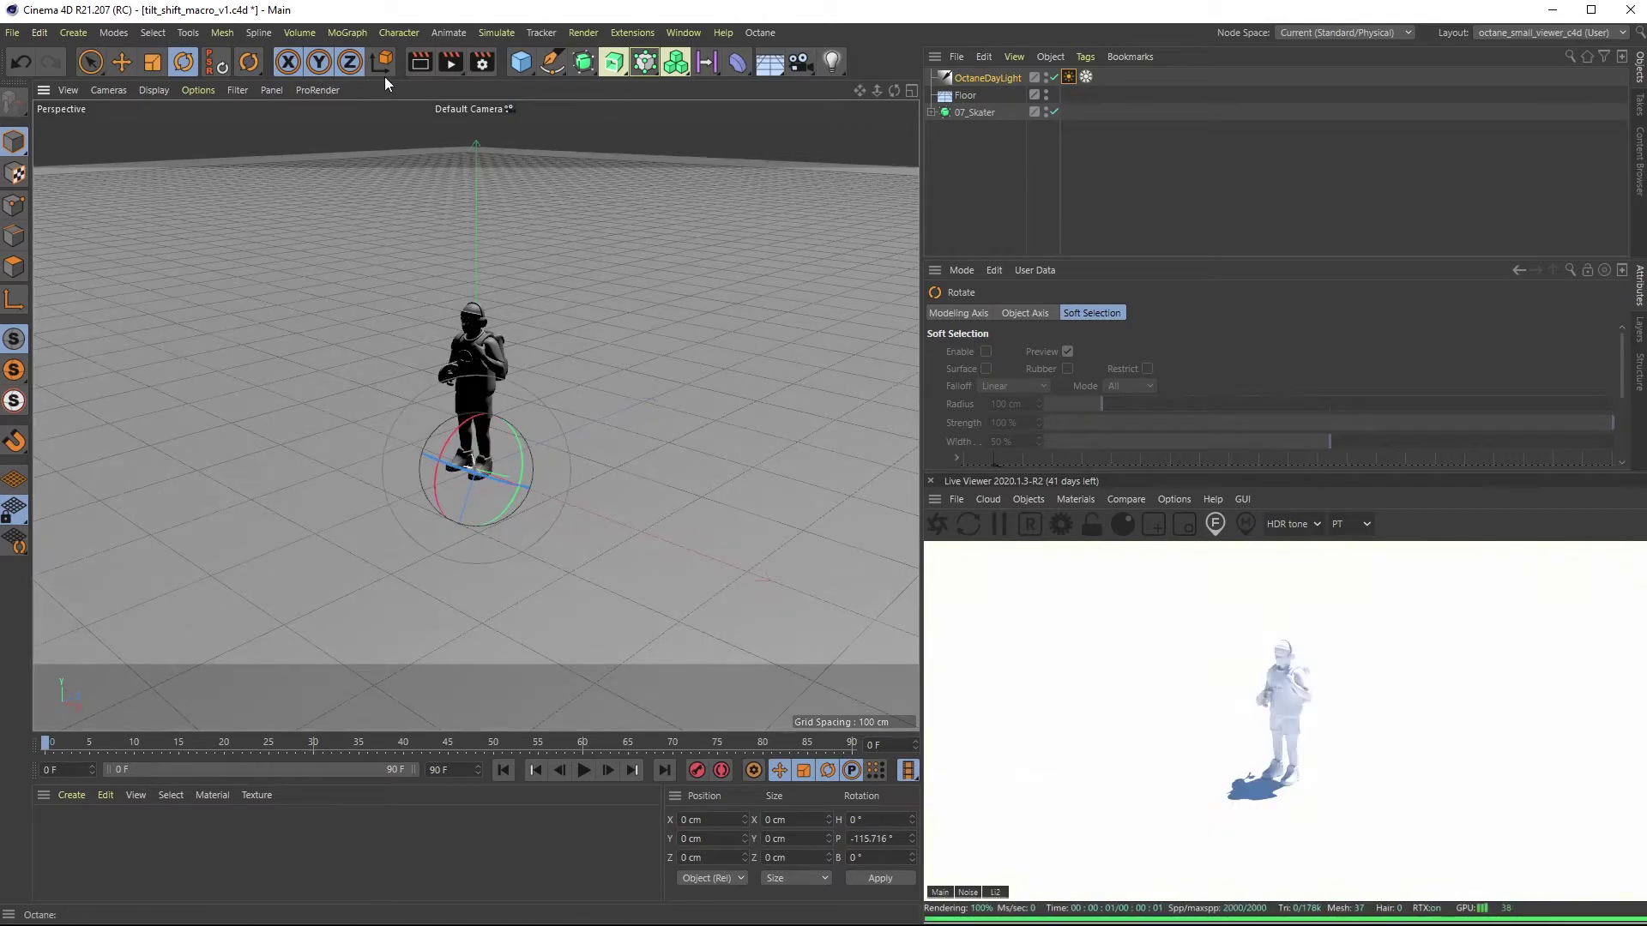
{"action": "left_click_drag", "start_coordinate": [493, 495], "coordinate": [393, 475]}
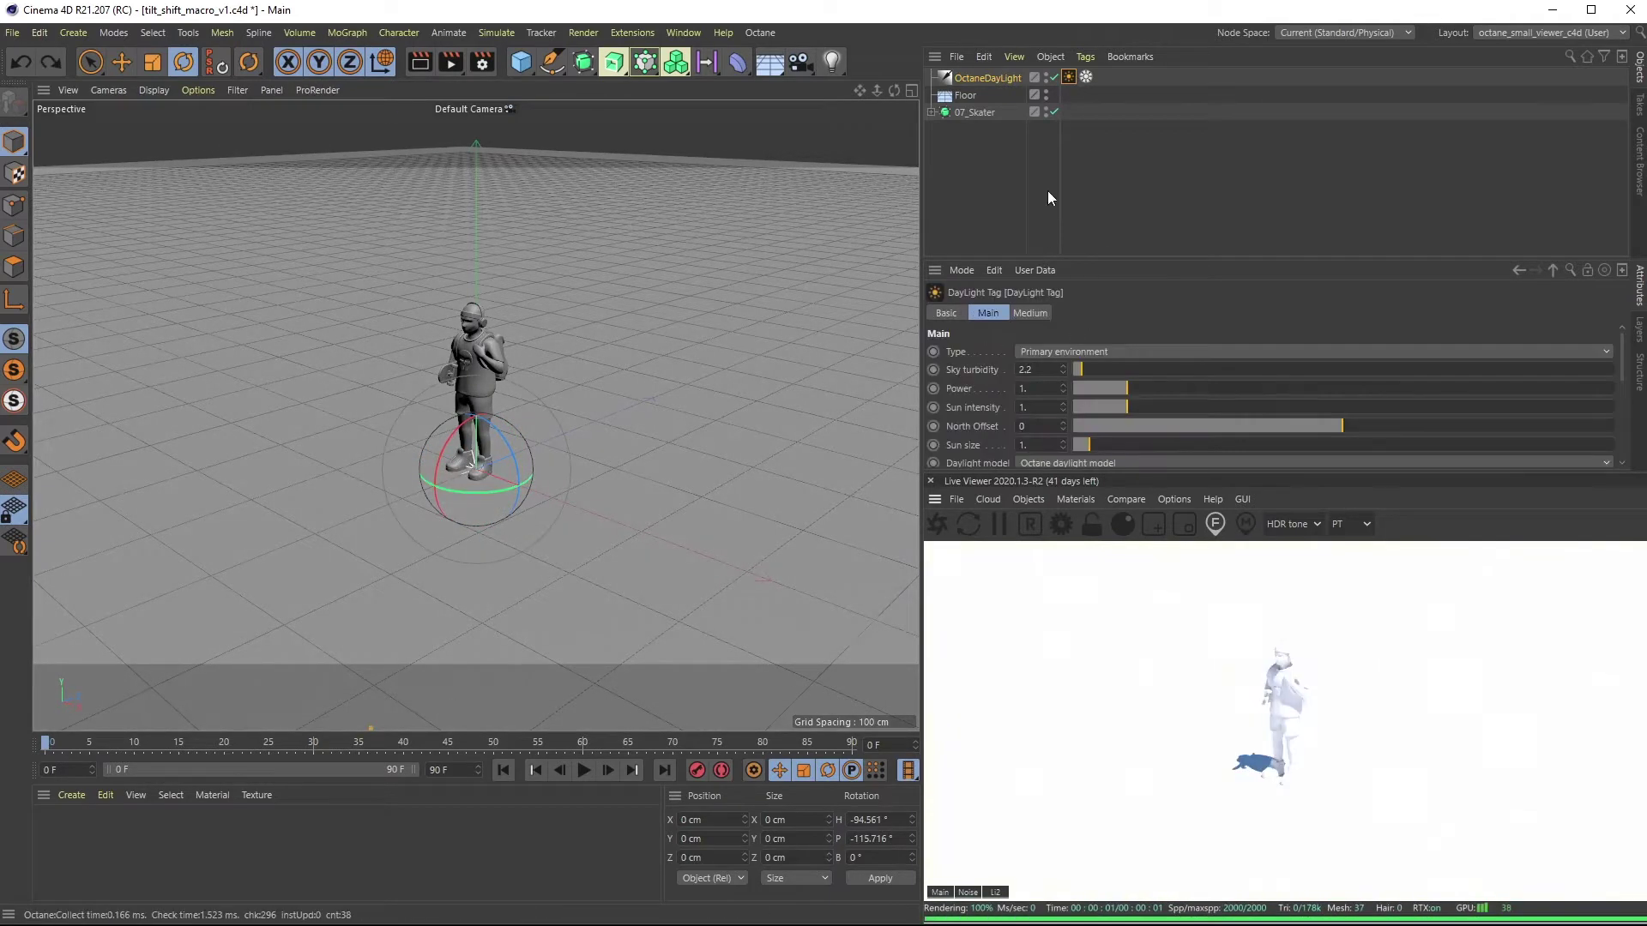
{"action": "left_click", "coordinate": [992, 79]}
In the DaylightTag, raise Sky turbidity to about 4.11 and Sun size to 11.16 for softer shadows.
{"action": "left_click", "coordinate": [1087, 78]}
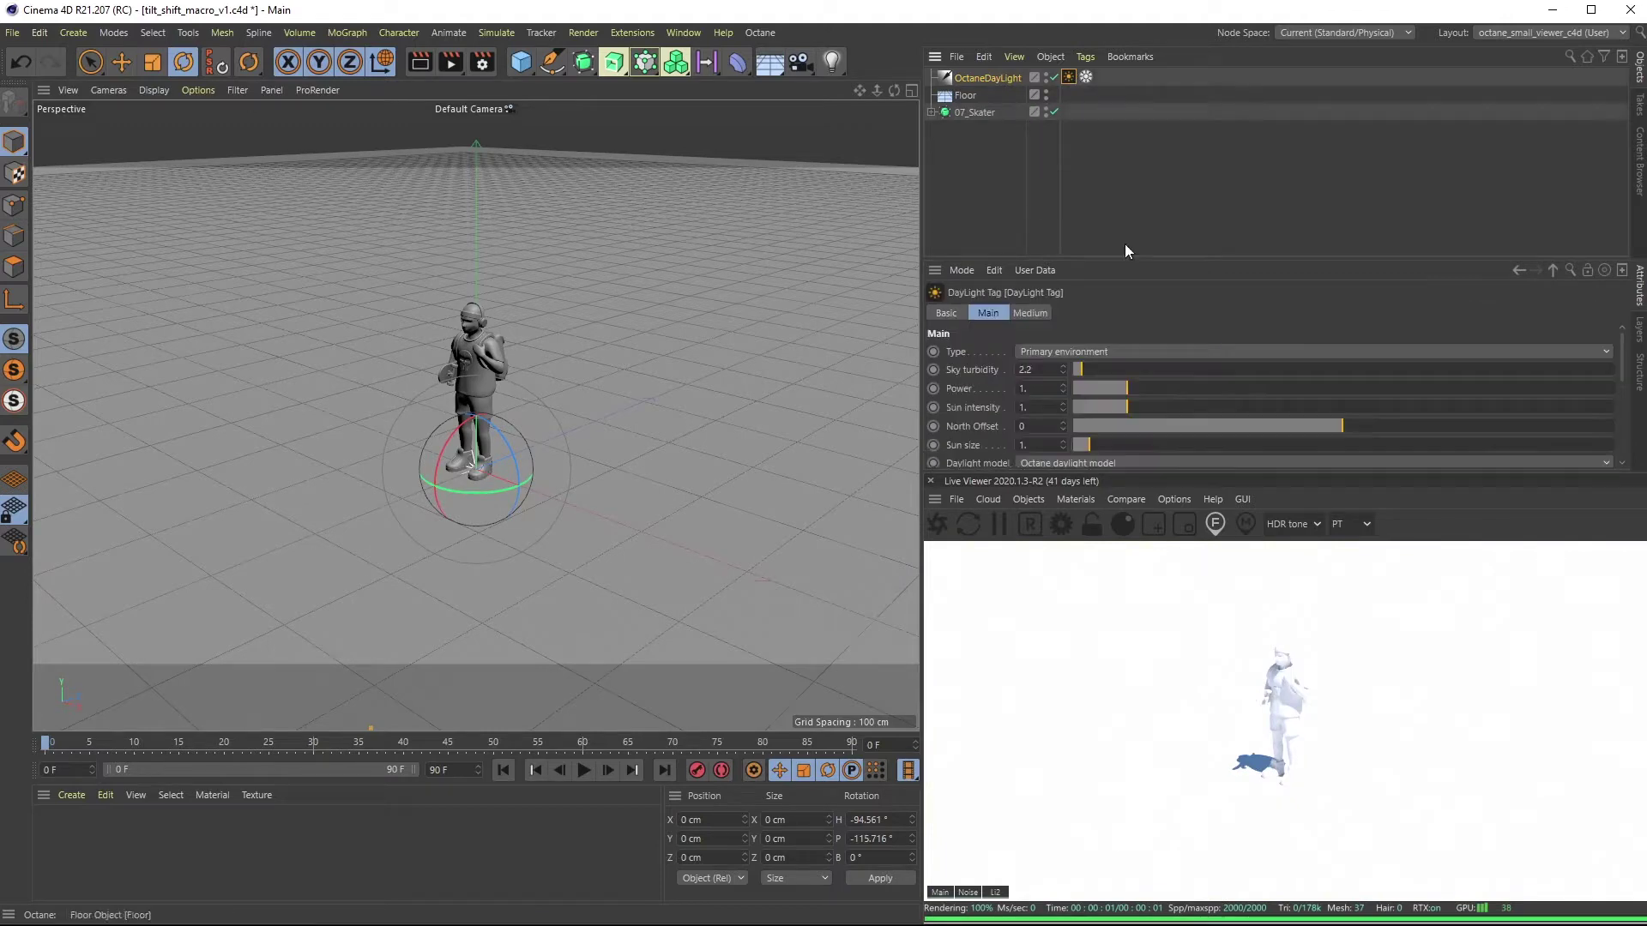
{"action": "left_click", "coordinate": [1121, 369]}
{"action": "left_click_drag", "start_coordinate": [1121, 369], "coordinate": [1159, 369]}
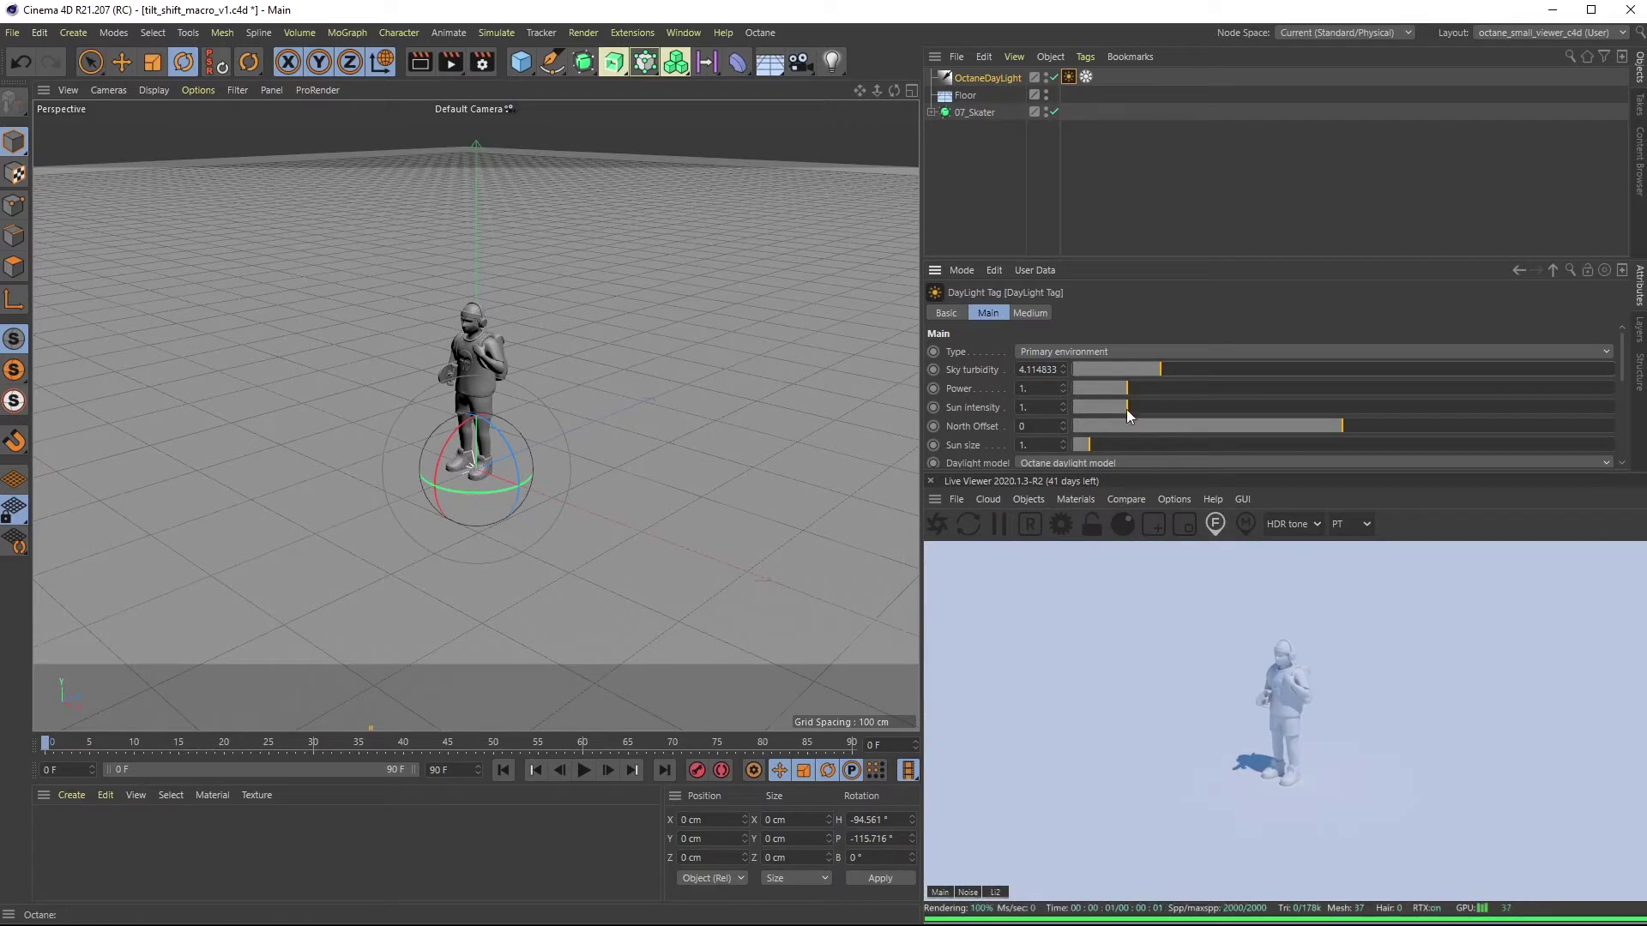
{"action": "left_click_drag", "start_coordinate": [1084, 443], "coordinate": [1271, 445]}
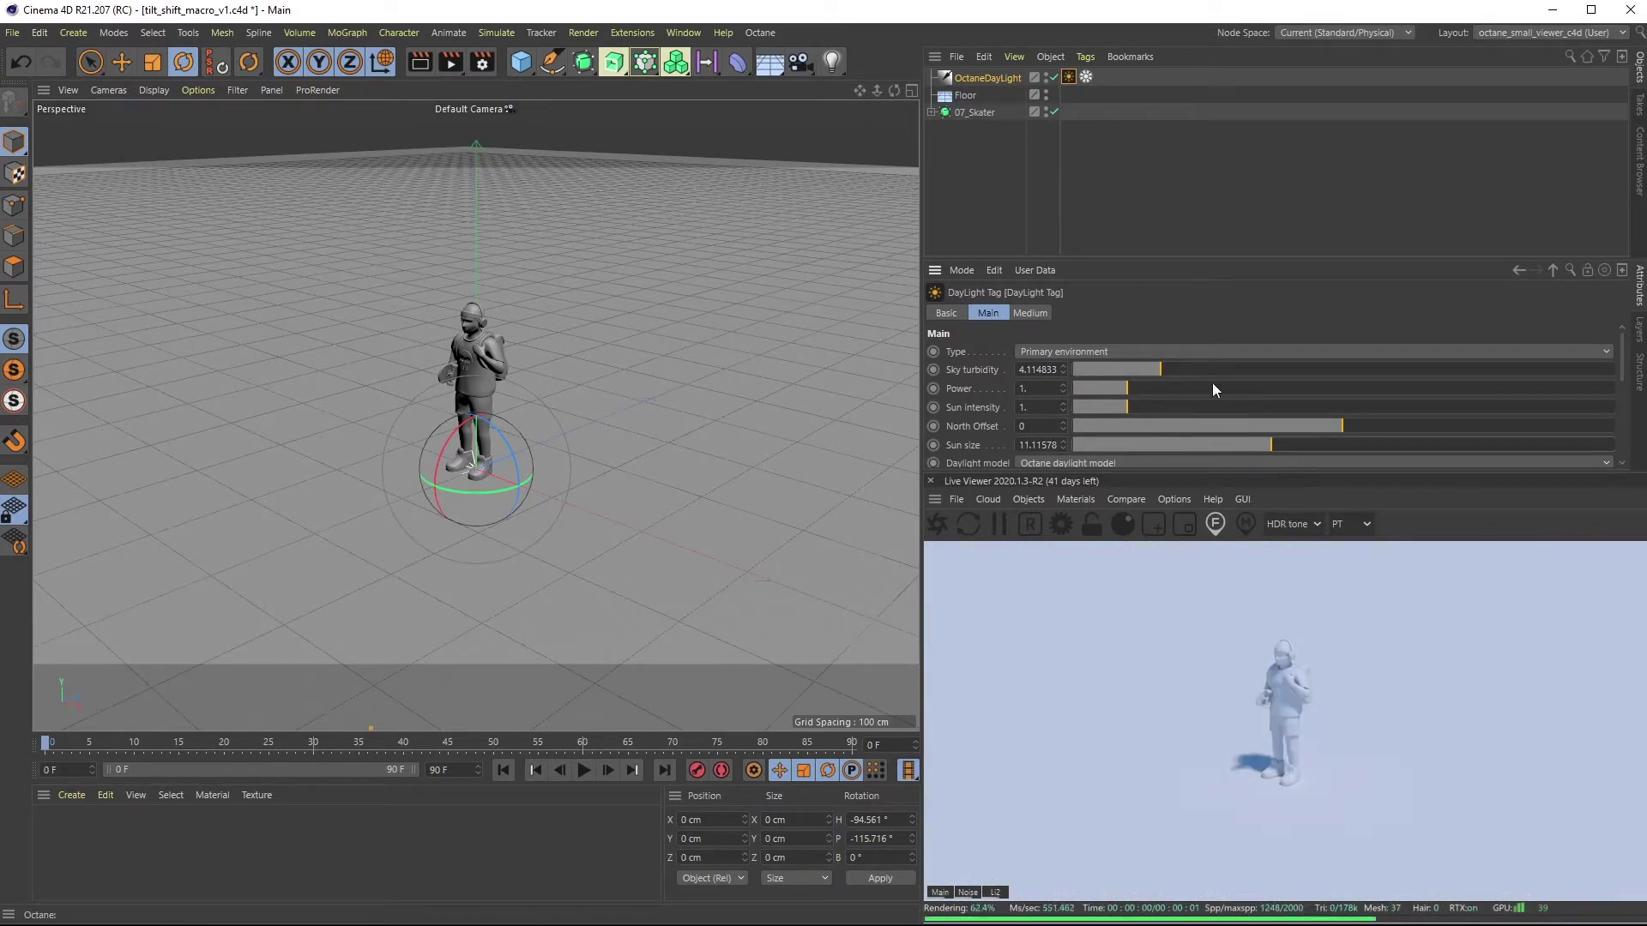
{"action": "left_click", "coordinate": [1609, 352]}
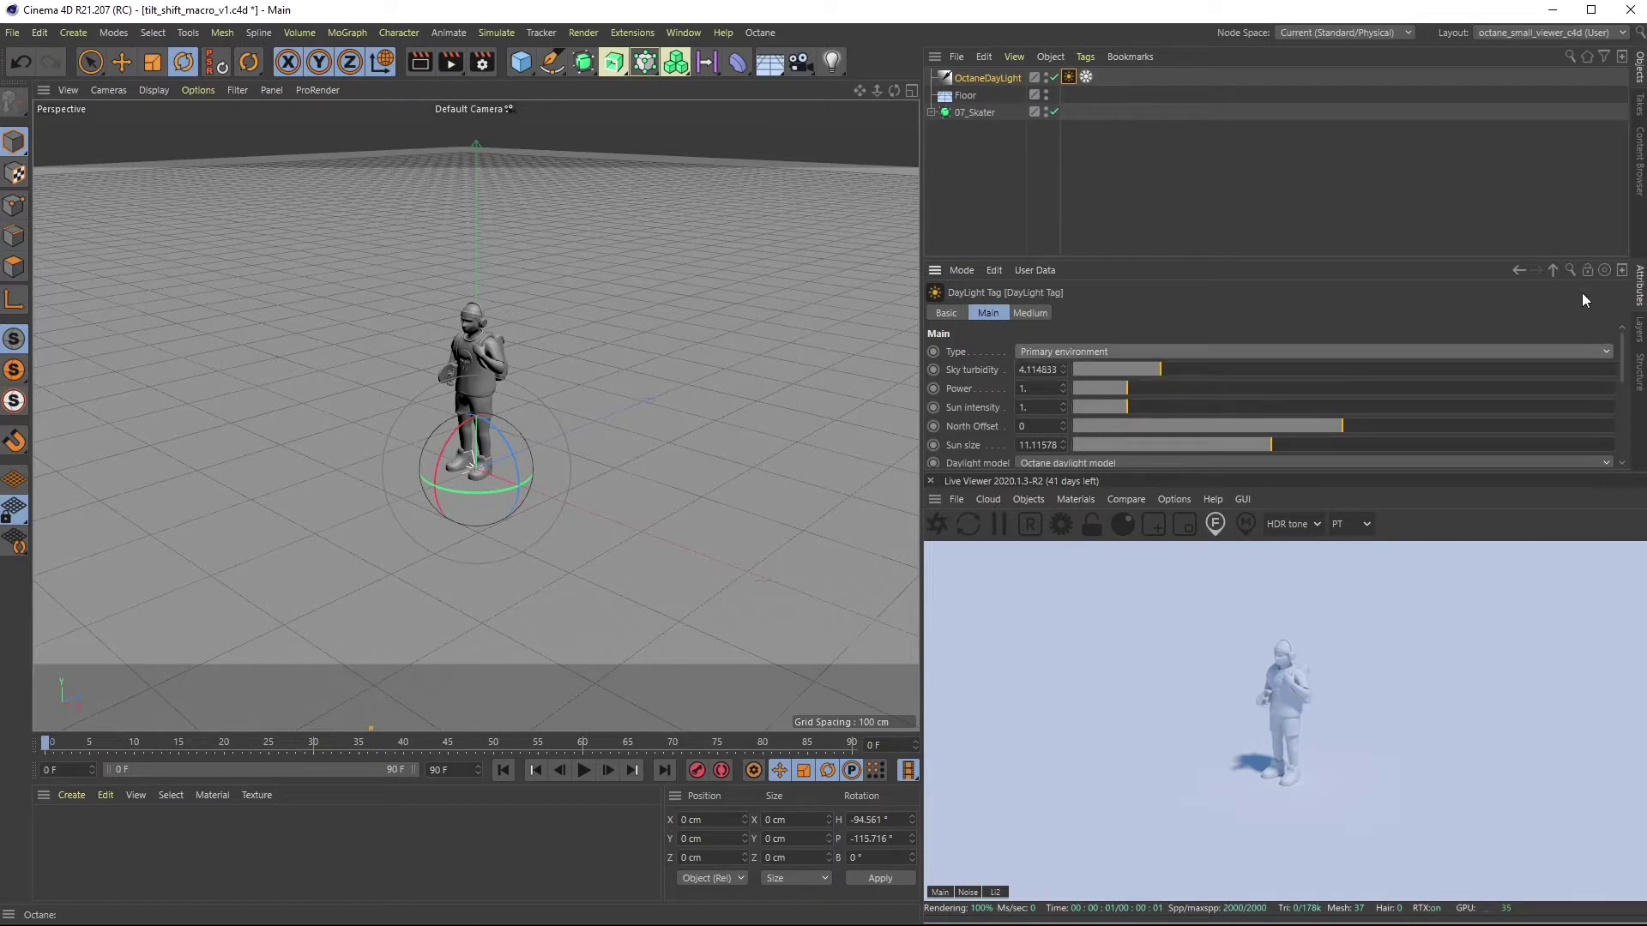
{"action": "left_click", "coordinate": [1619, 364]}
{"action": "left_click_drag", "start_coordinate": [1623, 358], "coordinate": [1627, 410]}
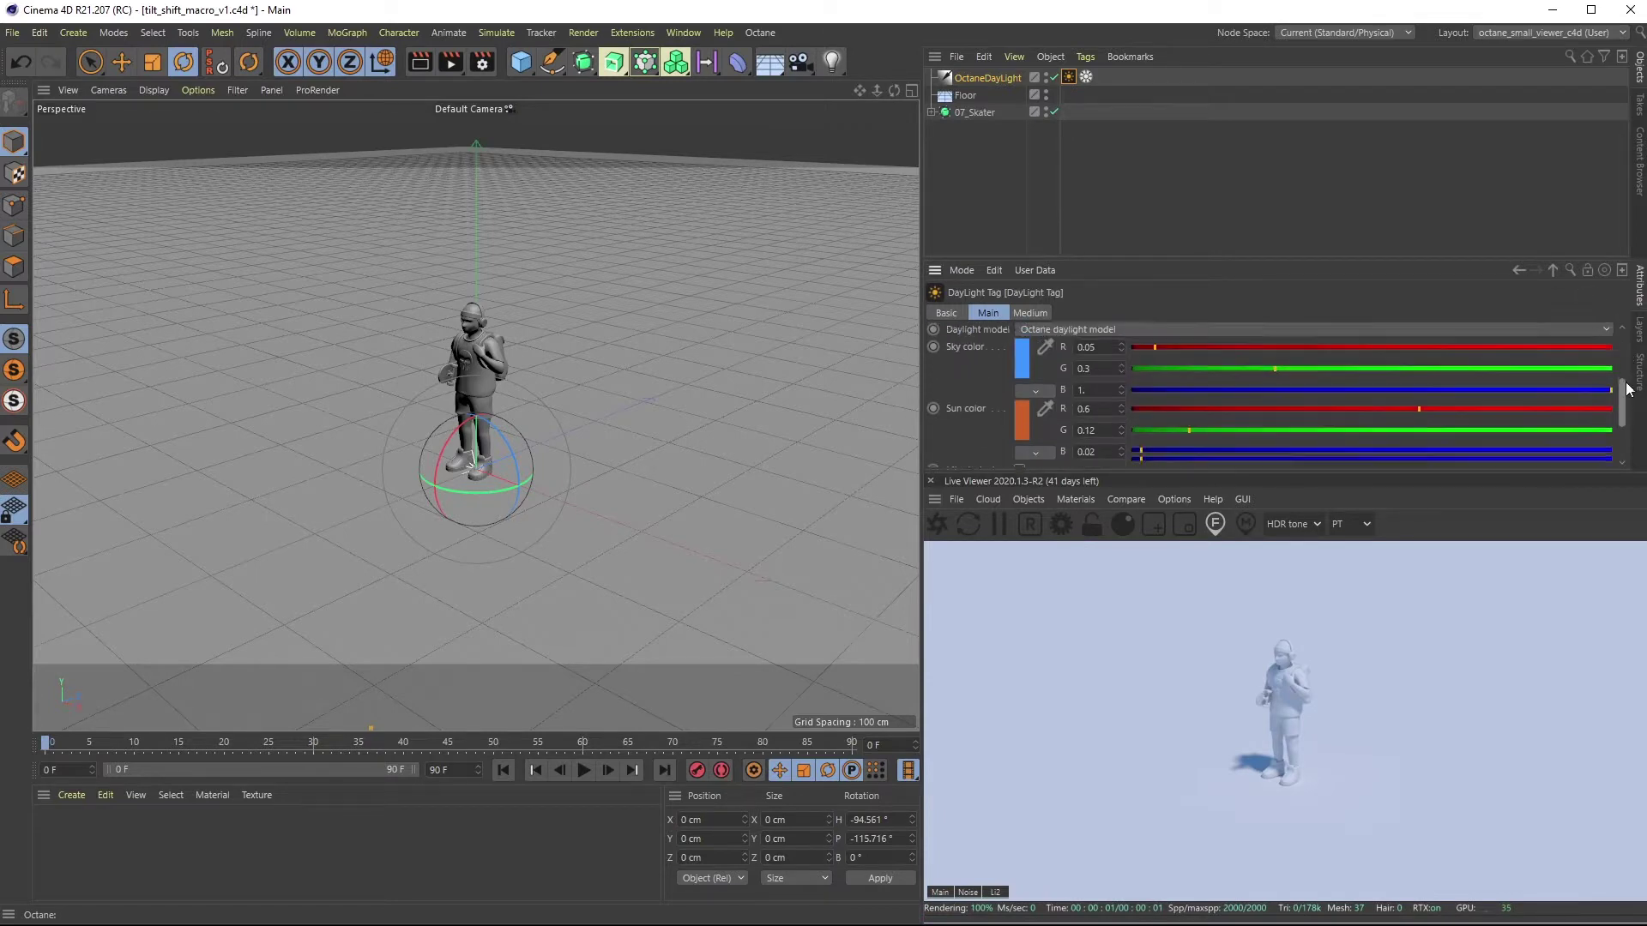
Set the daylight's Sky color to a desaturated pale blue.
{"action": "left_click", "coordinate": [1021, 380]}
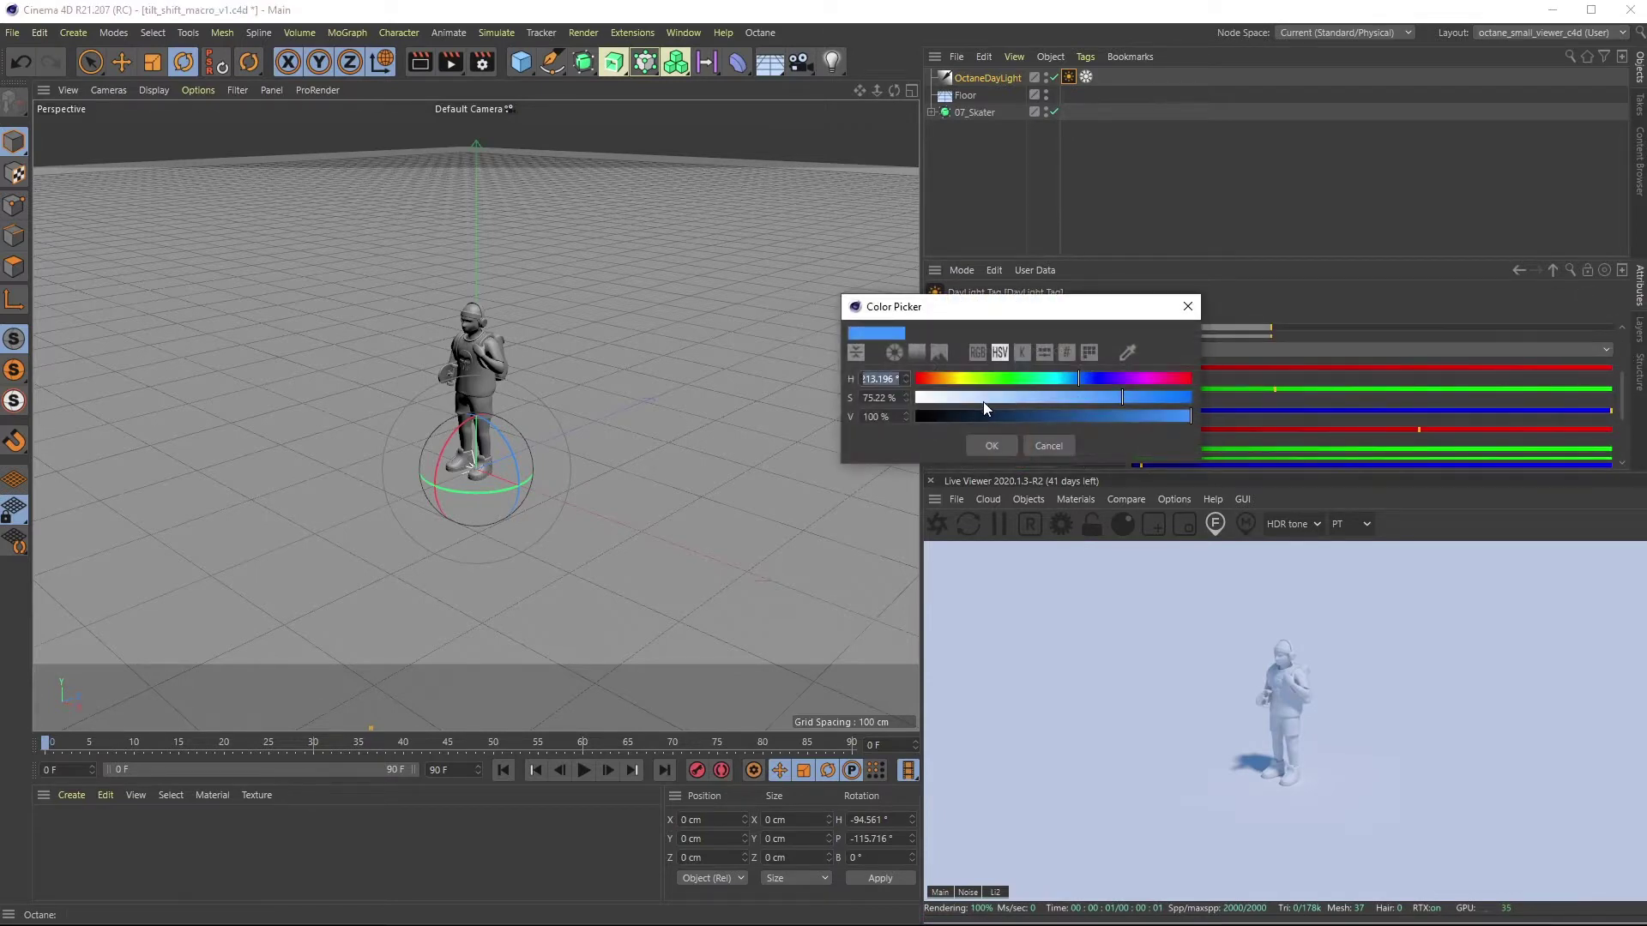
{"action": "left_click_drag", "start_coordinate": [1069, 398], "coordinate": [955, 398]}
{"action": "left_click", "coordinate": [994, 447]}
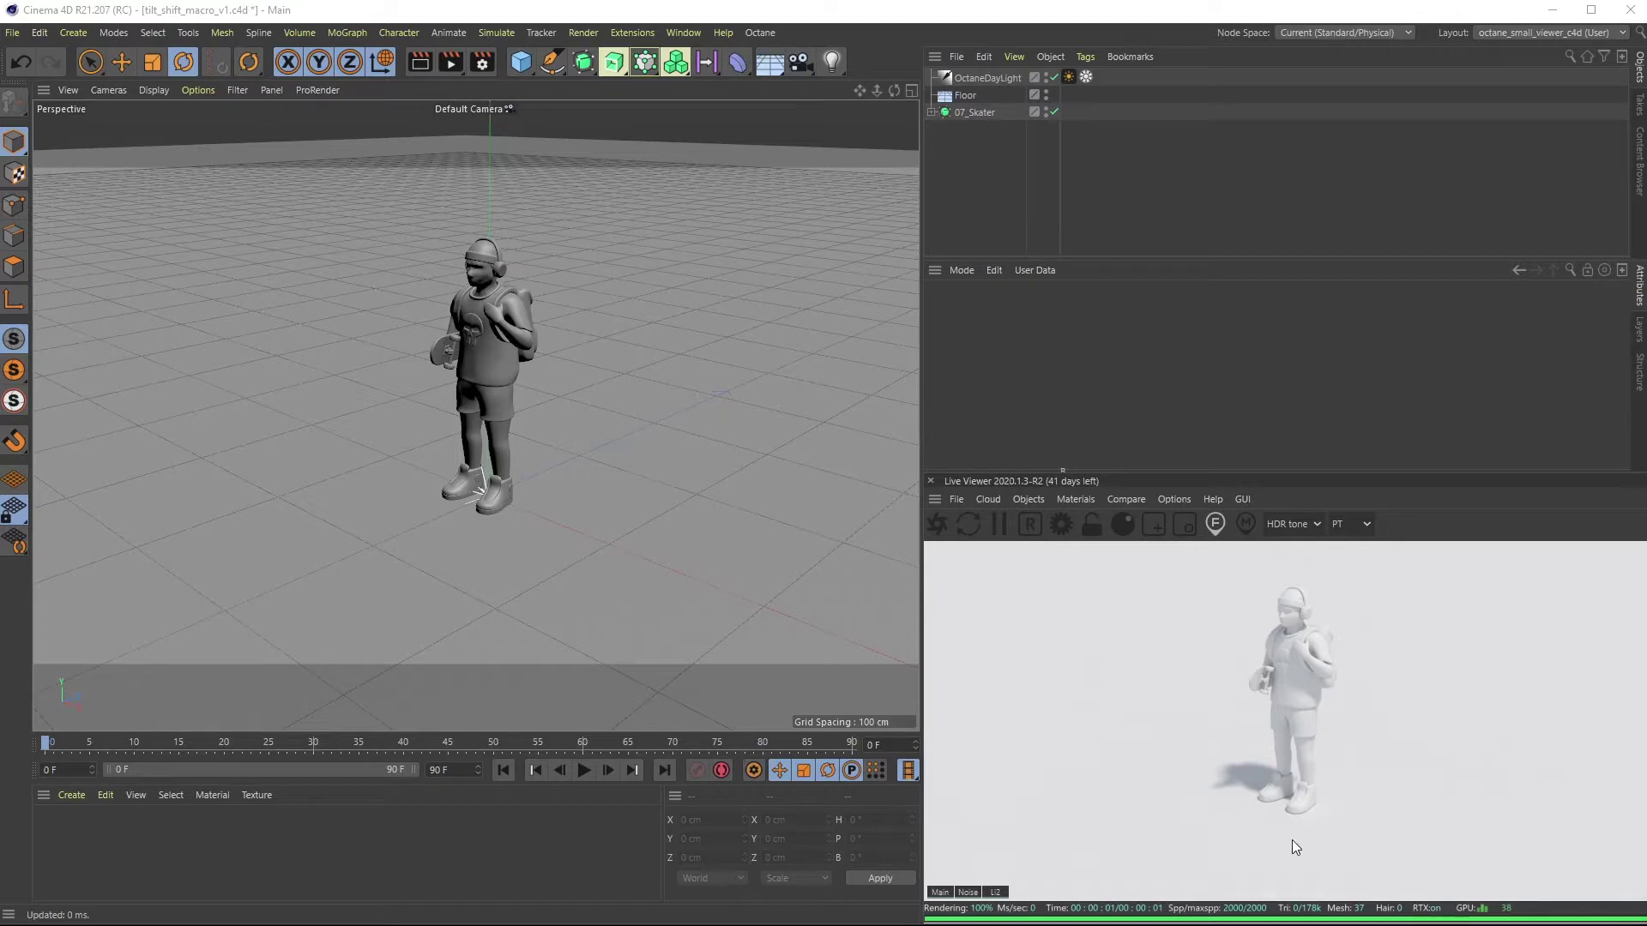
Add an Octane Camera, look through it, then bring up the tilt-shift reference image again.
{"action": "left_click", "coordinate": [1023, 501]}
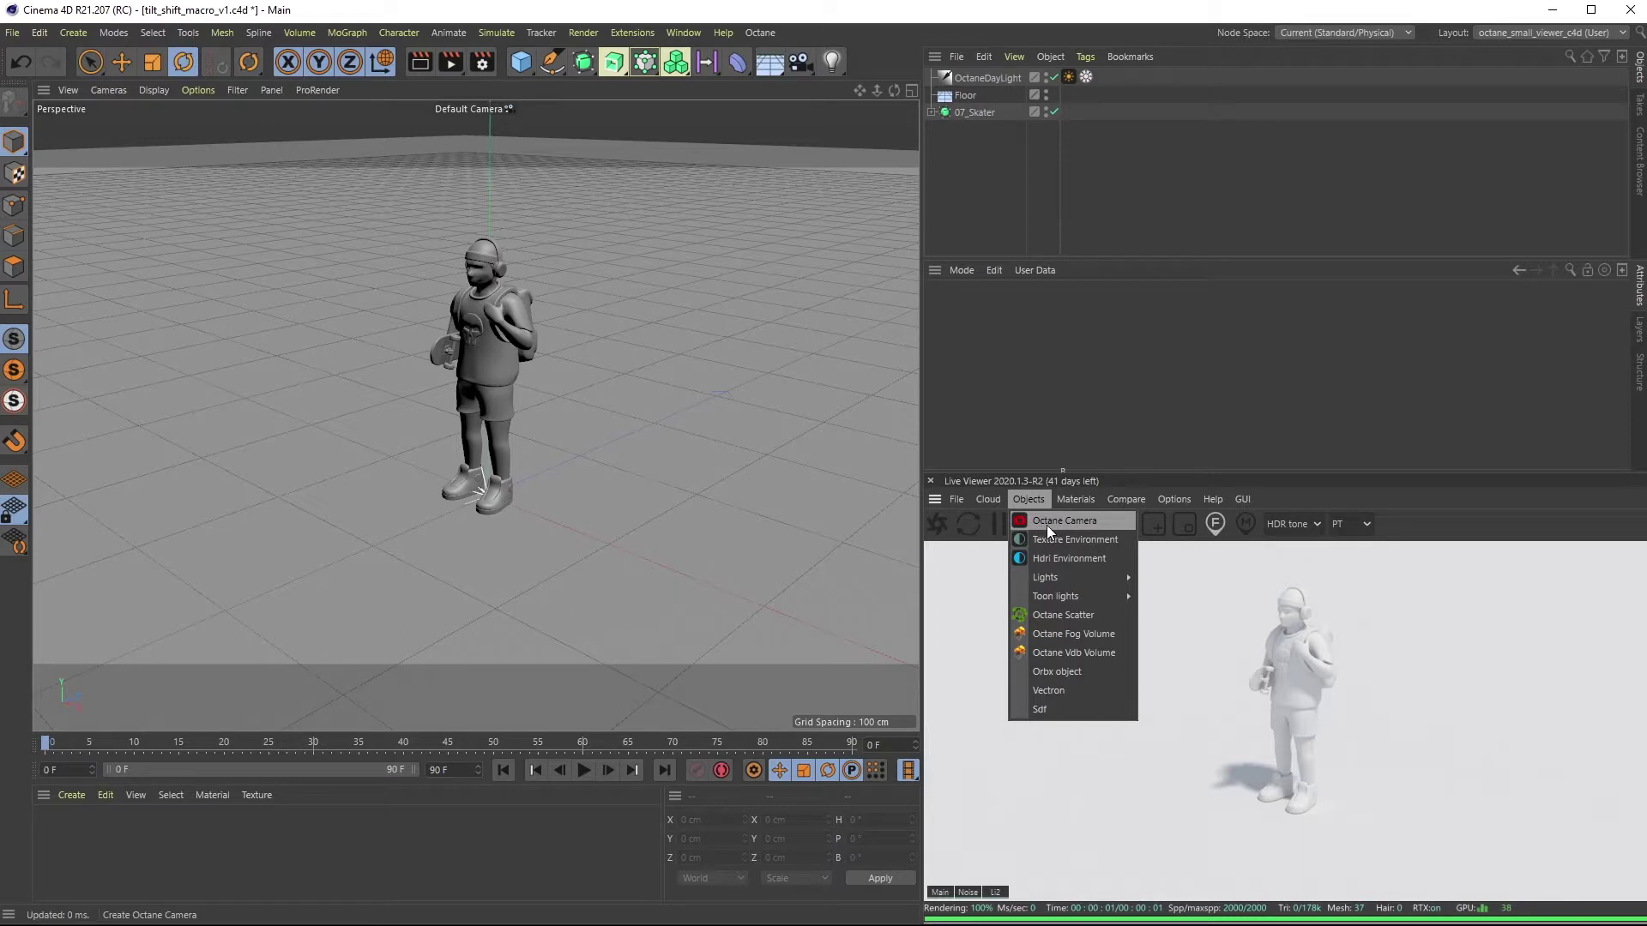
{"action": "left_click", "coordinate": [1046, 526]}
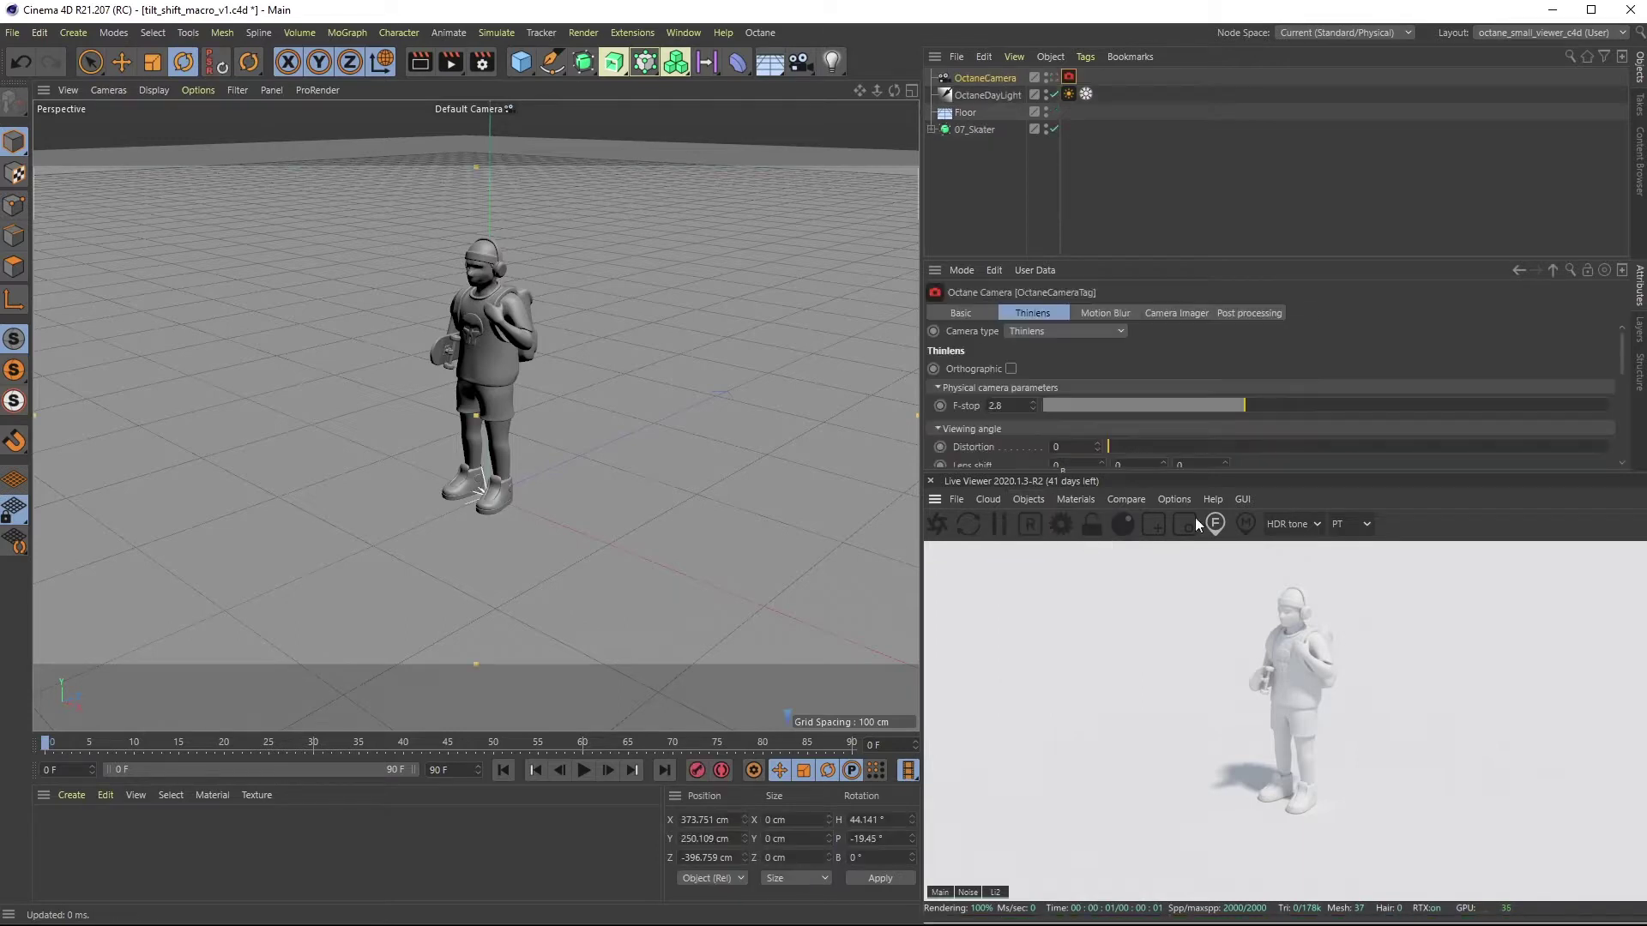
{"action": "left_click", "coordinate": [1051, 78]}
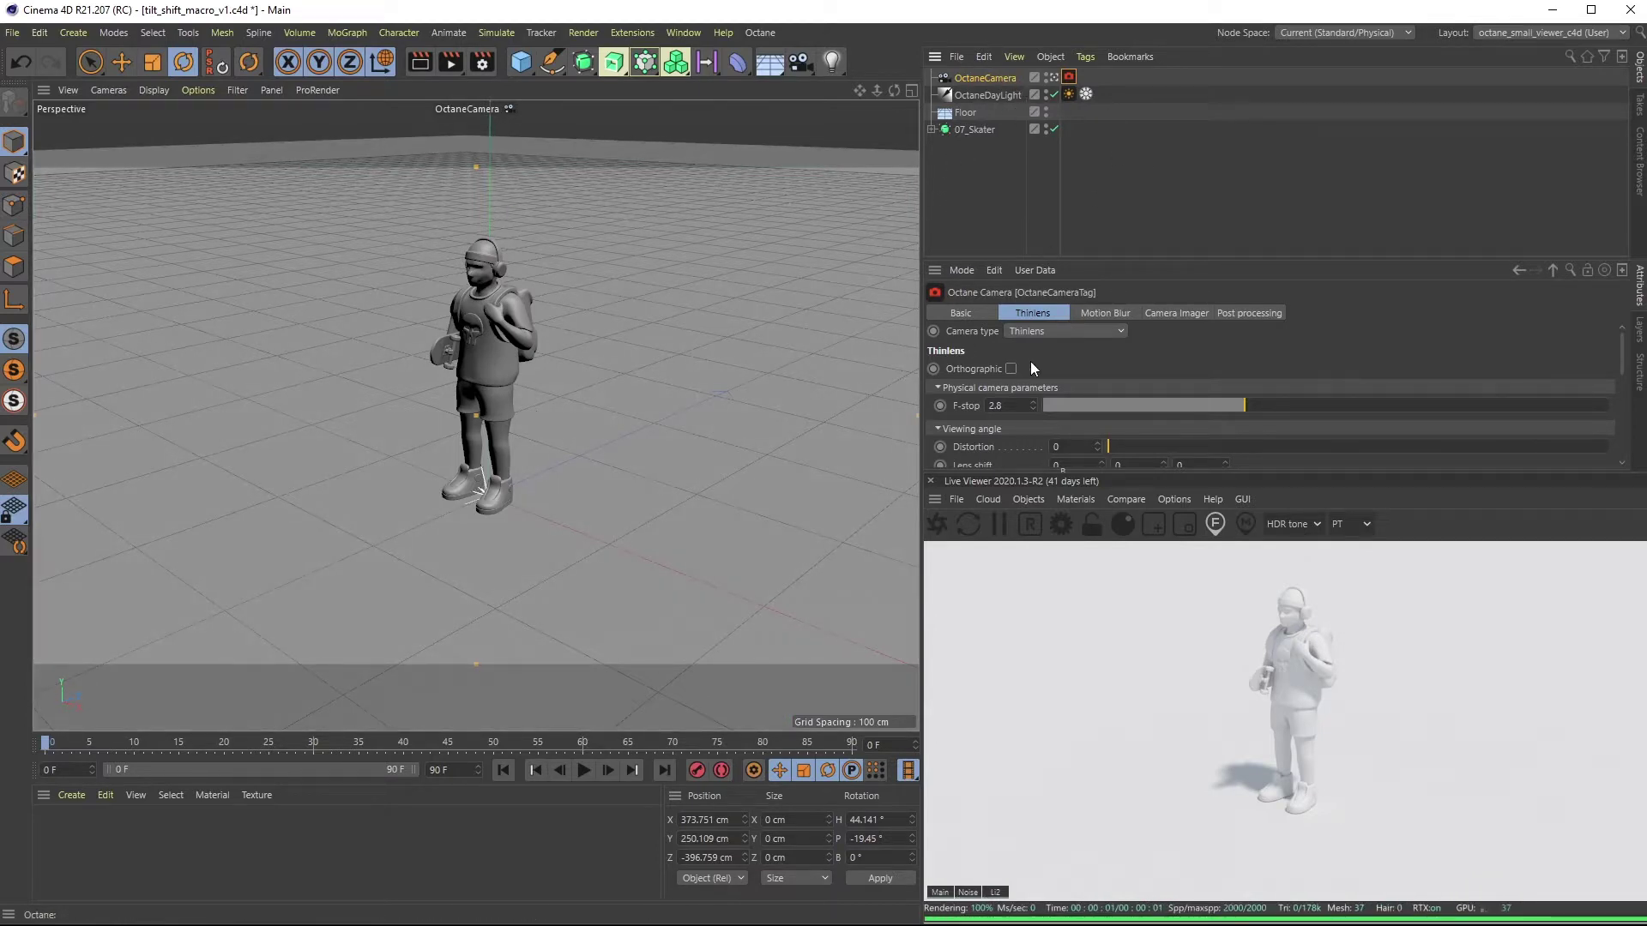
{"action": "left_click_drag", "start_coordinate": [1625, 351], "coordinate": [1624, 408]}
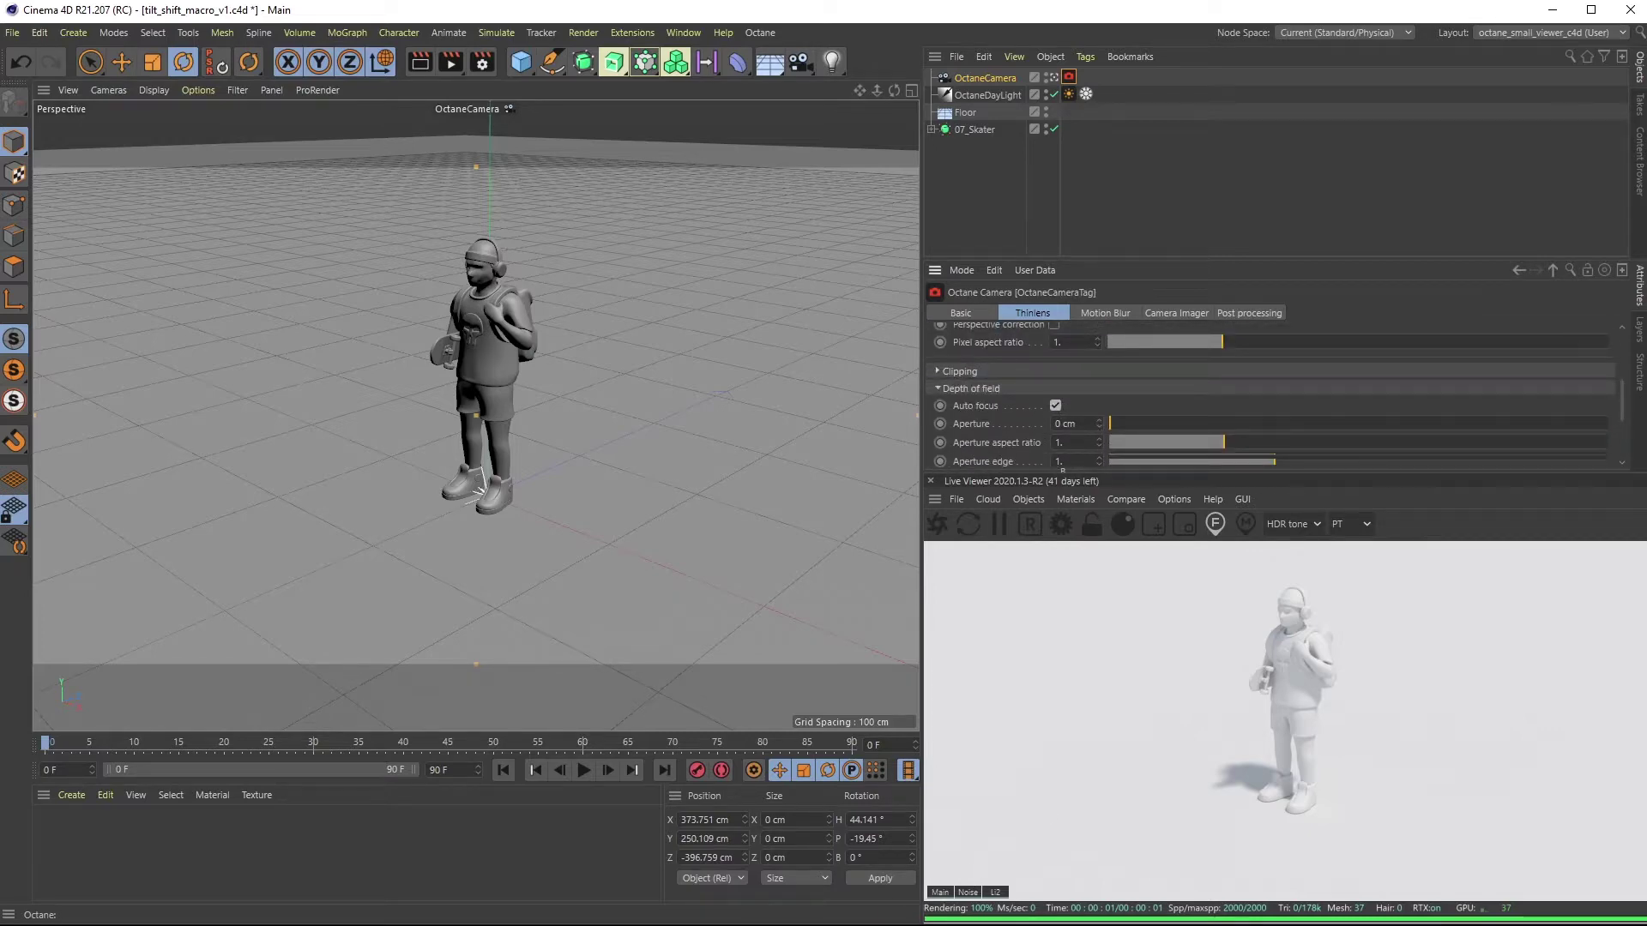
{"action": "key", "text": "alt+Tab"}
{"action": "left_click_drag", "start_coordinate": [830, 412], "coordinate": [892, 52]}
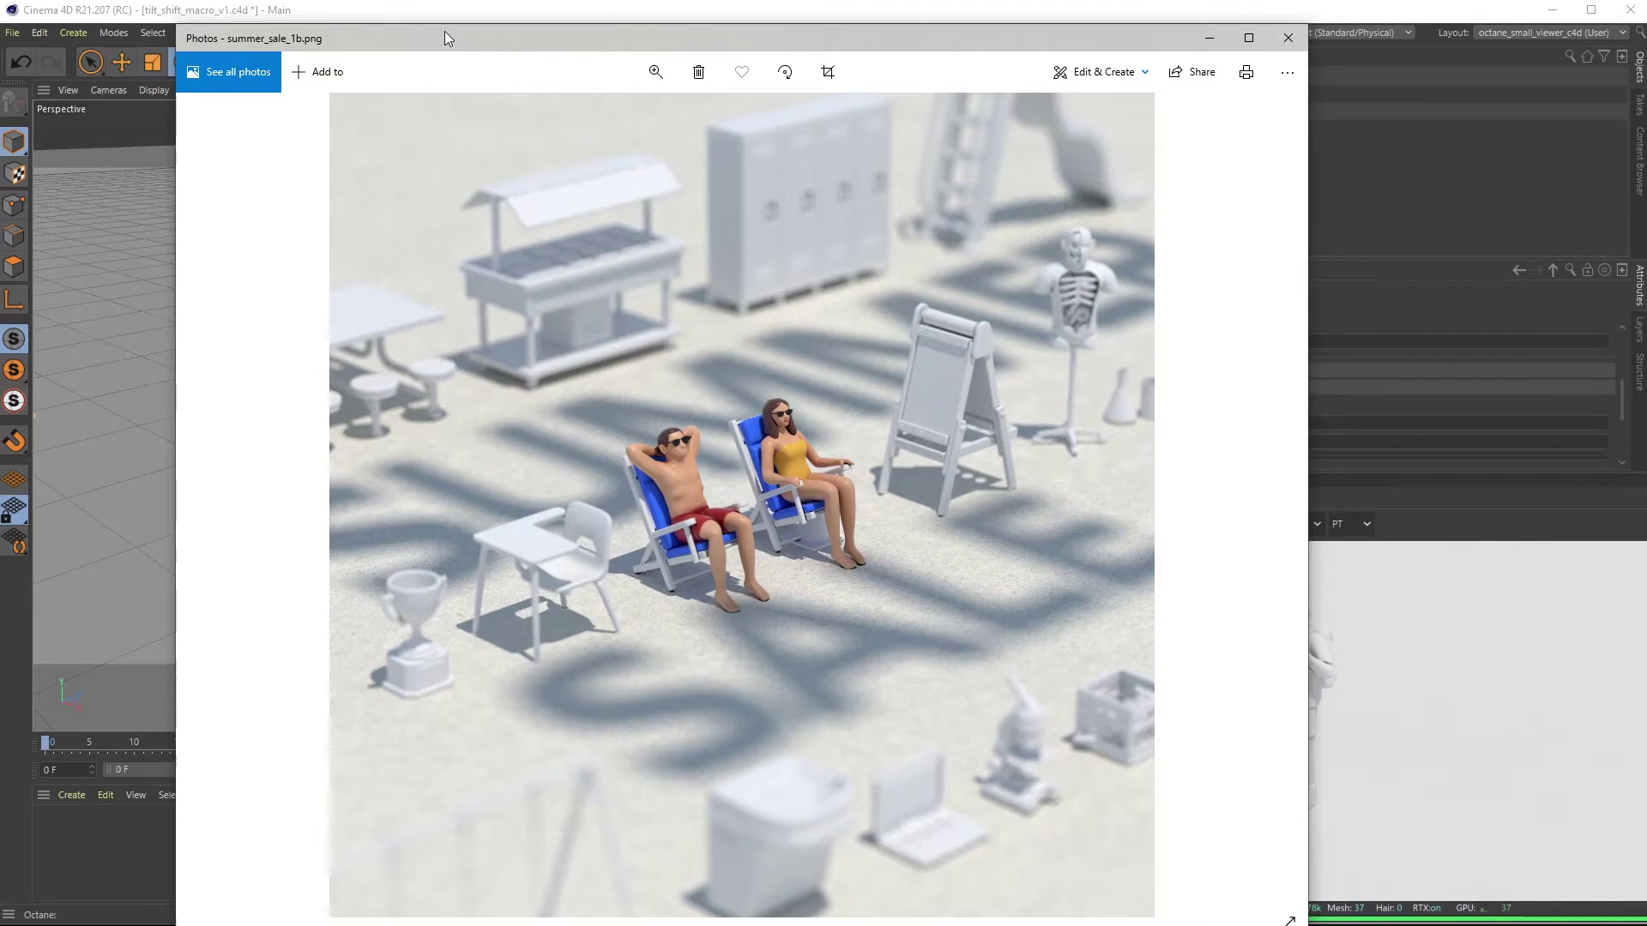
{"action": "left_click_drag", "start_coordinate": [444, 37], "coordinate": [484, 33]}
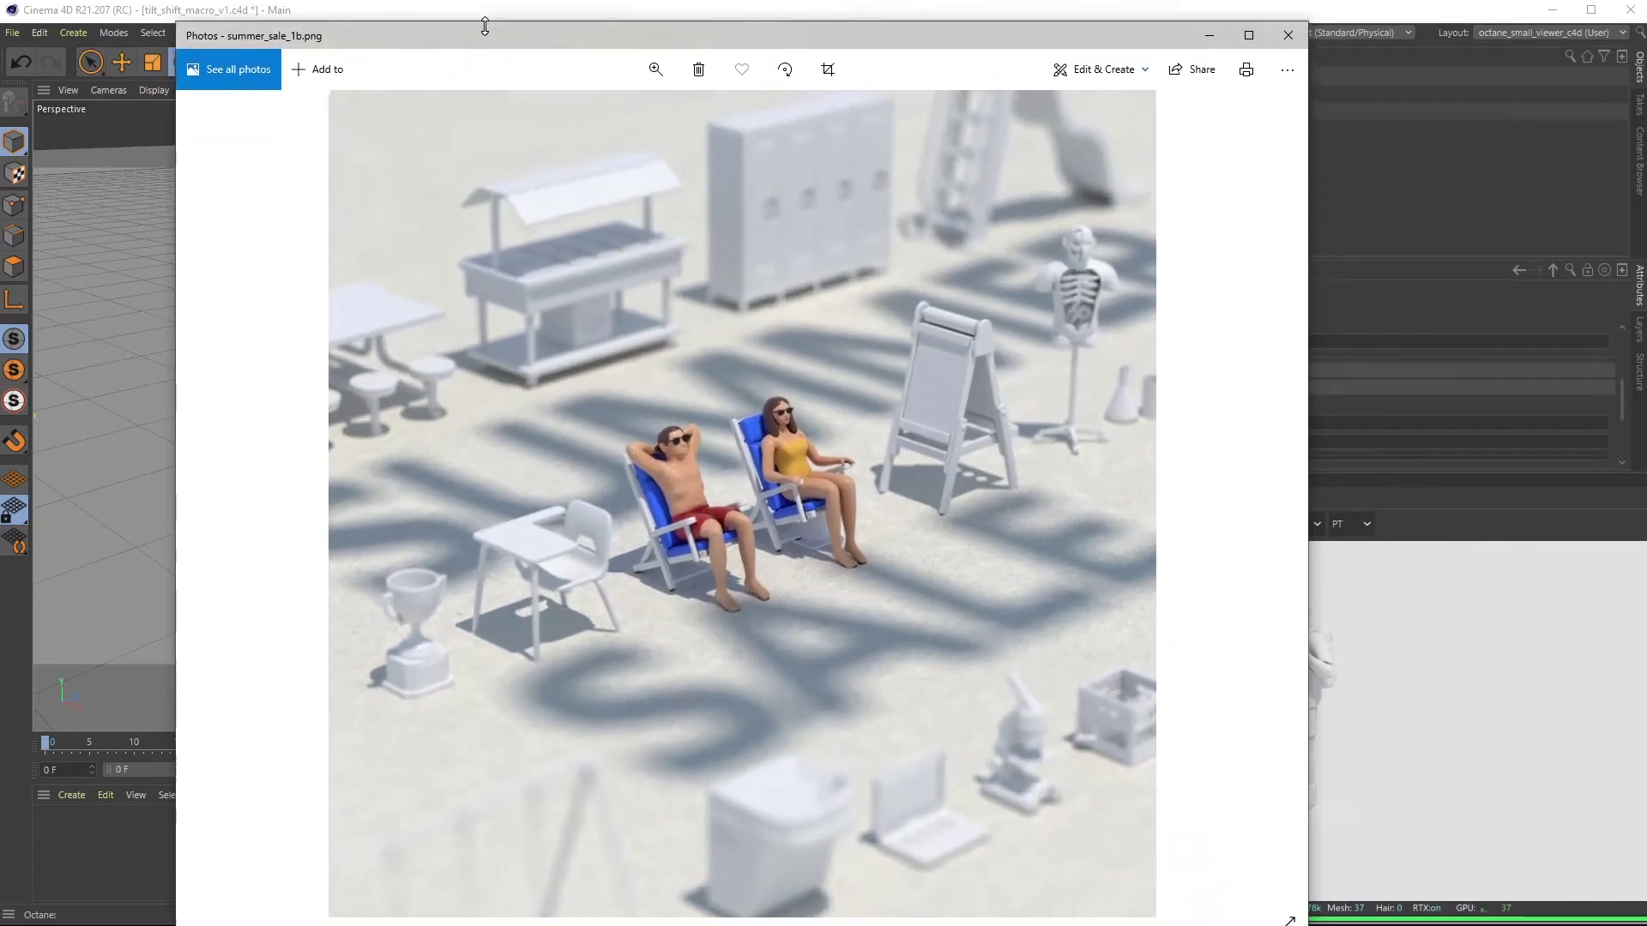
{"action": "key", "text": "alt+Tab"}
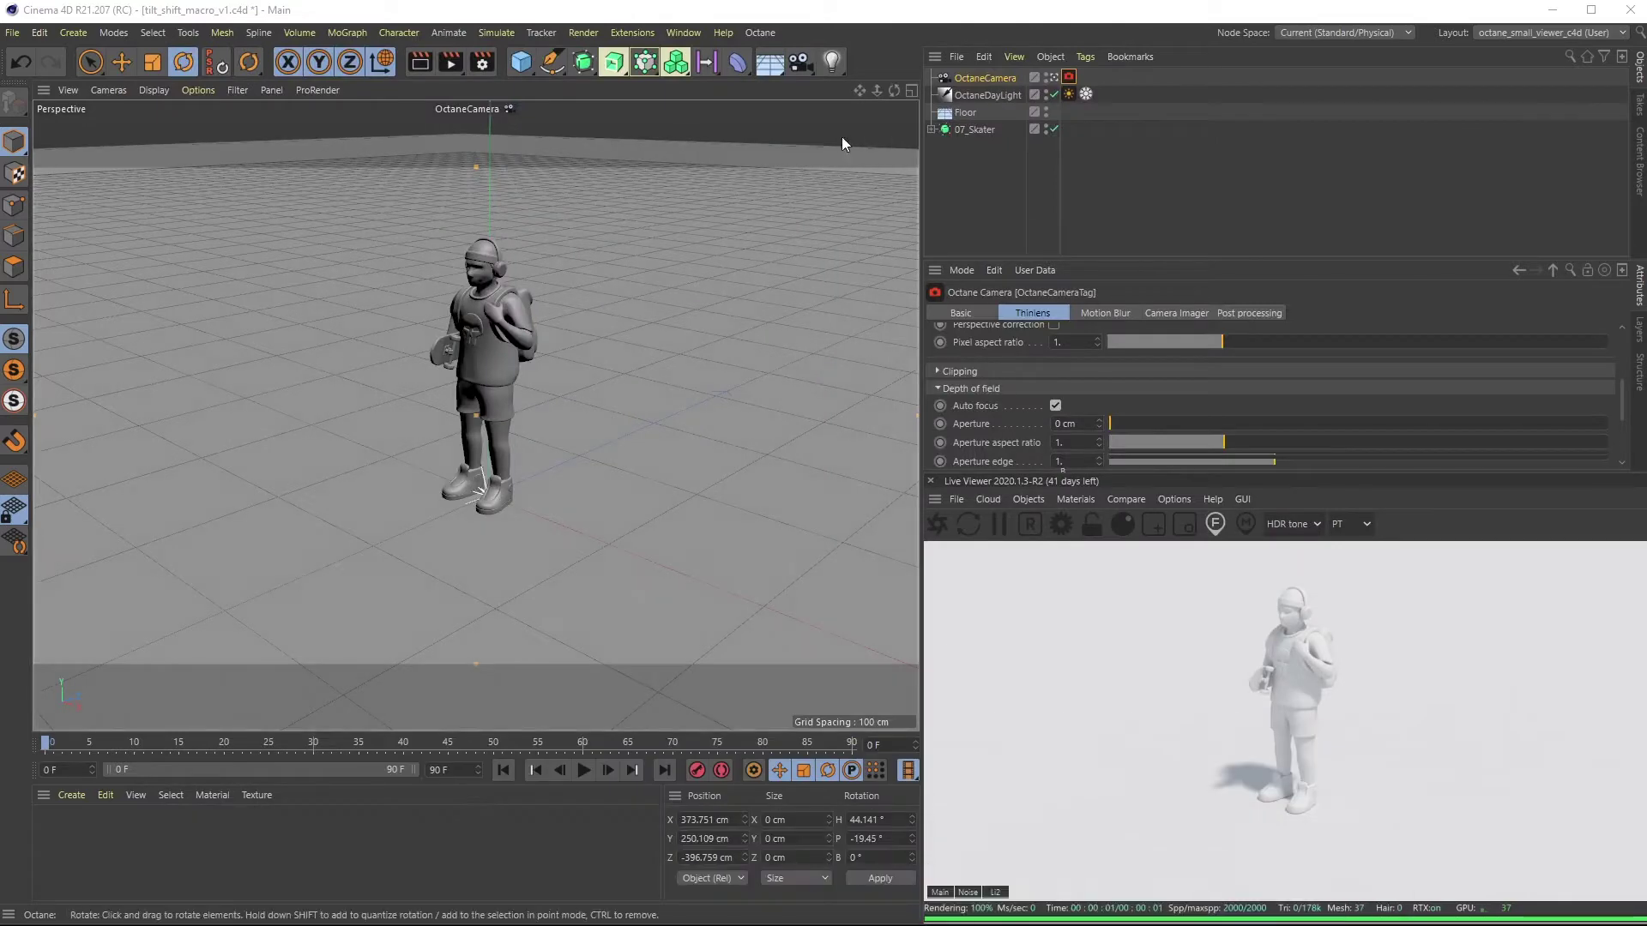
{"action": "left_click", "coordinate": [978, 174]}
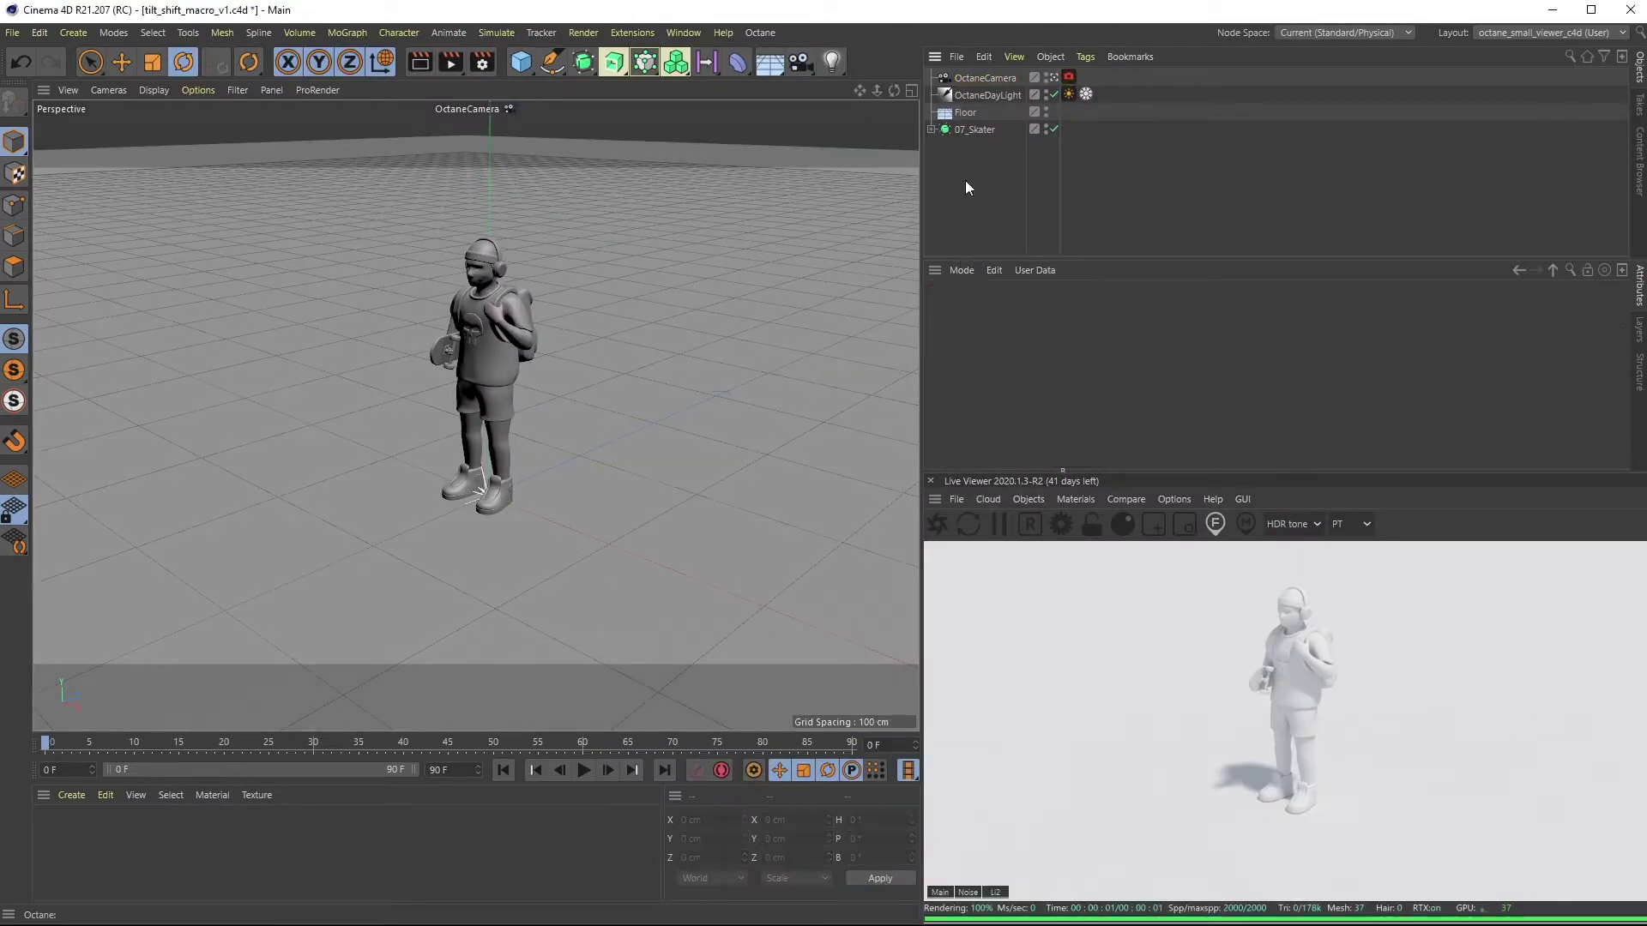
{"action": "left_click", "coordinate": [803, 61]}
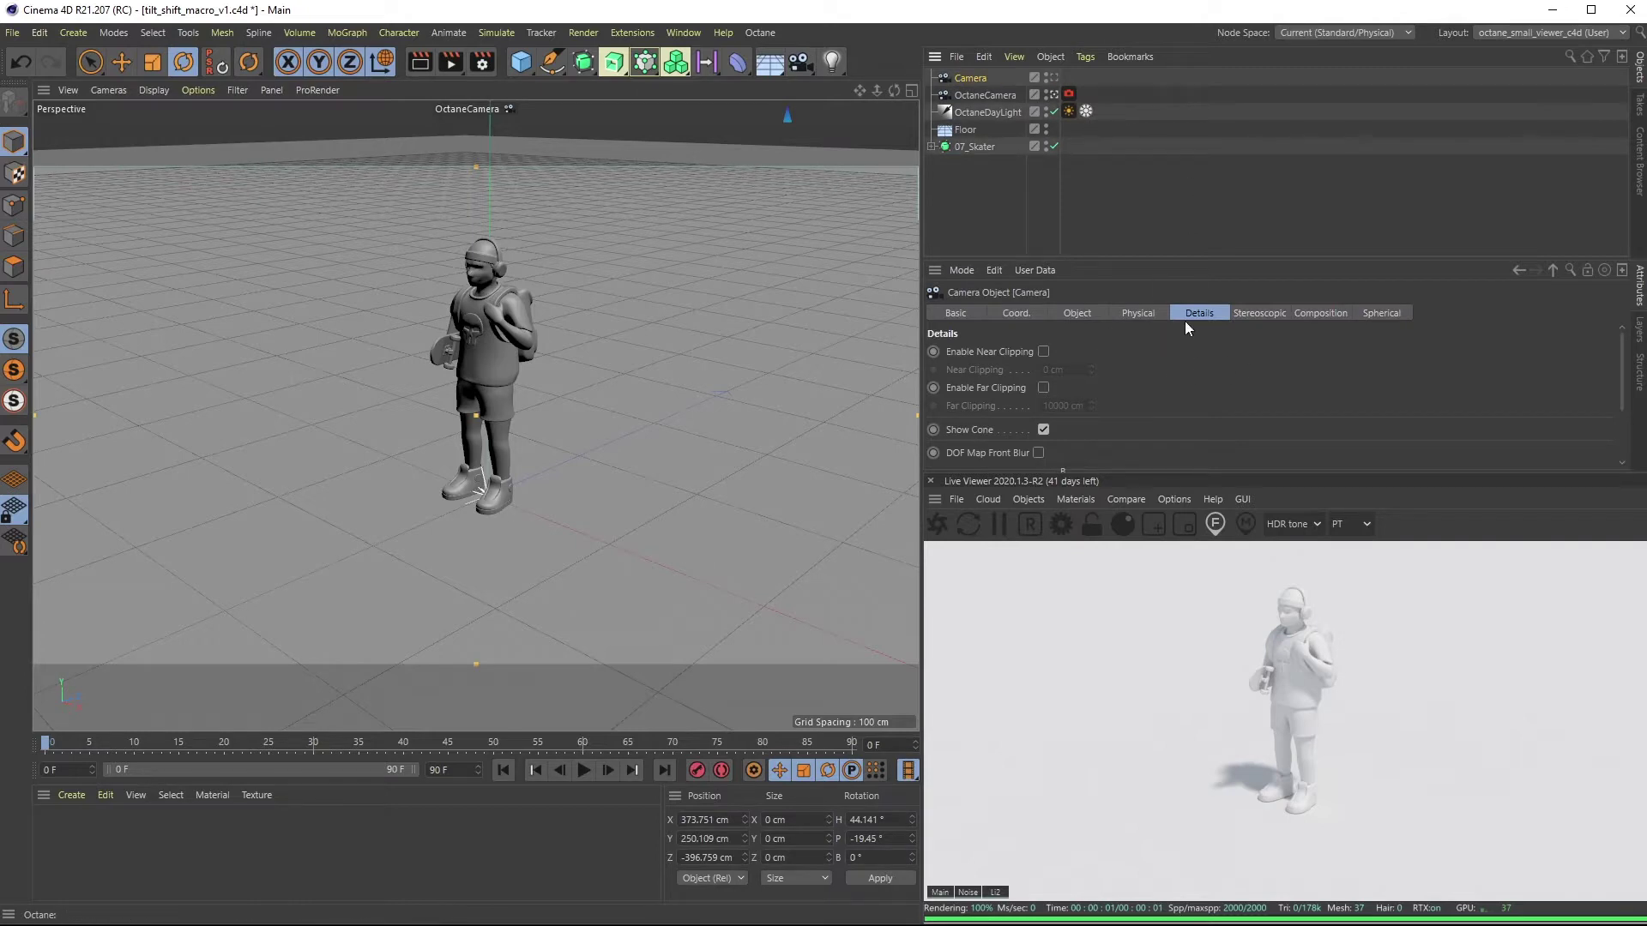
{"action": "left_click_drag", "start_coordinate": [1625, 361], "coordinate": [1627, 431]}
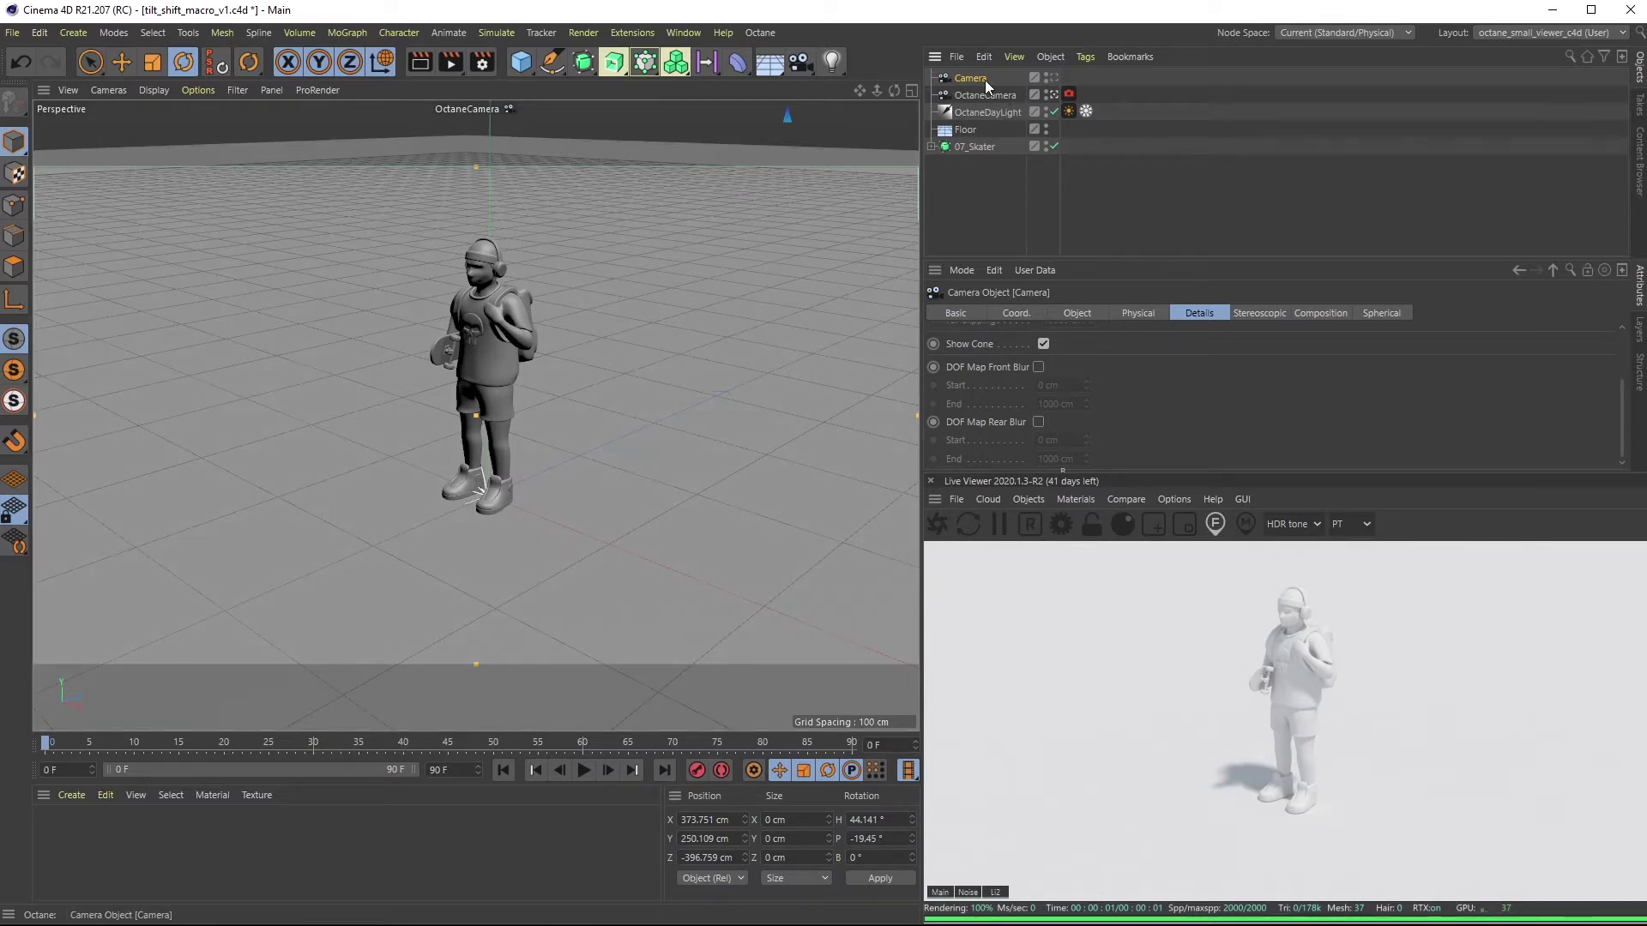
{"action": "key", "text": "Delete"}
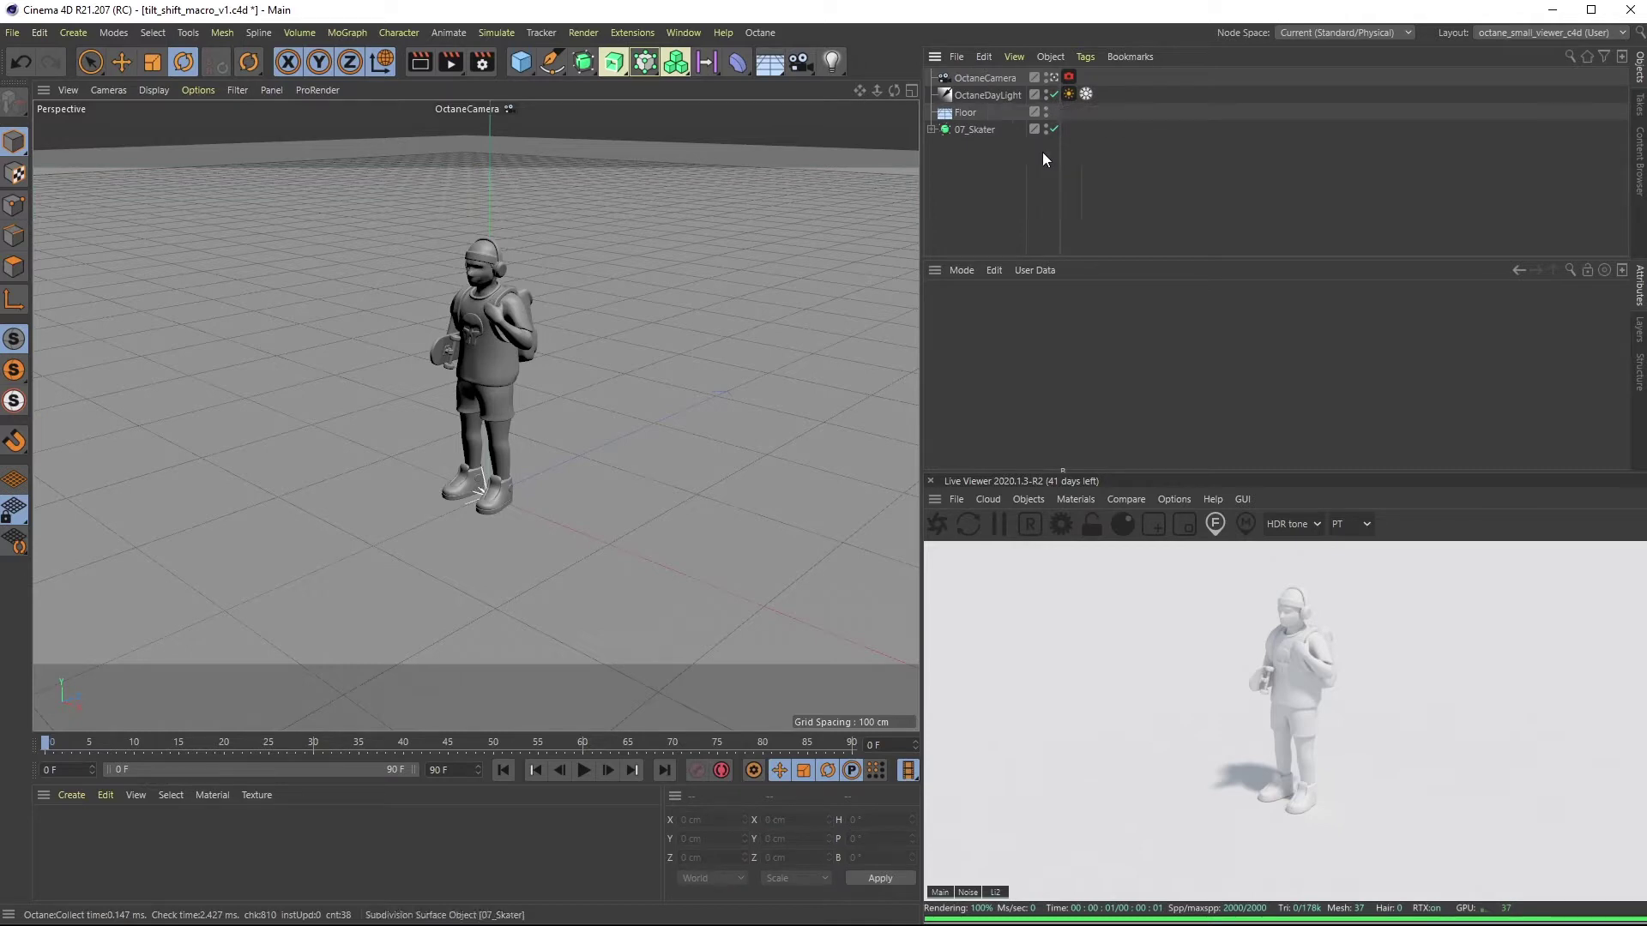
Check Project Settings keeps Project Scale at 1 centimeter, then reselect the OctaneCamera.
{"action": "left_click", "coordinate": [985, 78]}
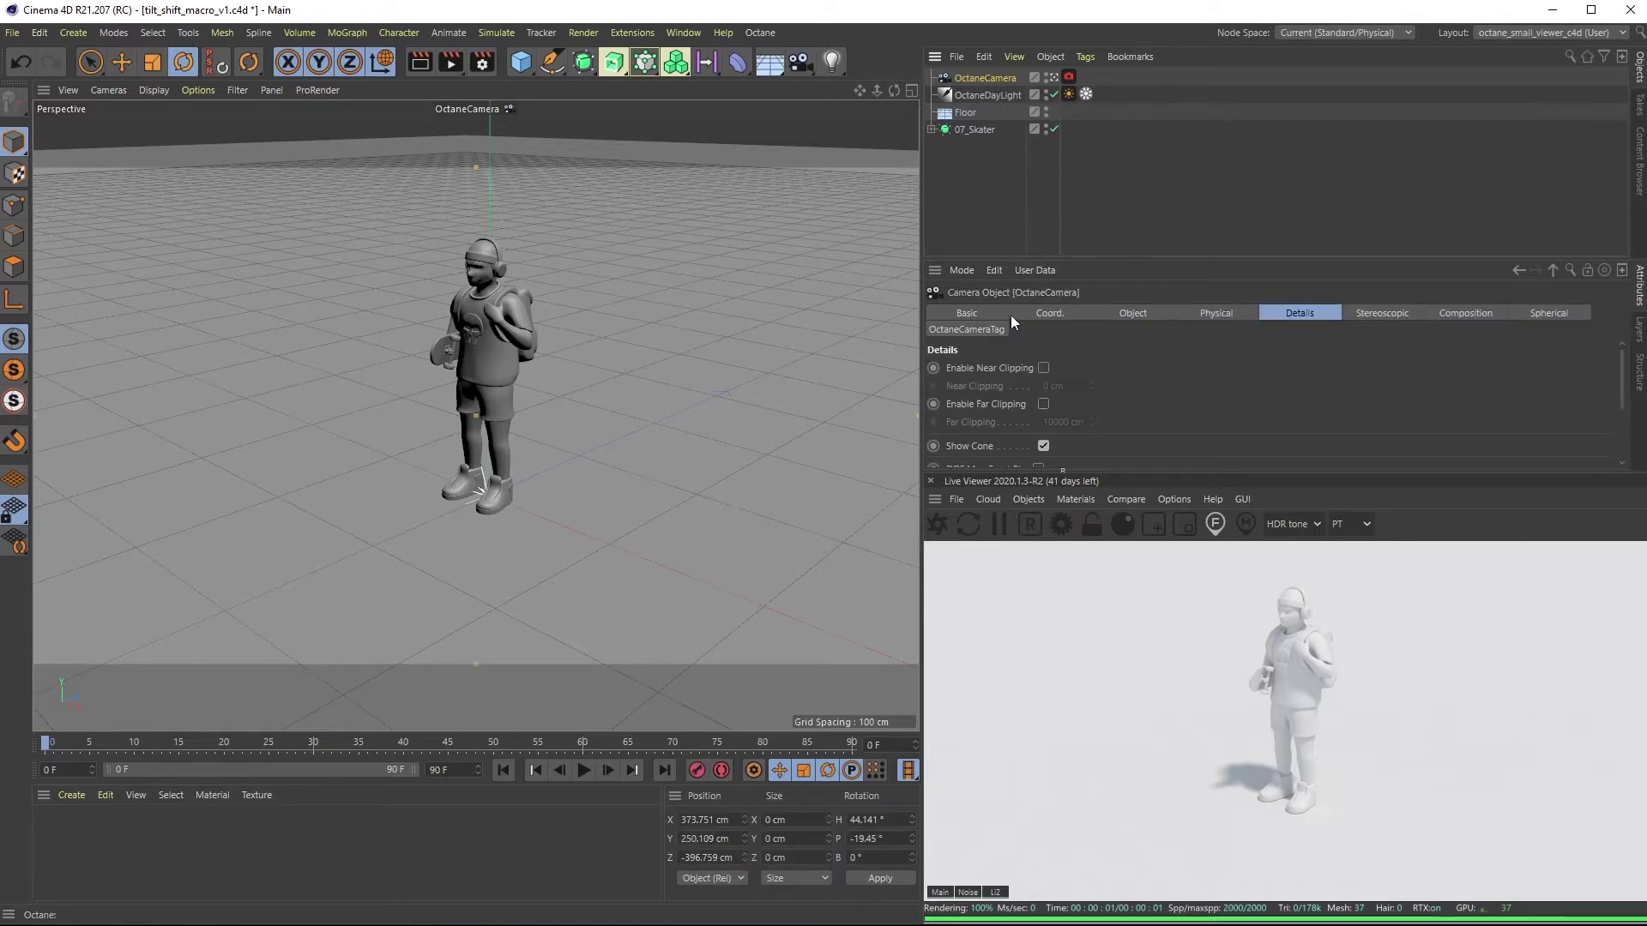
{"action": "key", "text": "ctrl+d"}
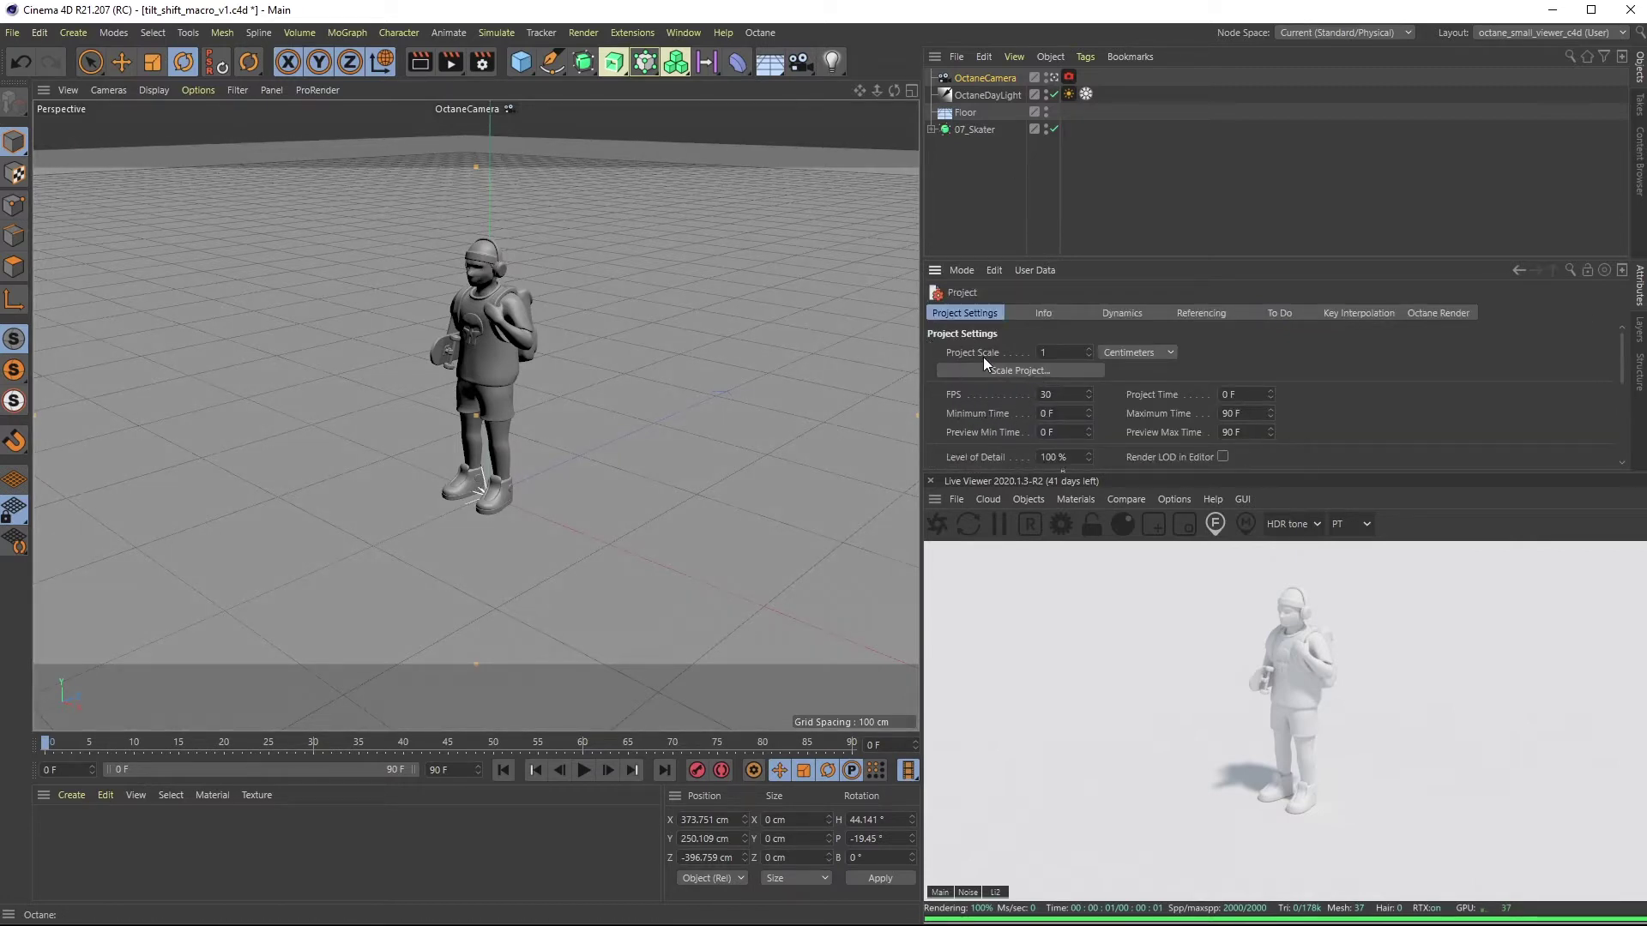
{"action": "left_click", "coordinate": [1166, 351]}
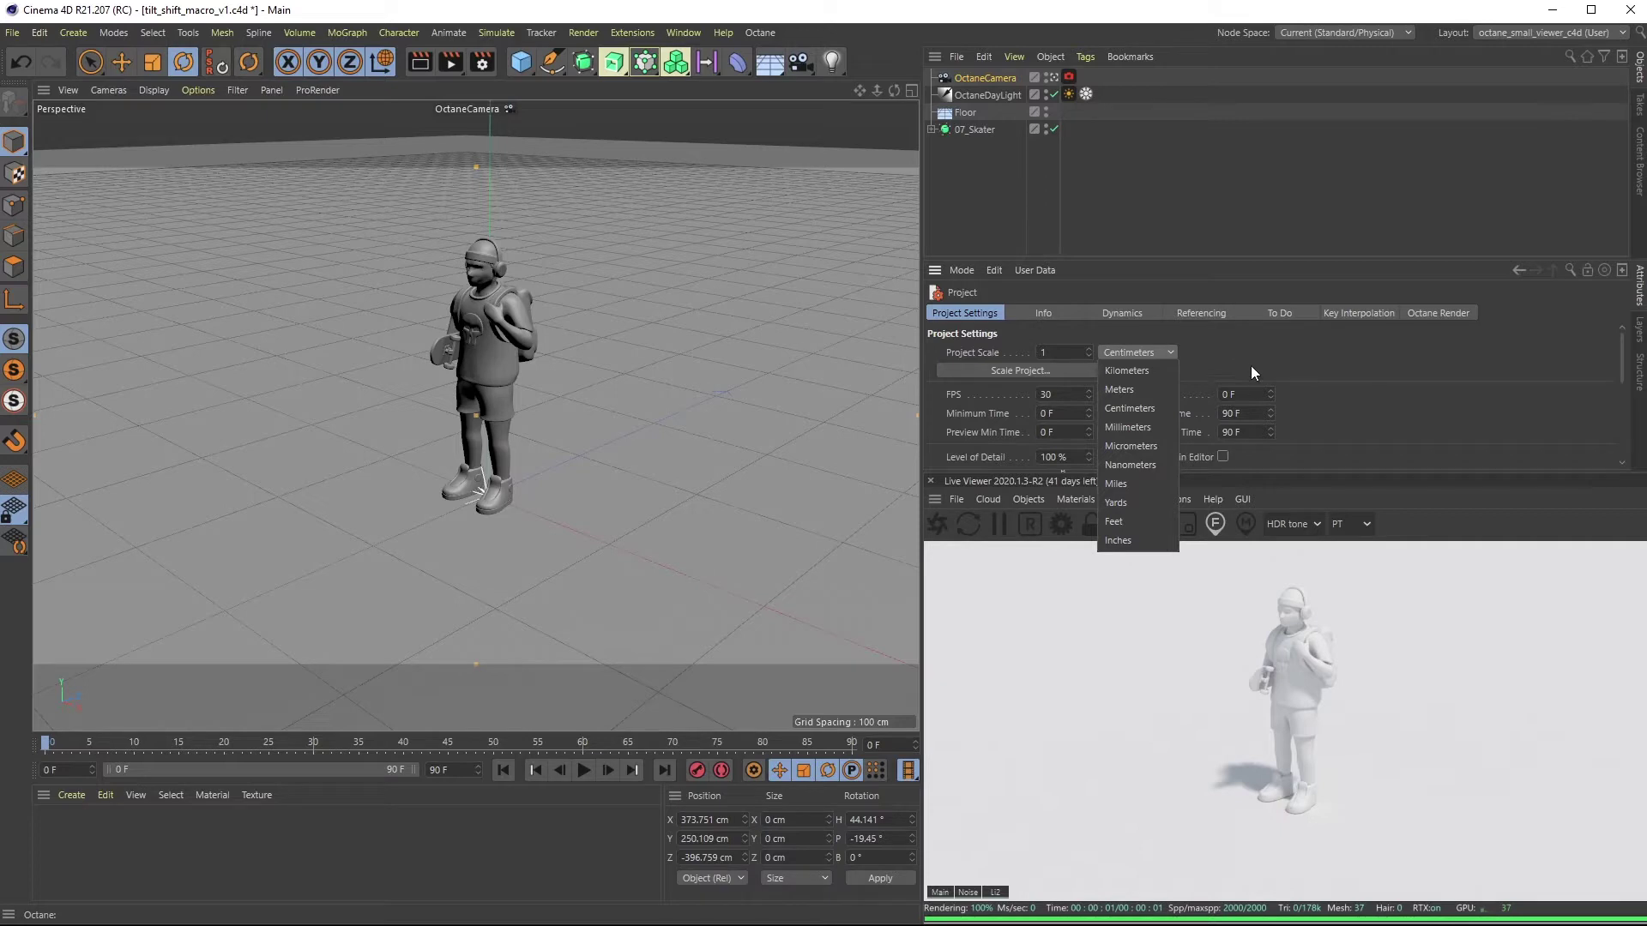
{"action": "left_click", "coordinate": [1203, 342]}
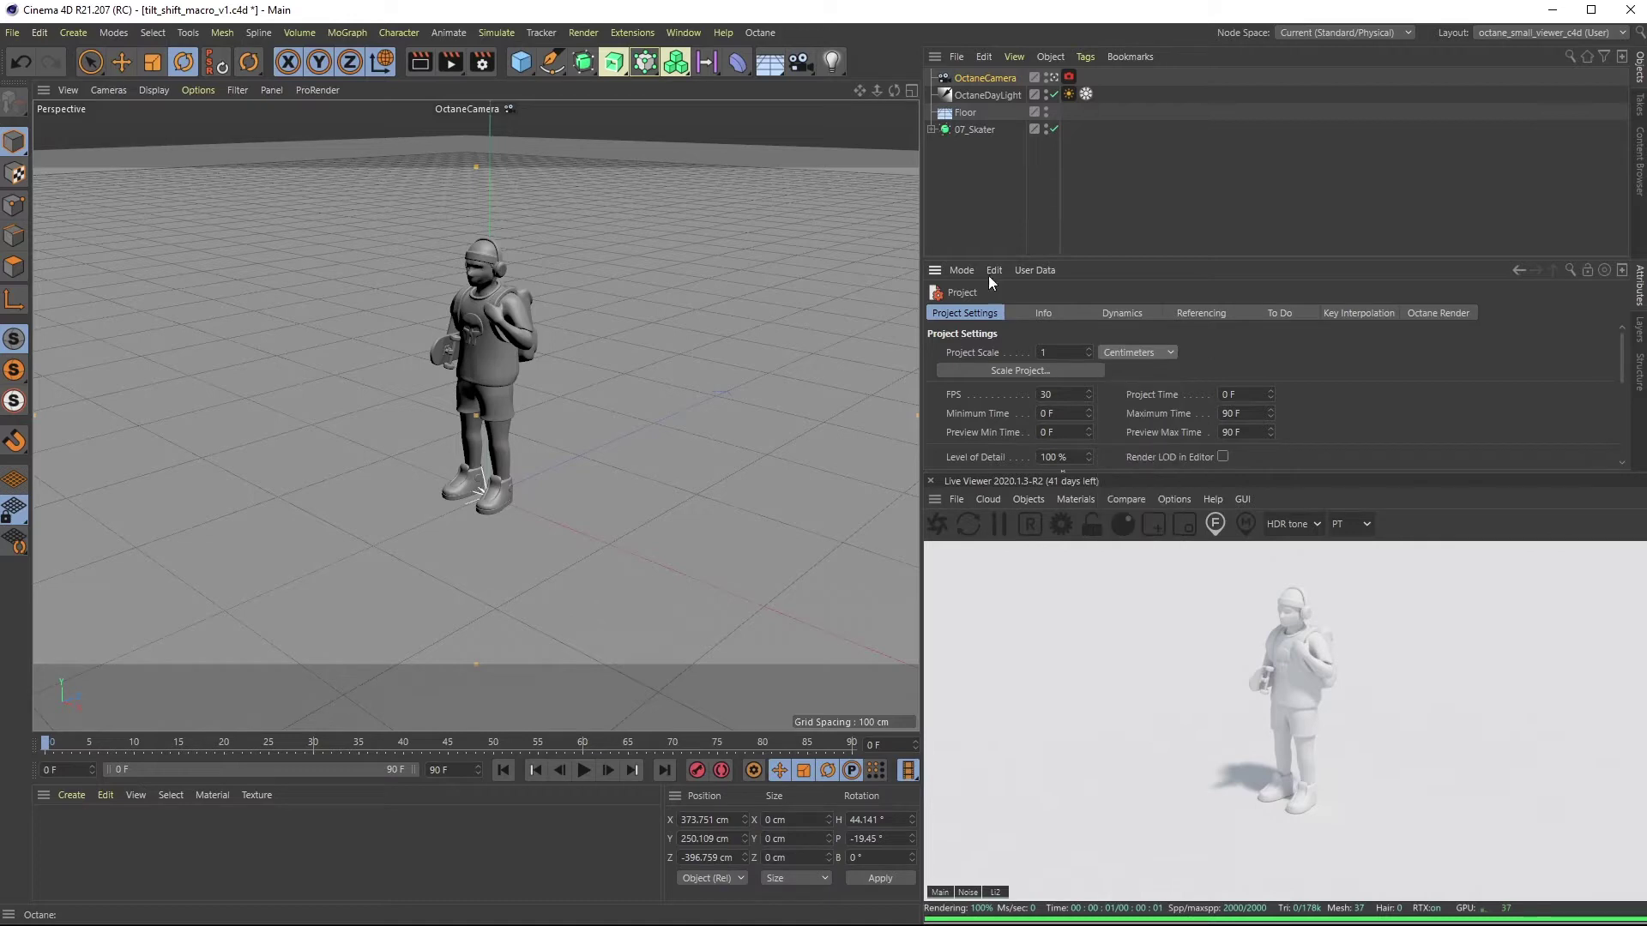
{"action": "left_click", "coordinate": [987, 81]}
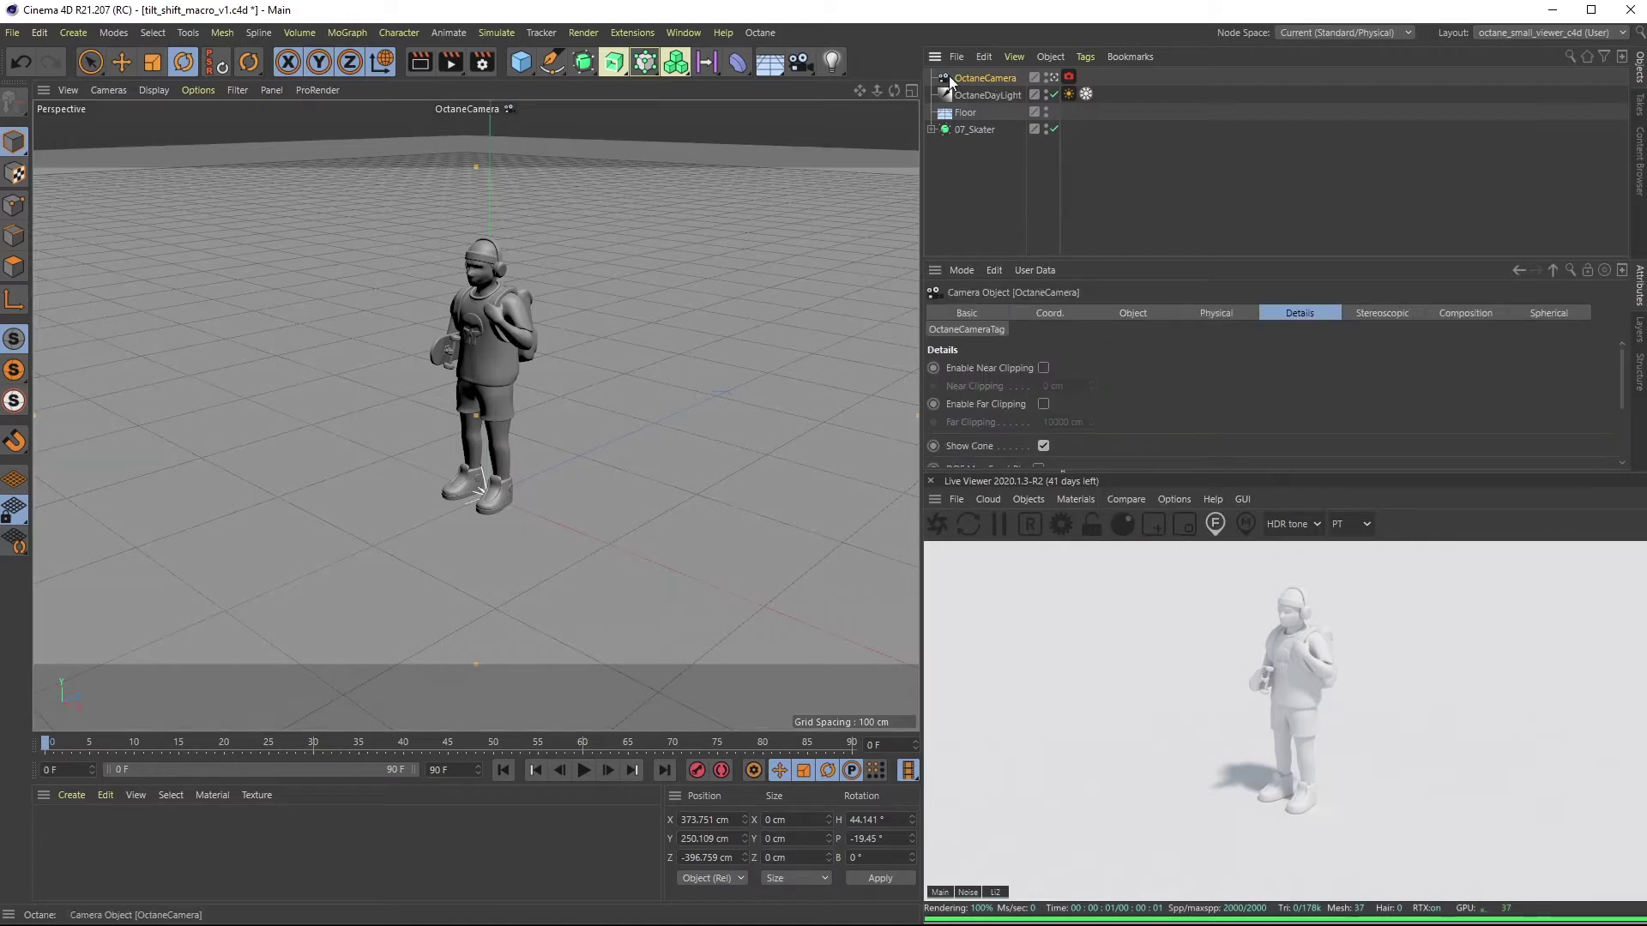
Add a Cube to the scene and hide the 07_Skater from viewport and render.
{"action": "left_click", "coordinate": [977, 130]}
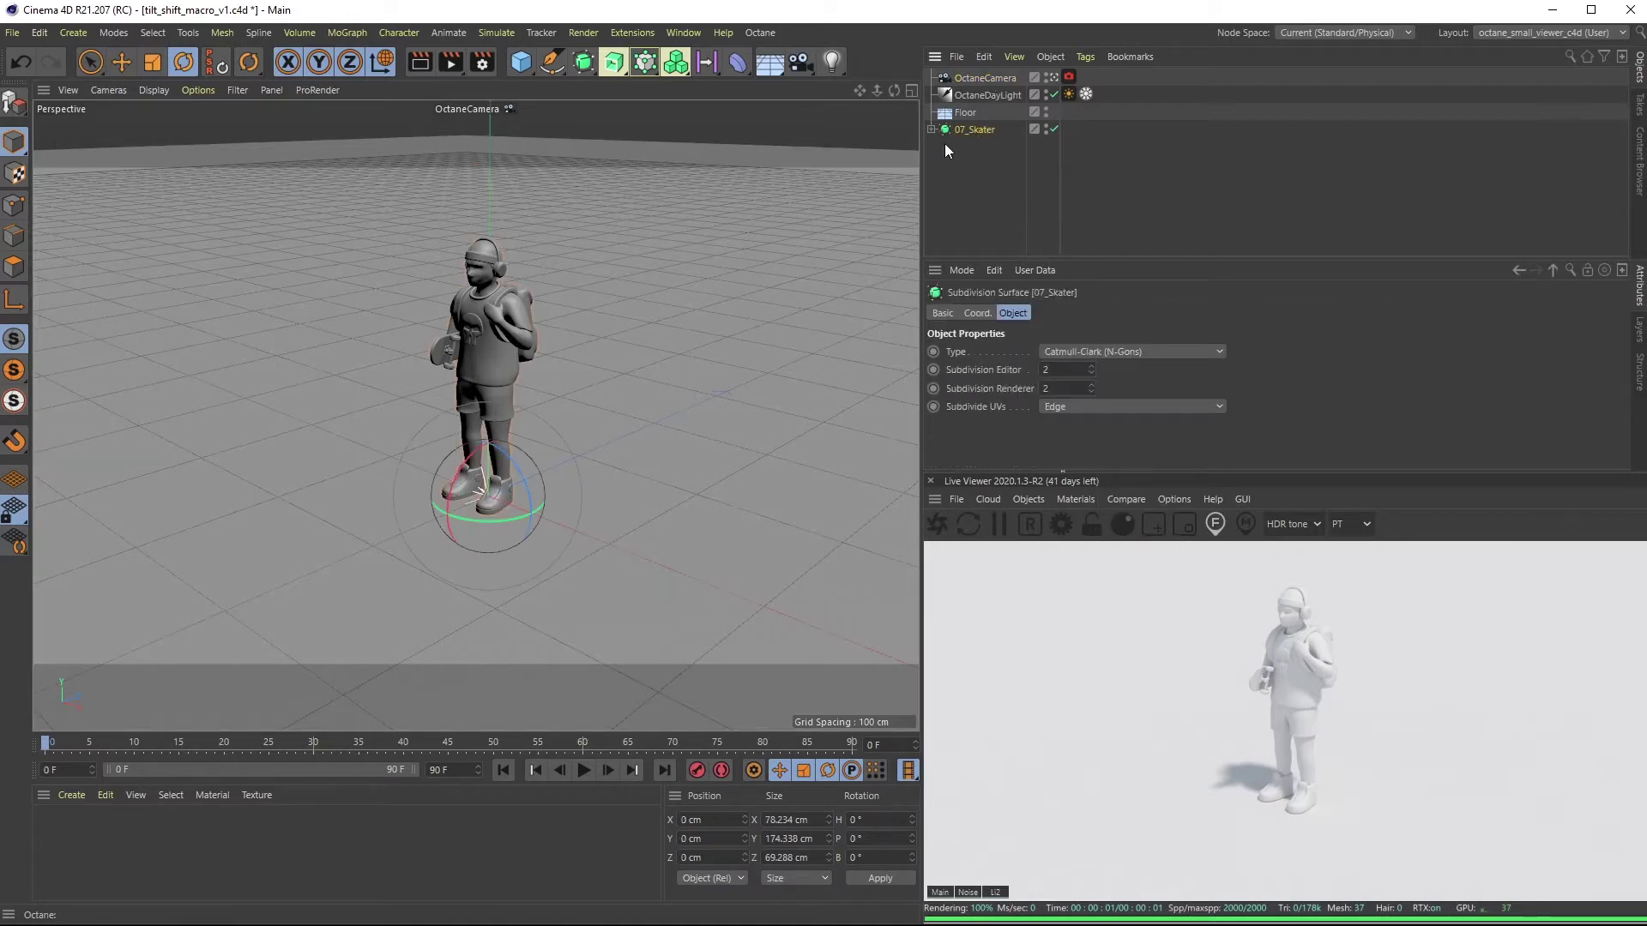
{"action": "left_click", "coordinate": [997, 76]}
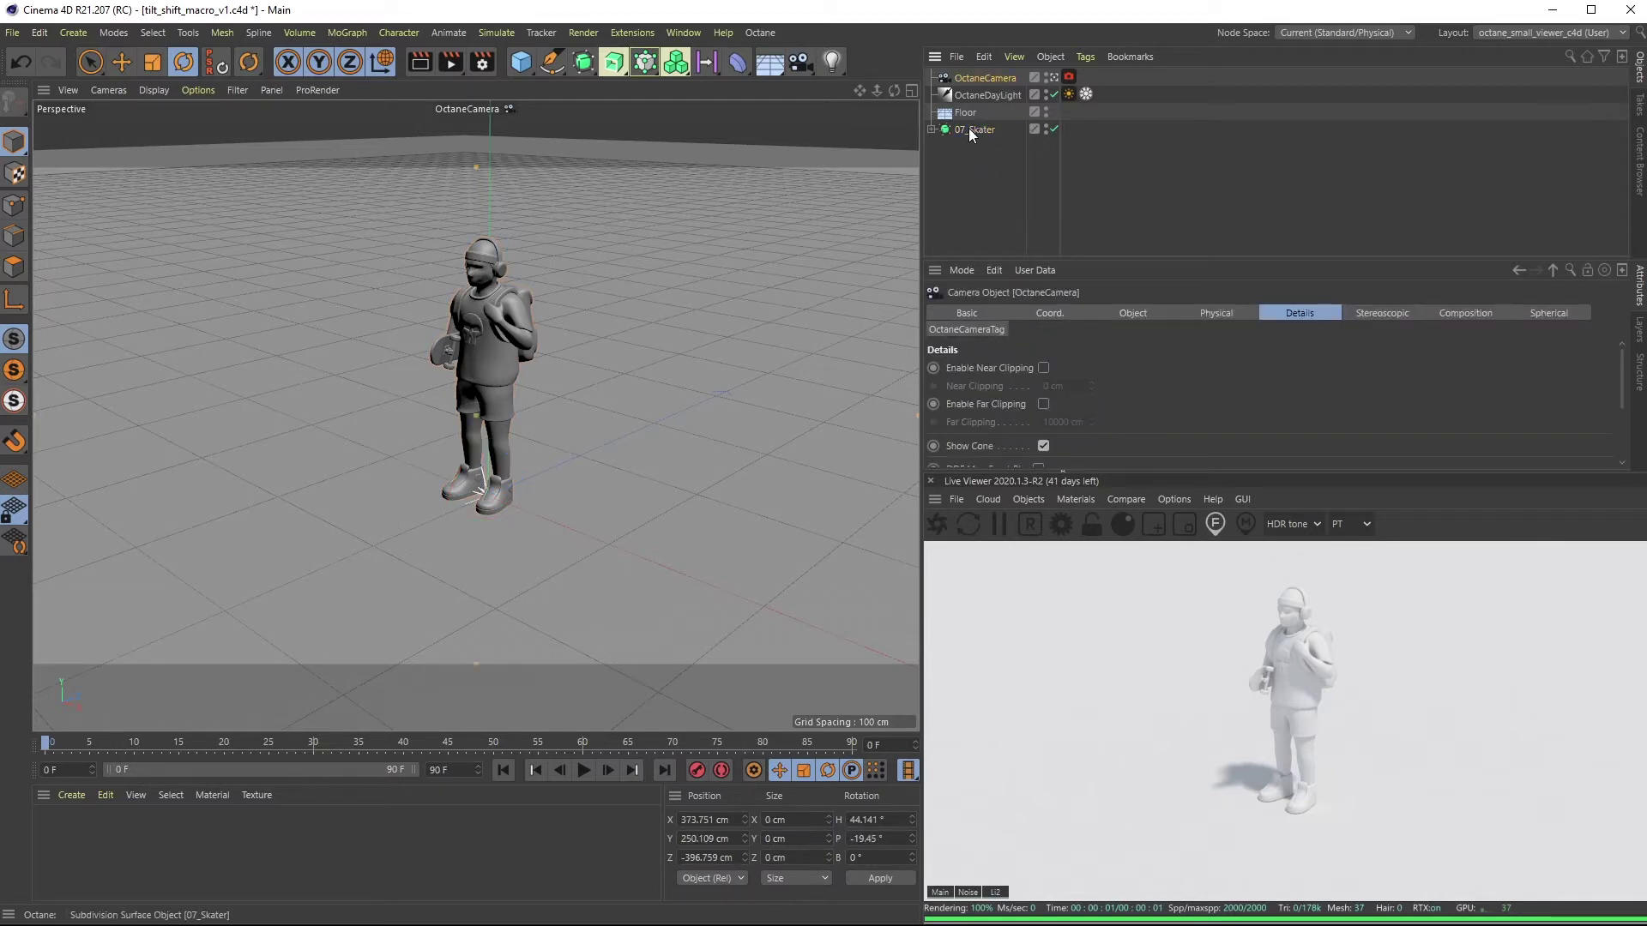
{"action": "left_click", "coordinate": [975, 131]}
{"action": "key", "text": "y"}
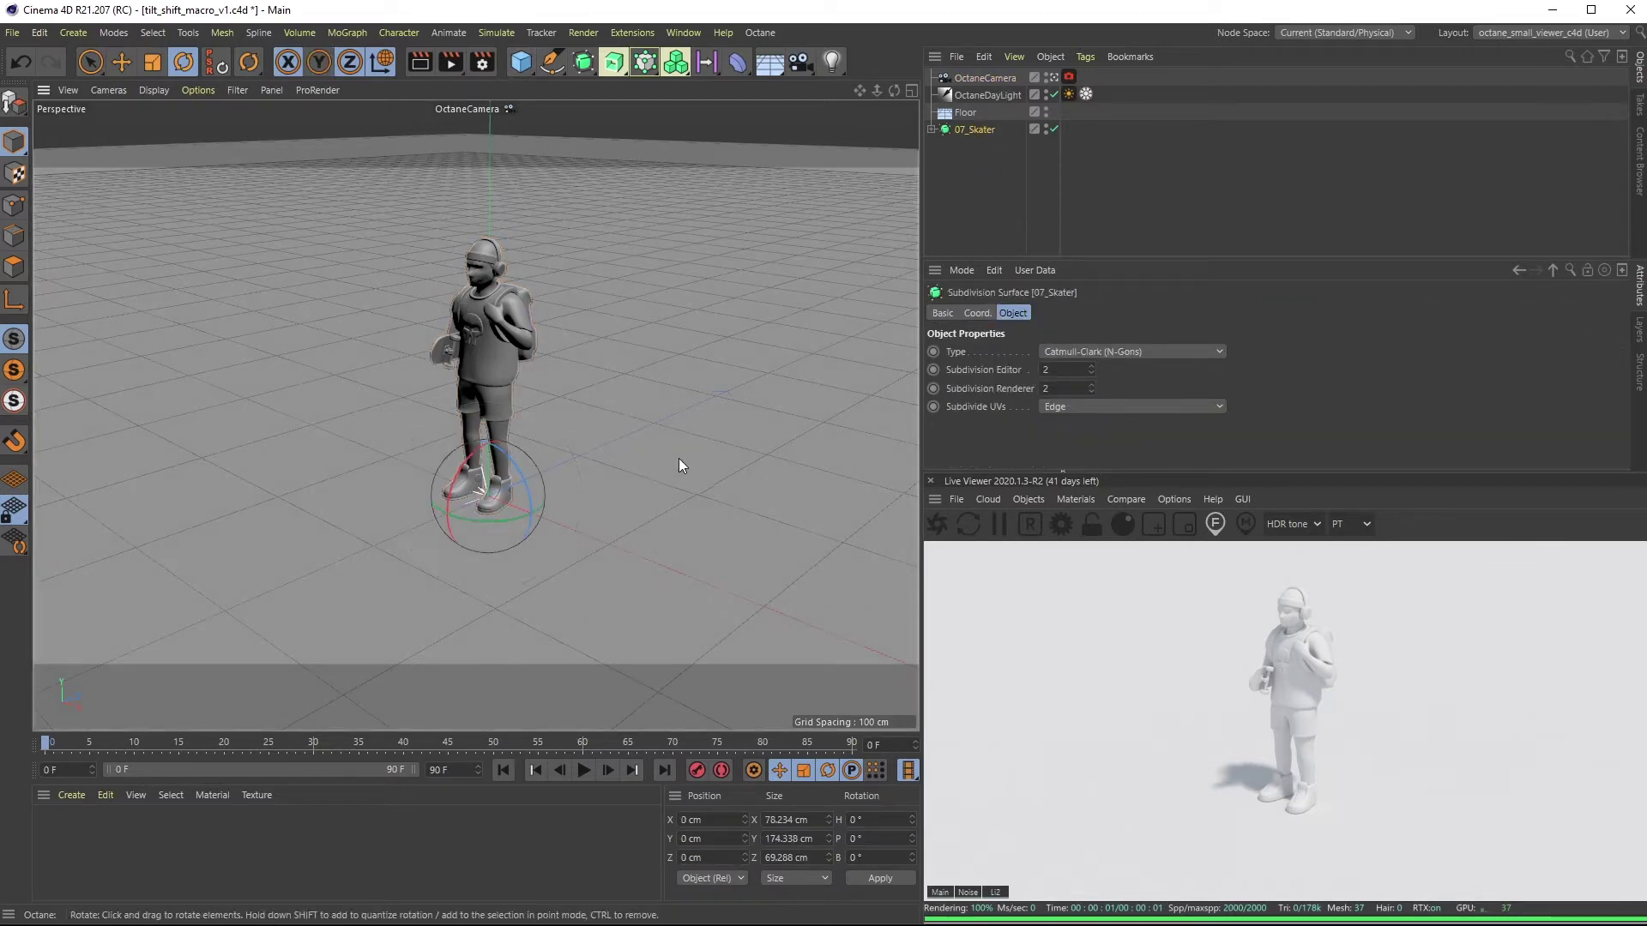
{"action": "left_click", "coordinate": [674, 508]}
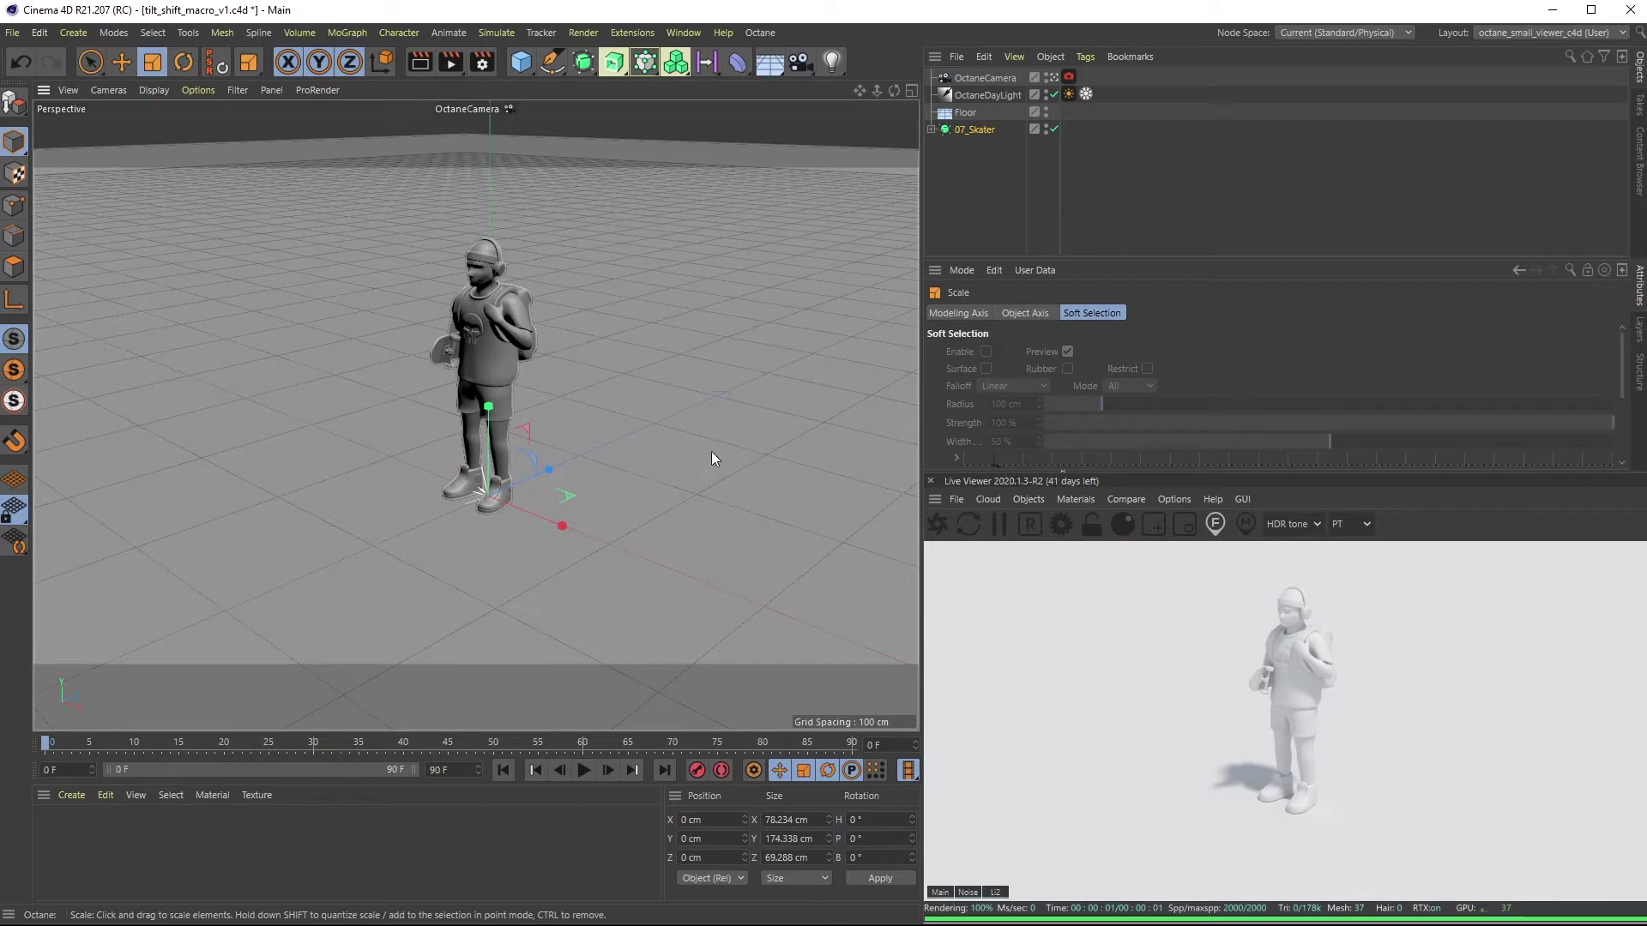
{"action": "left_click", "coordinate": [521, 60]}
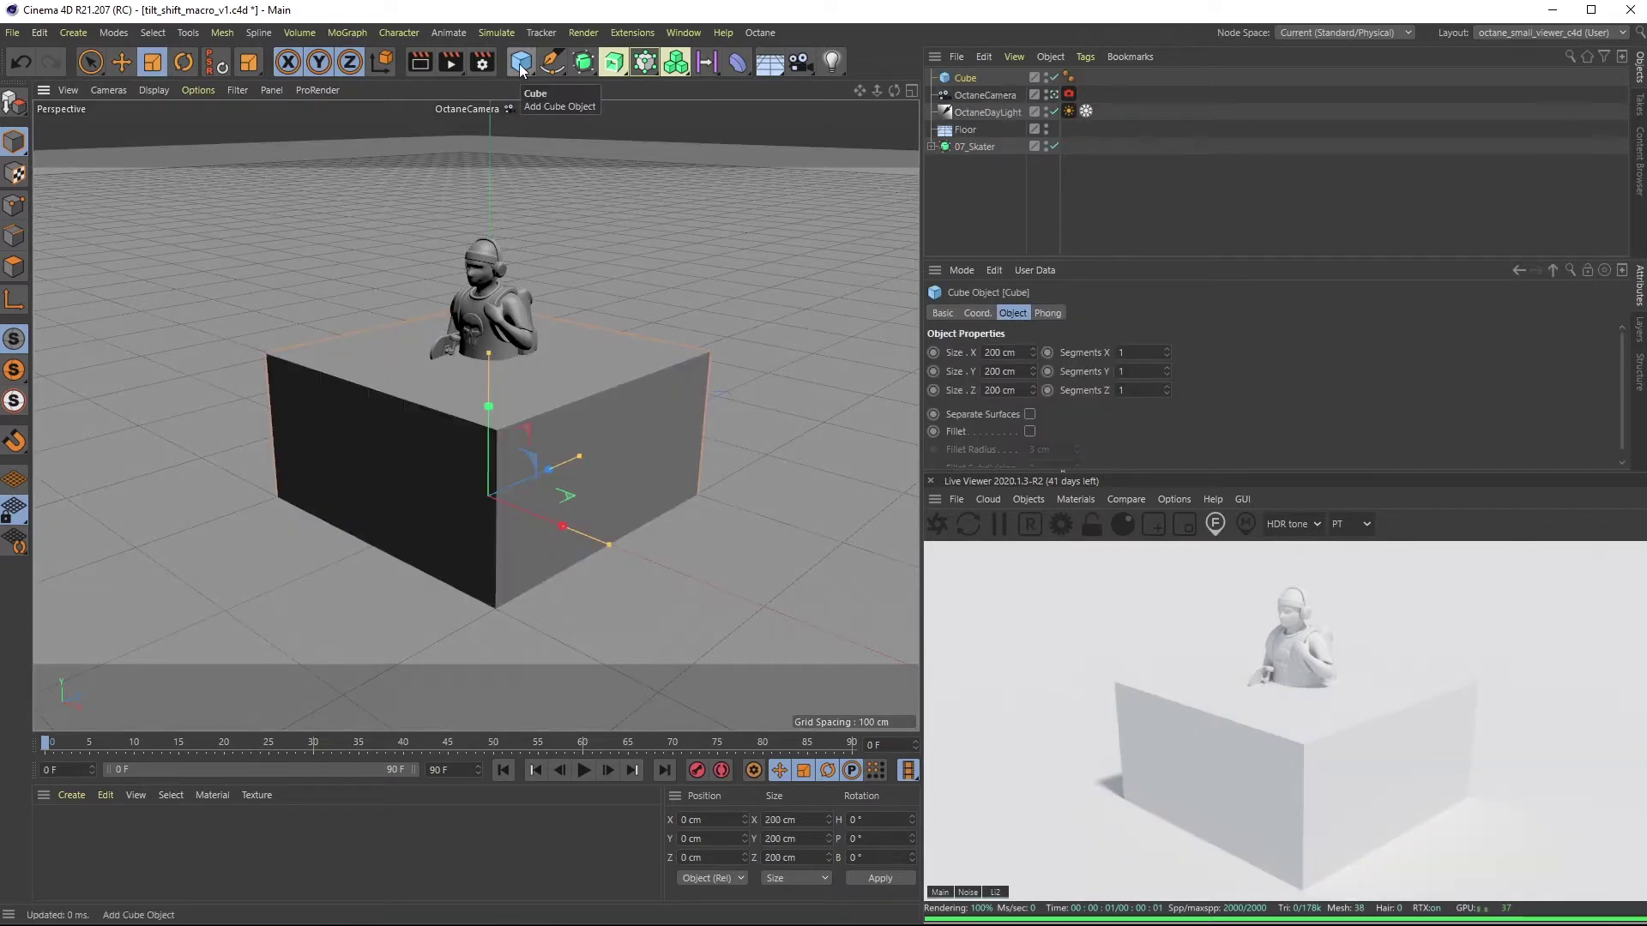
{"action": "left_click", "coordinate": [1047, 146]}
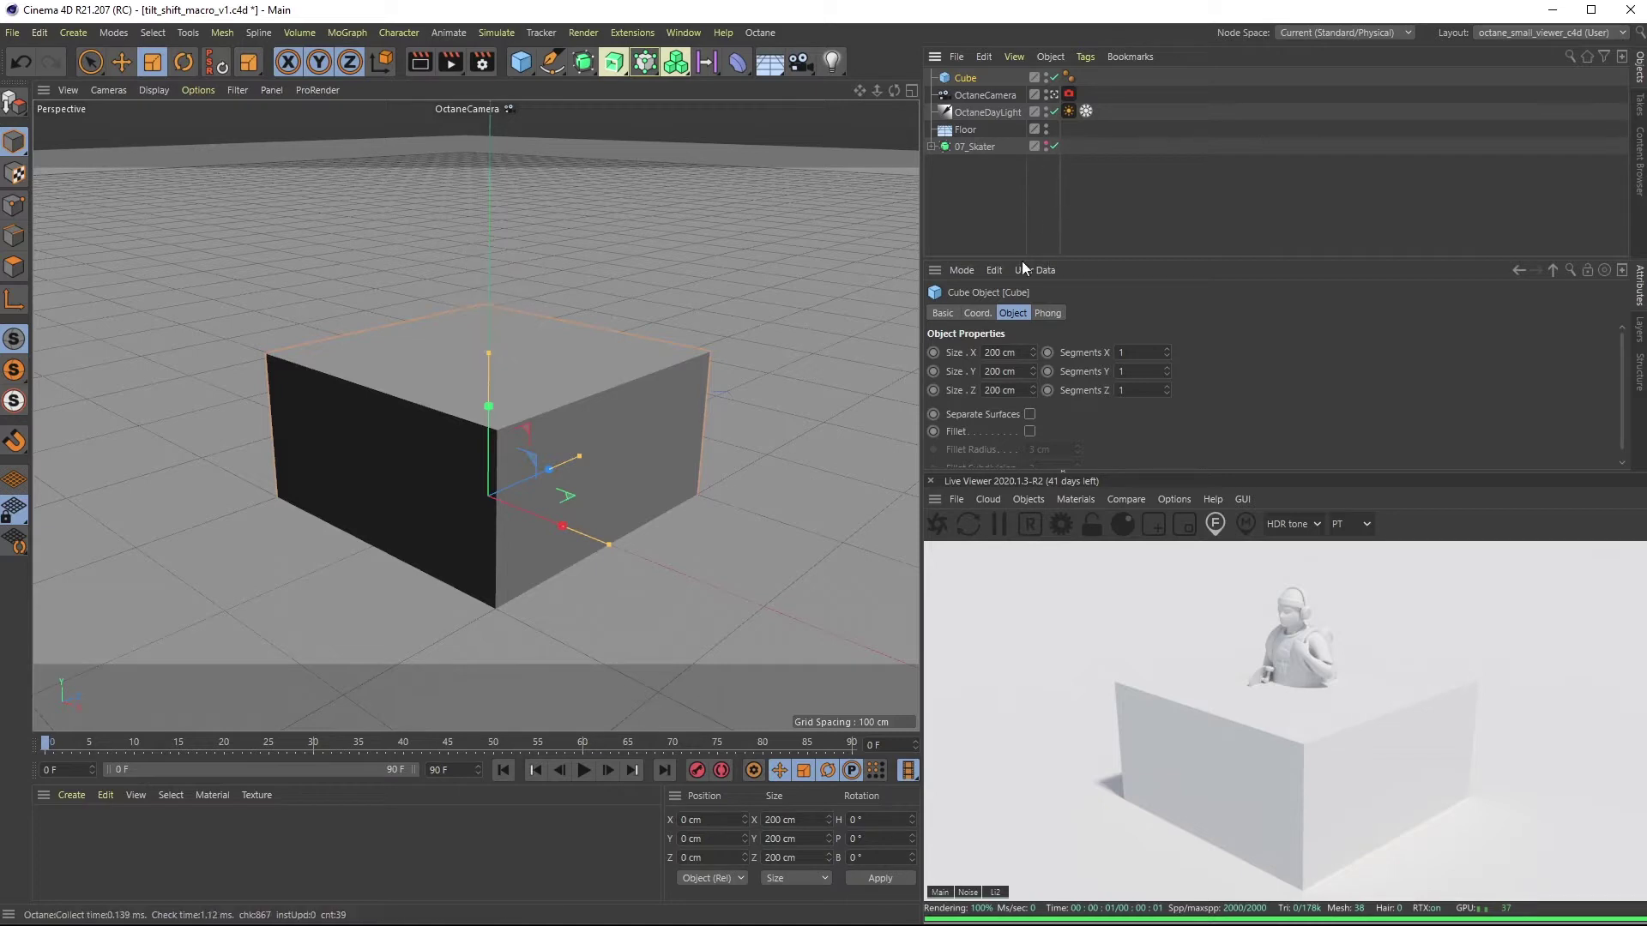
{"action": "left_click", "coordinate": [1043, 151]}
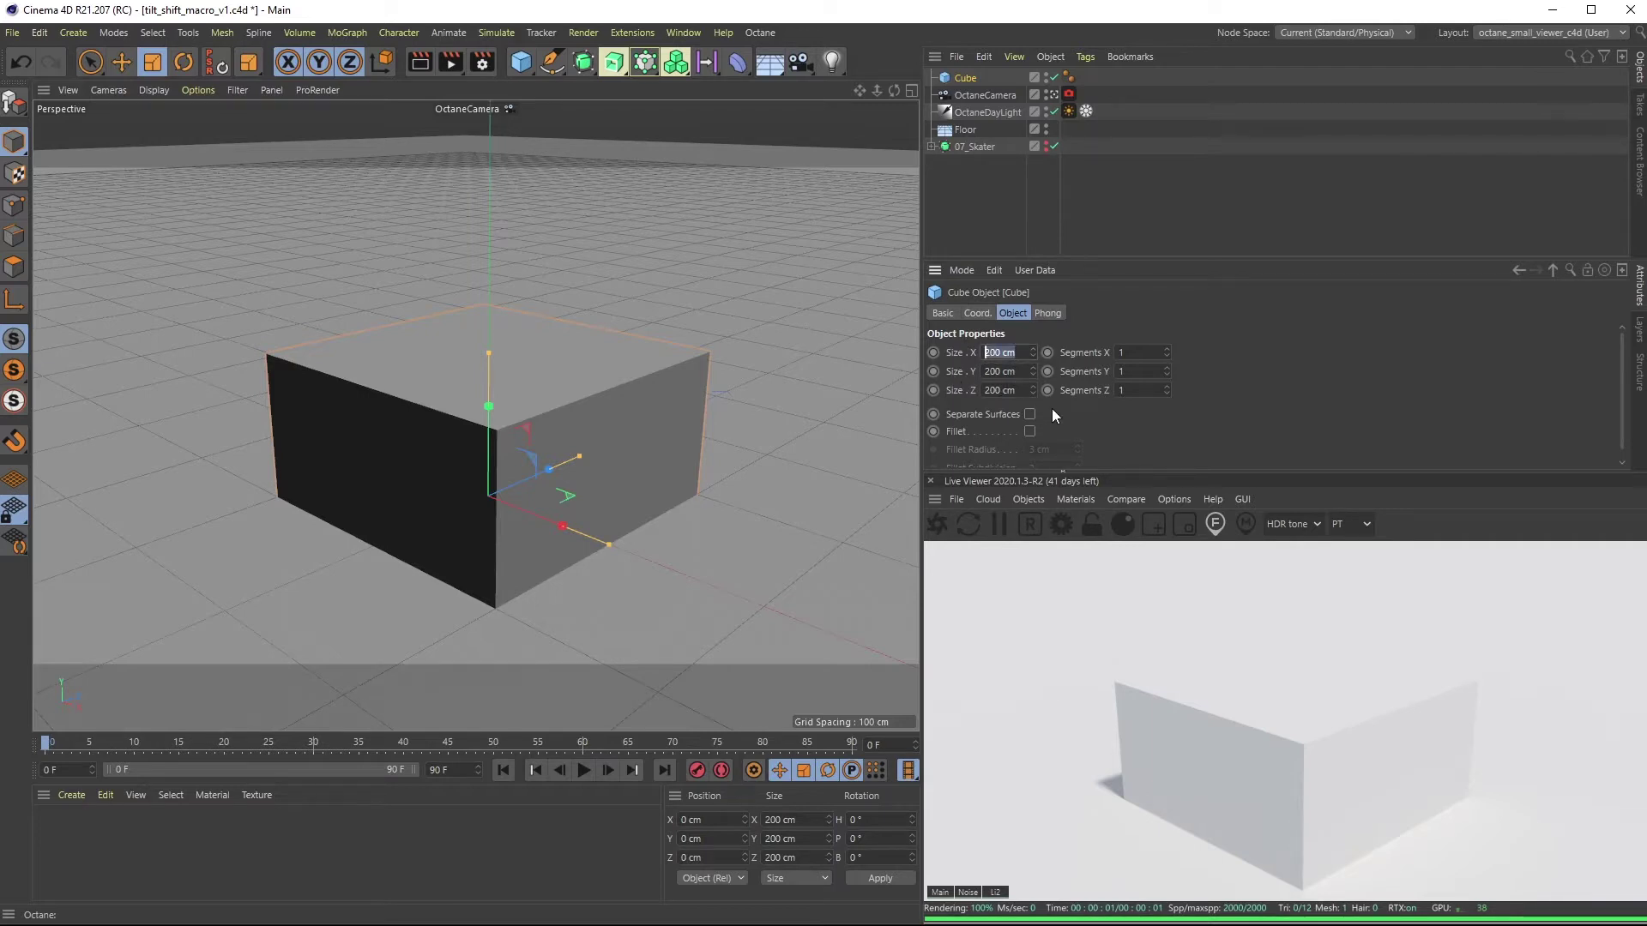
{"action": "type", "text": "1"}
Set the cube's Size X/Y/Z to 1 cm and zoom the viewport in on the tiny cube.
{"action": "key", "text": "Tab"}
{"action": "type", "text": "1"}
{"action": "key", "text": "Tab"}
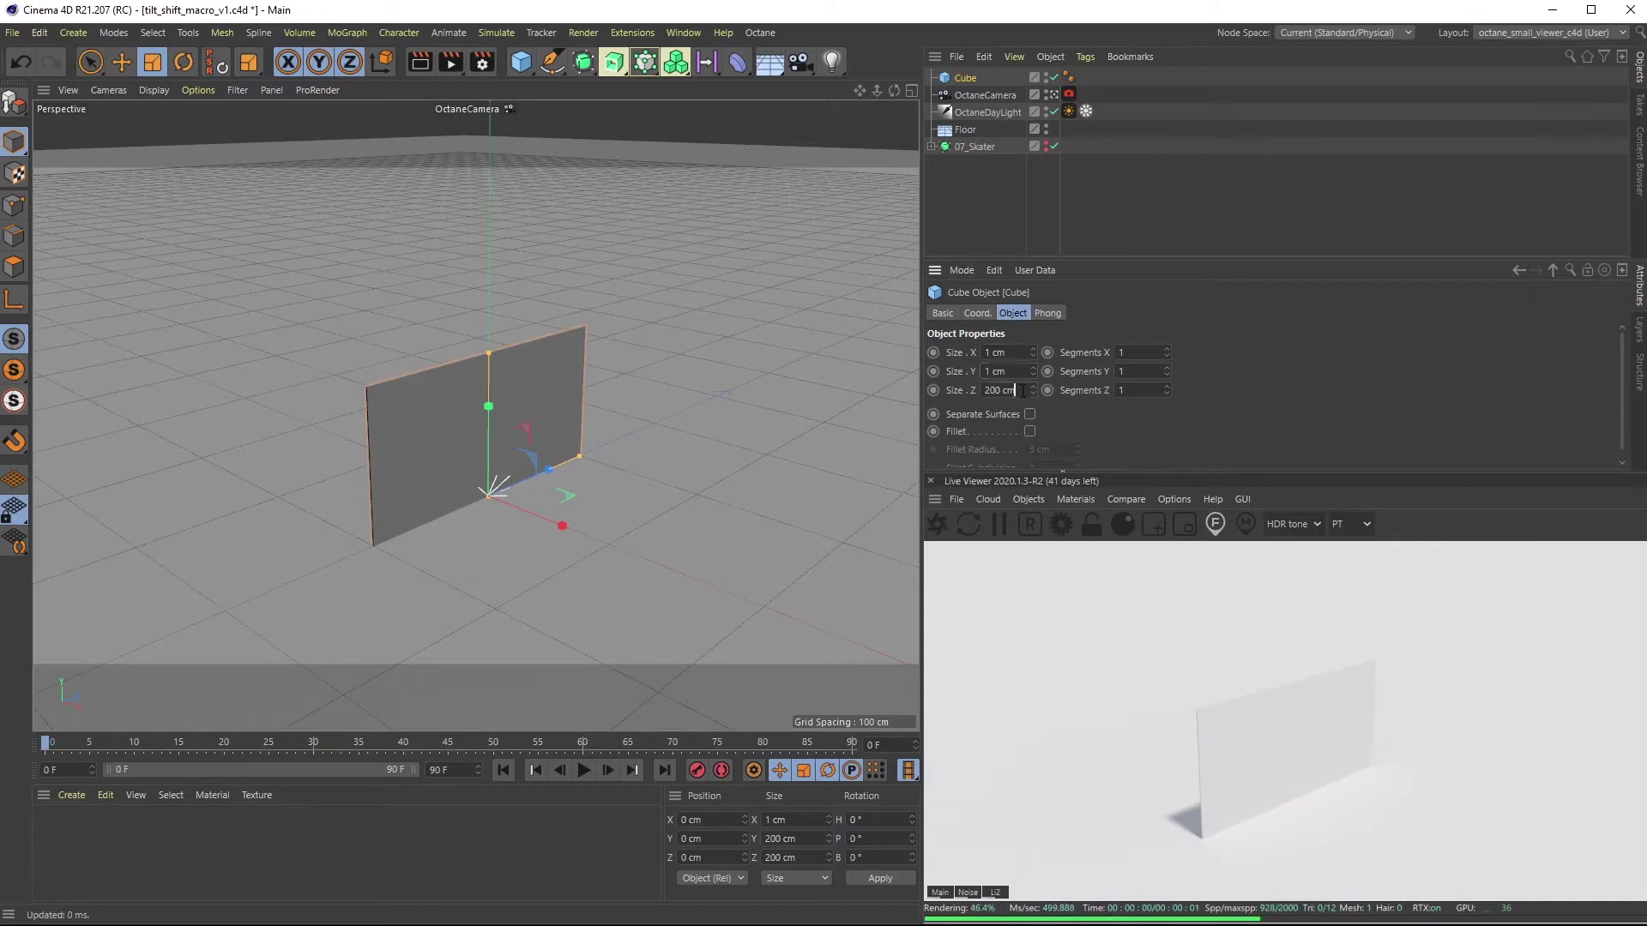
{"action": "type", "text": "1"}
{"action": "key", "text": "Return"}
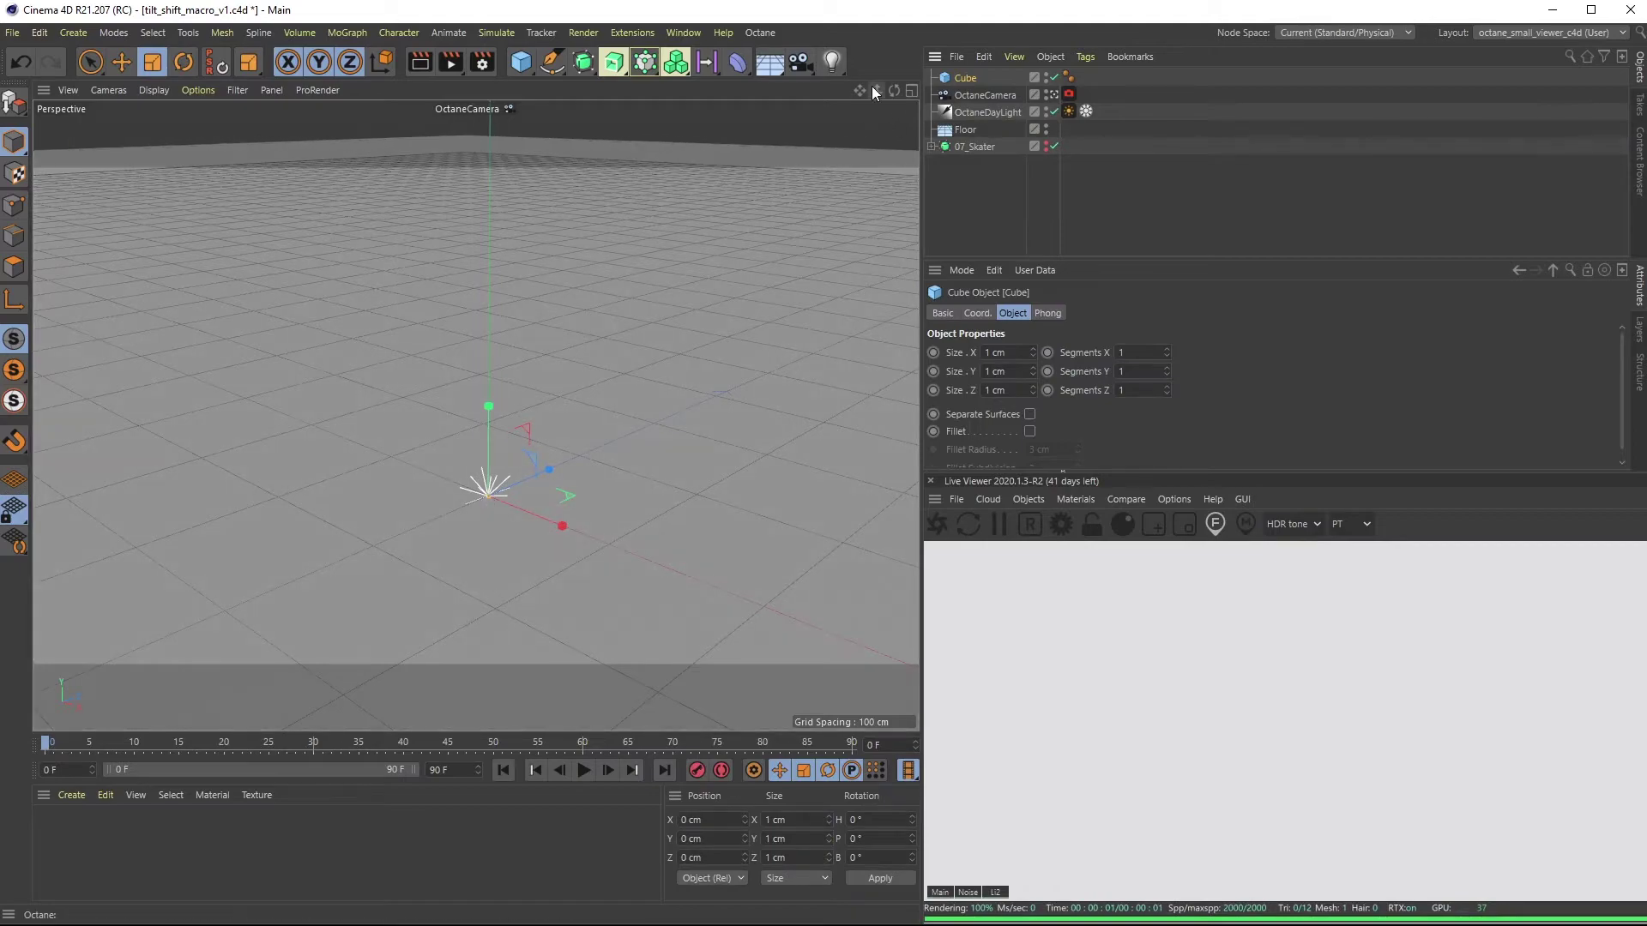
{"action": "mouse_move", "coordinate": [861, 90]}
{"action": "left_mouse_down"}
{"action": "mouse_move", "coordinate": [874, 93]}
{"action": "mouse_move", "coordinate": [860, 77]}
{"action": "left_mouse_up"}
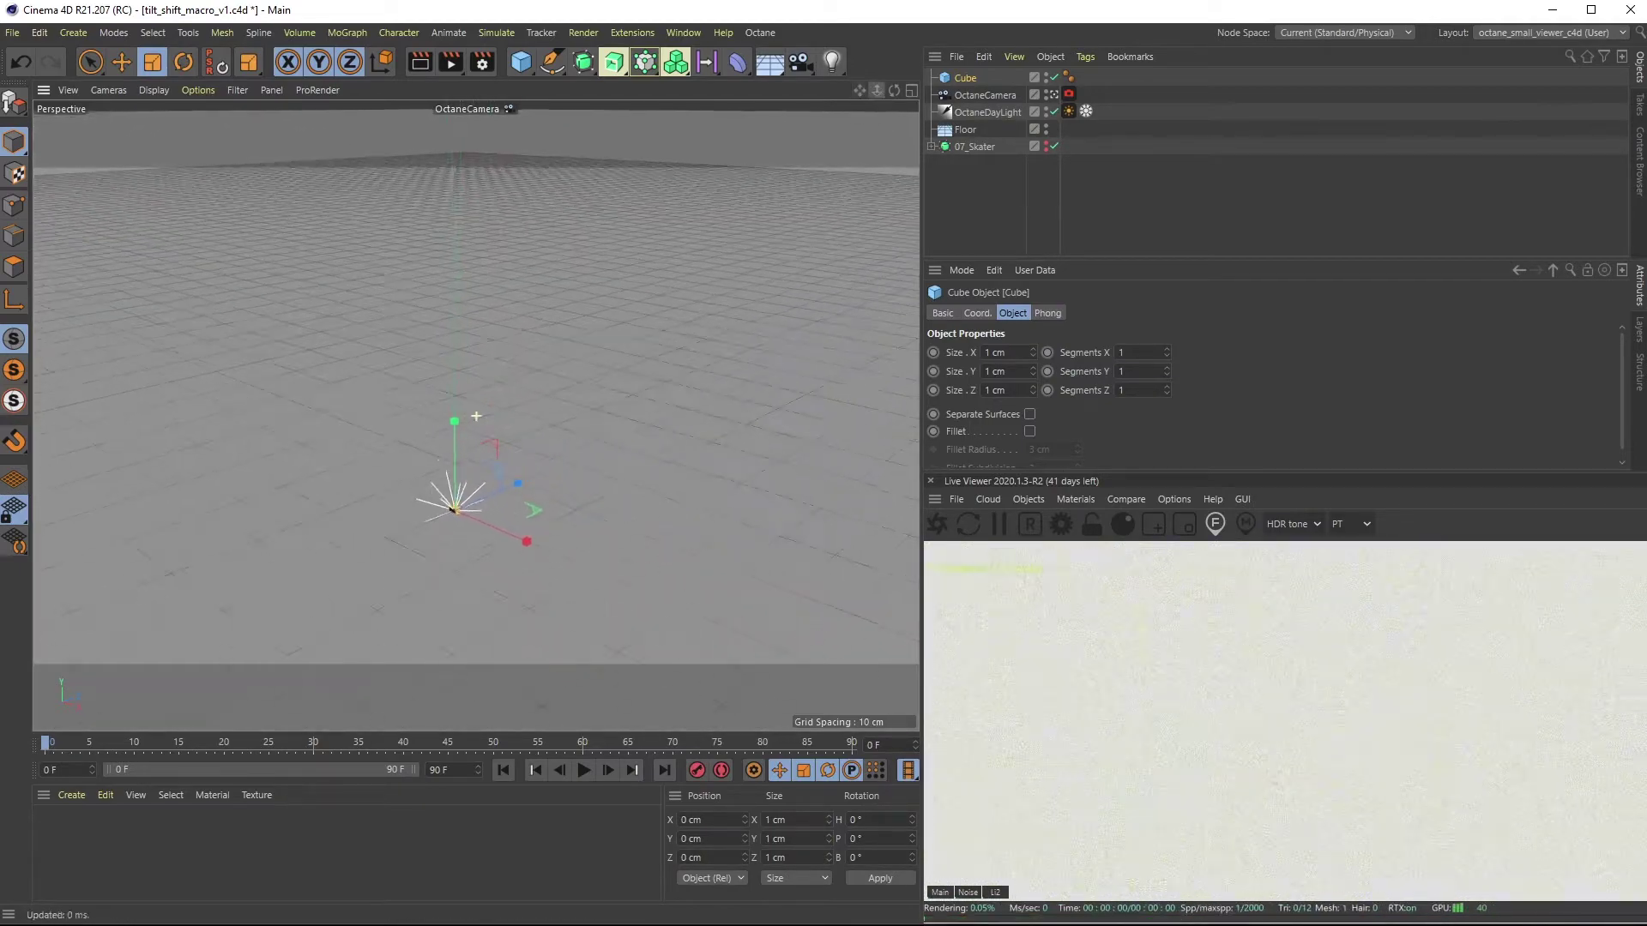
{"action": "mouse_move", "coordinate": [879, 93]}
{"action": "left_mouse_down"}
{"action": "mouse_move", "coordinate": [849, 78]}
{"action": "mouse_move", "coordinate": [878, 94]}
{"action": "left_mouse_up"}
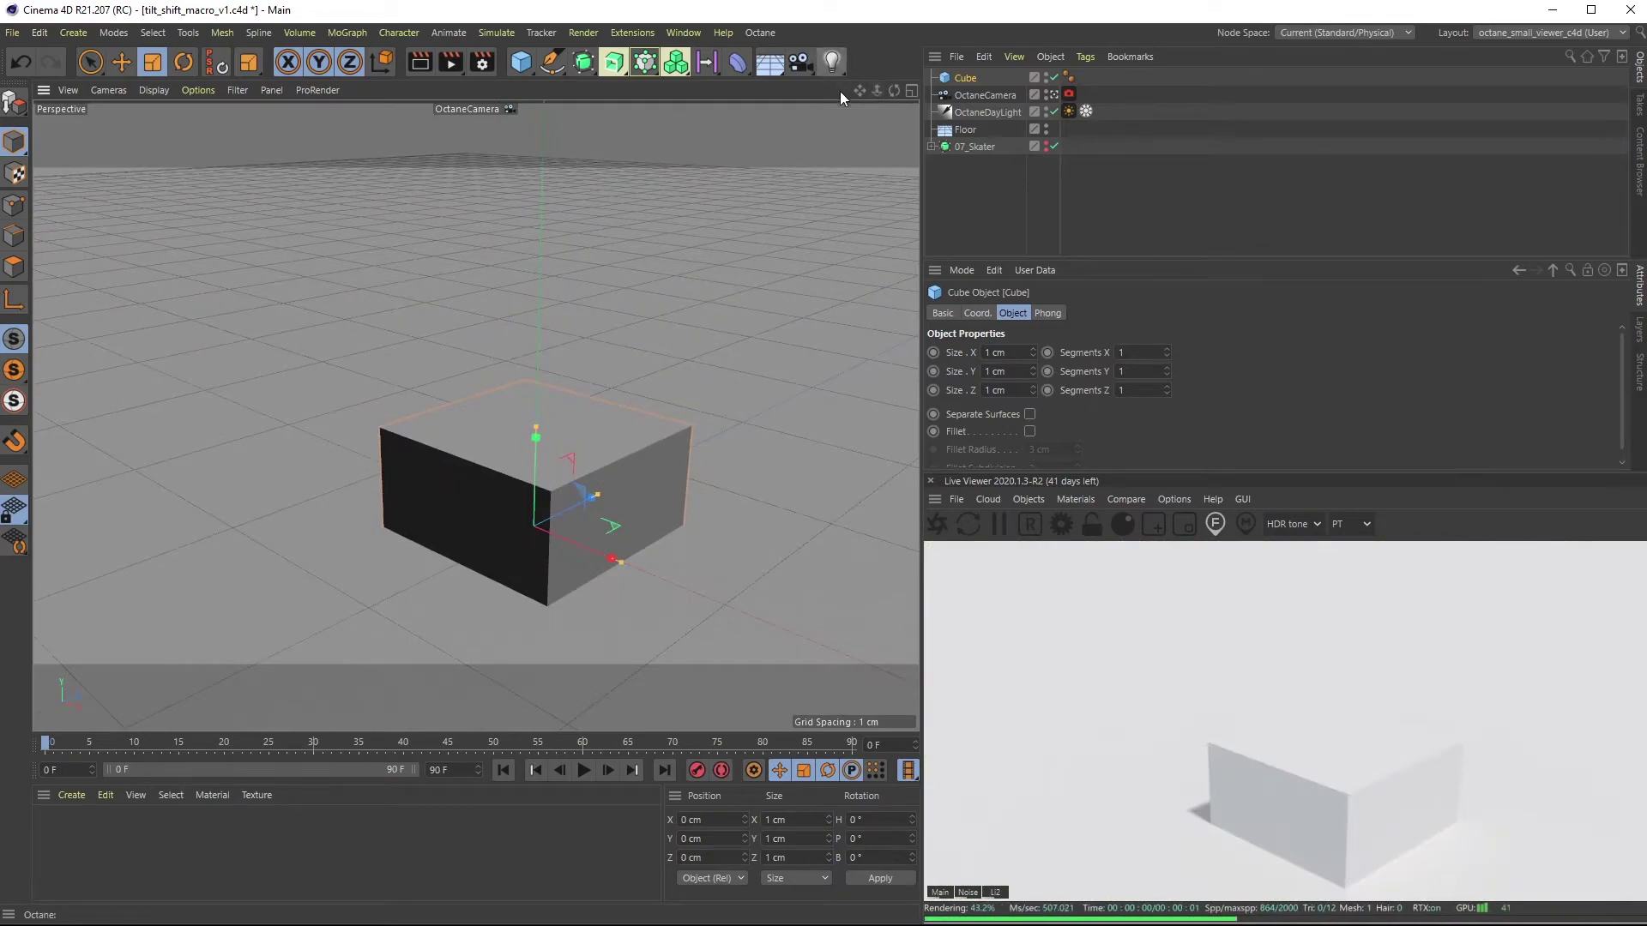
{"action": "mouse_move", "coordinate": [878, 93]}
{"action": "left_mouse_down"}
{"action": "mouse_move", "coordinate": [858, 86]}
{"action": "mouse_move", "coordinate": [878, 91]}
{"action": "left_mouse_up"}
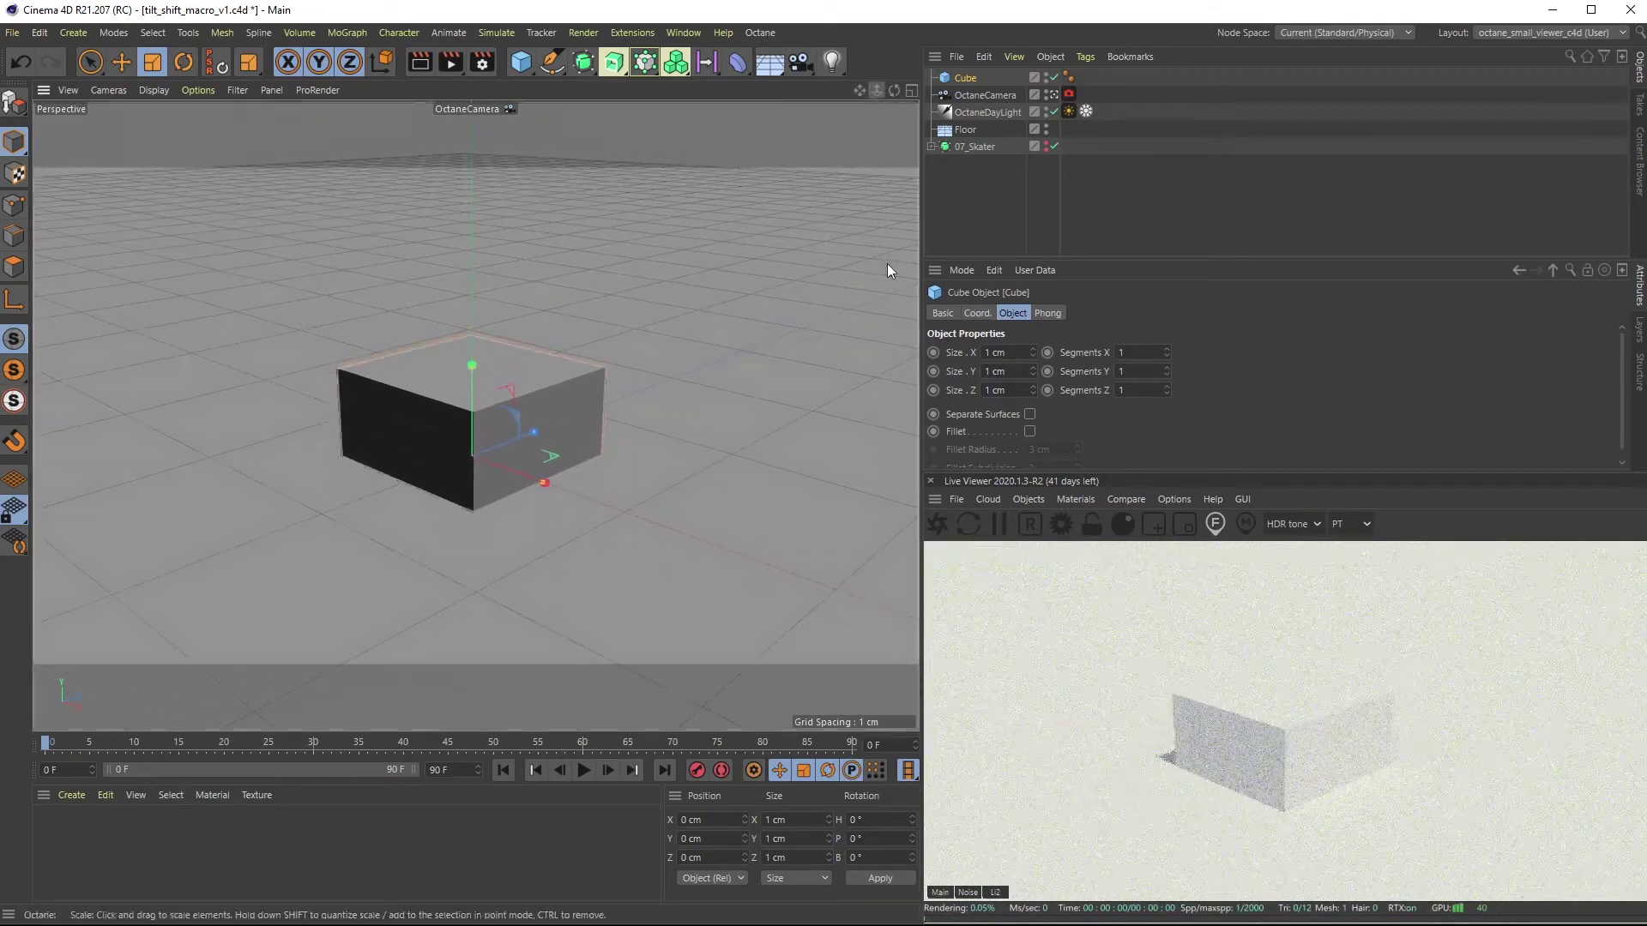
Unhide the skater and scale it down to miniature size beside the 1 cm cube.
{"action": "left_click", "coordinate": [974, 147]}
{"action": "left_click", "coordinate": [1046, 145]}
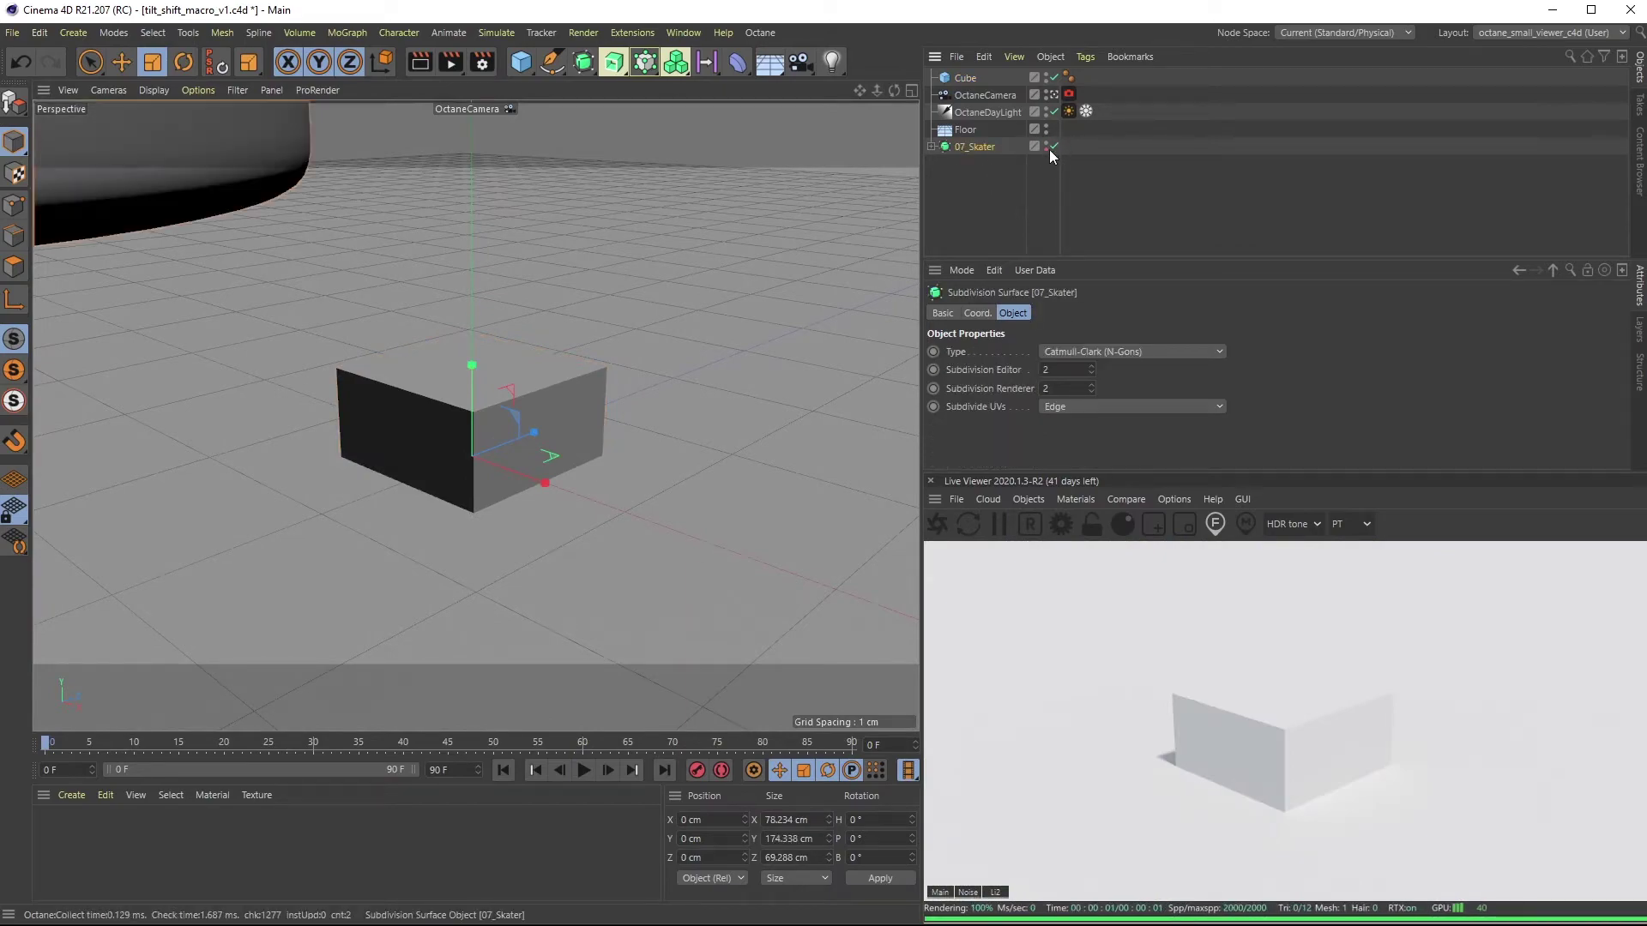
{"action": "left_click", "coordinate": [733, 325]}
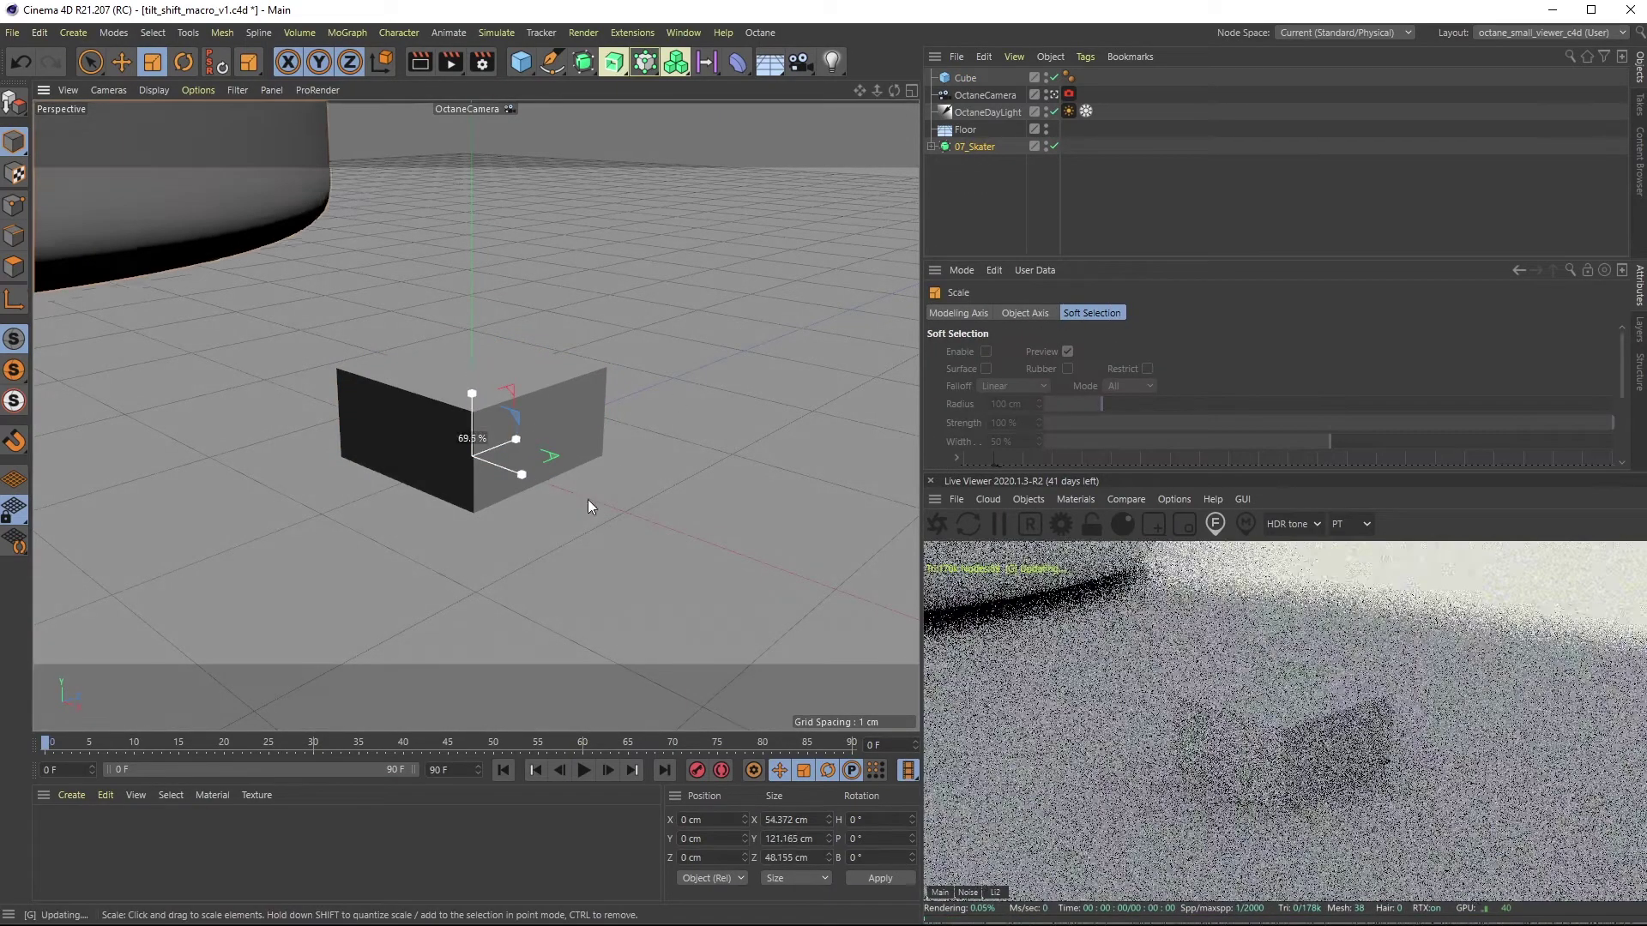
{"action": "mouse_move", "coordinate": [587, 499]}
{"action": "left_mouse_down"}
{"action": "mouse_move", "coordinate": [470, 441]}
{"action": "mouse_move", "coordinate": [738, 325]}
{"action": "left_mouse_up"}
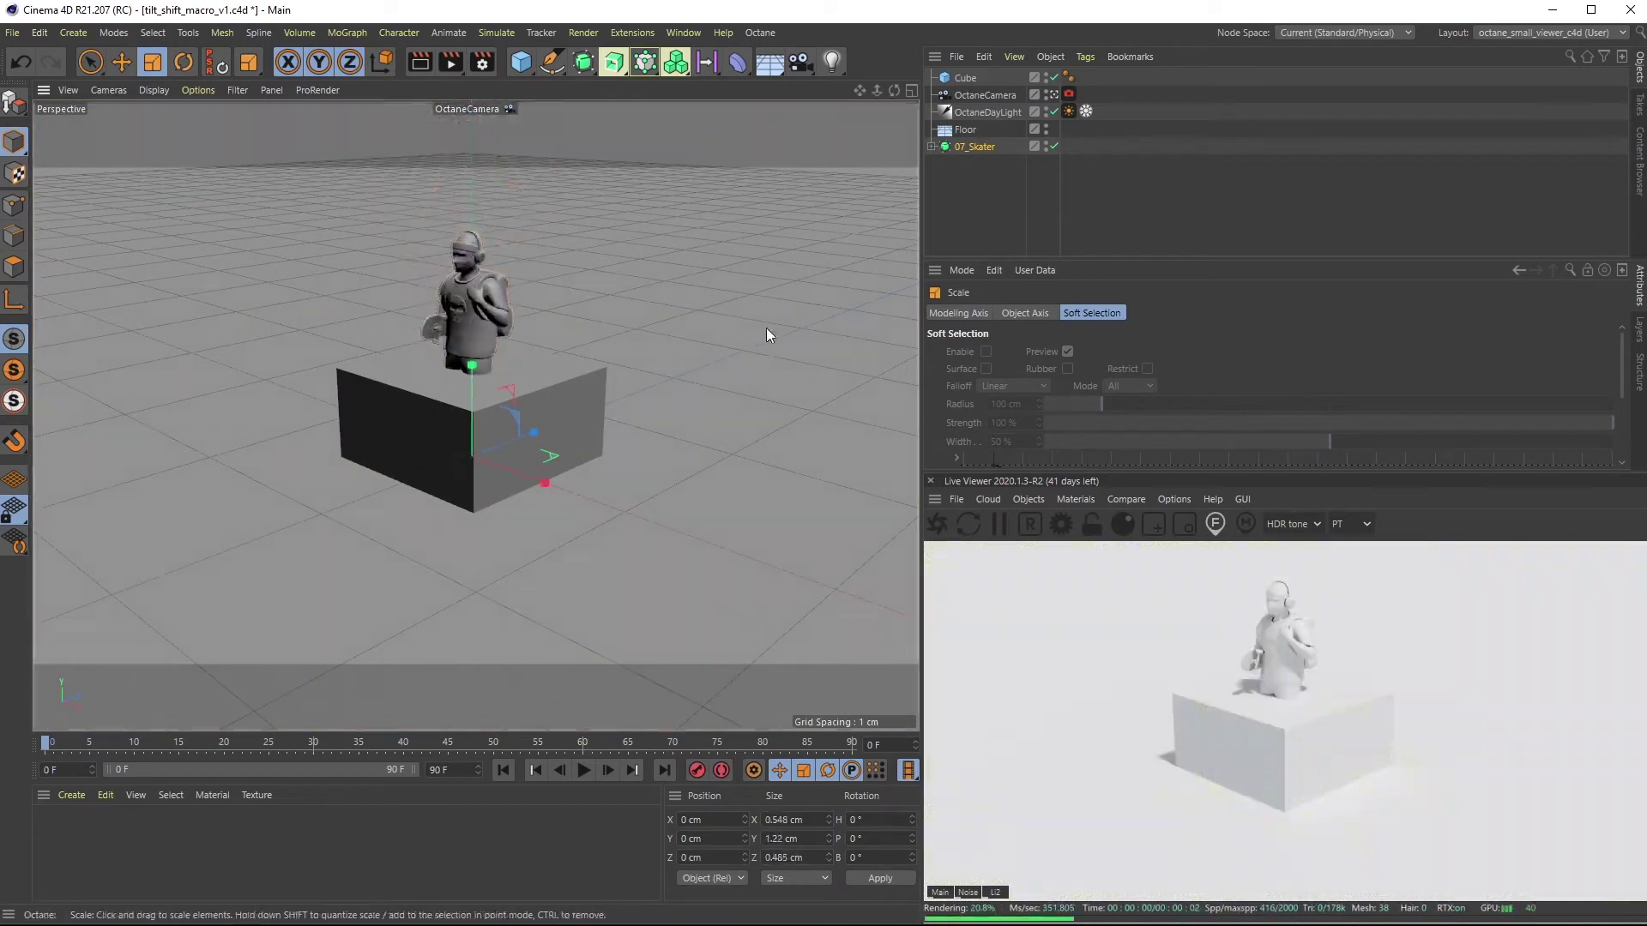
{"action": "left_click_drag", "start_coordinate": [738, 332], "coordinate": [628, 504]}
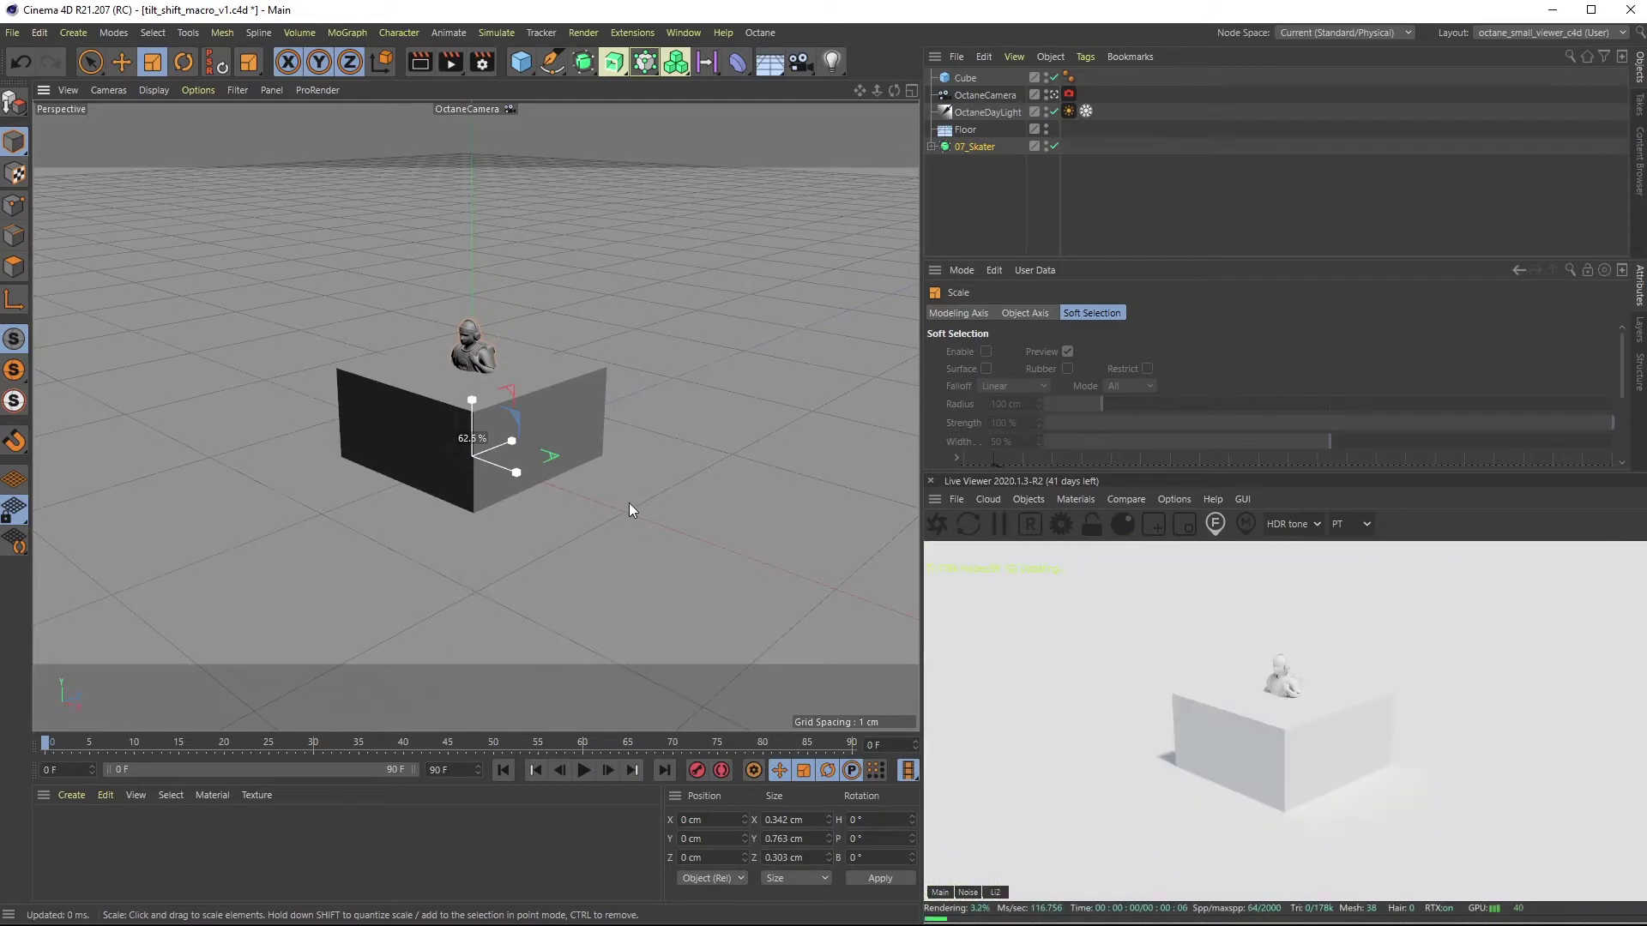
{"action": "left_click", "coordinate": [967, 77]}
Reselect the Cube and OctaneCamera, then bring up the Material Manager's Create menu for Octane materials.
{"action": "left_click", "coordinate": [1054, 78]}
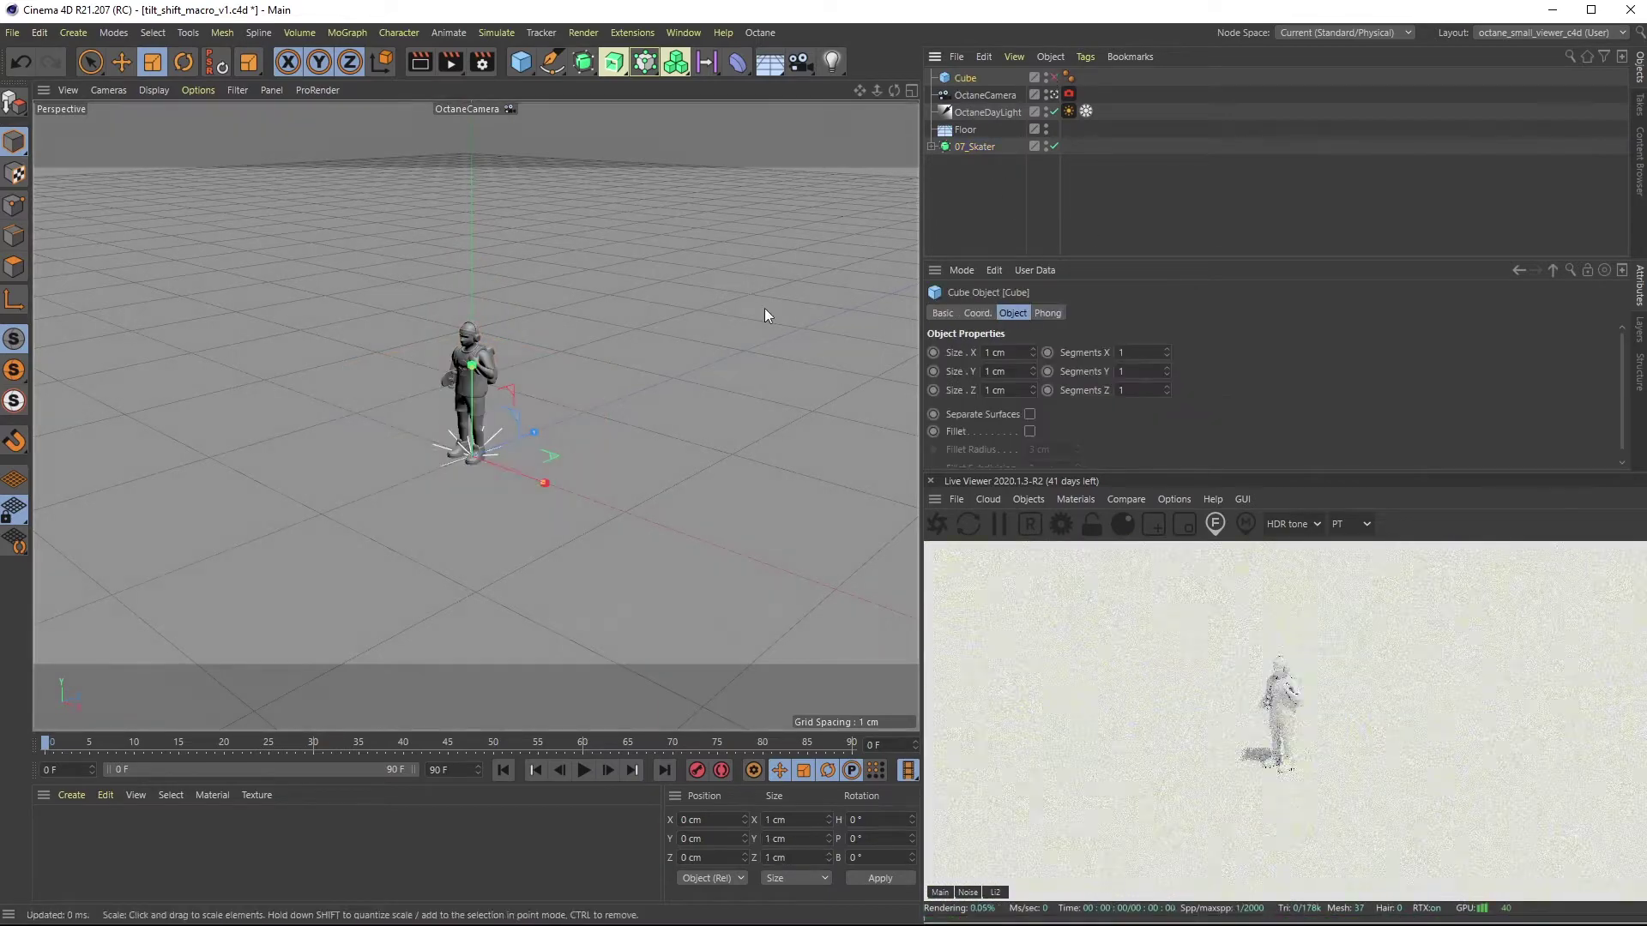
{"action": "scroll", "coordinate": [504, 335], "scroll_direction": "up", "scroll_amount": 5}
{"action": "scroll", "coordinate": [505, 302], "scroll_direction": "up", "scroll_amount": 5}
{"action": "scroll", "coordinate": [504, 303], "scroll_direction": "up", "scroll_amount": 2}
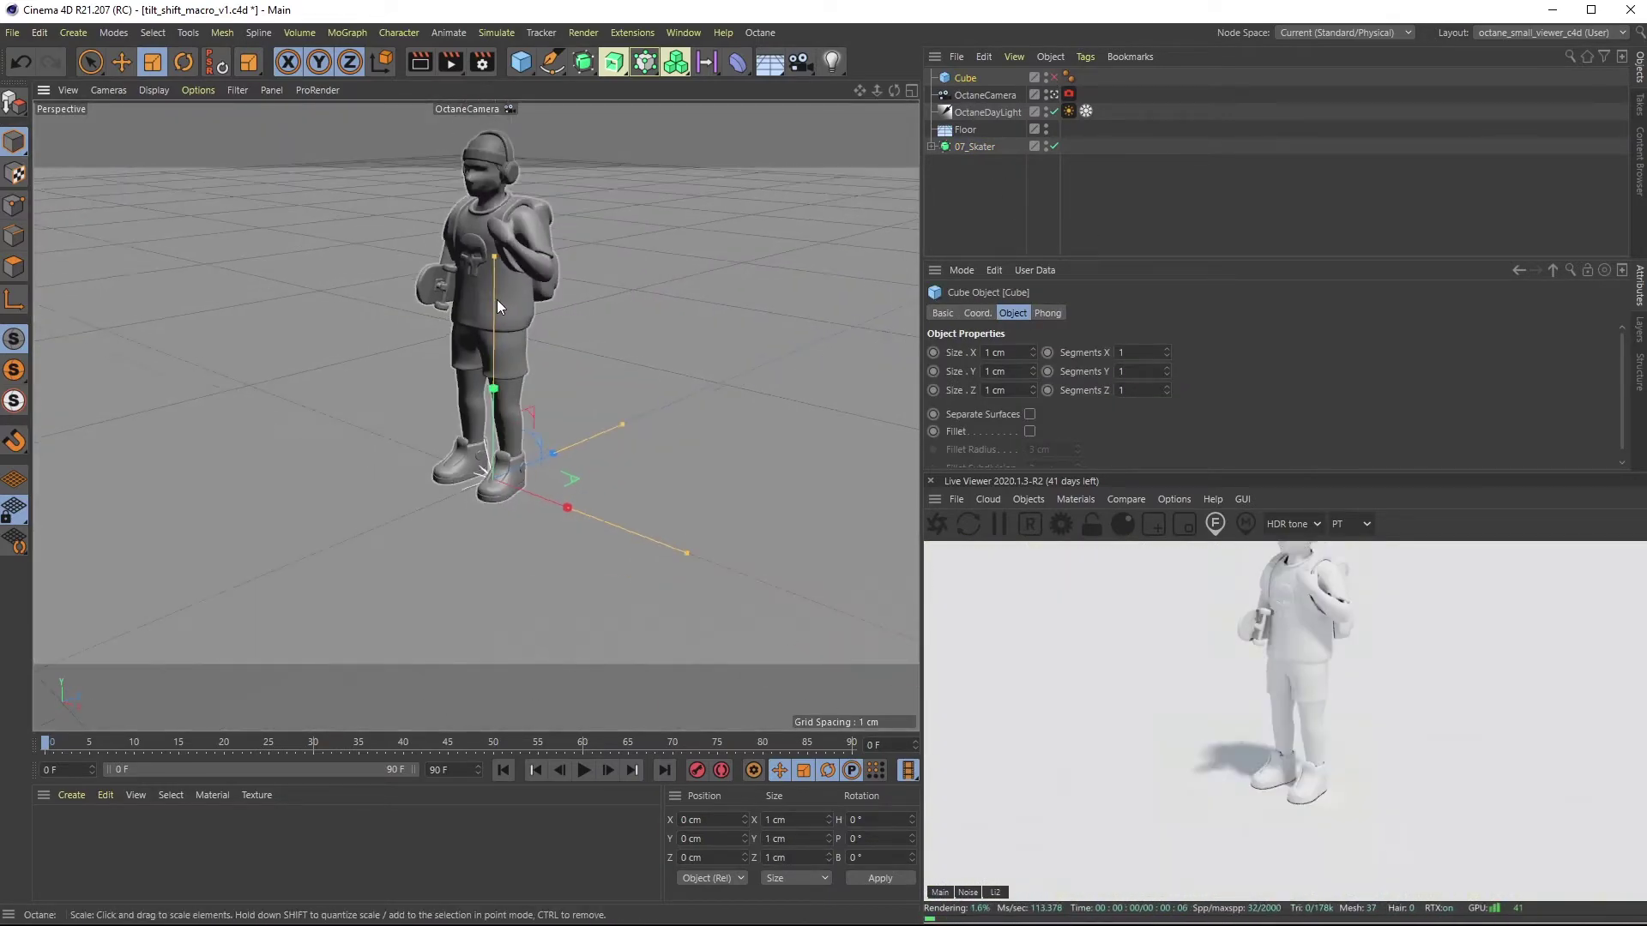
{"action": "scroll", "coordinate": [503, 309], "scroll_direction": "down", "scroll_amount": 5}
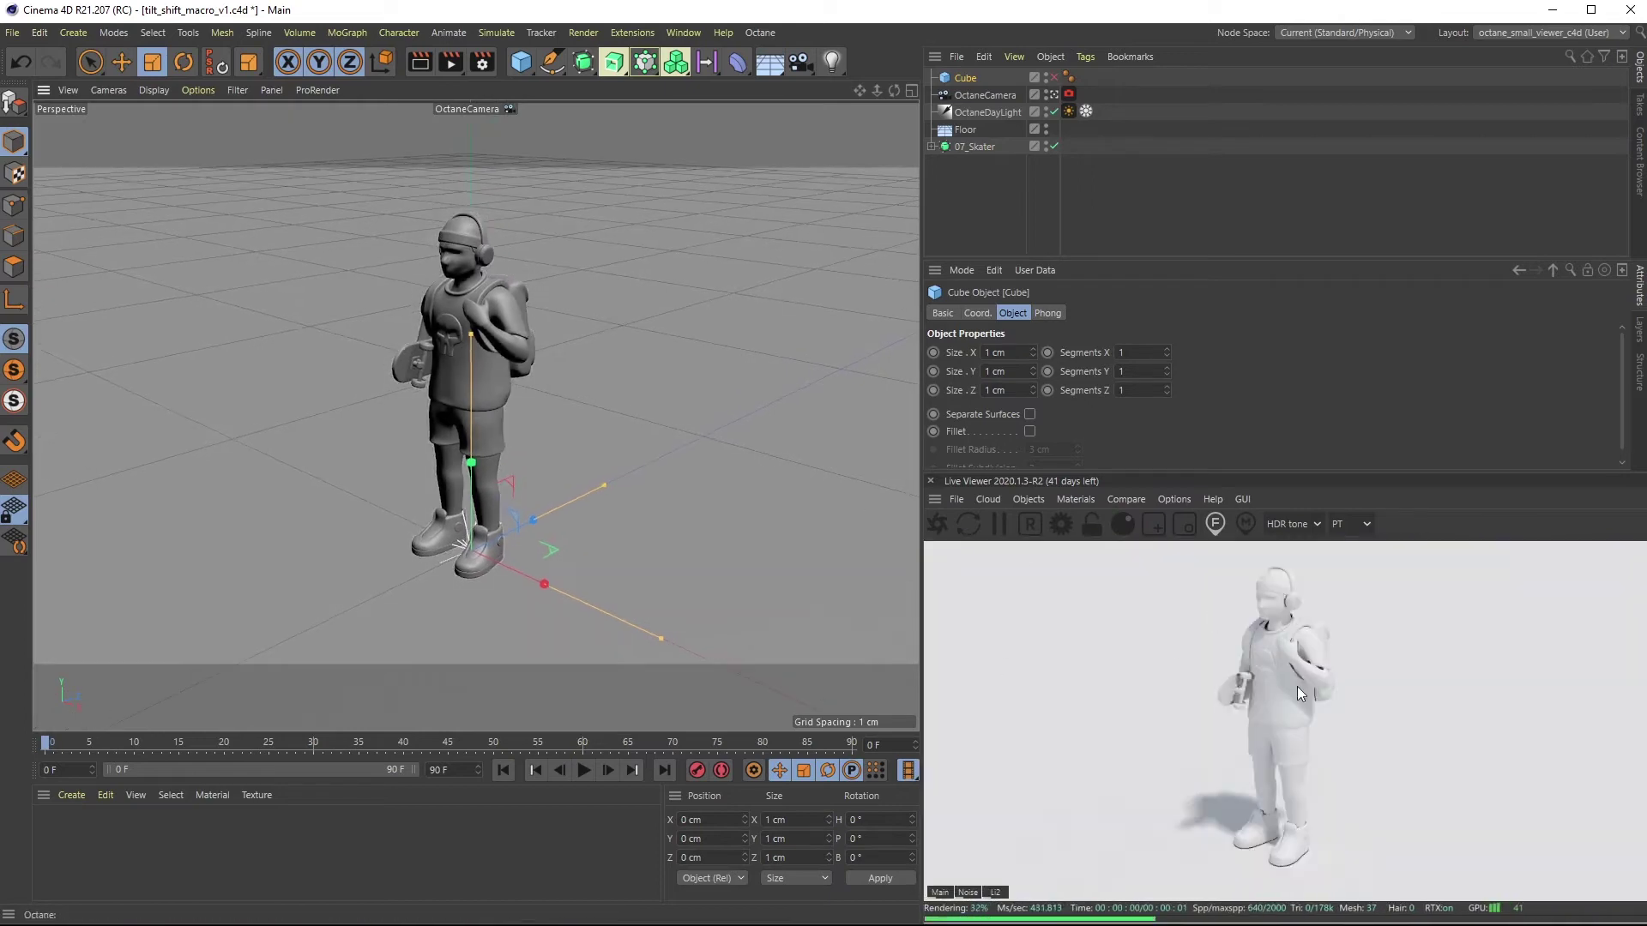
{"action": "left_click", "coordinate": [579, 362]}
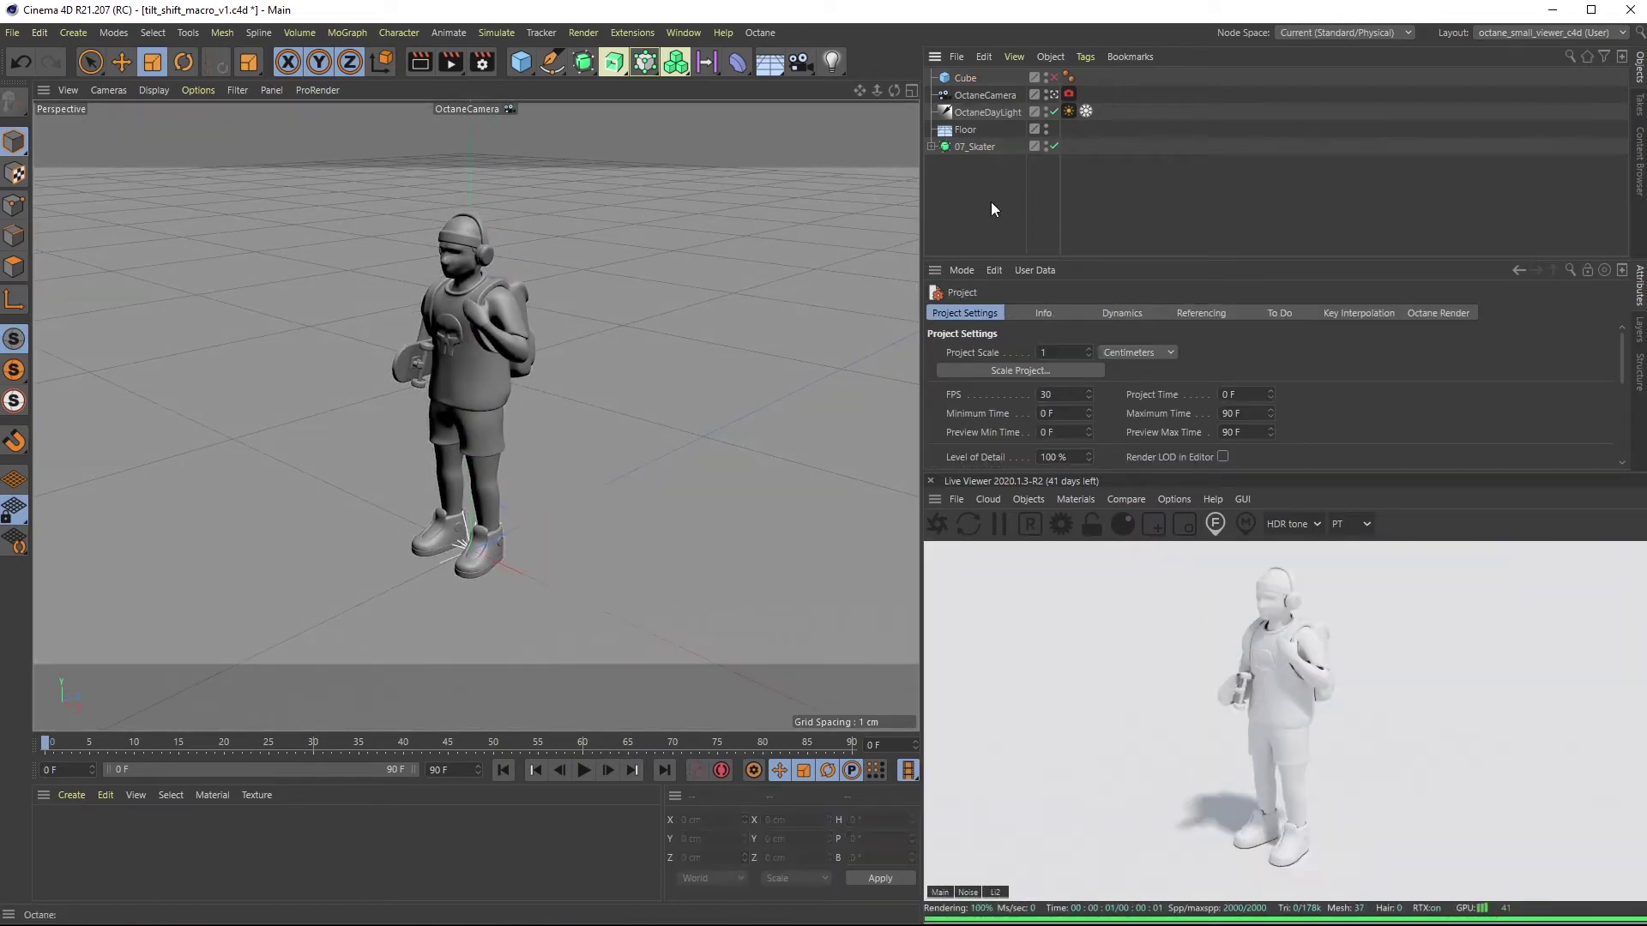
{"action": "left_click", "coordinate": [967, 77]}
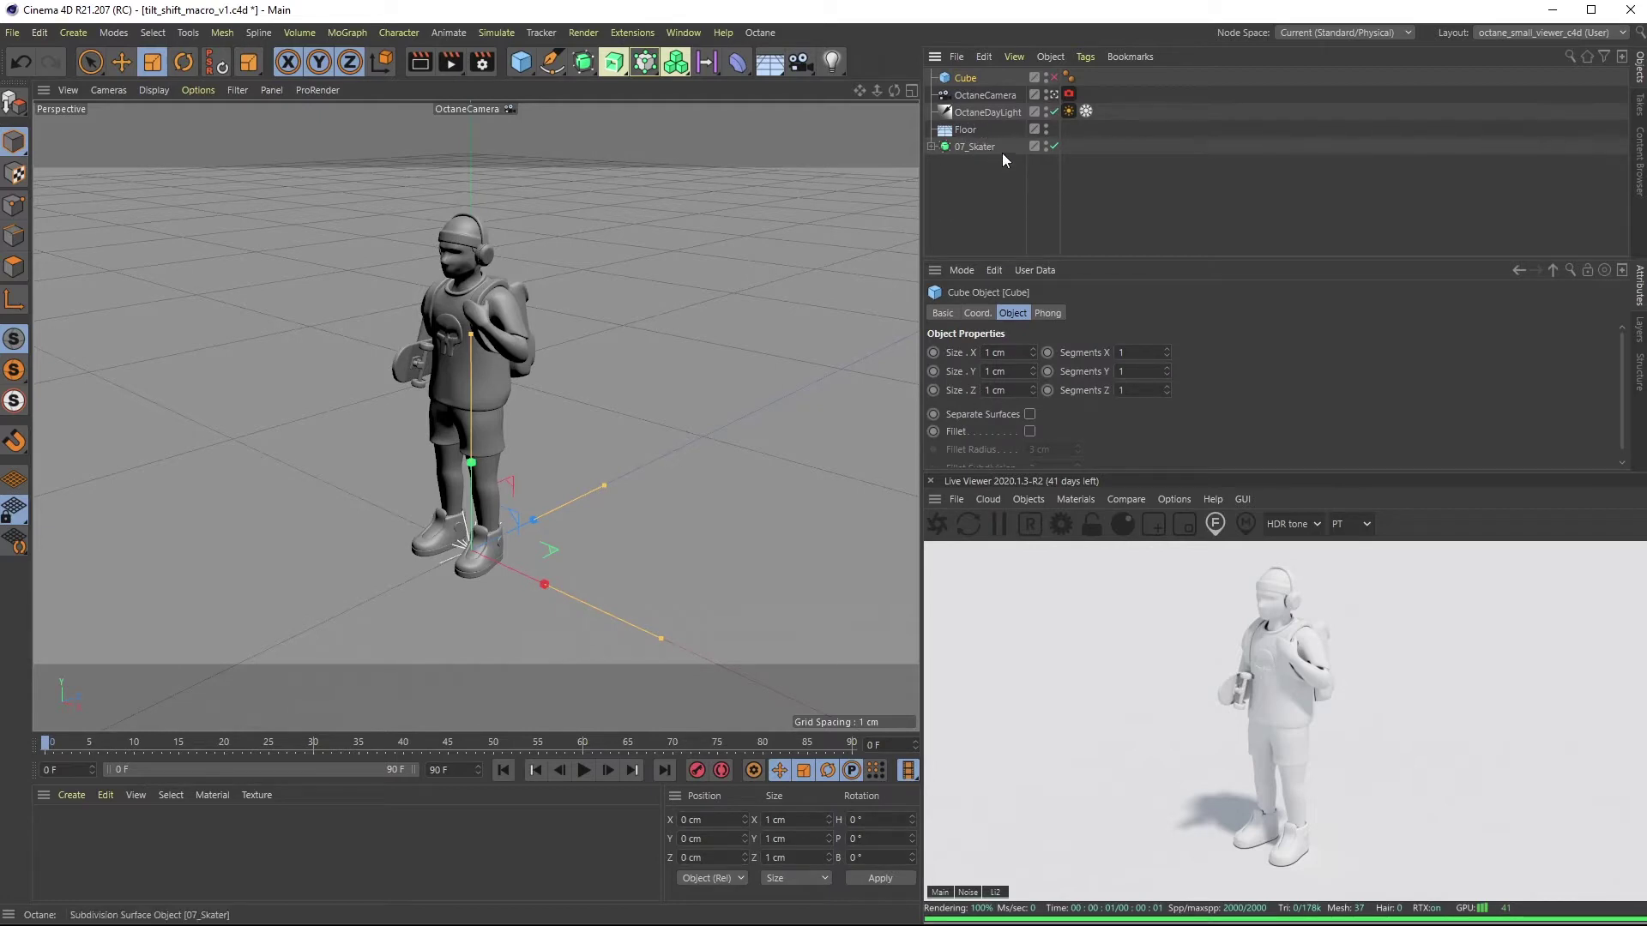
{"action": "left_click", "coordinate": [985, 113]}
{"action": "left_click", "coordinate": [978, 93]}
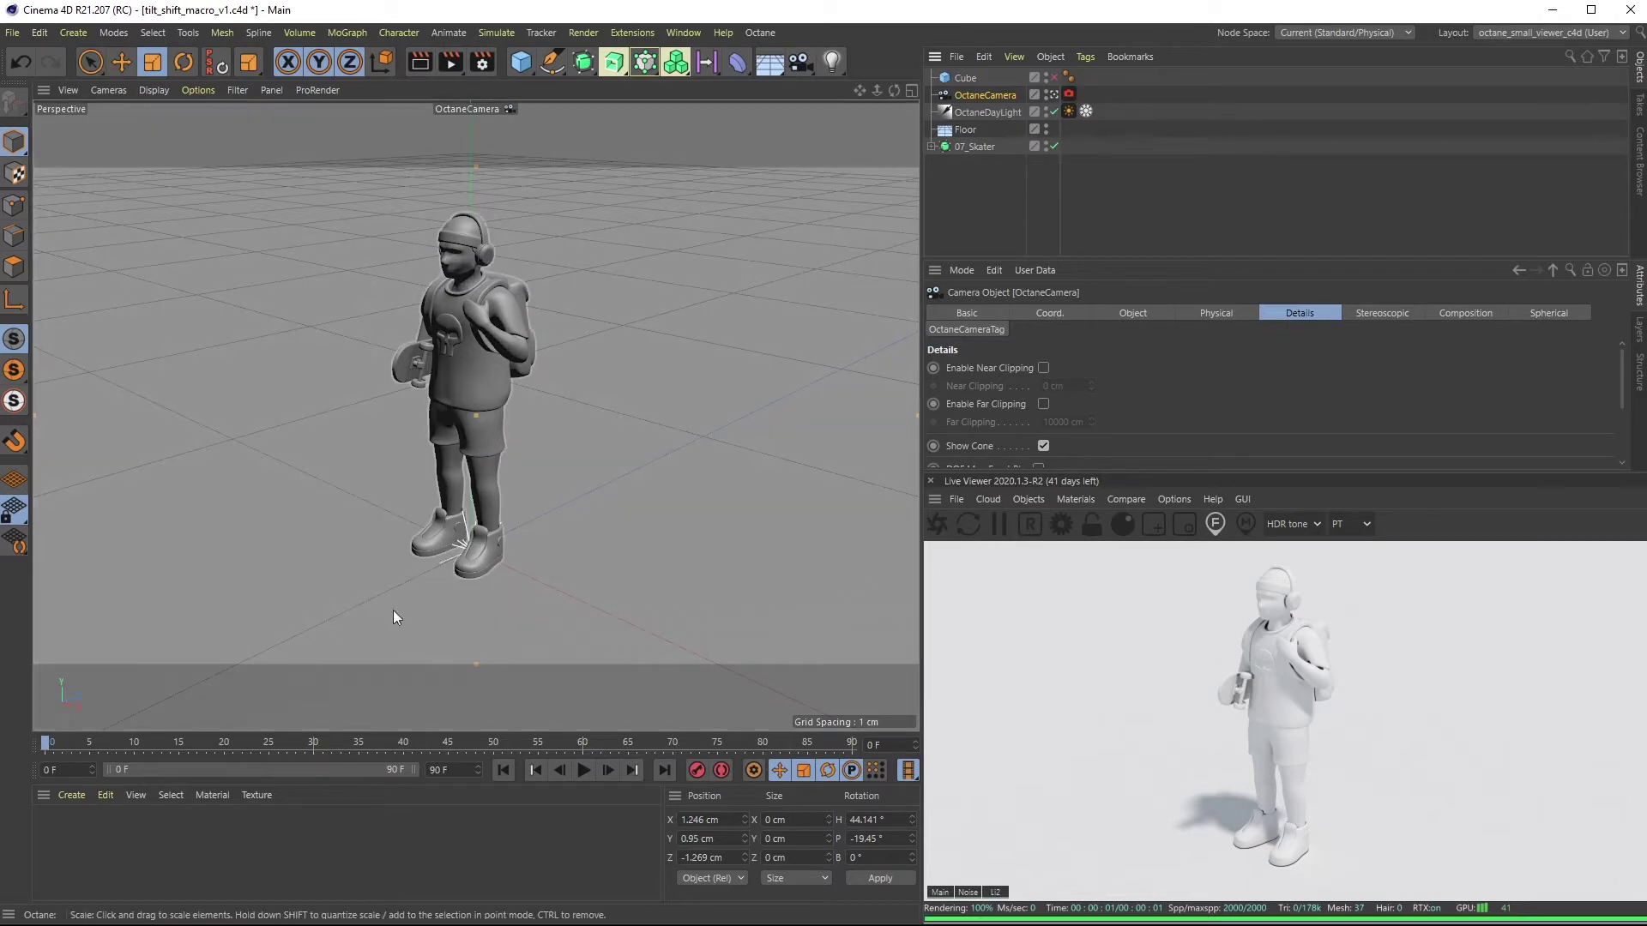
{"action": "left_click", "coordinate": [70, 796]}
{"action": "mouse_move", "coordinate": [100, 860]}
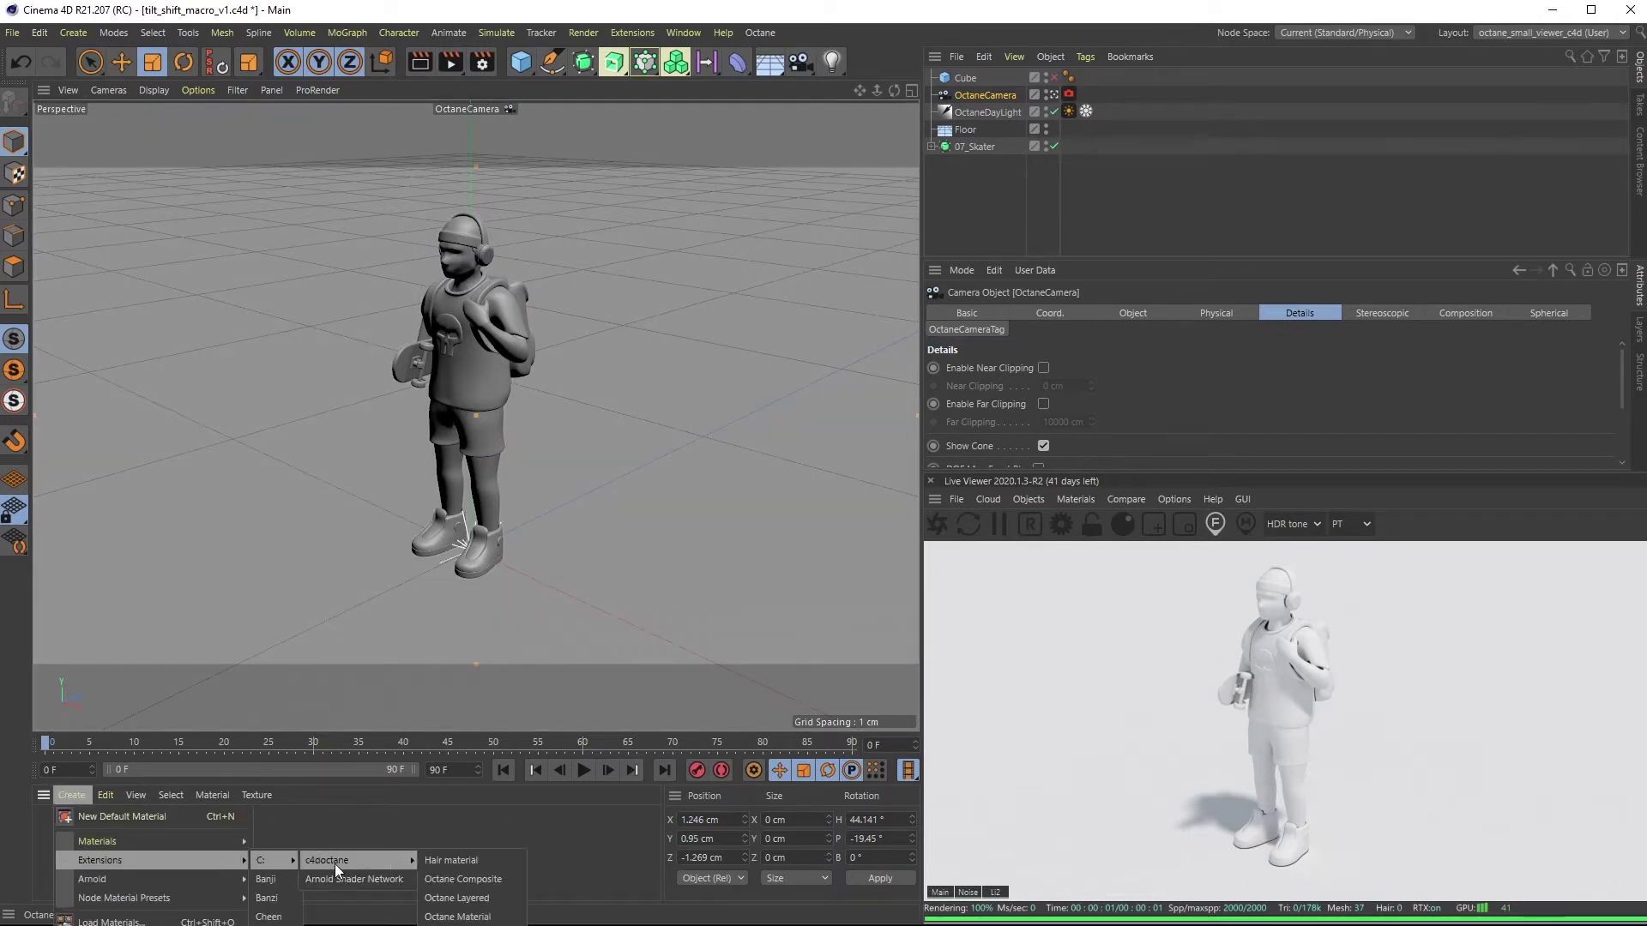
{"action": "mouse_move", "coordinate": [457, 916]}
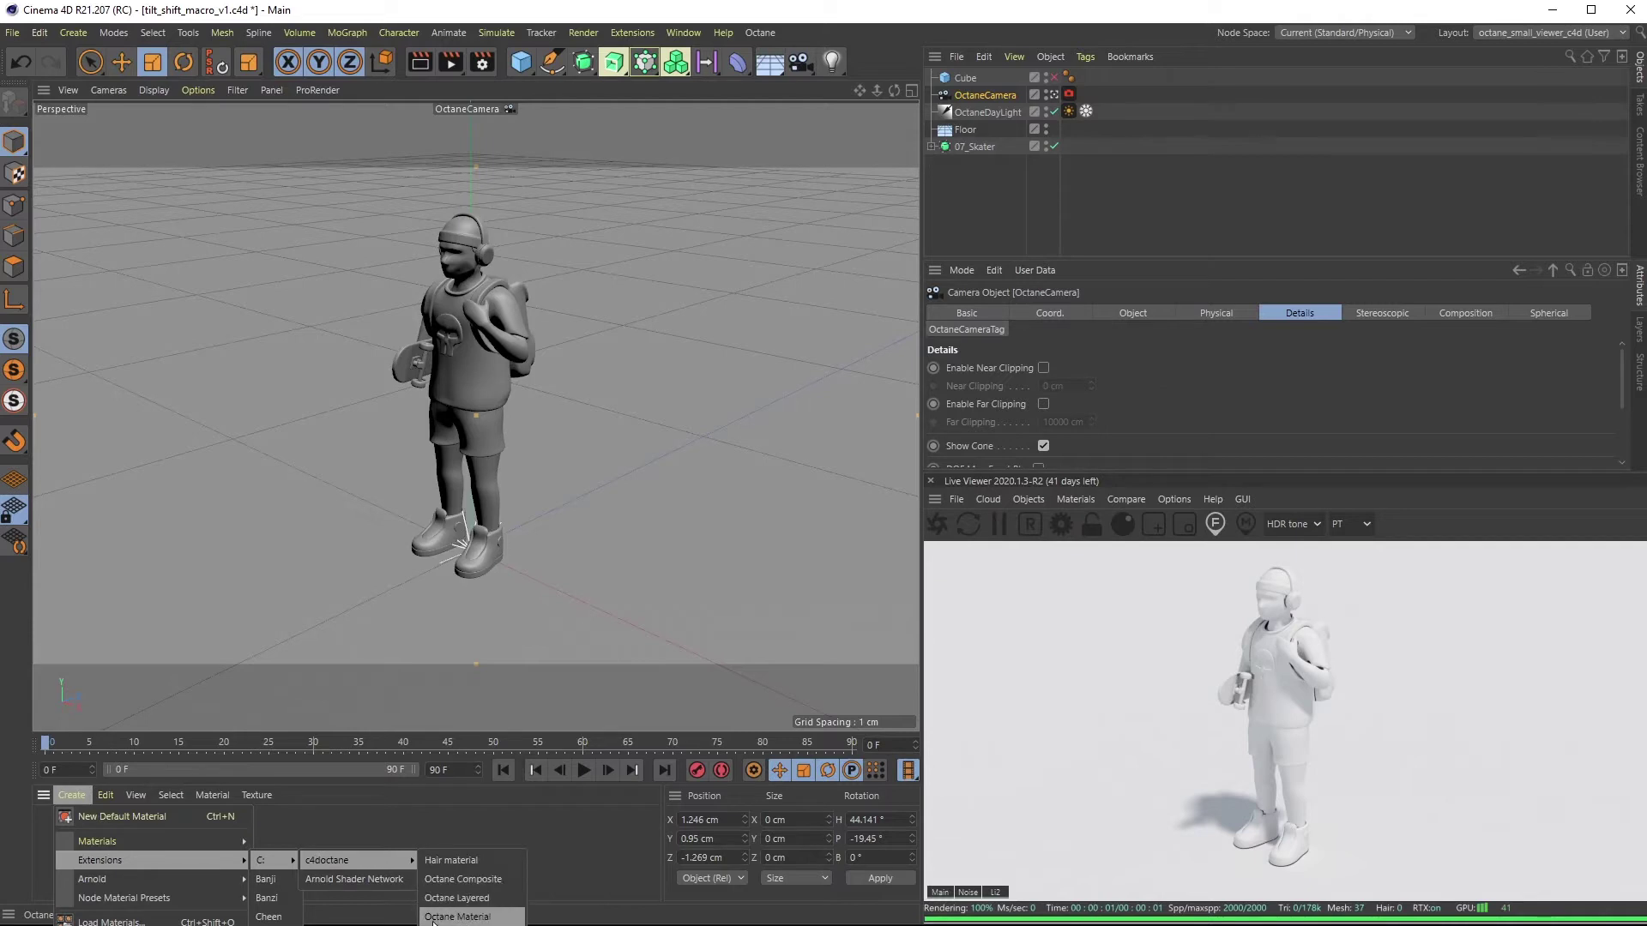
Create an Octane Material with a red Diffuse colour and apply it to the 07_Skater figure.
{"action": "left_click", "coordinate": [458, 915]}
{"action": "double_click", "coordinate": [49, 839]}
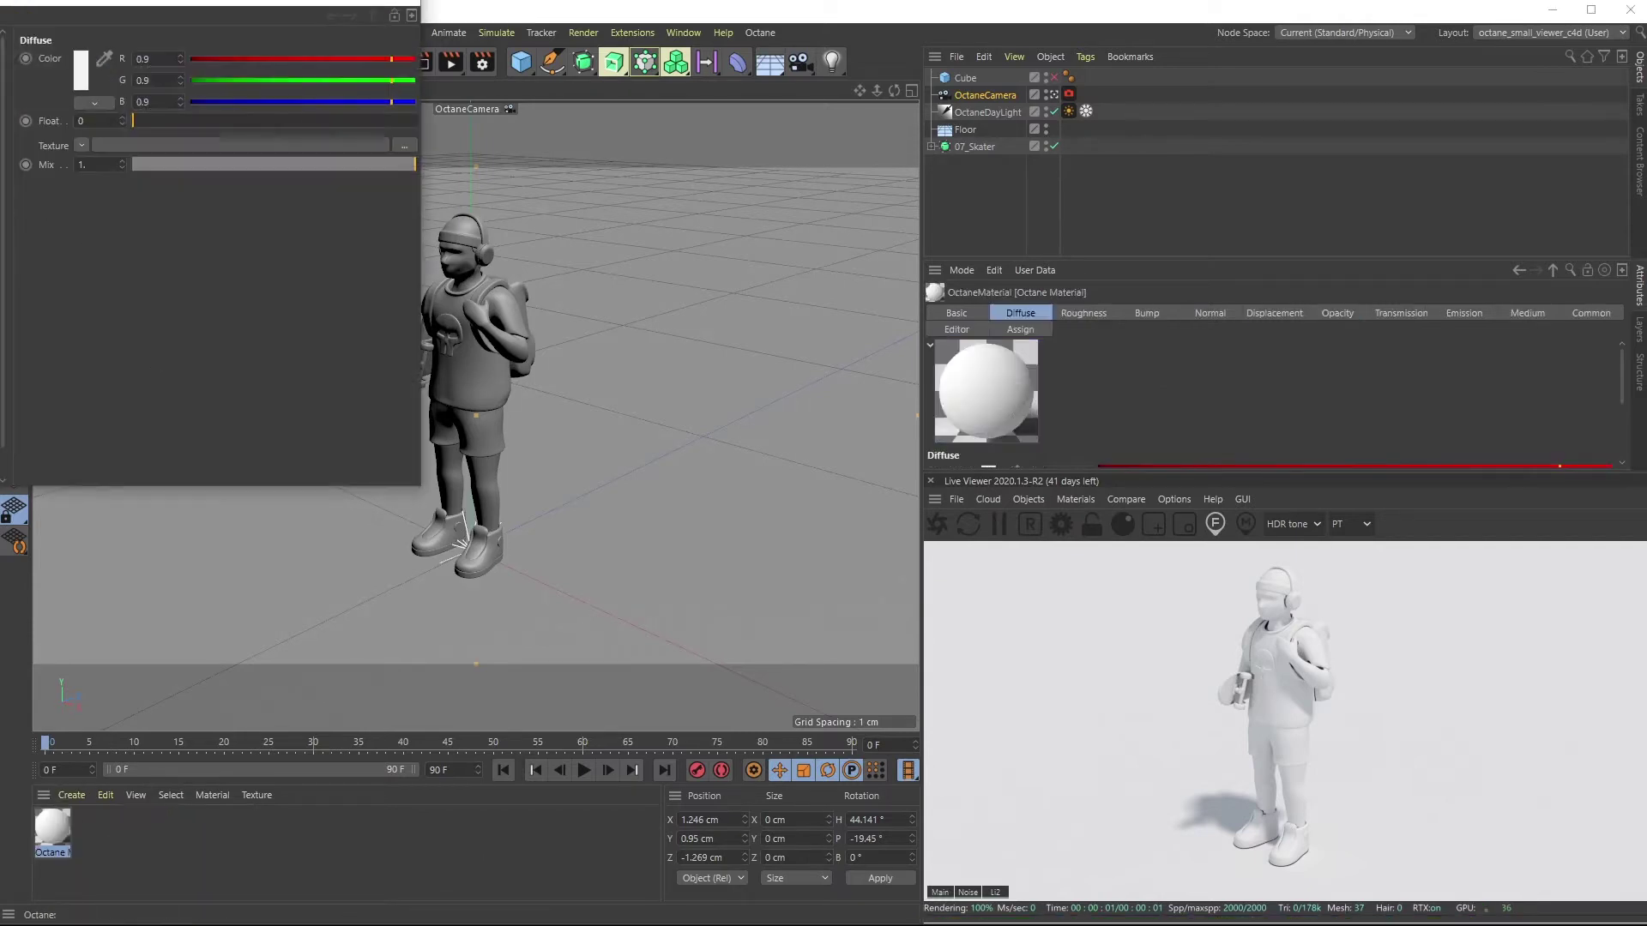
{"action": "left_click", "coordinate": [390, 58]}
{"action": "key", "text": "Escape"}
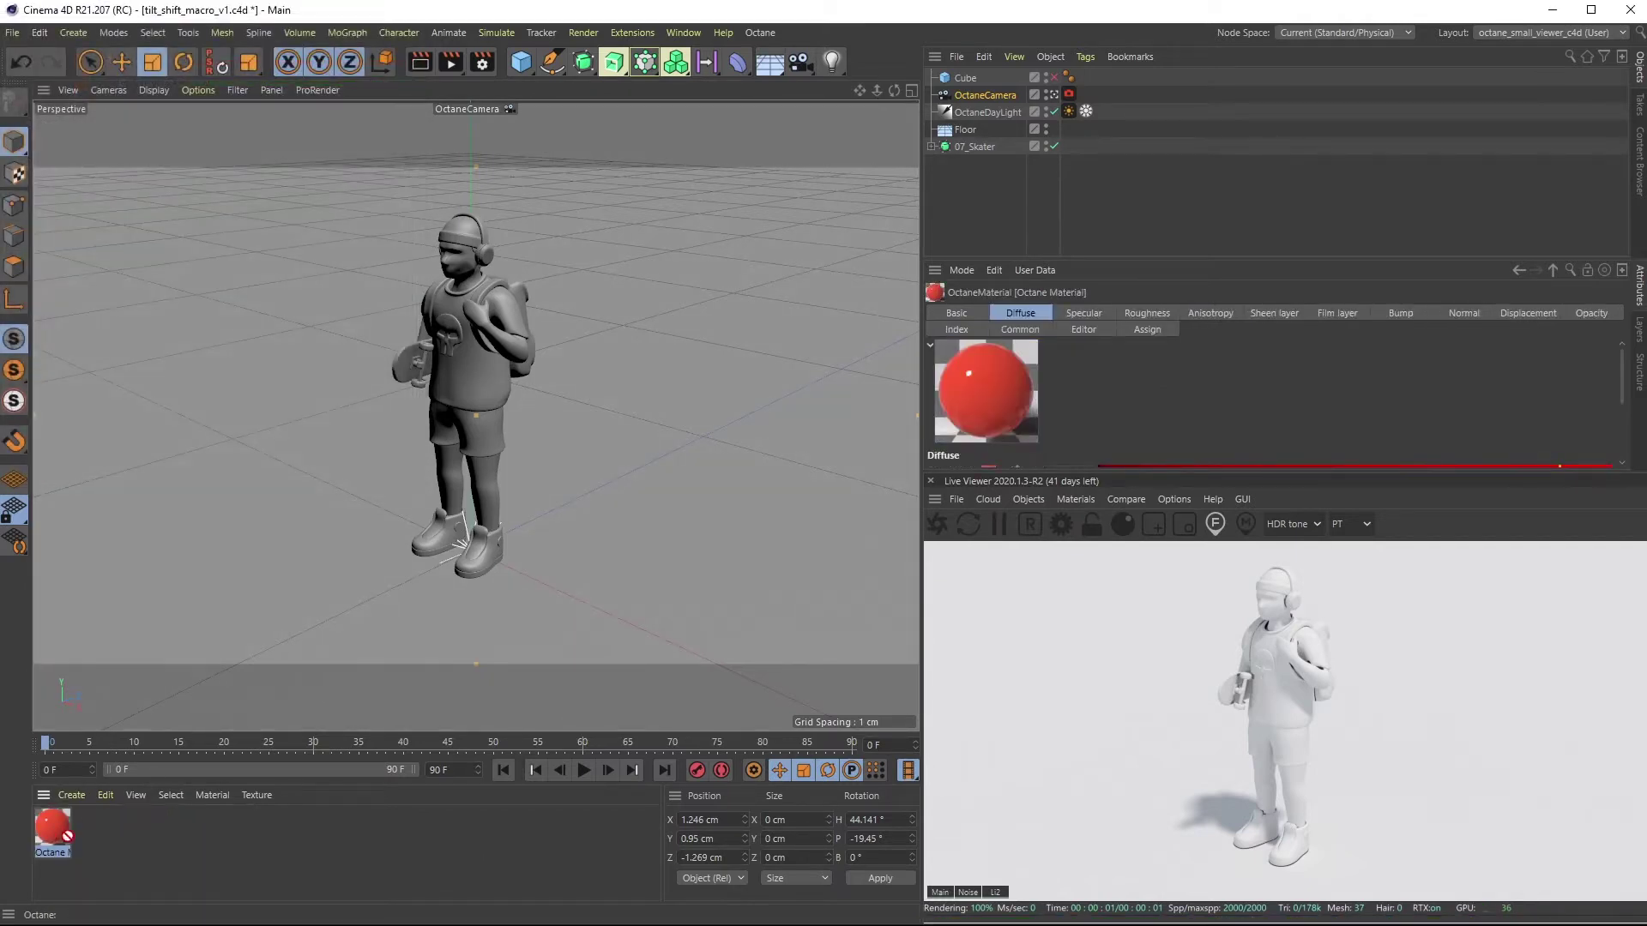
{"action": "left_click_drag", "start_coordinate": [49, 834], "coordinate": [977, 148]}
Duplicate the material, make the copy white, and apply it to the skater's shirt.
{"action": "left_click_drag", "start_coordinate": [50, 834], "coordinate": [93, 836], "text": "ctrl"}
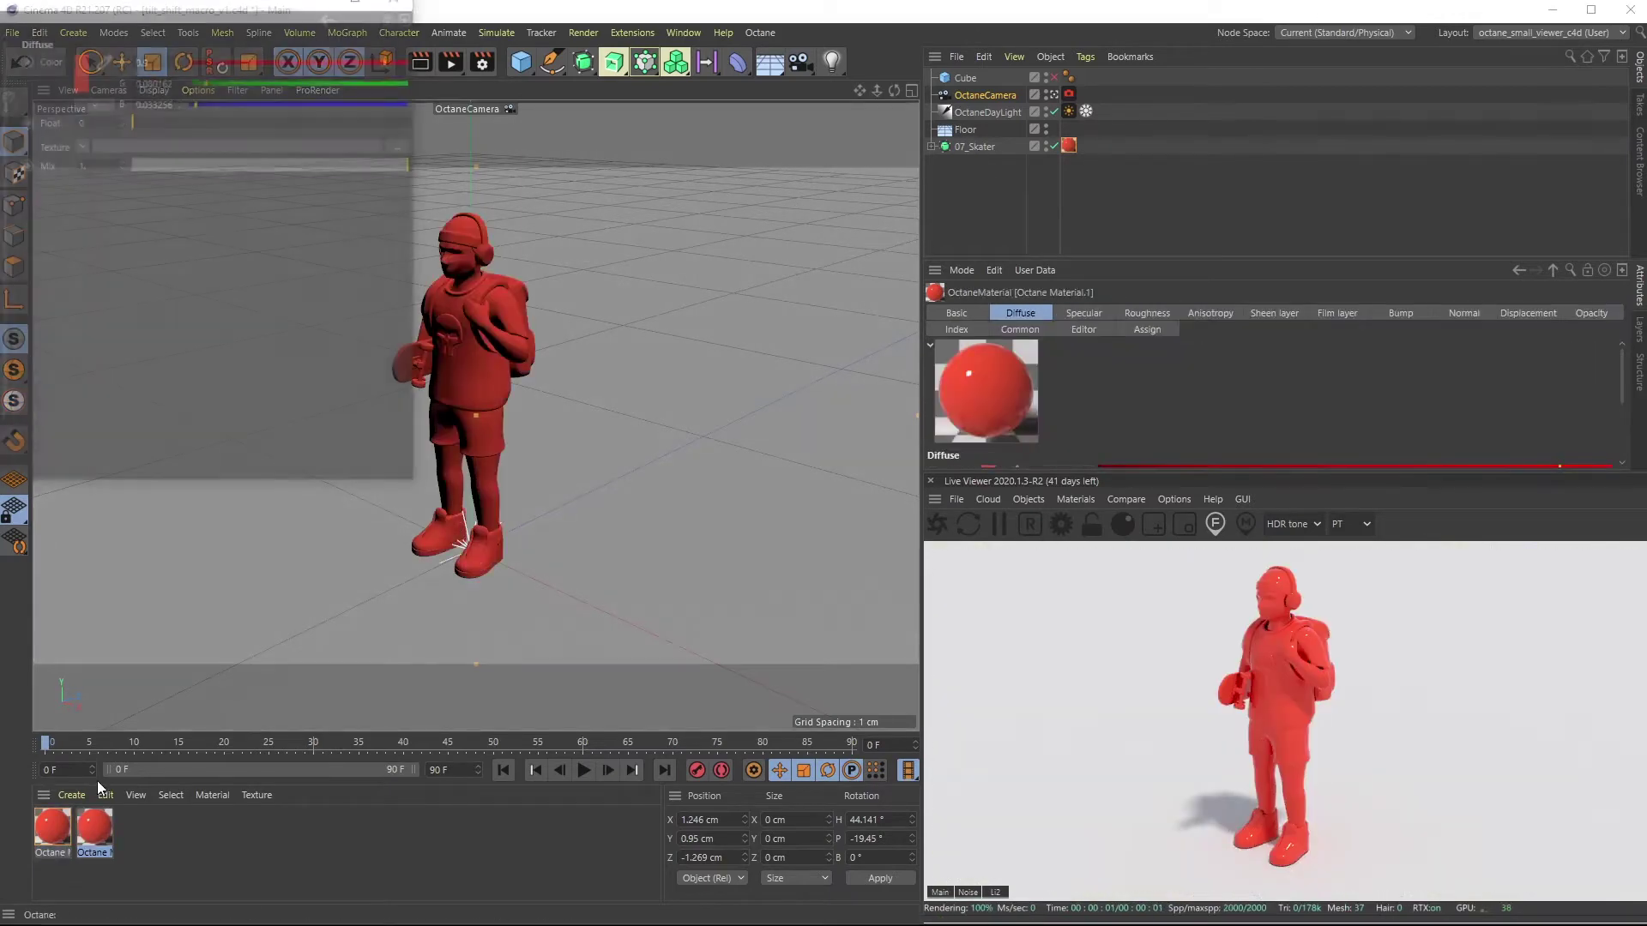
{"action": "left_click", "coordinate": [79, 76]}
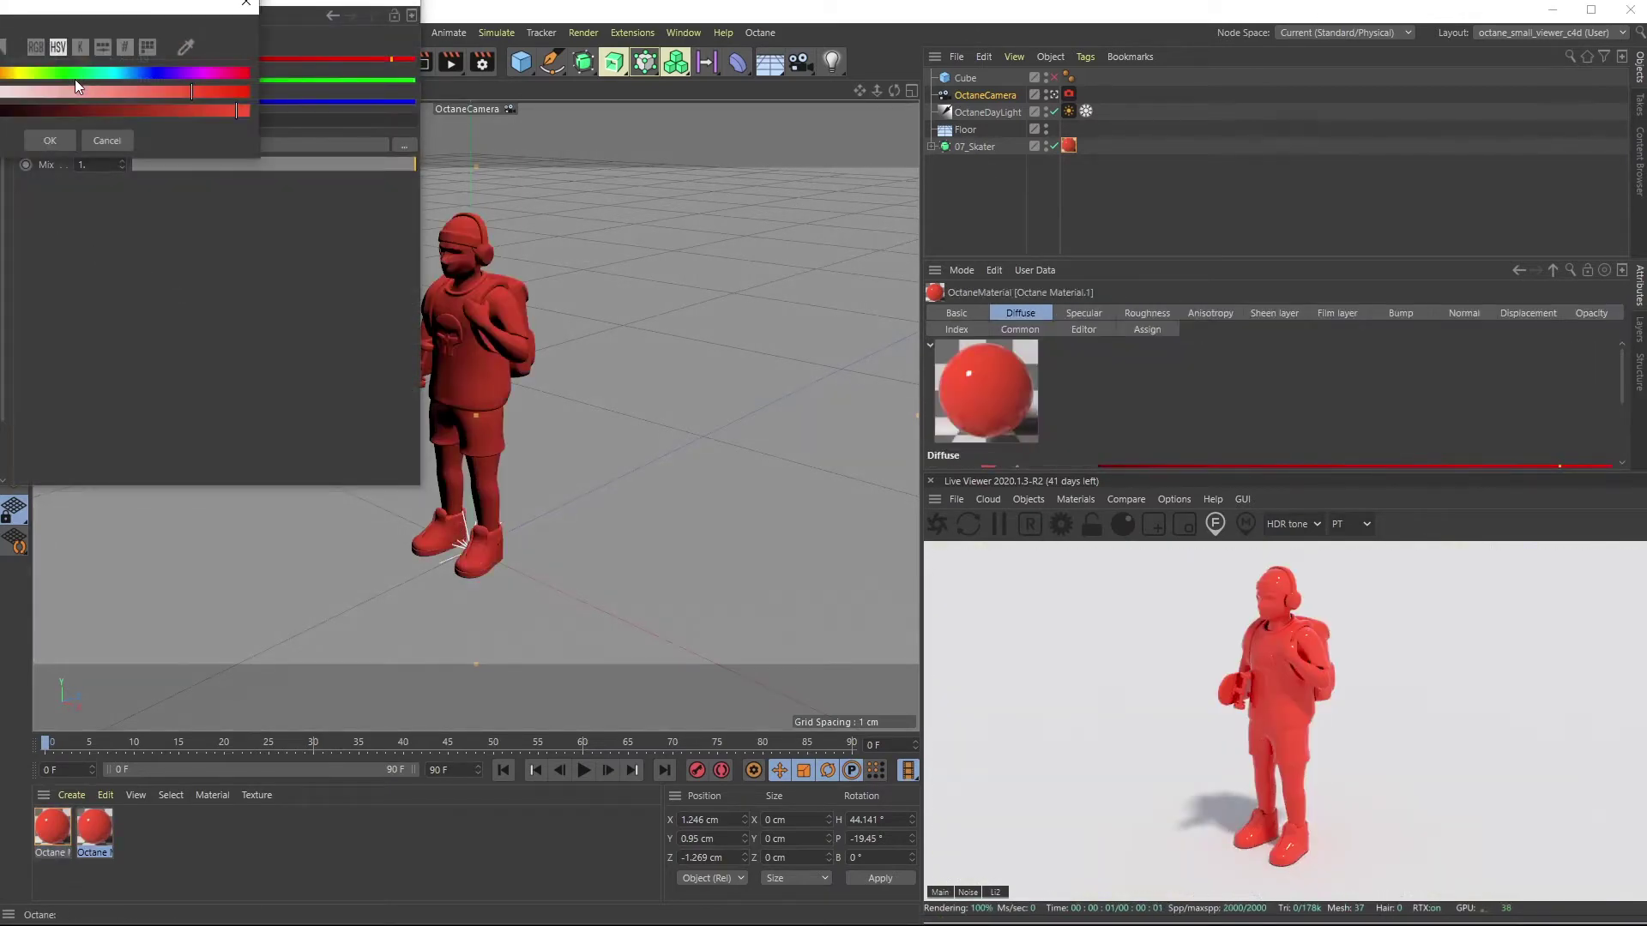
{"action": "left_click", "coordinate": [21, 88]}
{"action": "left_click", "coordinate": [51, 138]}
{"action": "key", "text": "Escape"}
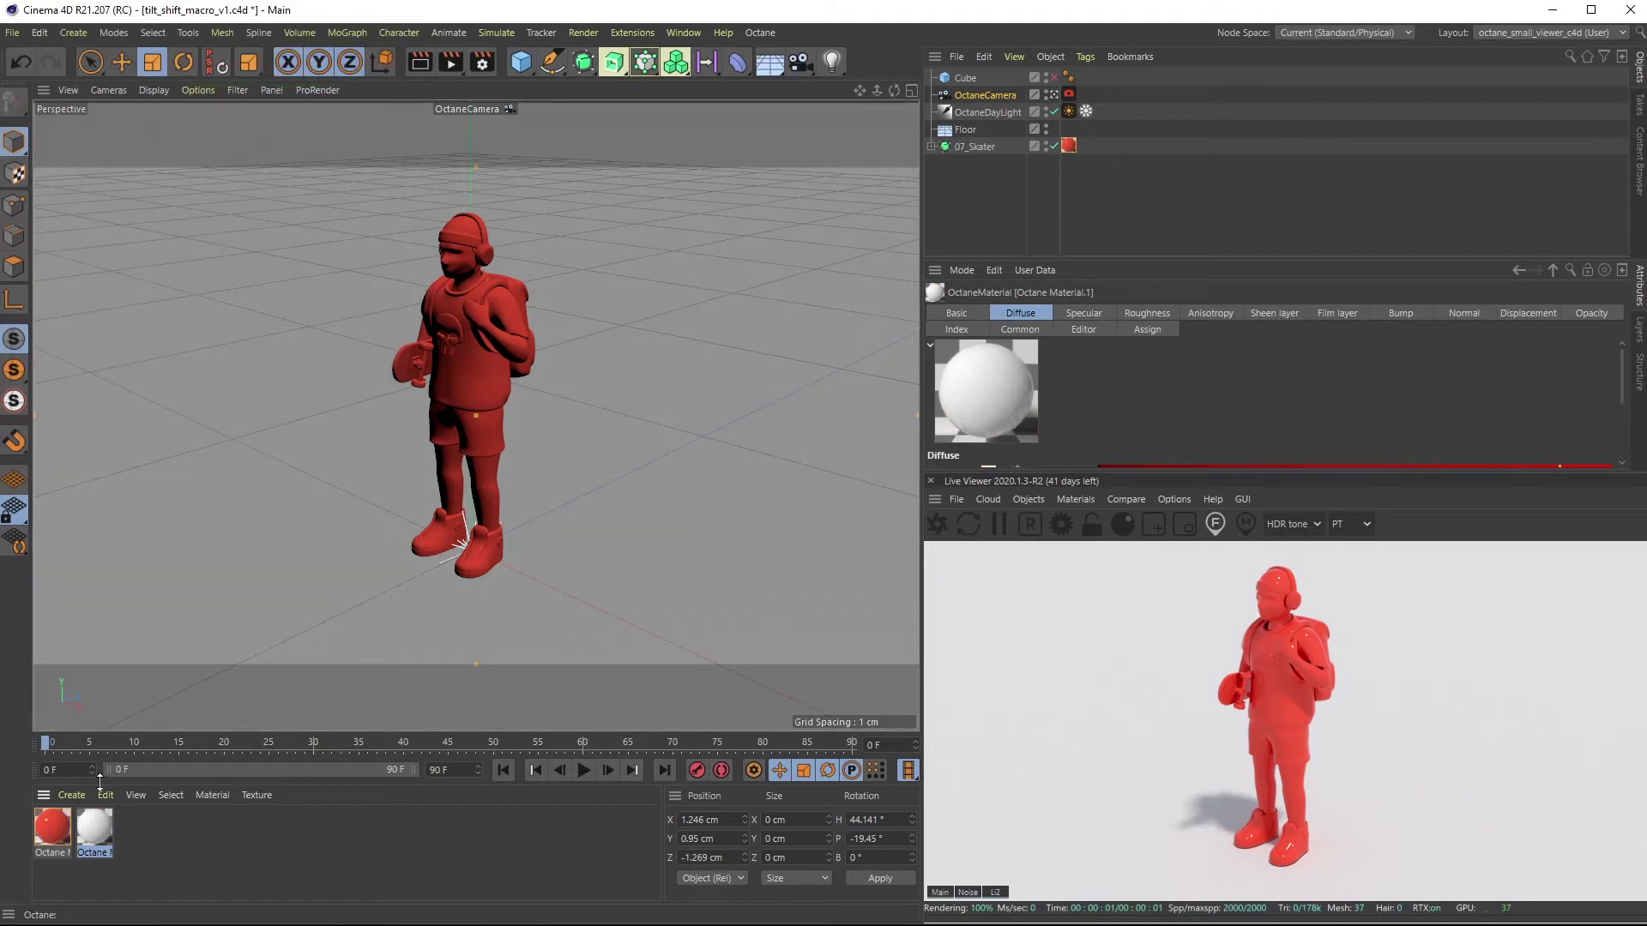
{"action": "left_click", "coordinate": [451, 321]}
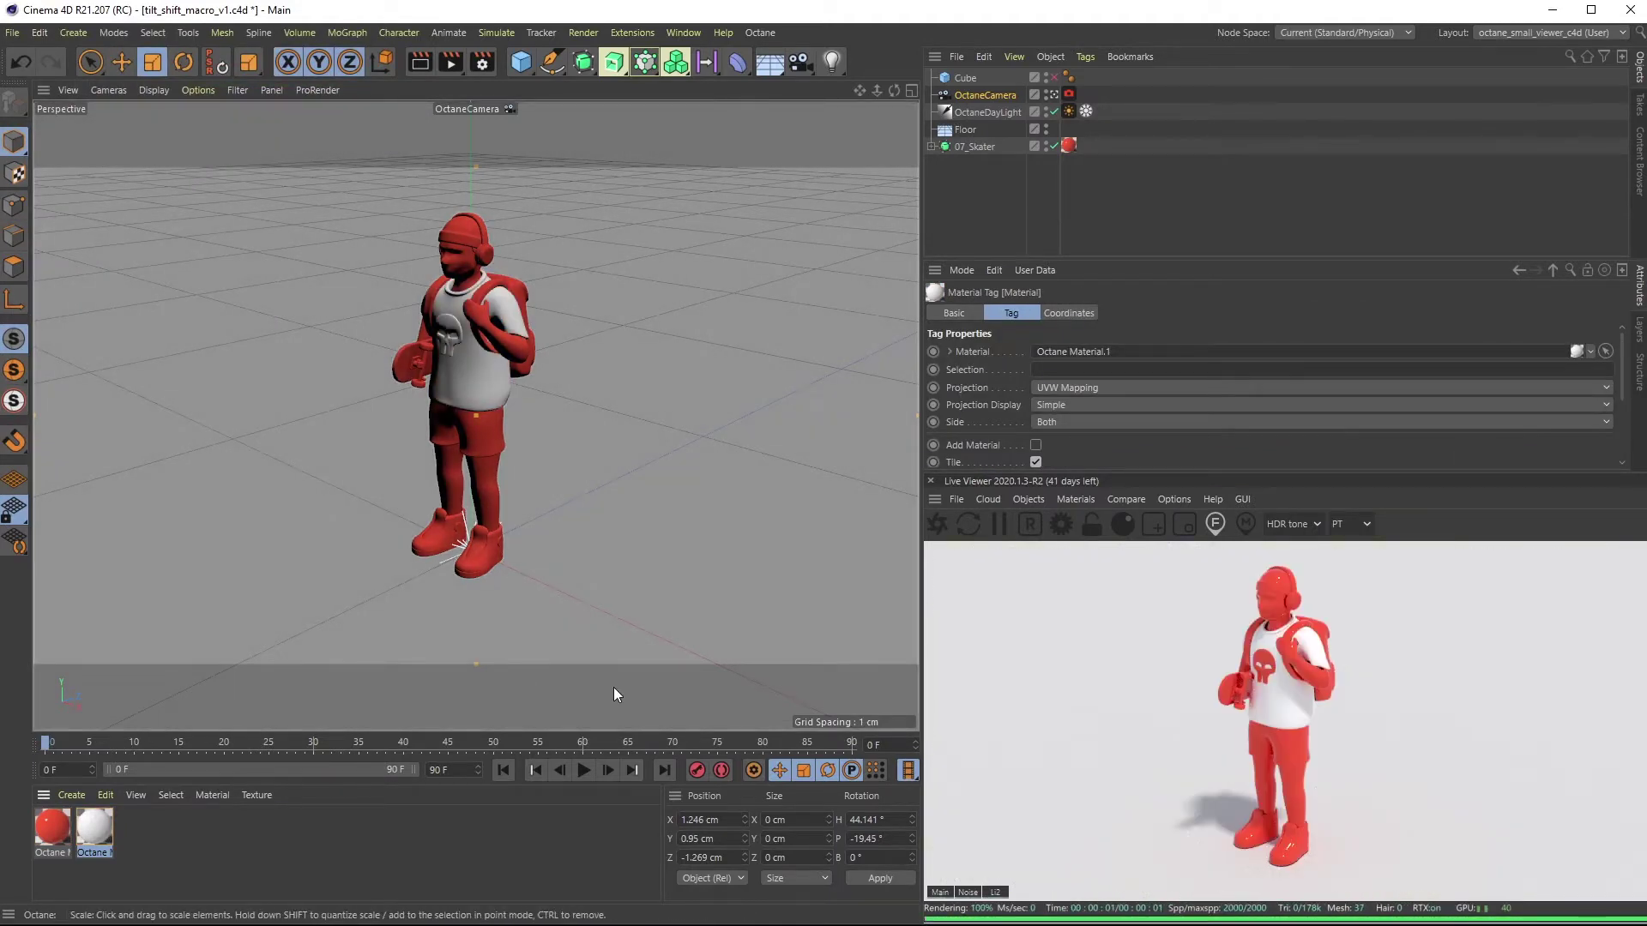
{"action": "left_click_drag", "start_coordinate": [527, 495], "coordinate": [454, 333], "text": "alt"}
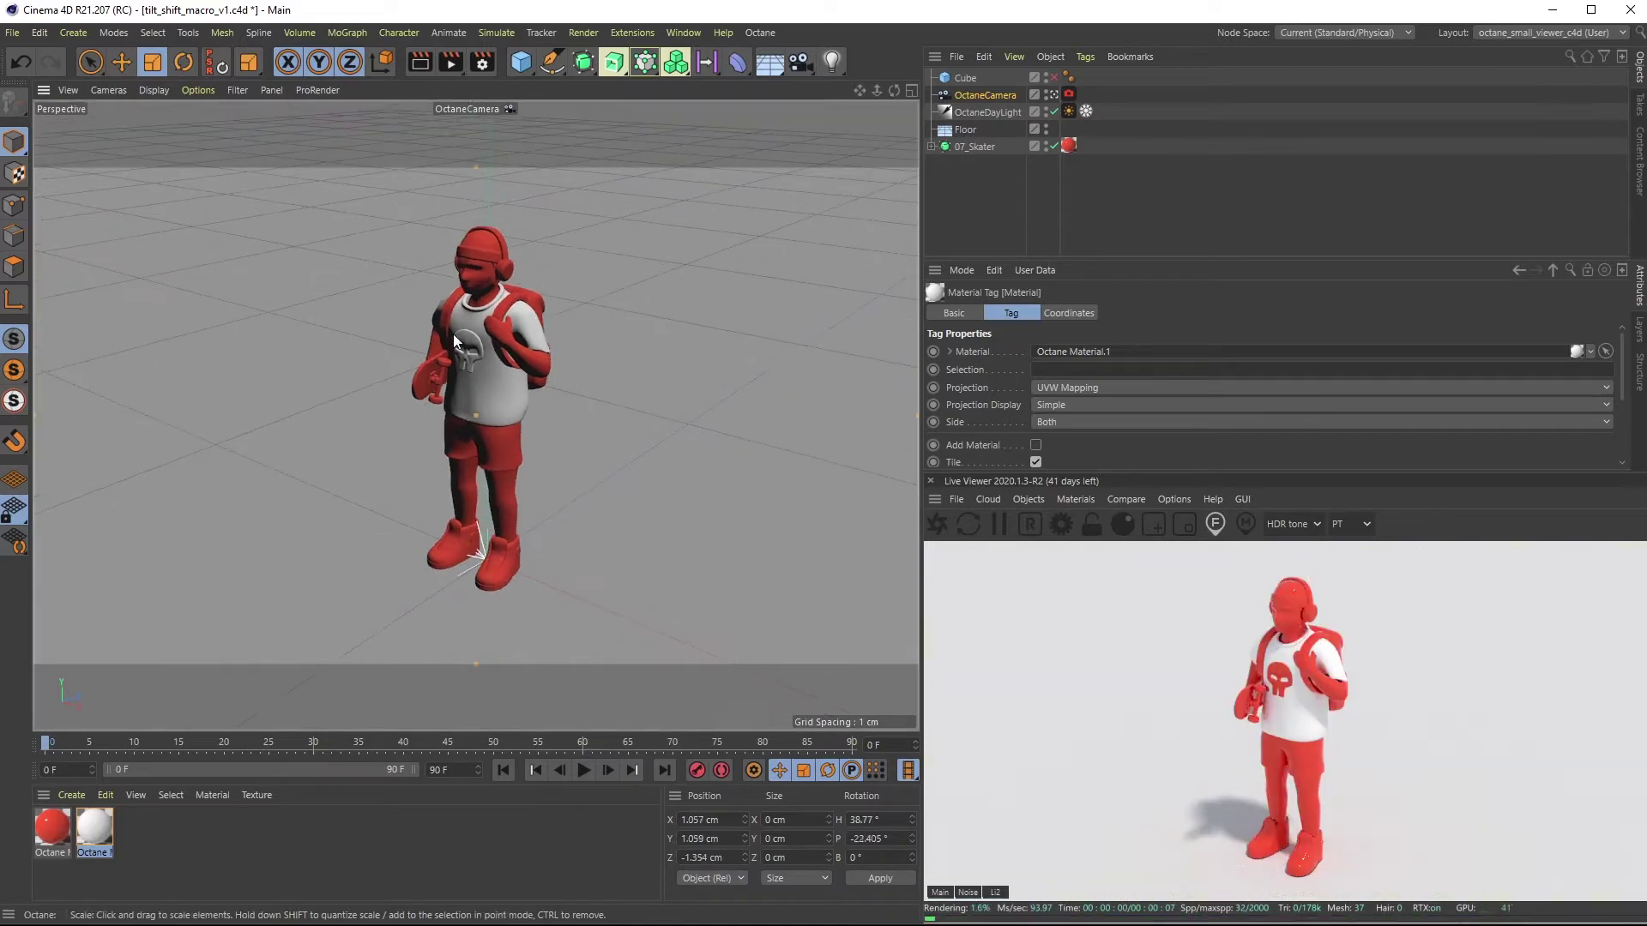
{"action": "scroll", "coordinate": [501, 292], "scroll_direction": "up", "scroll_amount": 5}
{"action": "scroll", "coordinate": [502, 292], "scroll_direction": "down", "scroll_amount": 5}
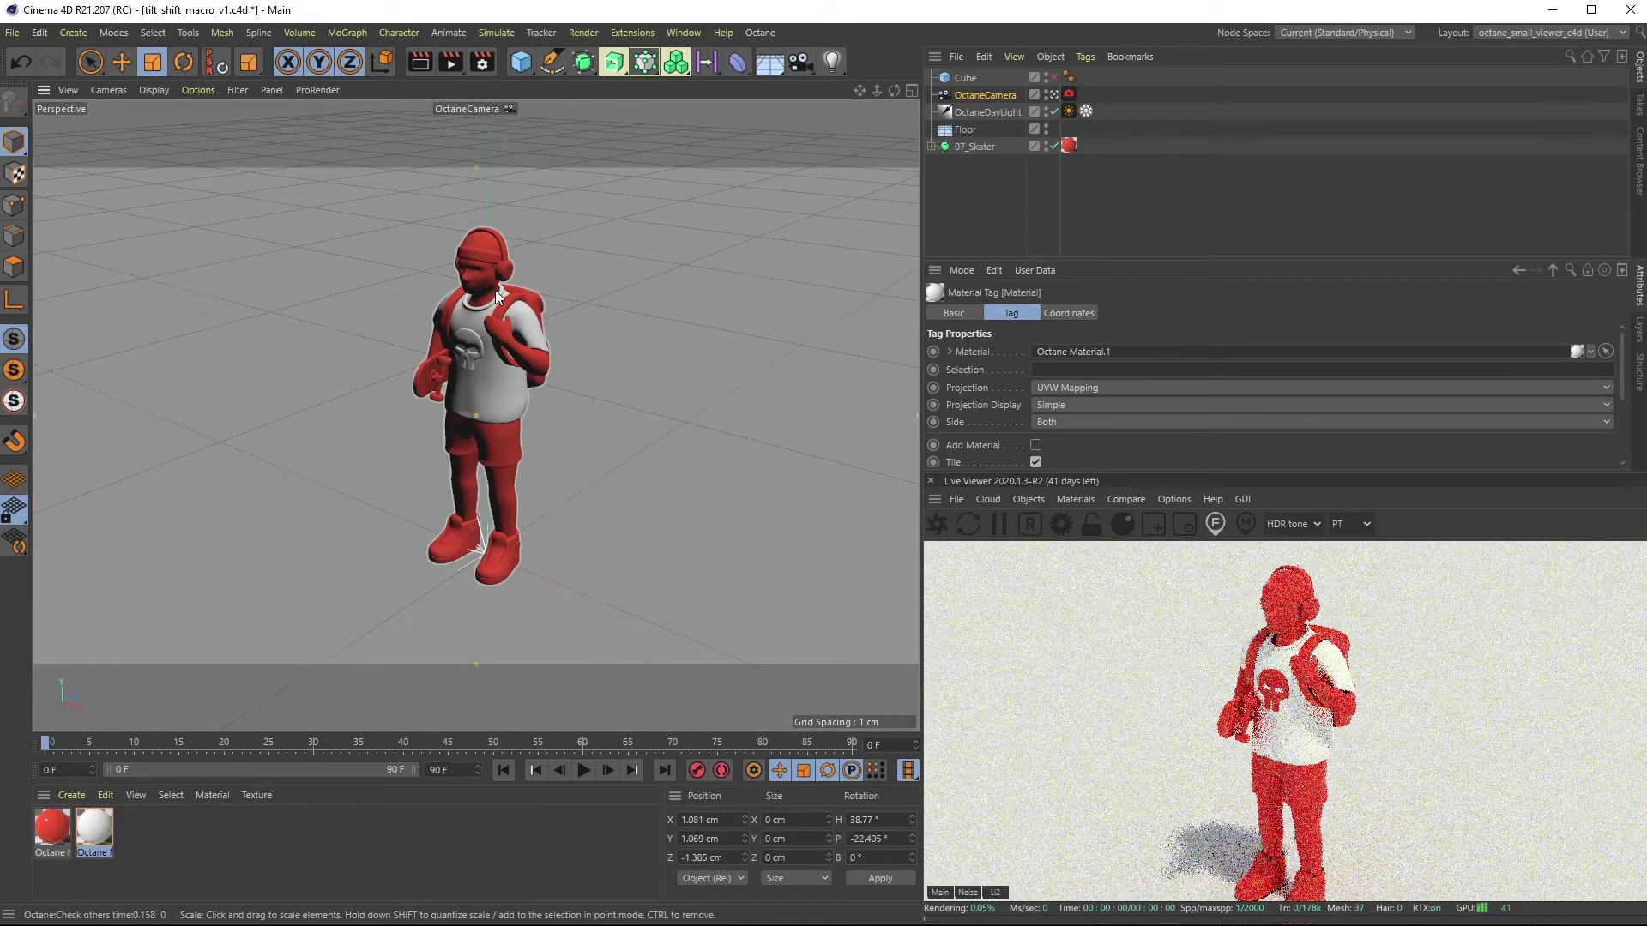
{"action": "left_click_drag", "start_coordinate": [498, 290], "coordinate": [483, 366], "text": "alt"}
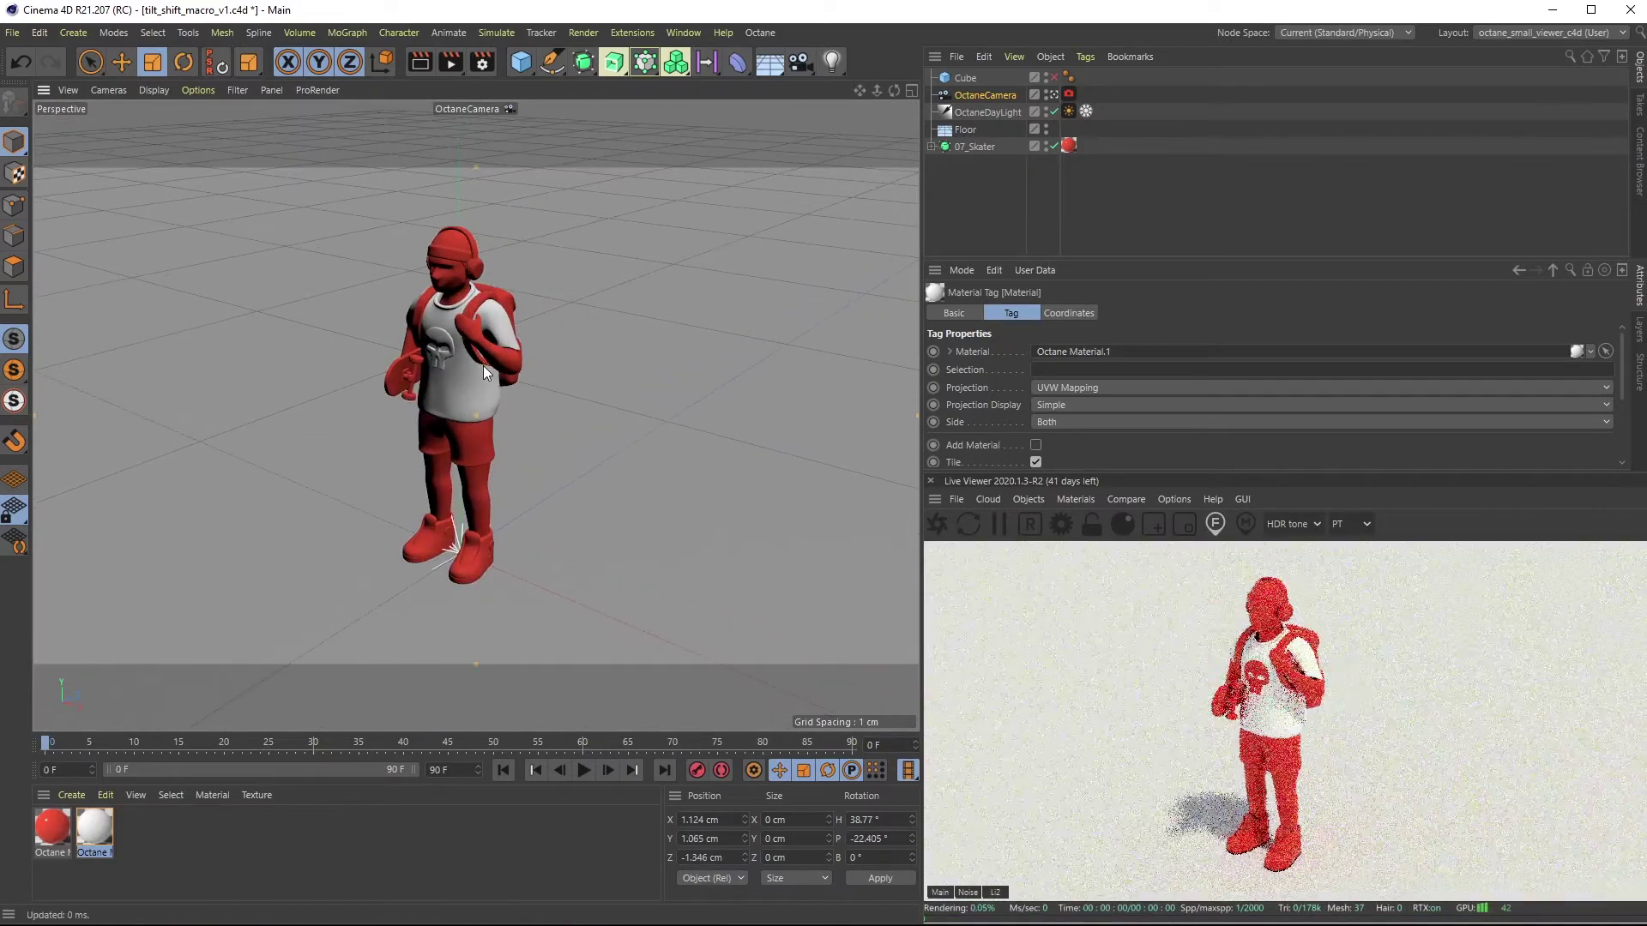
{"action": "mouse_move", "coordinate": [483, 365]}
{"action": "left_mouse_down", "text": "alt"}
{"action": "mouse_move", "coordinate": [482, 331]}
{"action": "mouse_move", "coordinate": [483, 362]}
{"action": "left_mouse_up", "text": "alt"}
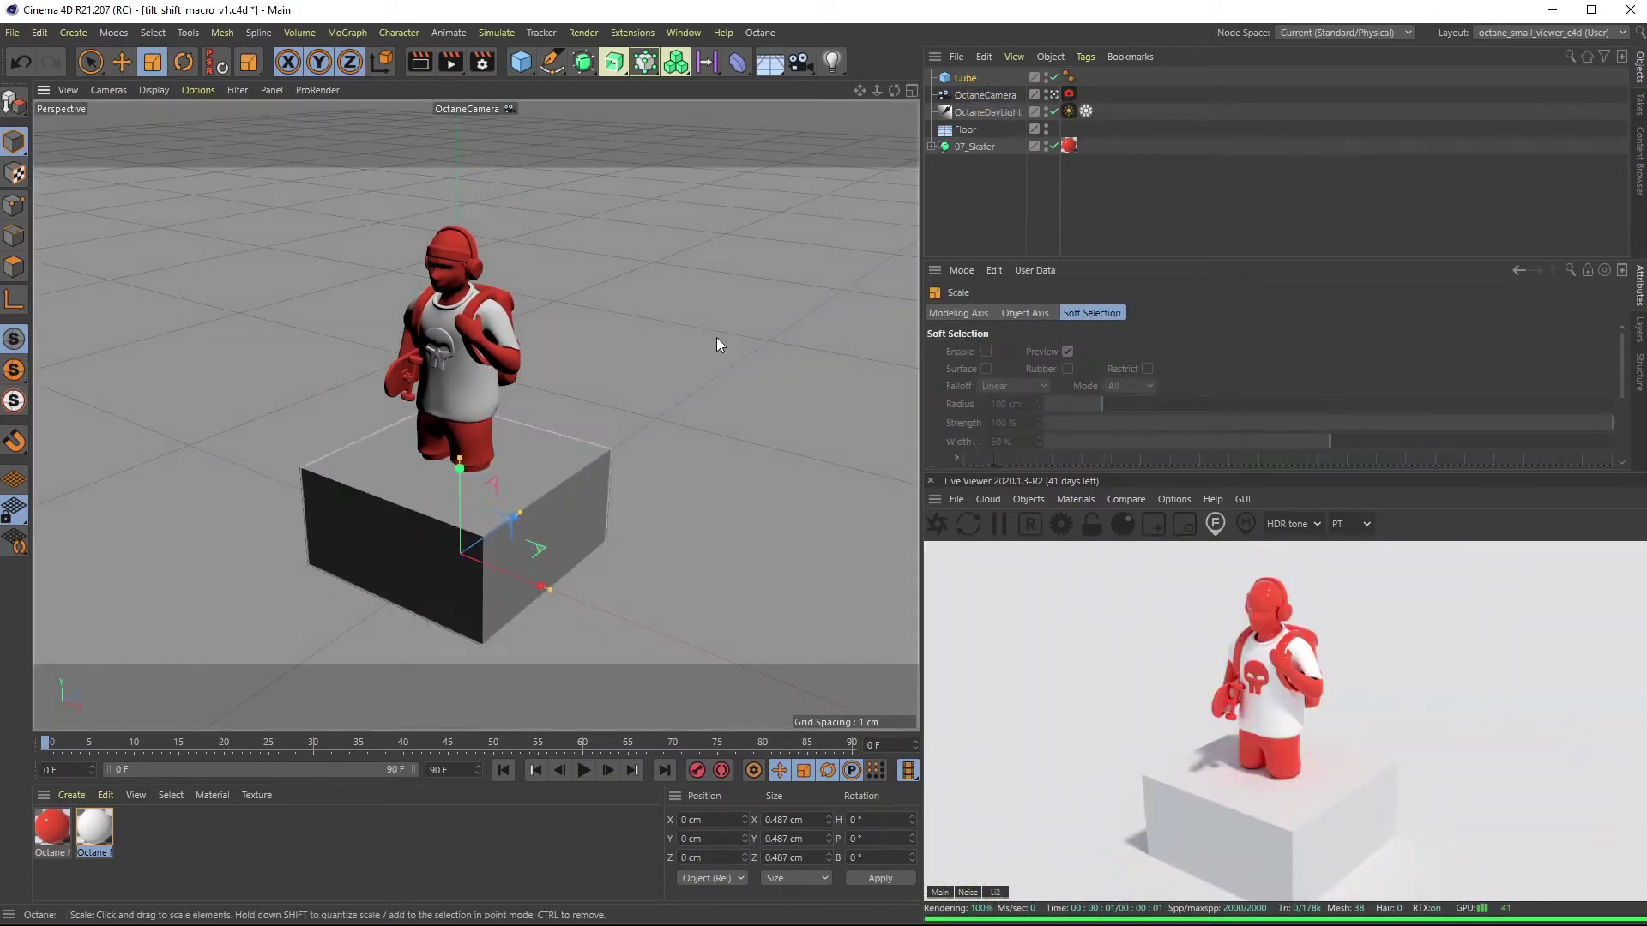
Move the cube out beside the figure and make two copies placed left-behind and further right.
{"action": "key", "text": "e"}
{"action": "mouse_move", "coordinate": [469, 541]}
{"action": "left_mouse_down"}
{"action": "mouse_move", "coordinate": [714, 309]}
{"action": "mouse_move", "coordinate": [748, 208]}
{"action": "left_mouse_up"}
{"action": "left_click_drag", "start_coordinate": [971, 84], "coordinate": [972, 93], "text": "ctrl"}
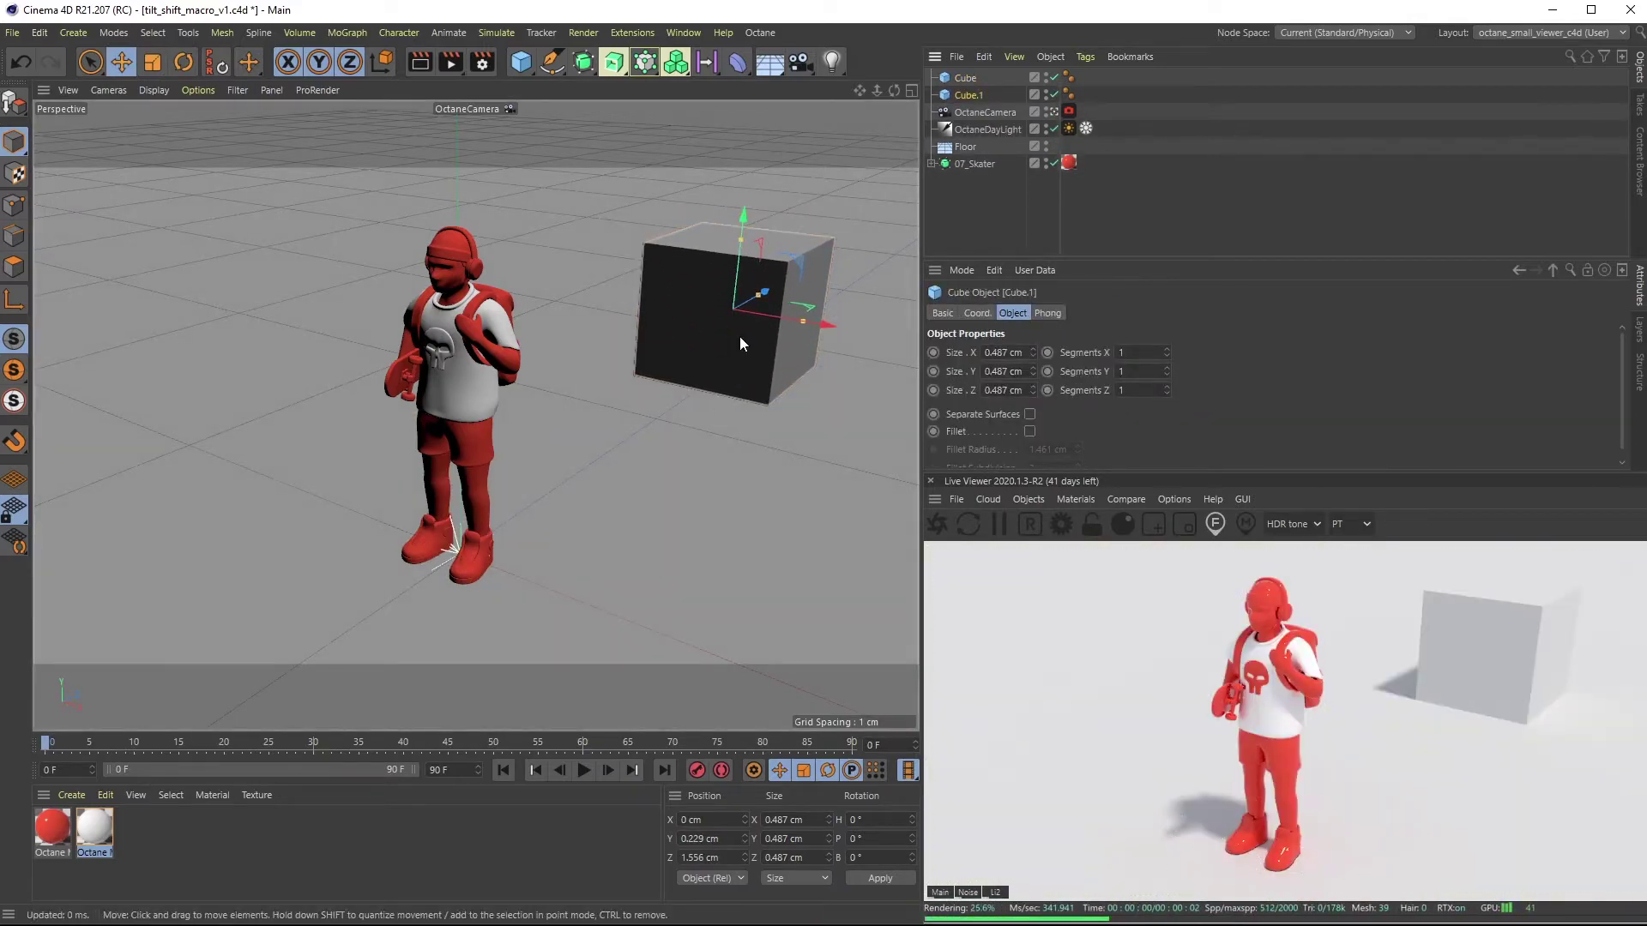
{"action": "left_click_drag", "start_coordinate": [733, 308], "coordinate": [555, 257]}
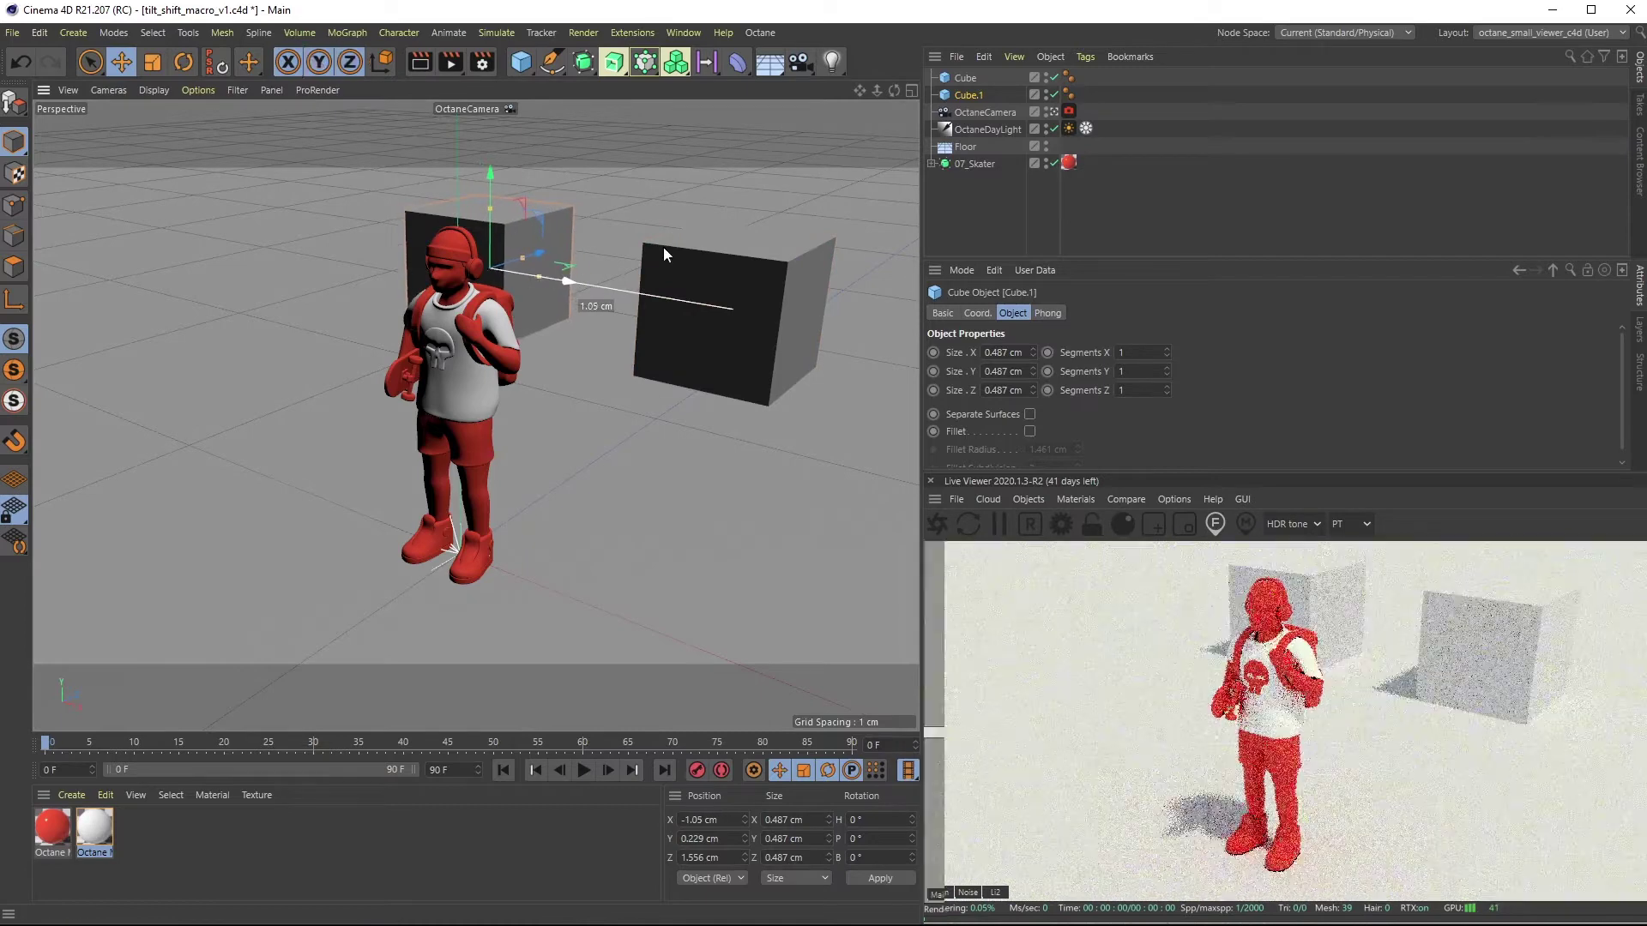
{"action": "left_click", "coordinate": [966, 79]}
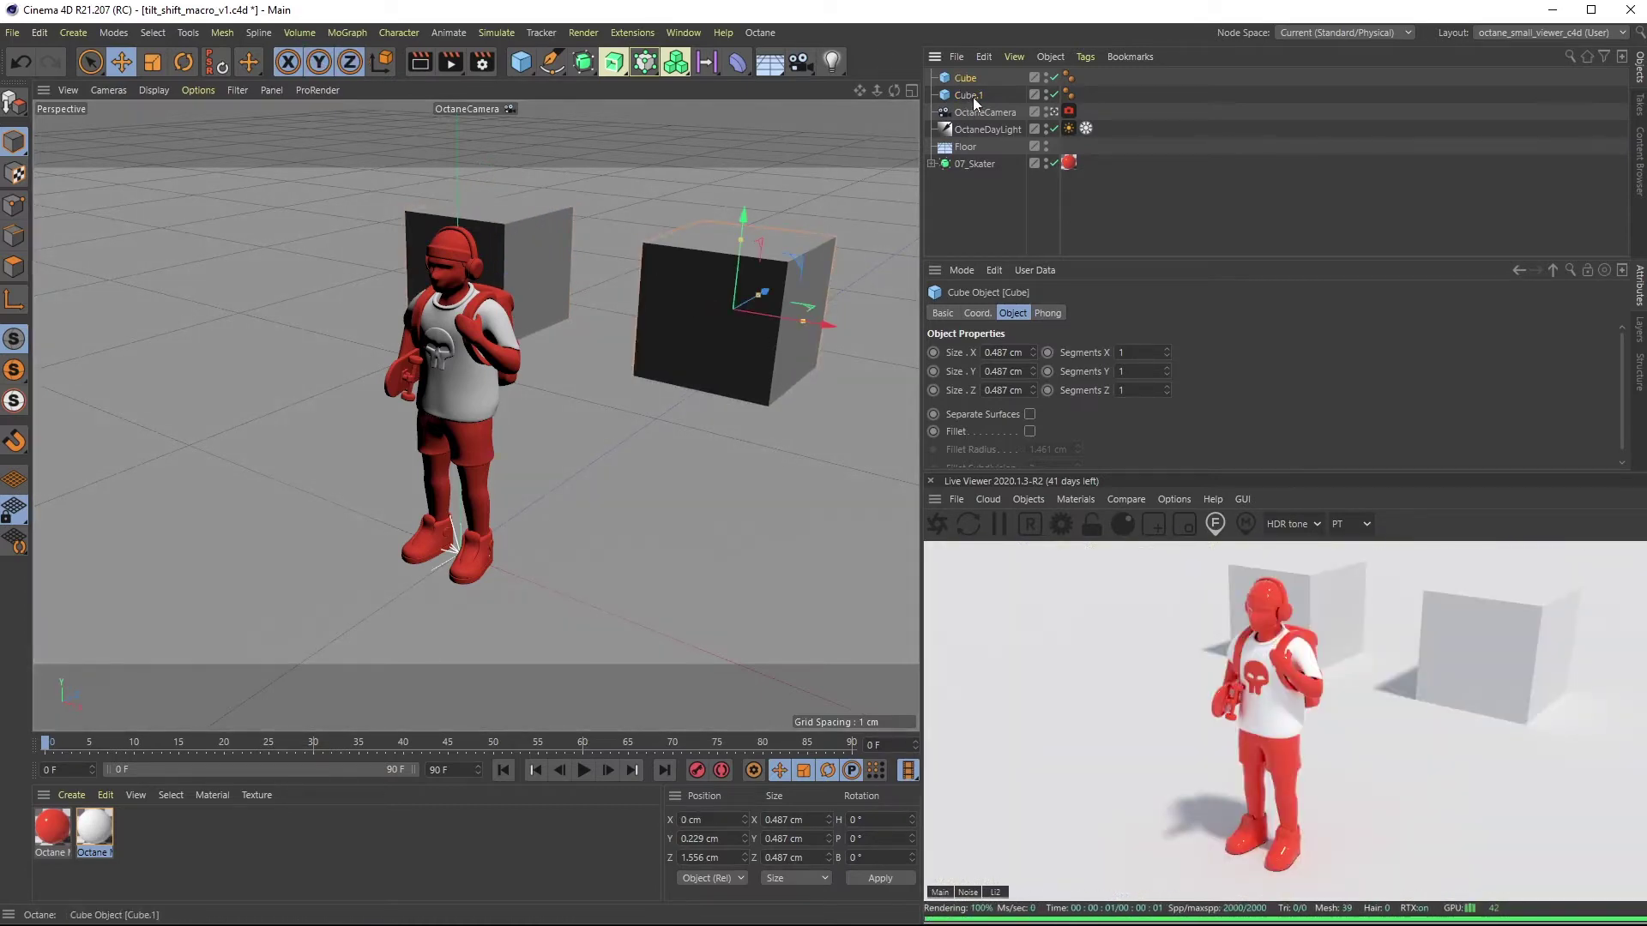
{"action": "left_click_drag", "start_coordinate": [972, 78], "coordinate": [971, 85], "text": "ctrl"}
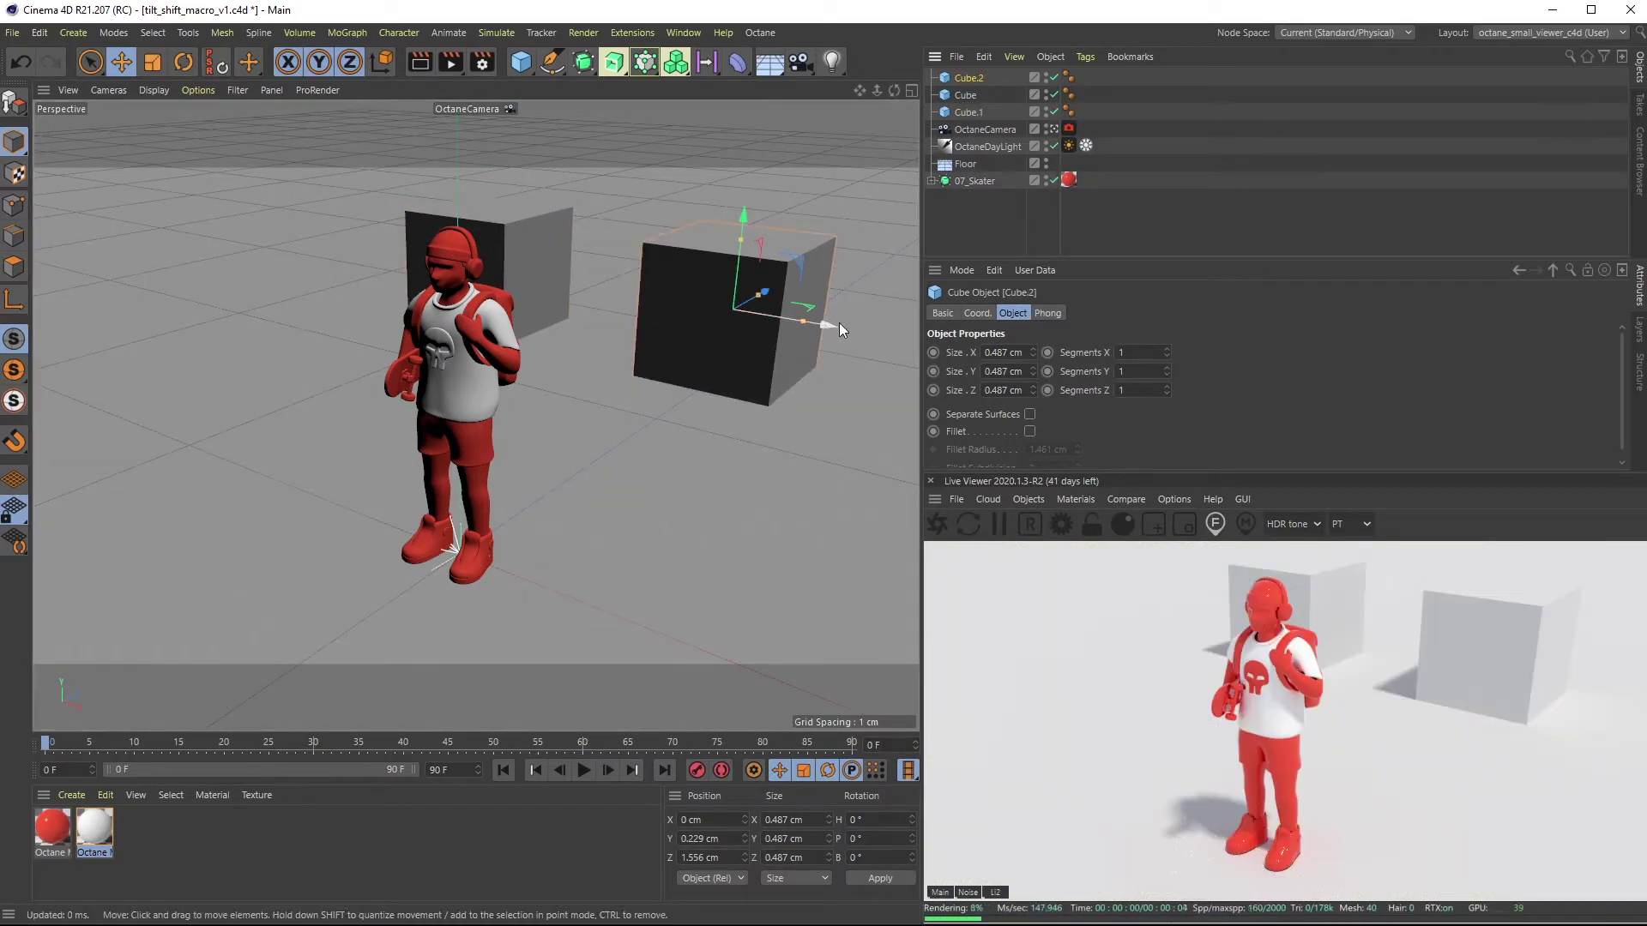
{"action": "left_click_drag", "start_coordinate": [811, 322], "coordinate": [907, 361]}
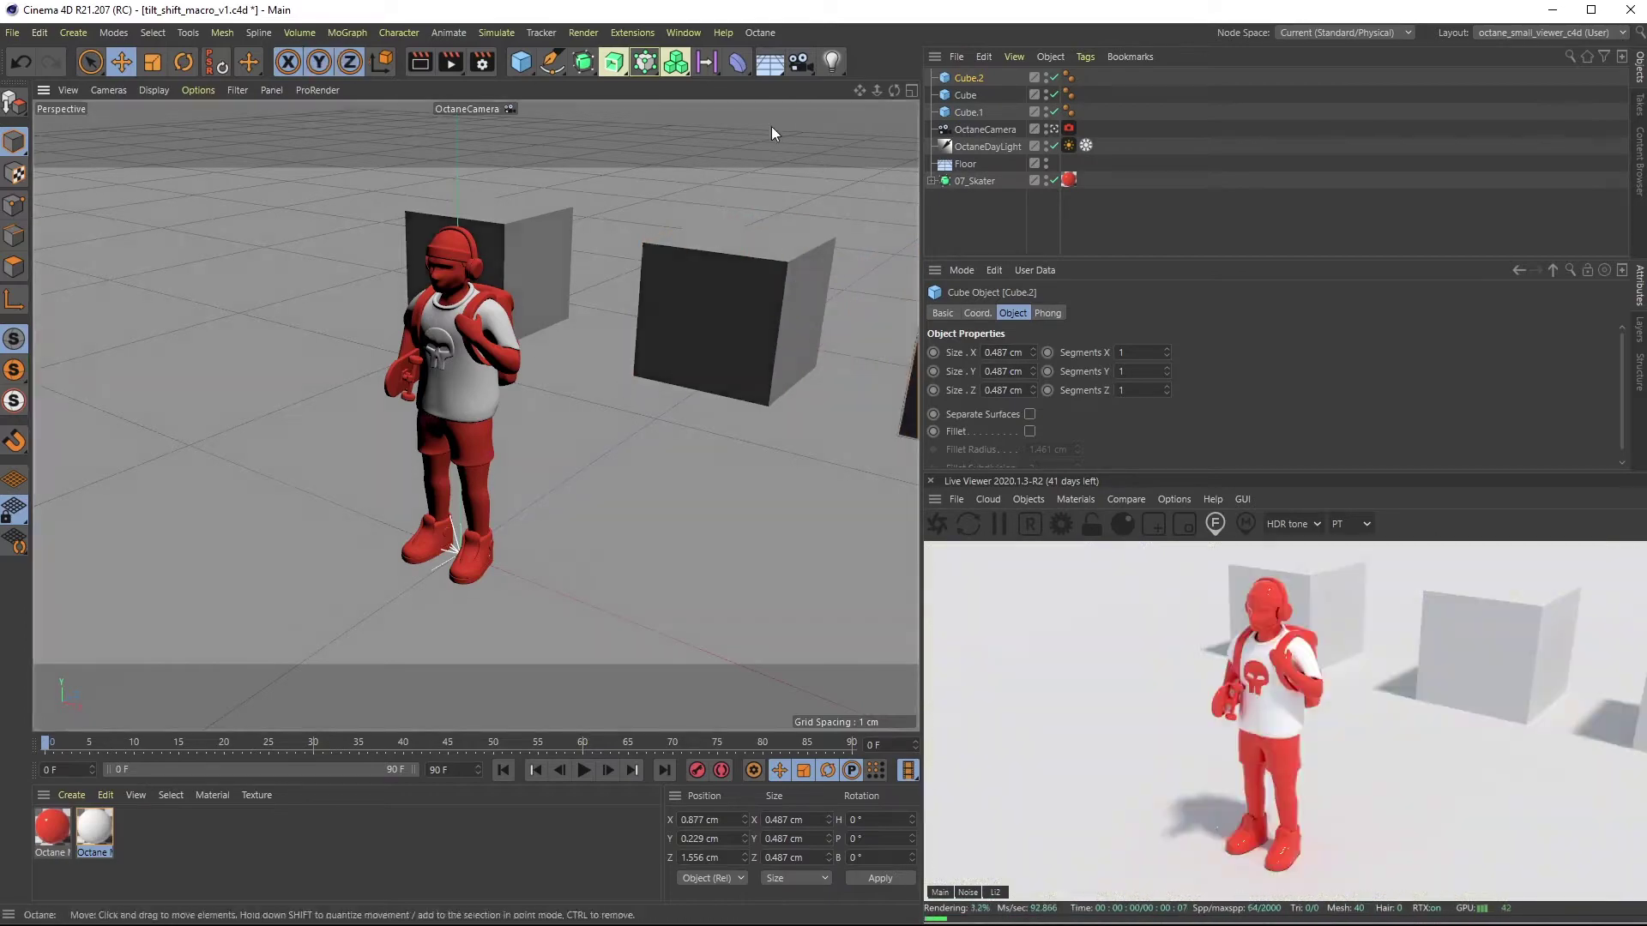
Duplicate the three cubes into six and move the new set toward the front of the figure.
{"action": "left_click", "coordinate": [967, 111], "text": "shift"}
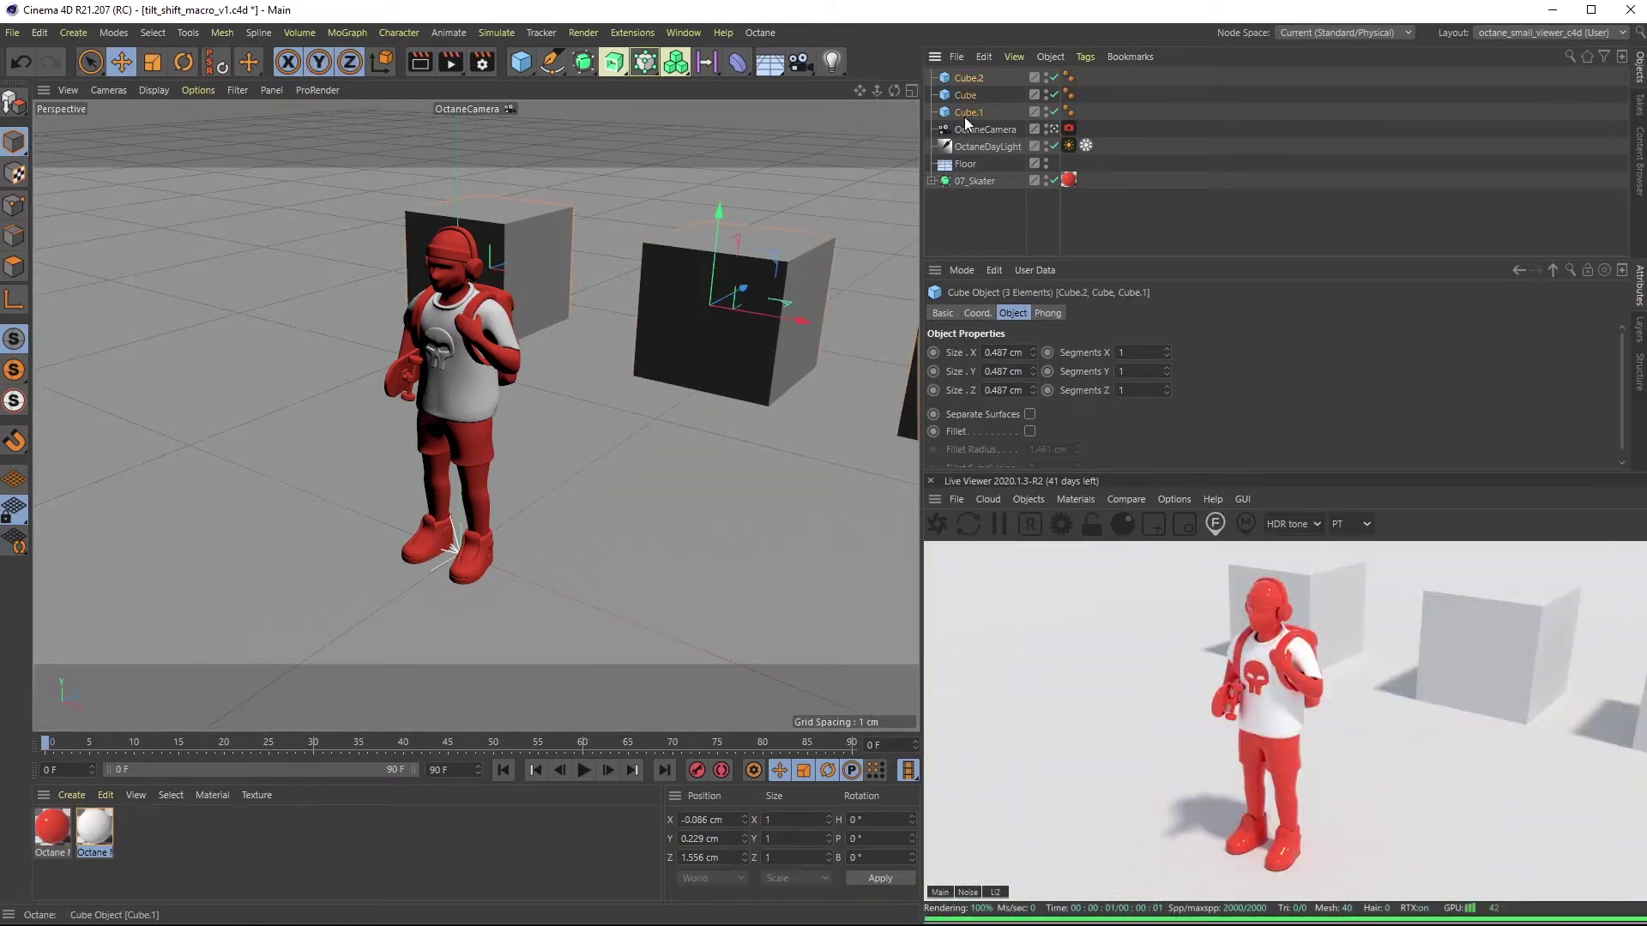
{"action": "left_click_drag", "start_coordinate": [963, 117], "coordinate": [965, 129], "text": "ctrl"}
{"action": "scroll", "coordinate": [534, 363], "scroll_direction": "down", "scroll_amount": 3}
{"action": "scroll", "coordinate": [589, 383], "scroll_direction": "down", "scroll_amount": 3}
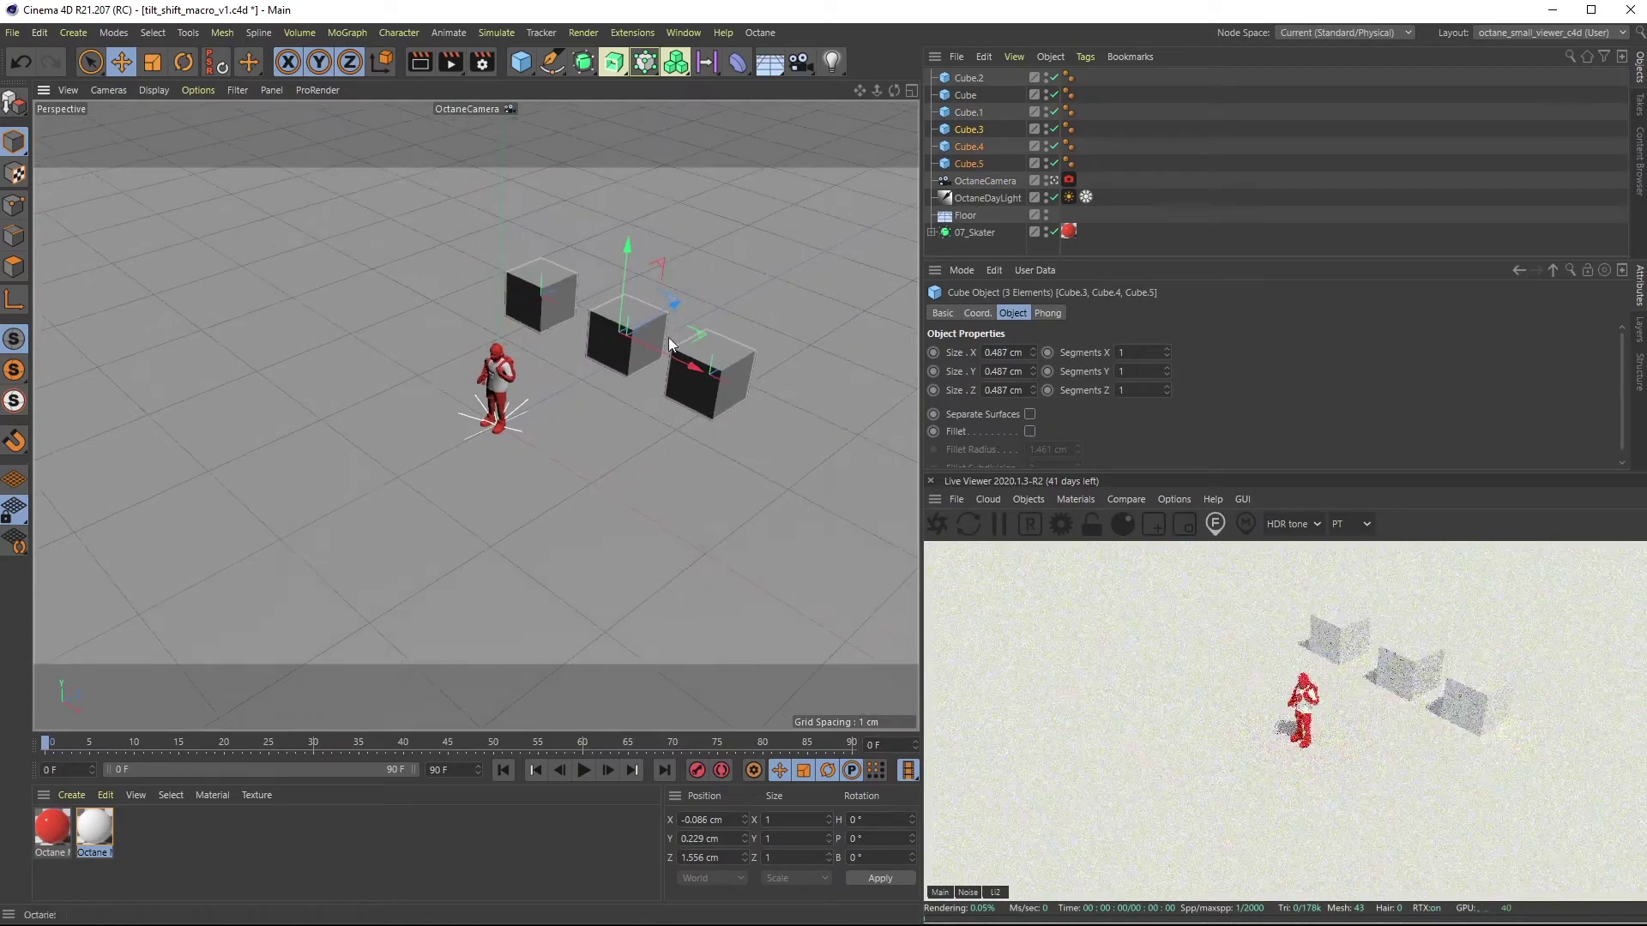
{"action": "mouse_move", "coordinate": [669, 345]}
{"action": "left_mouse_down"}
{"action": "mouse_move", "coordinate": [471, 473]}
{"action": "mouse_move", "coordinate": [441, 512]}
{"action": "mouse_move", "coordinate": [562, 561]}
{"action": "mouse_move", "coordinate": [506, 533]}
{"action": "mouse_move", "coordinate": [593, 492]}
{"action": "mouse_move", "coordinate": [644, 430]}
{"action": "mouse_move", "coordinate": [592, 431]}
{"action": "mouse_move", "coordinate": [634, 485]}
{"action": "mouse_move", "coordinate": [565, 487]}
{"action": "mouse_move", "coordinate": [563, 524]}
{"action": "left_mouse_up"}
{"action": "scroll", "coordinate": [328, 487], "scroll_direction": "up", "scroll_amount": 6}
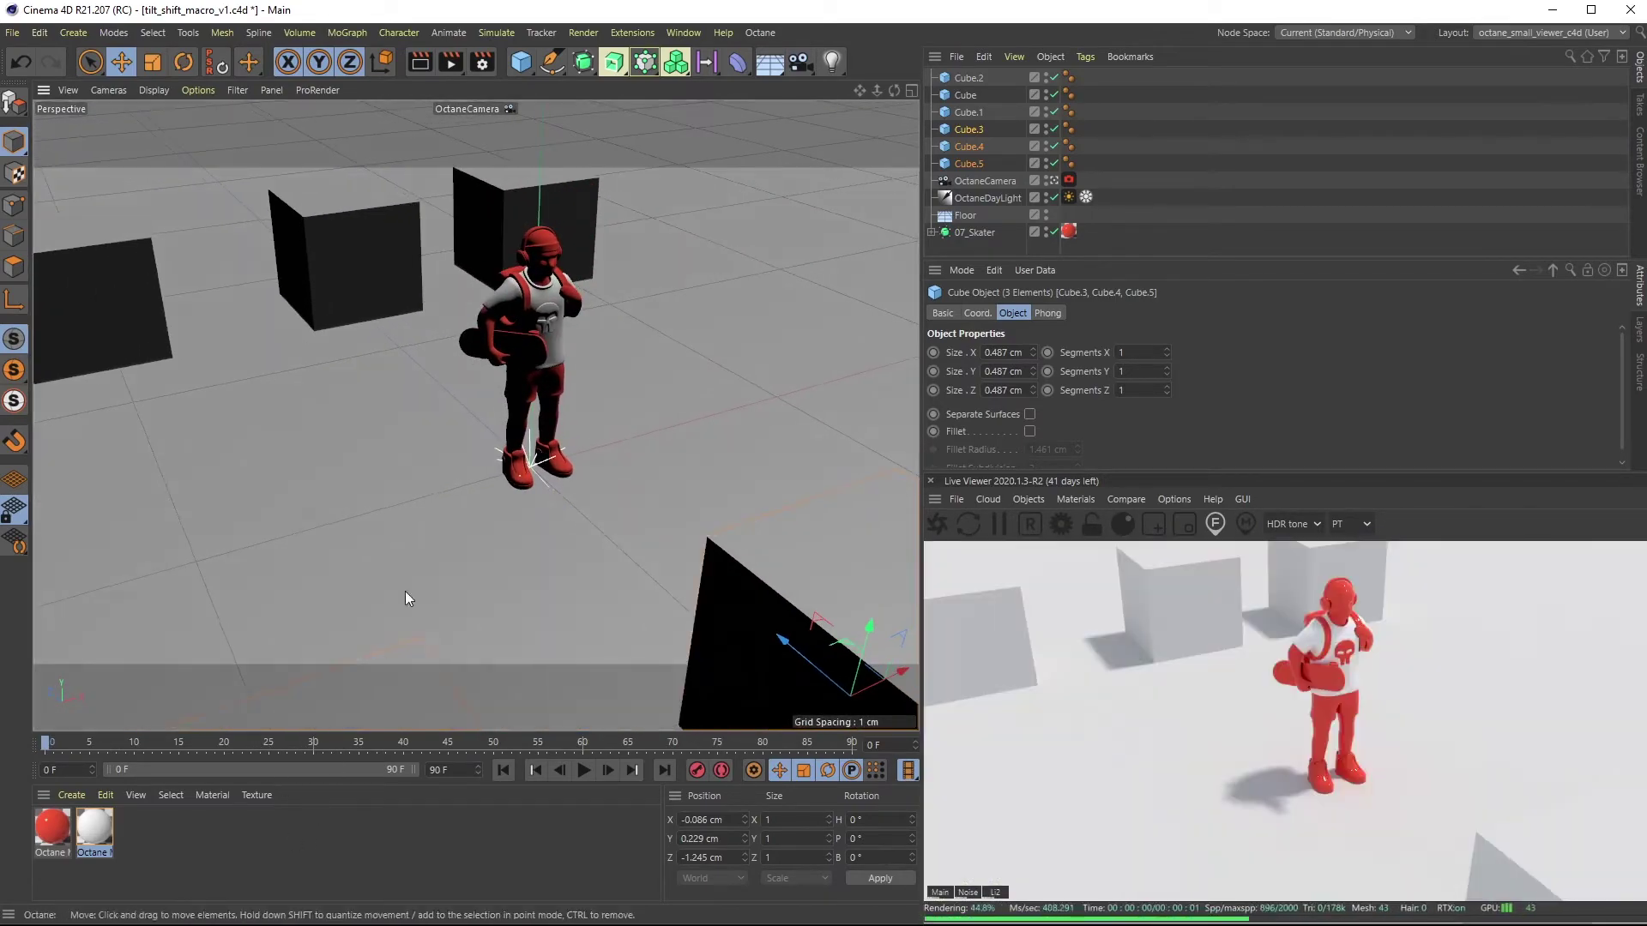
{"action": "mouse_move", "coordinate": [433, 541]}
{"action": "left_mouse_down", "text": "alt"}
{"action": "mouse_move", "coordinate": [401, 510]}
{"action": "mouse_move", "coordinate": [662, 414]}
{"action": "left_mouse_up", "text": "alt"}
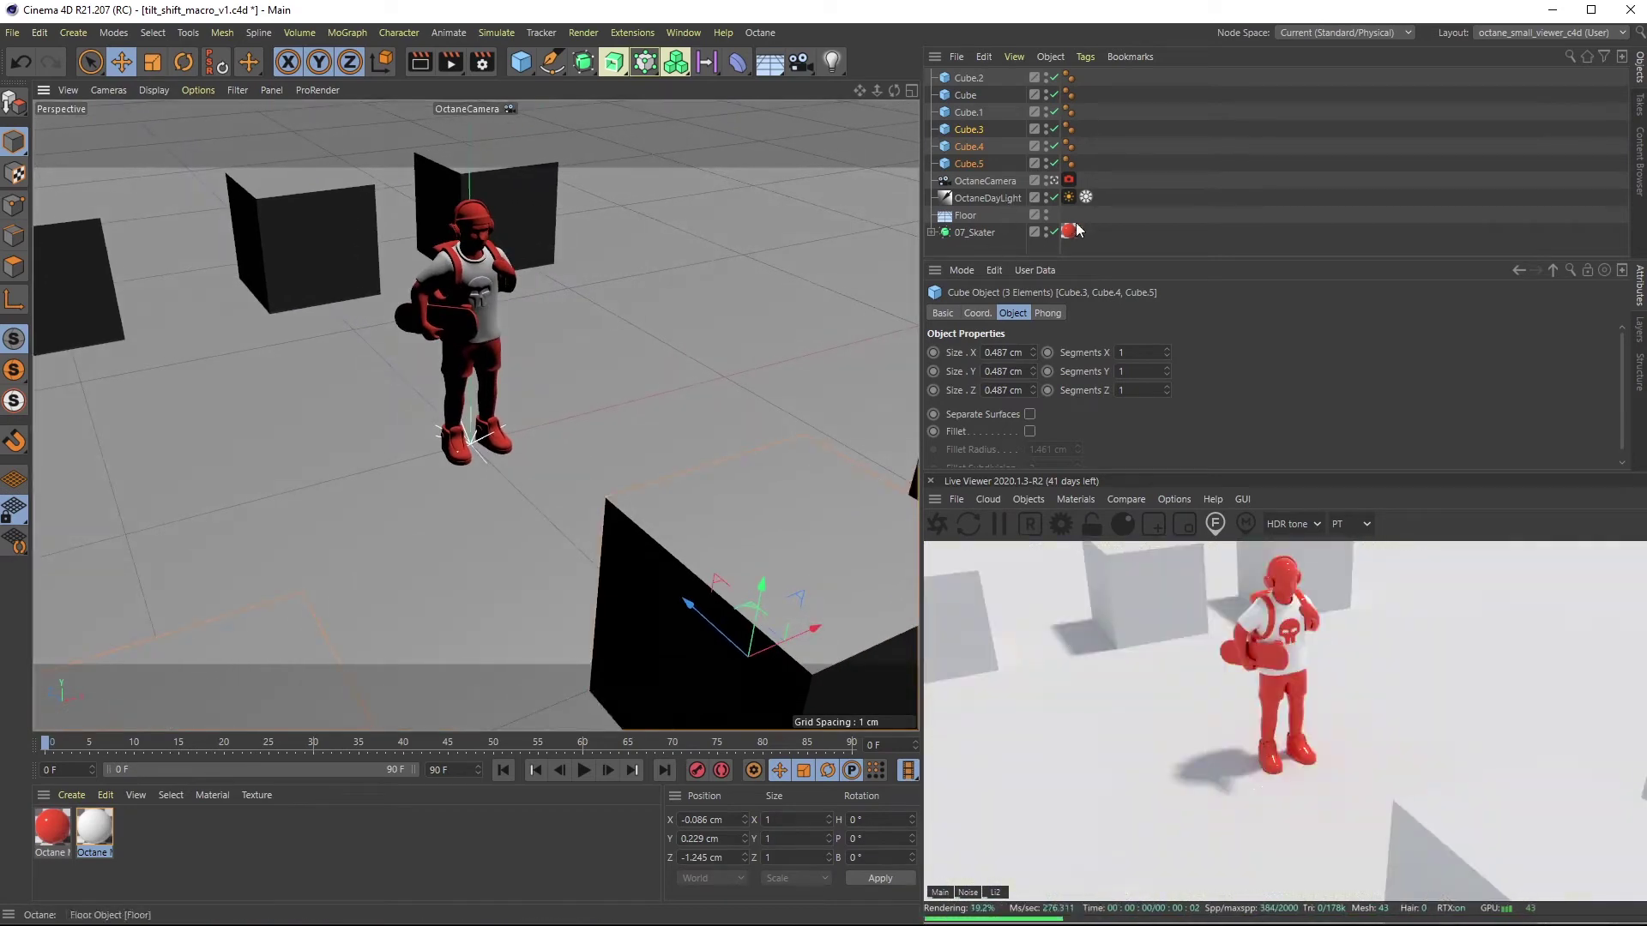
Set the OctaneDayLight power to 0.8 to darken the scene.
{"action": "left_click", "coordinate": [987, 197]}
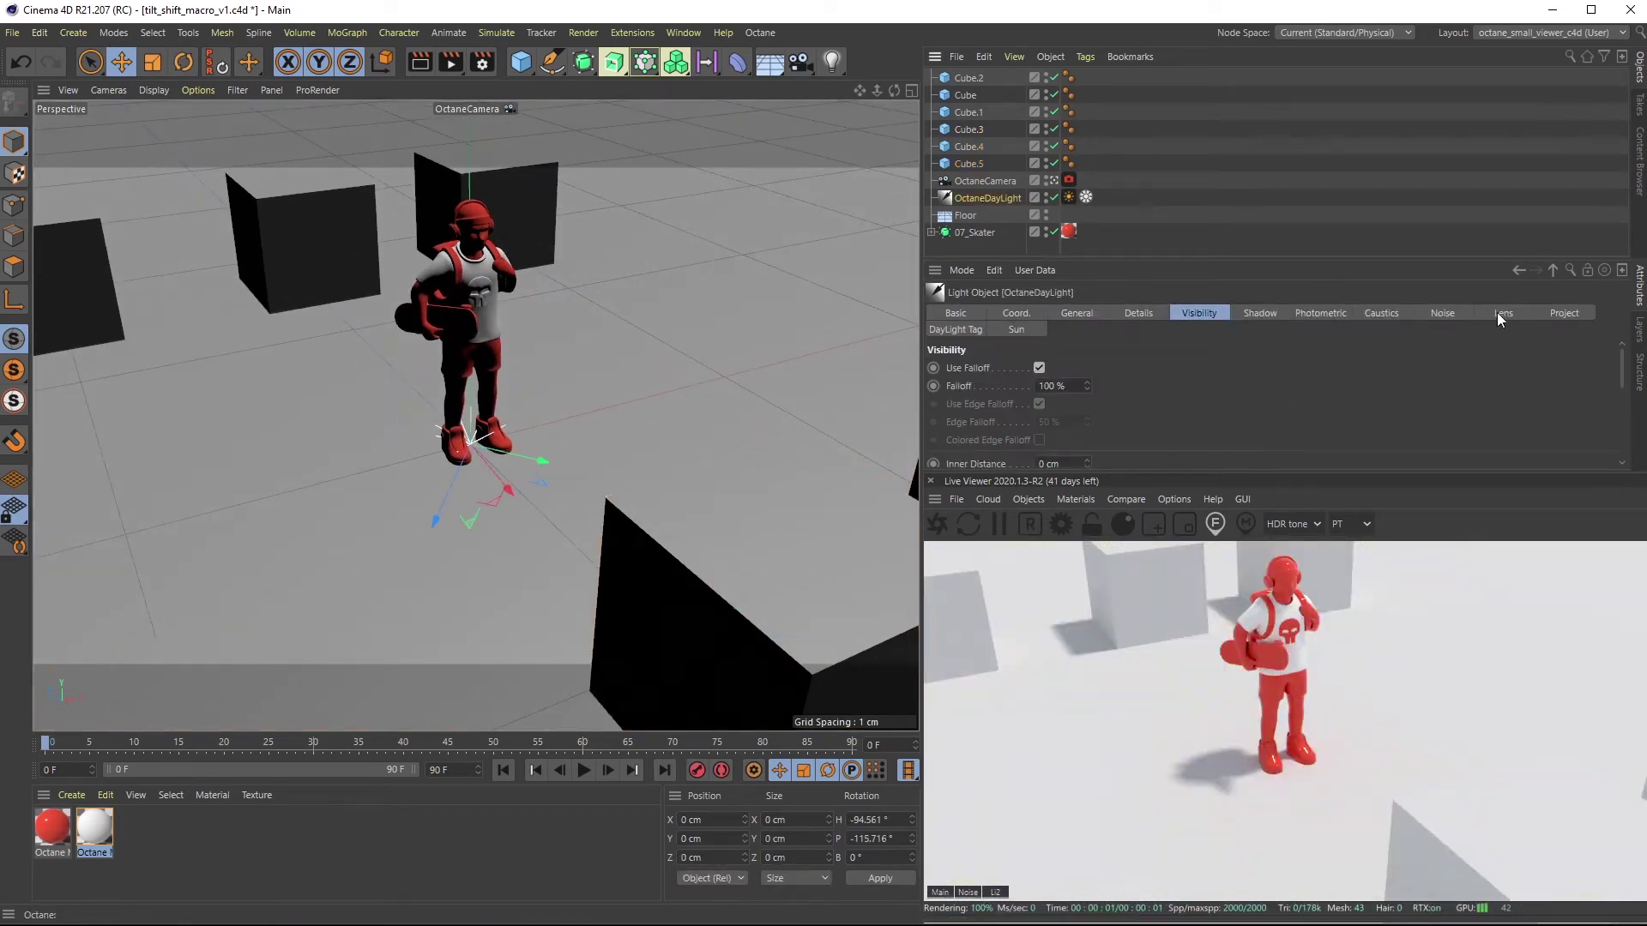
{"action": "left_click", "coordinate": [1069, 196]}
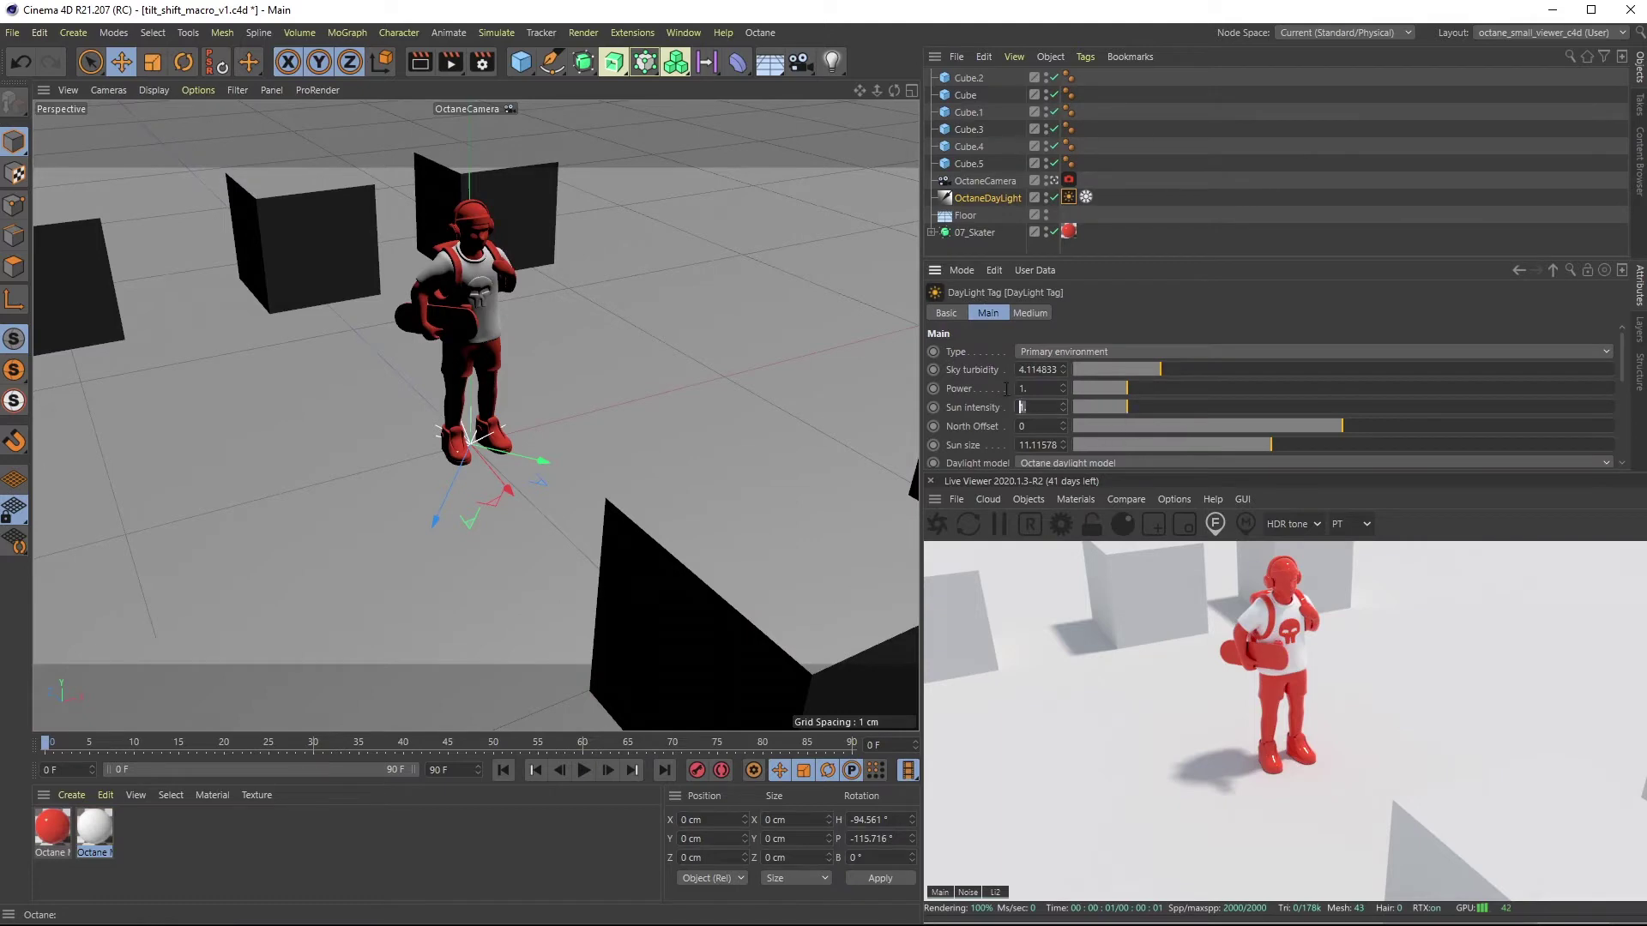
{"action": "type", "text": "0.8"}
{"action": "key", "text": "Return"}
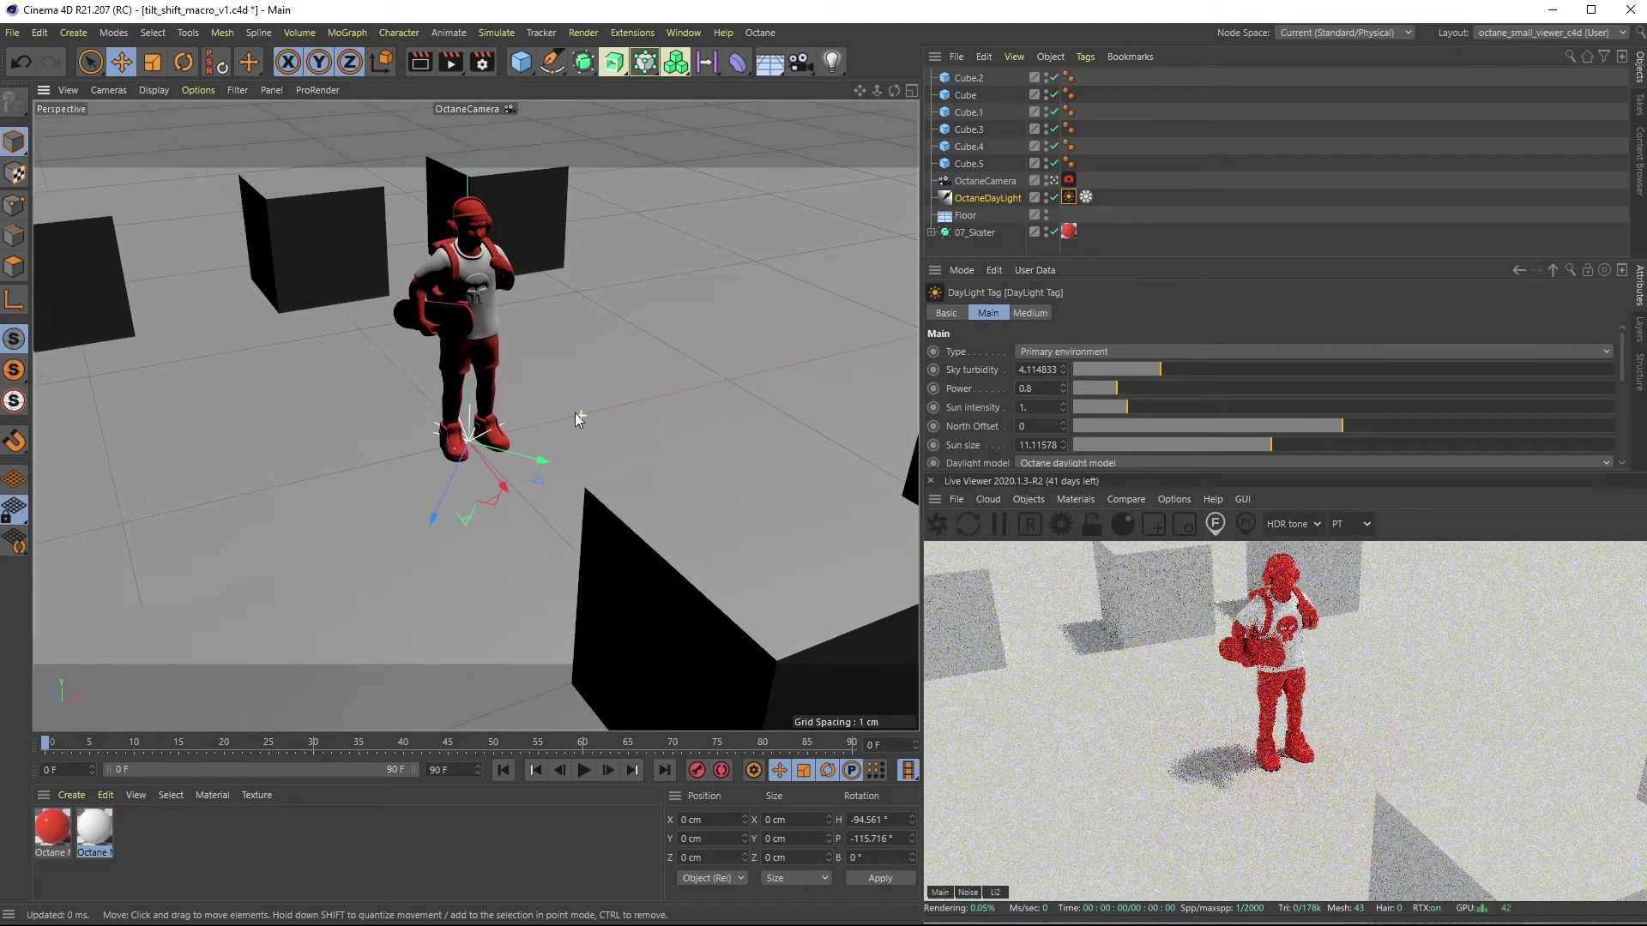
{"action": "scroll", "coordinate": [575, 414], "scroll_direction": "down", "scroll_amount": 2}
{"action": "scroll", "coordinate": [521, 445], "scroll_direction": "up", "scroll_amount": 3}
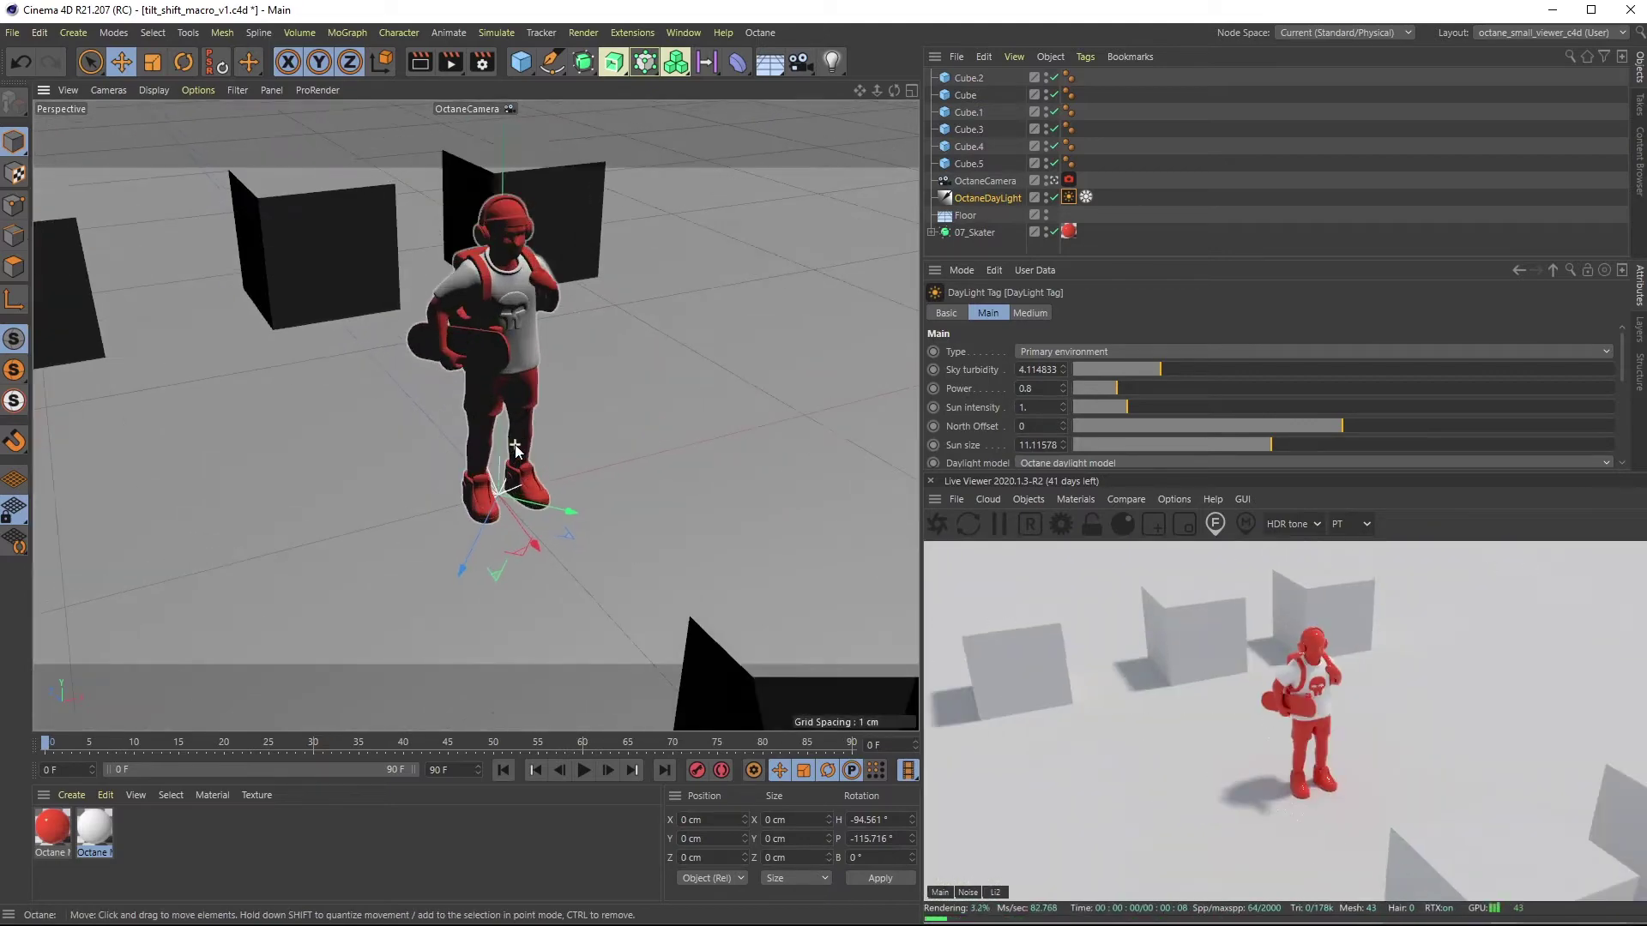
Copy the red material and give the copy a cyan diffuse colour.
{"action": "left_click_drag", "start_coordinate": [52, 830], "coordinate": [140, 837], "text": "ctrl"}
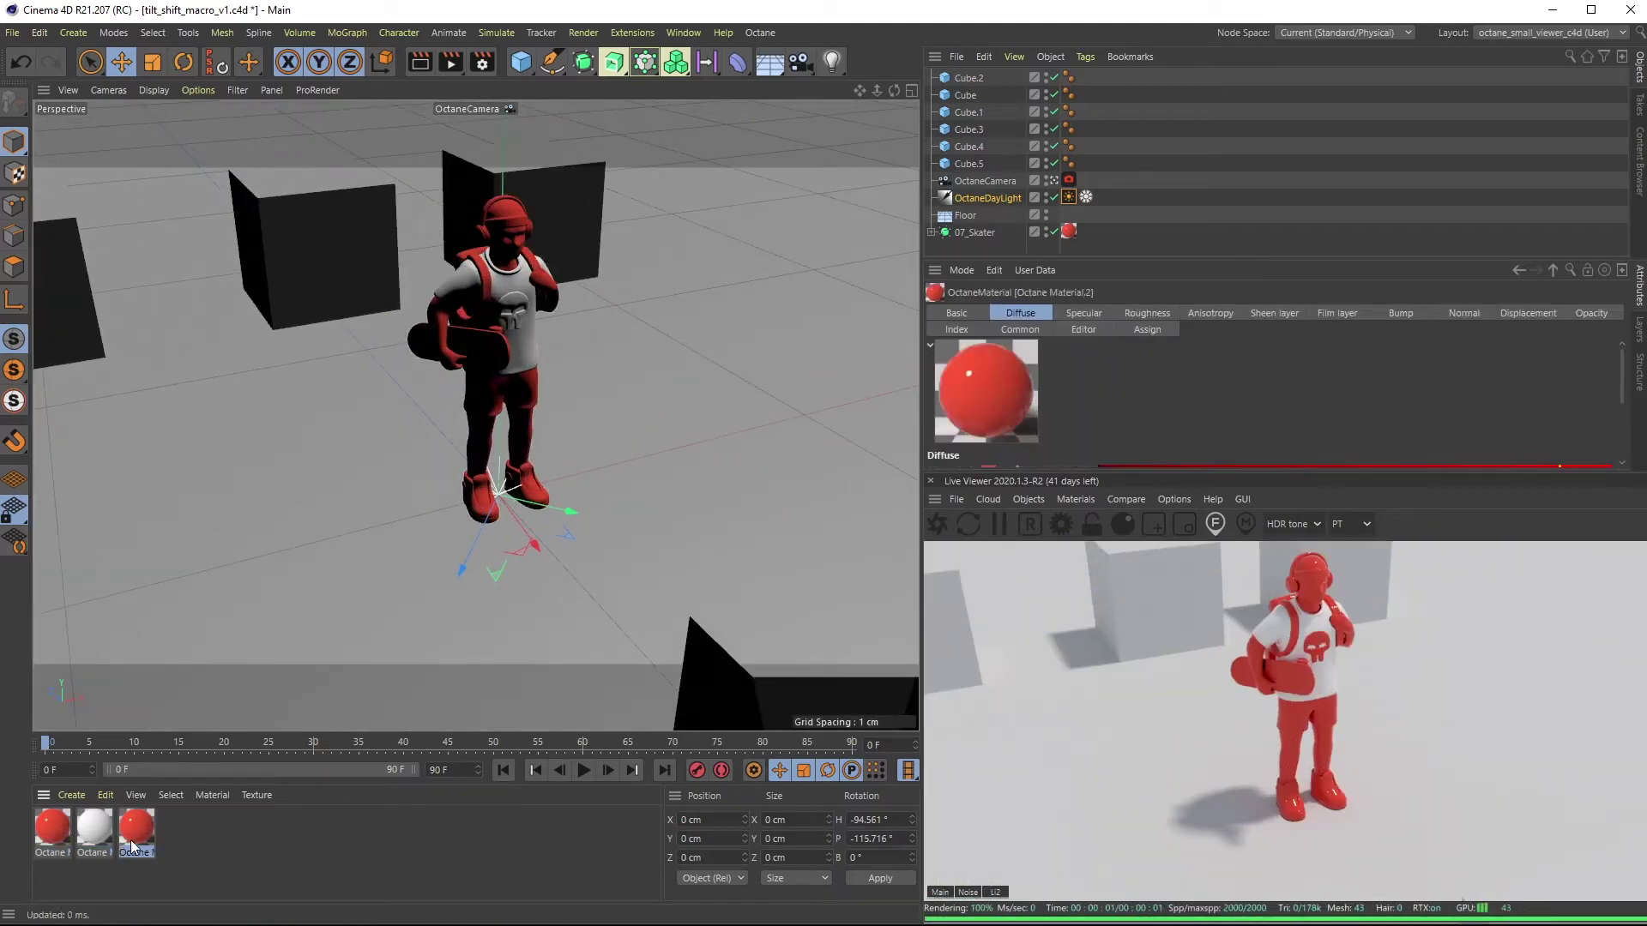
{"action": "double_click", "coordinate": [140, 838]}
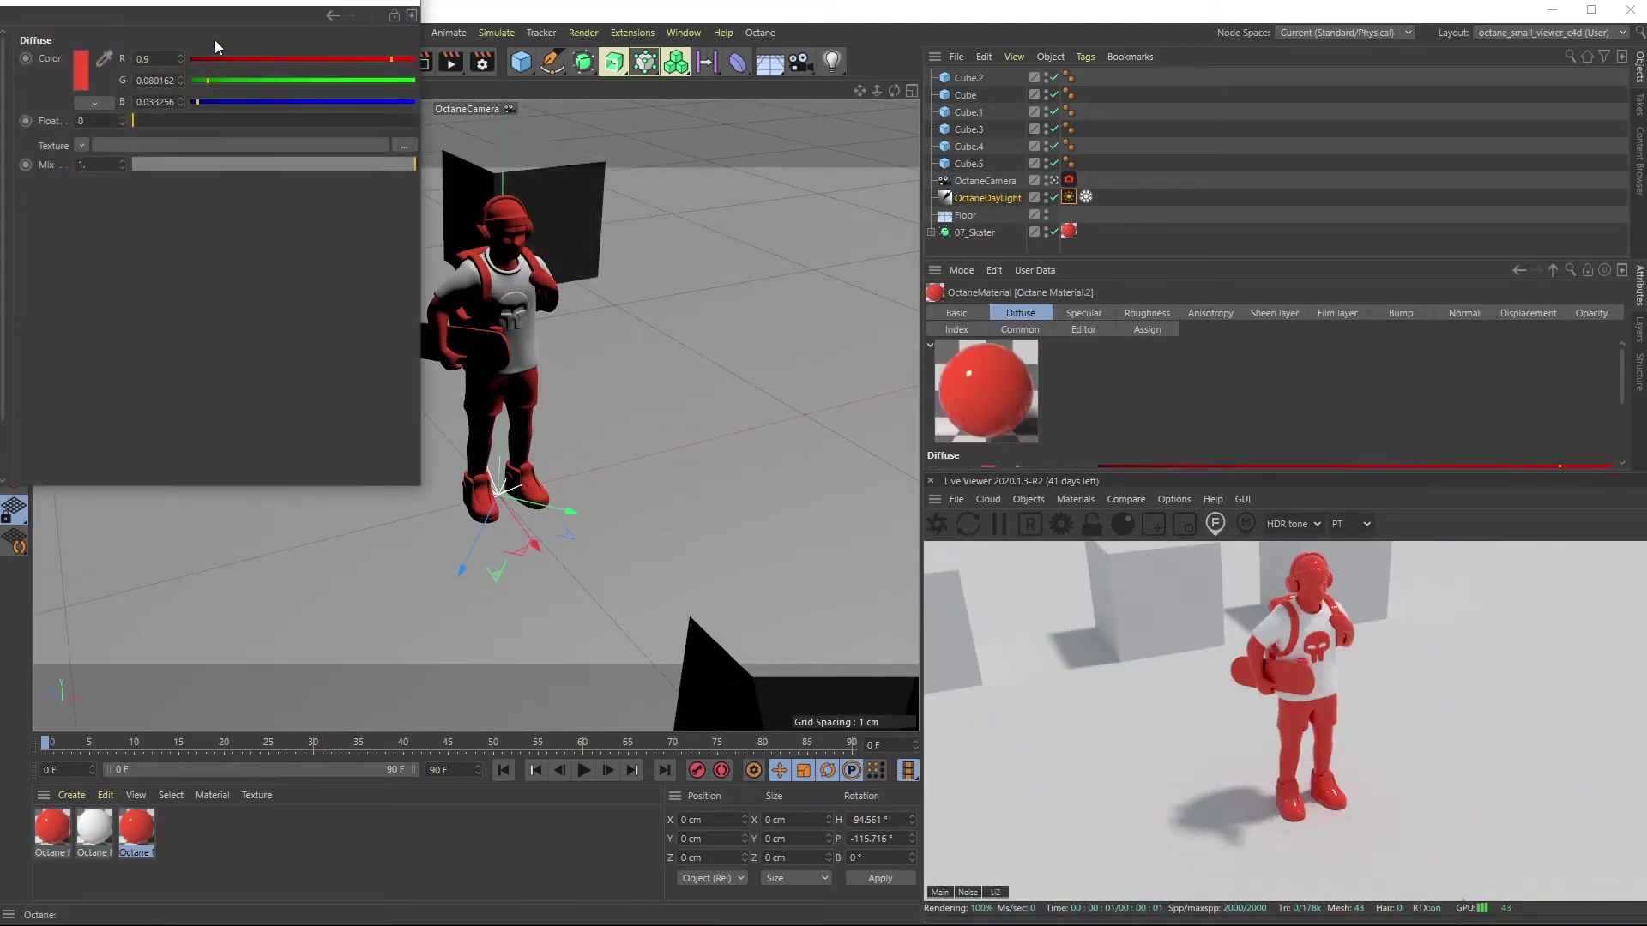
{"action": "left_click", "coordinate": [81, 70]}
{"action": "left_click", "coordinate": [123, 68]}
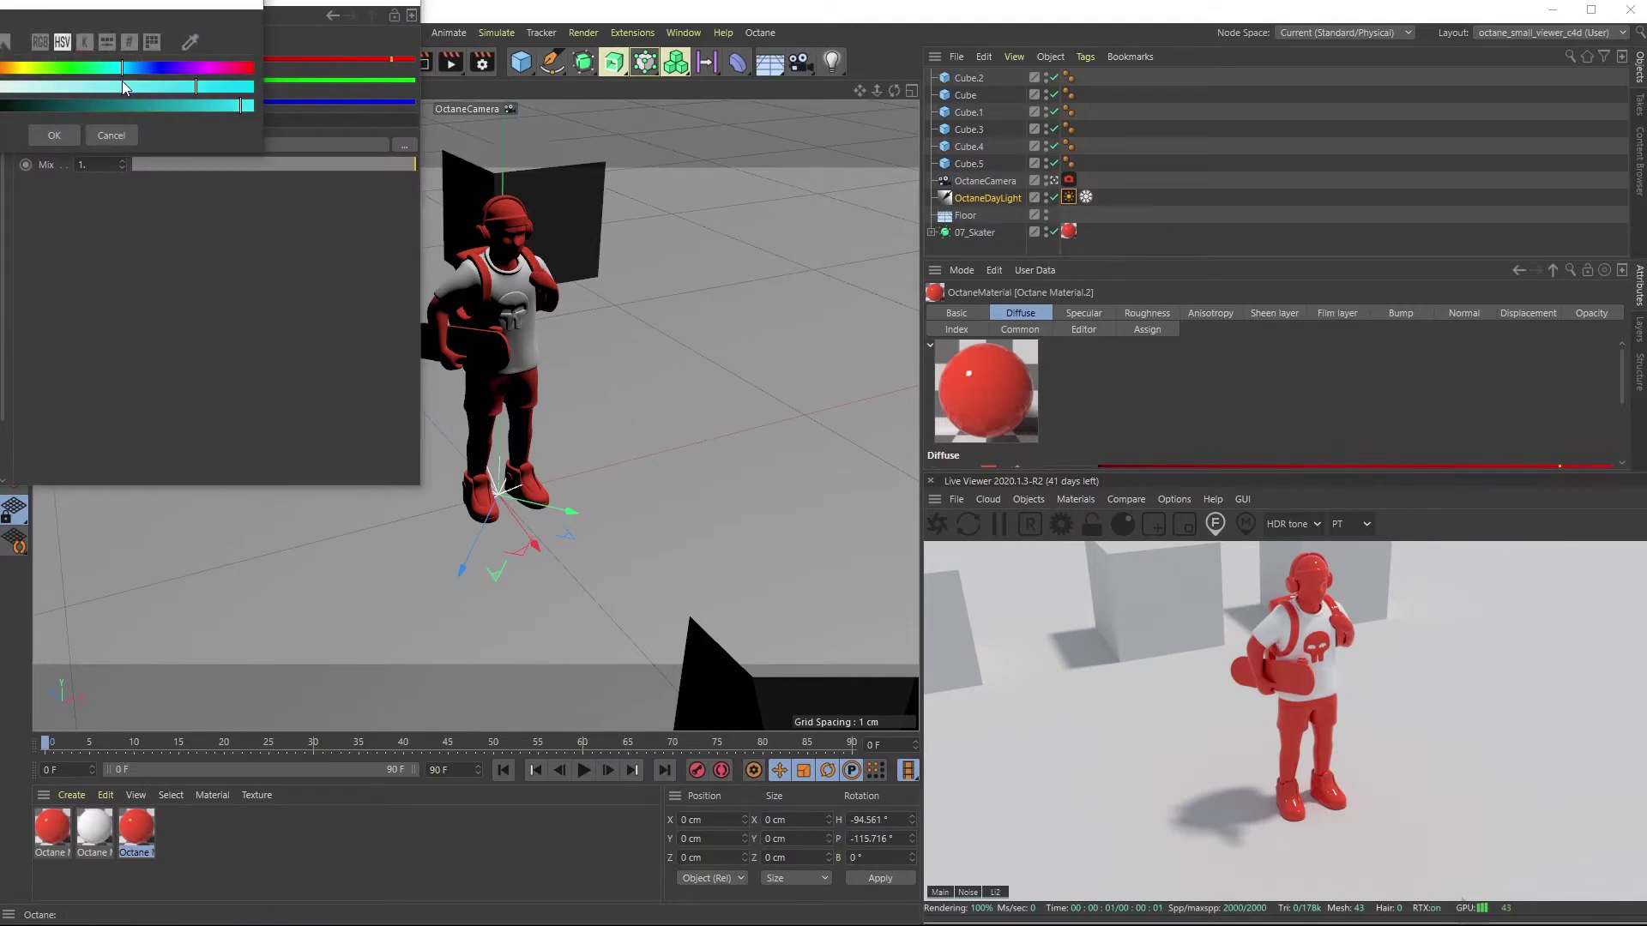
{"action": "left_click", "coordinate": [54, 135]}
{"action": "left_click", "coordinate": [410, 15]}
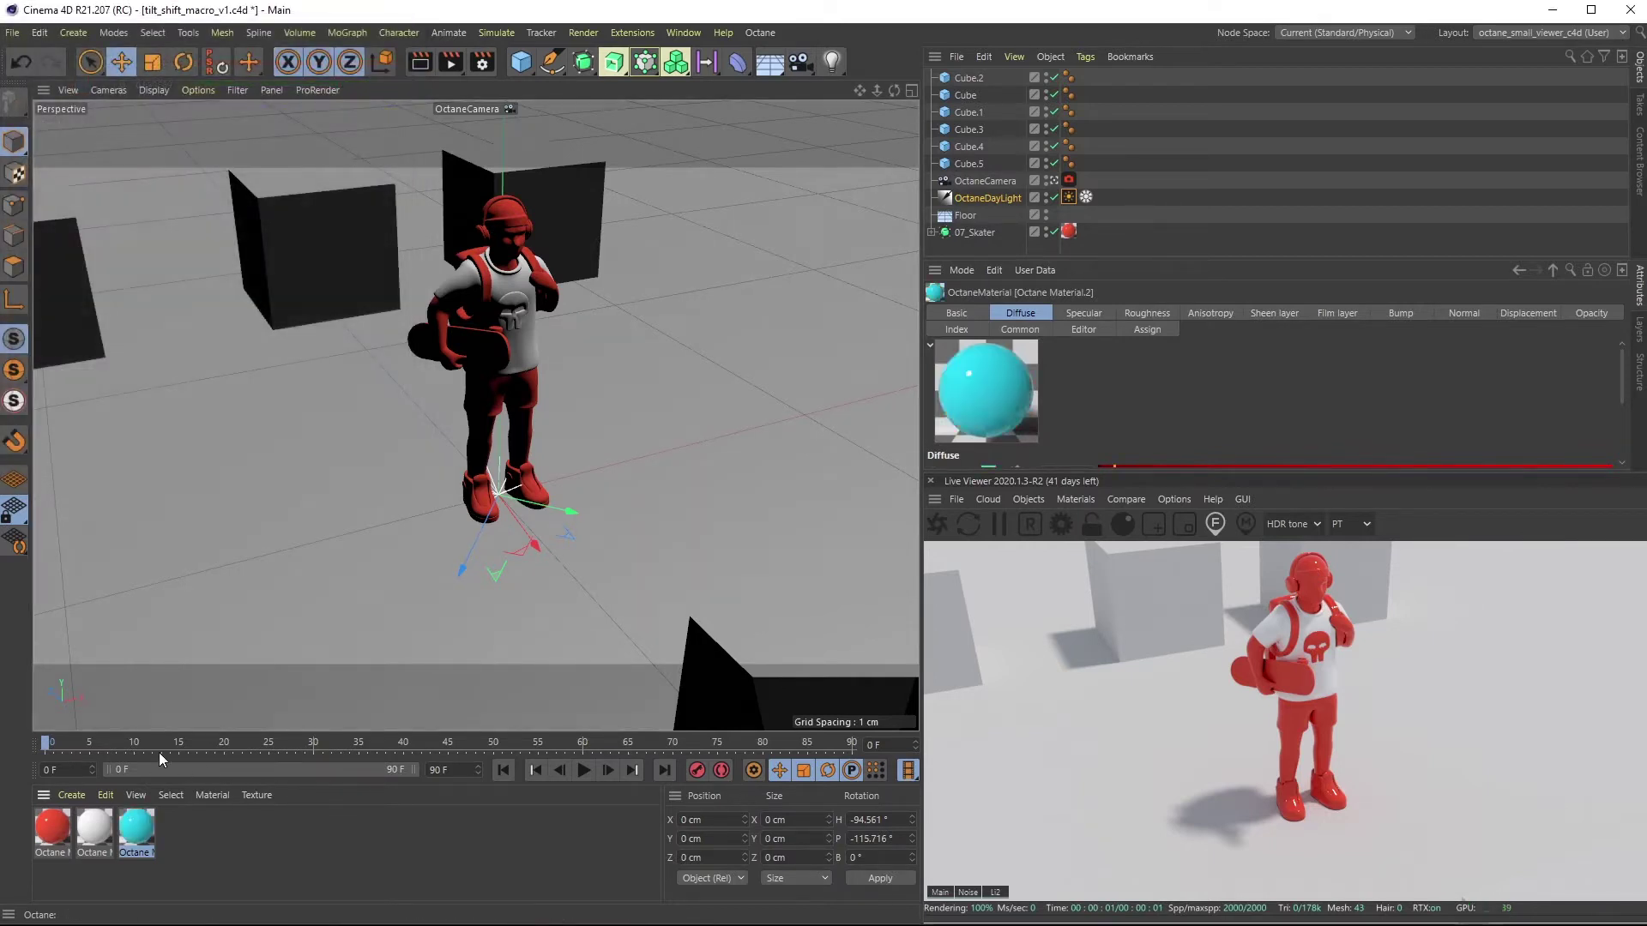
Duplicate the cyan material and make the new copy yellow.
{"action": "left_click_drag", "start_coordinate": [52, 831], "coordinate": [176, 829], "text": "ctrl"}
{"action": "double_click", "coordinate": [176, 829]}
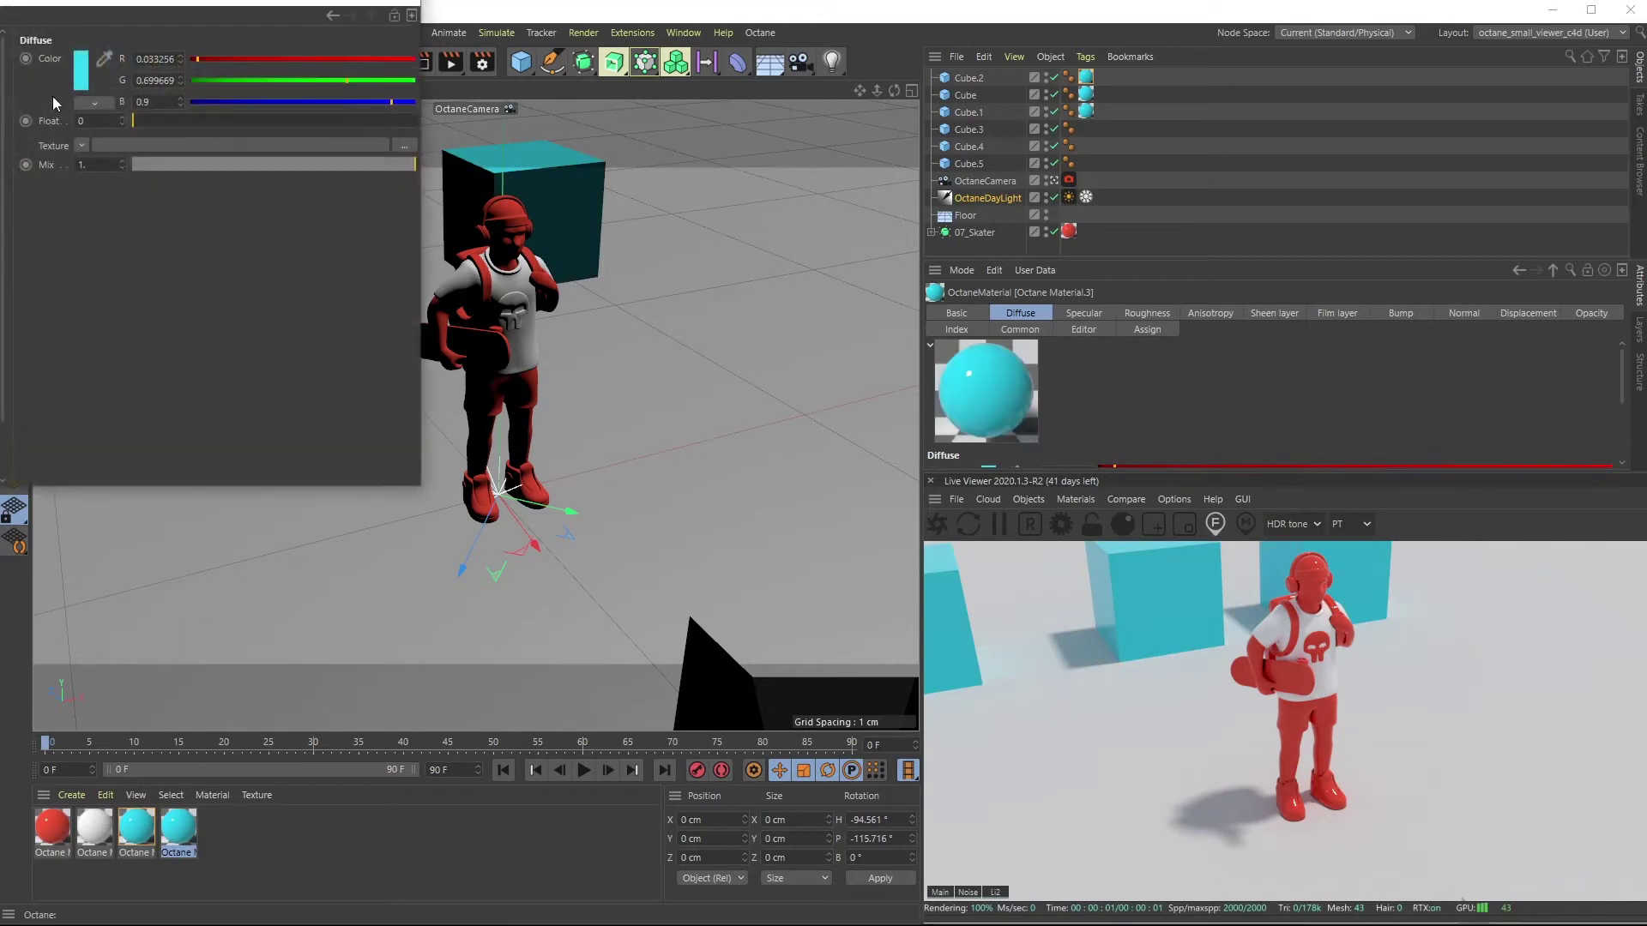
{"action": "left_click", "coordinate": [84, 66]}
{"action": "left_click", "coordinate": [19, 61]}
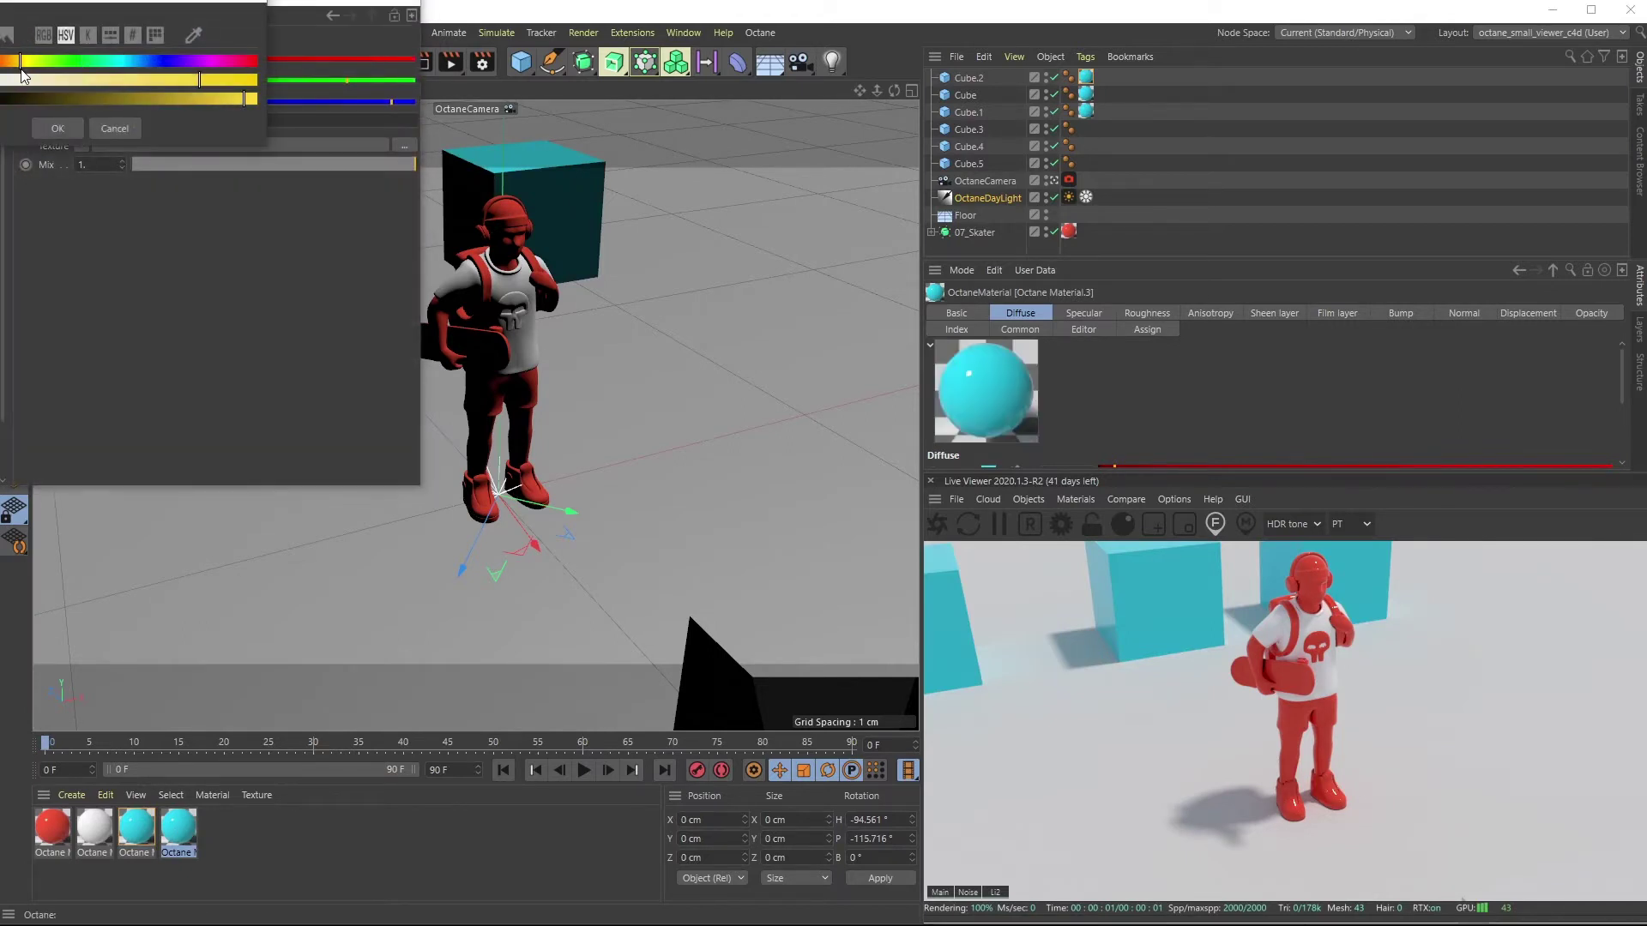
{"action": "left_click", "coordinate": [59, 127]}
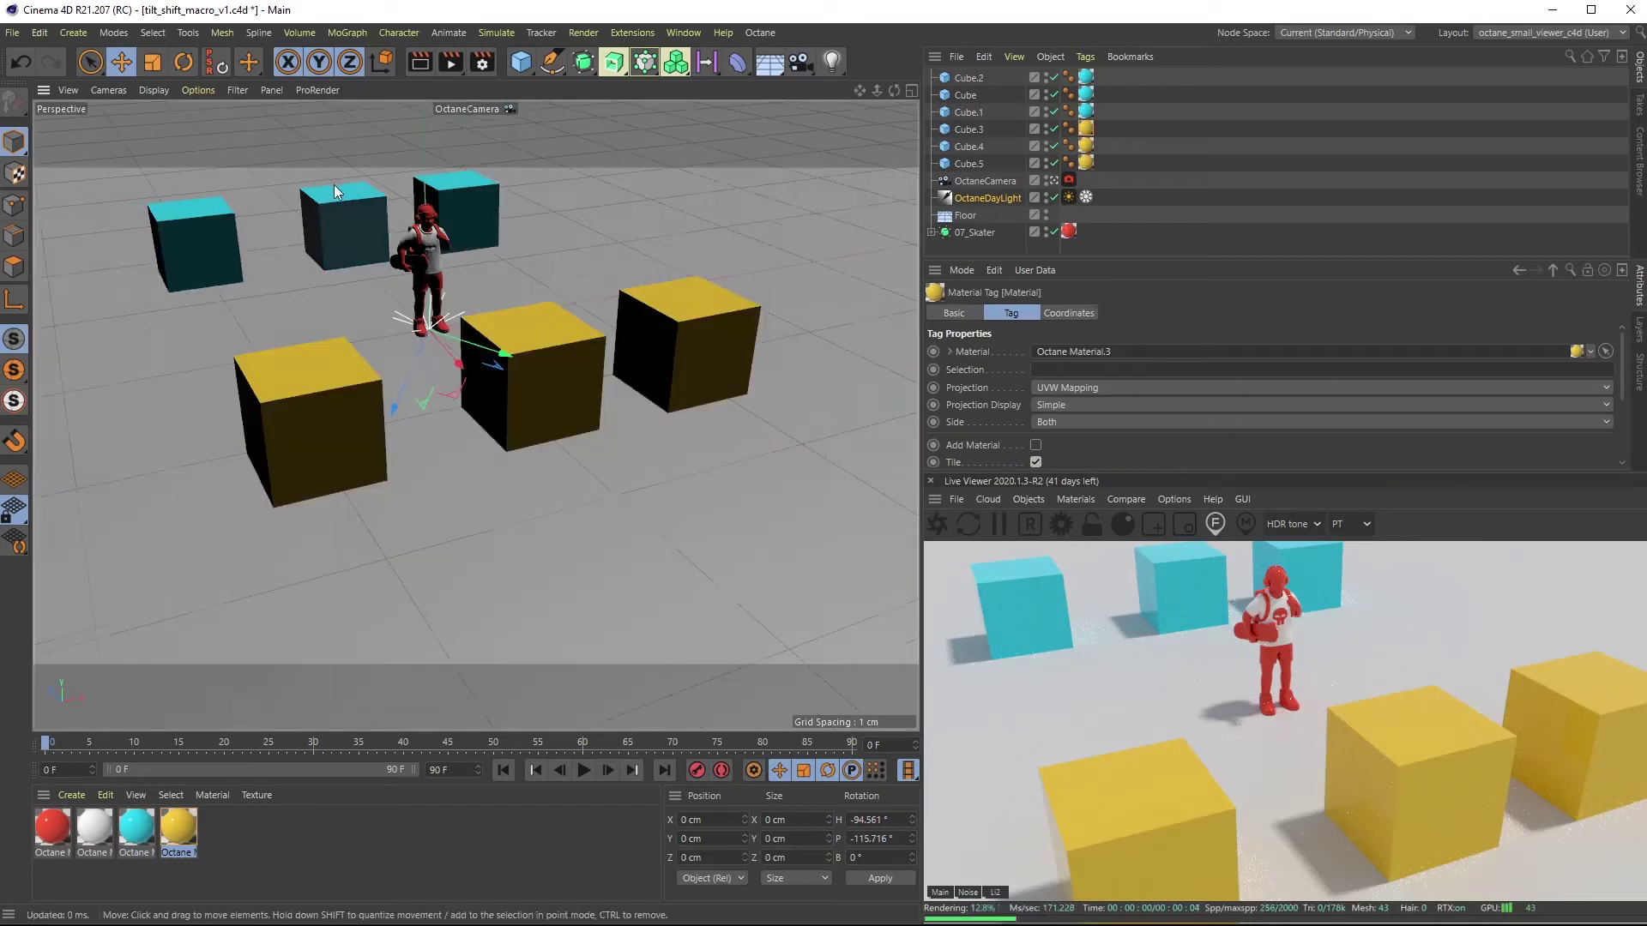
{"action": "scroll", "coordinate": [373, 204], "scroll_direction": "up", "scroll_amount": 5}
{"action": "scroll", "coordinate": [496, 267], "scroll_direction": "up", "scroll_amount": 3}
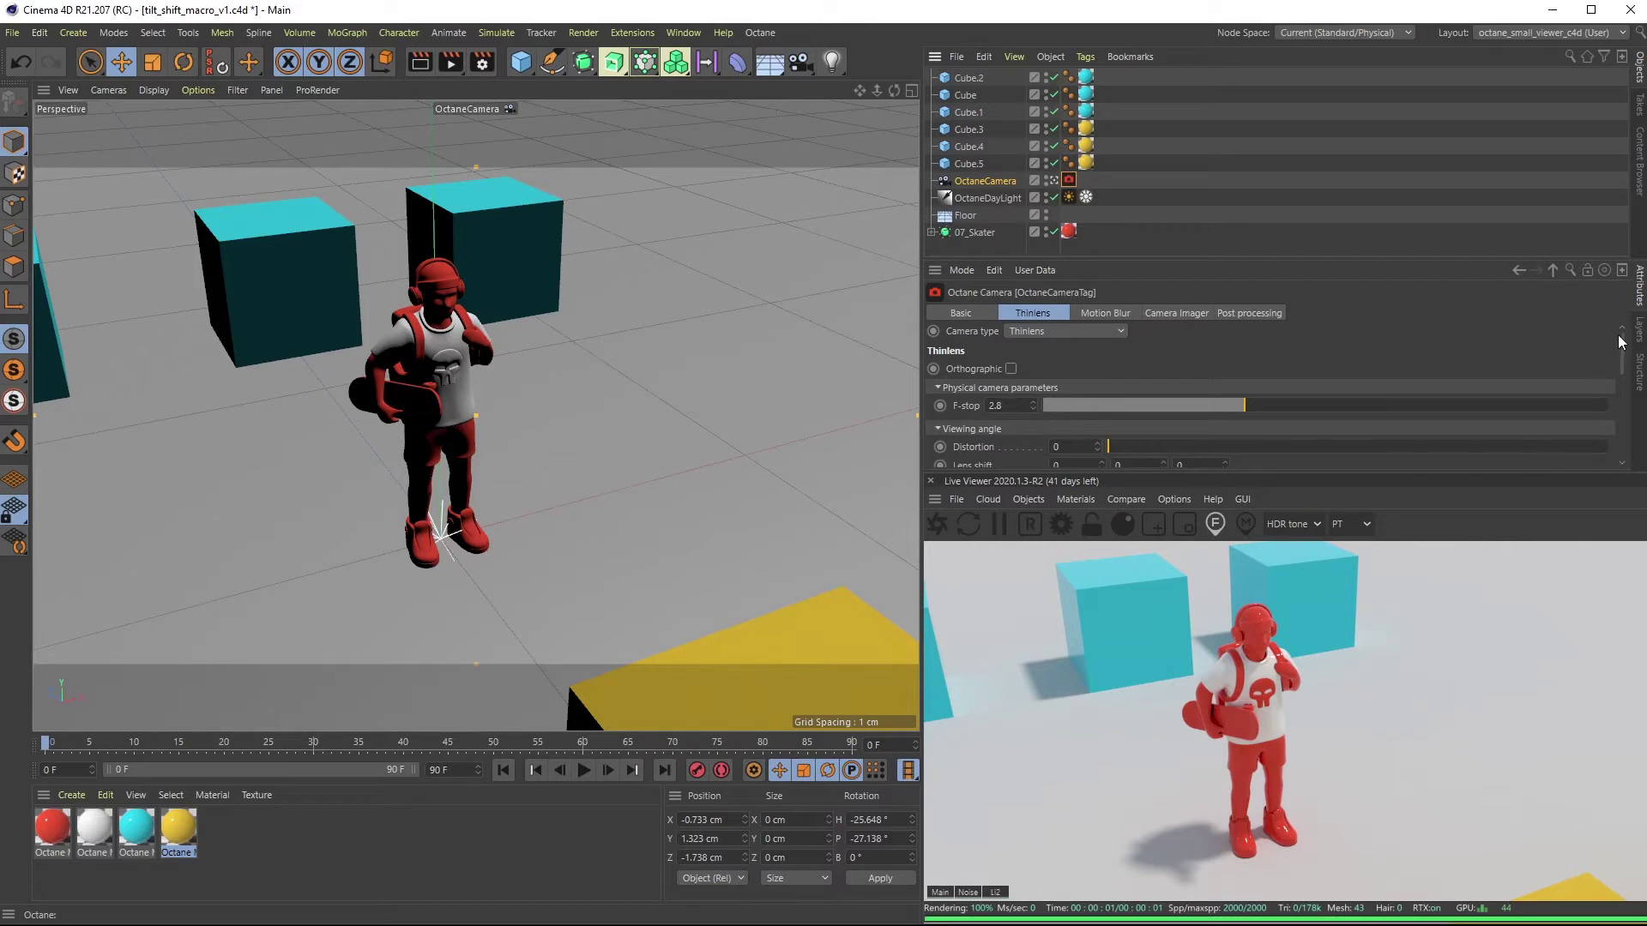
{"action": "left_click_drag", "start_coordinate": [1621, 343], "coordinate": [1624, 396]}
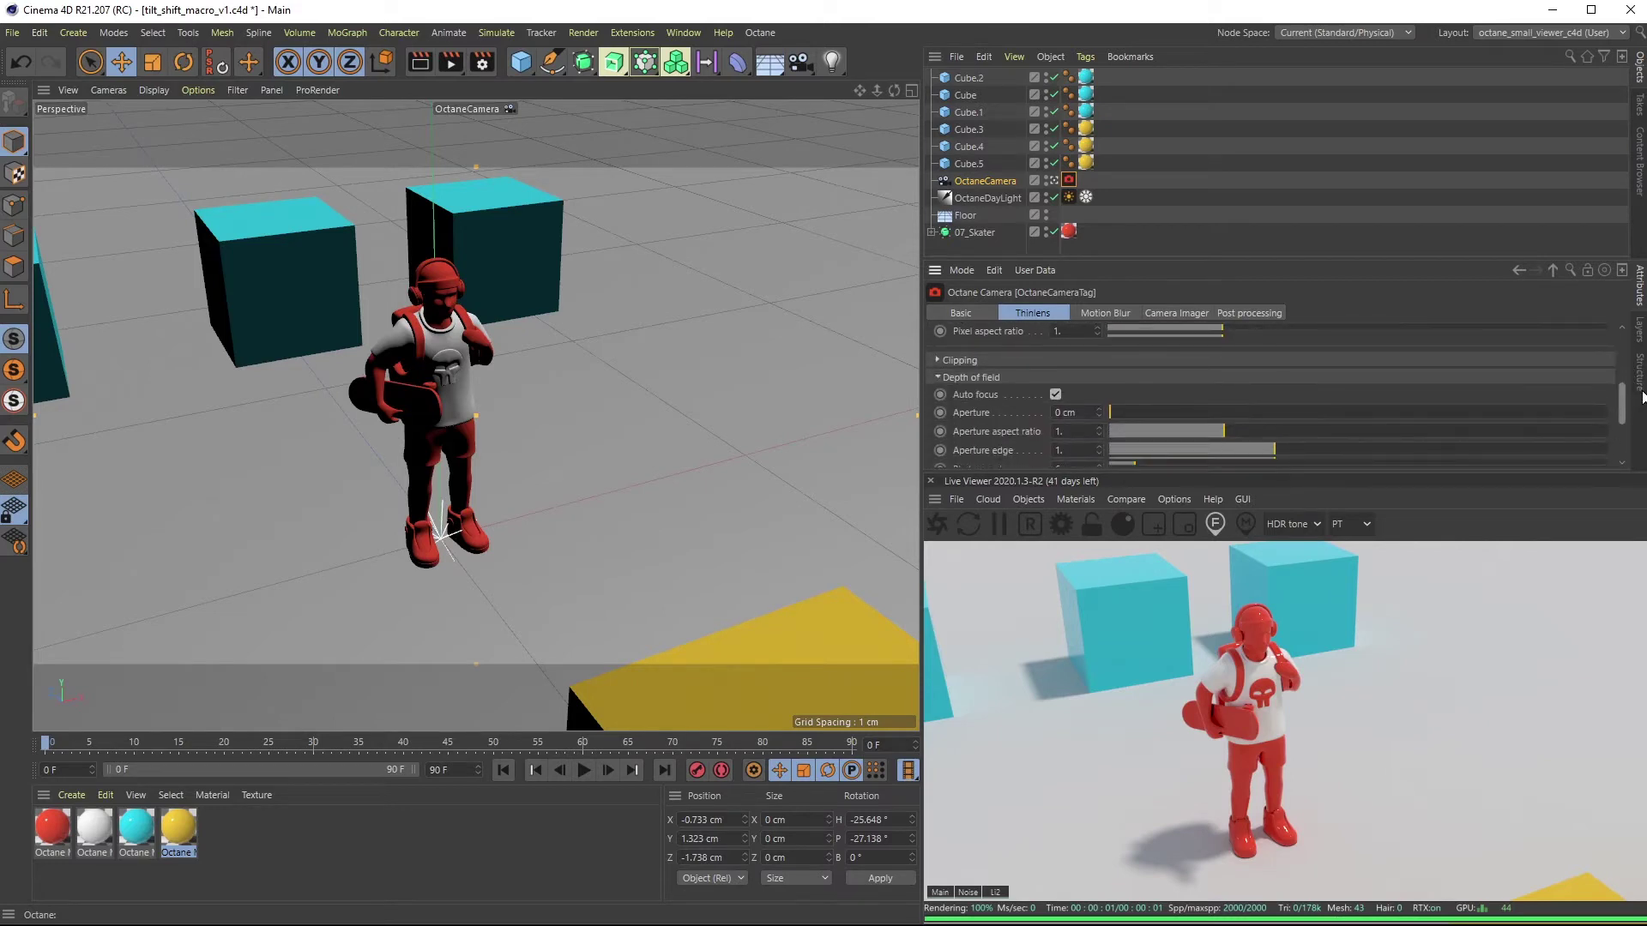
Uncheck Auto focus in the OctaneCamera's Thinlens depth-of-field settings.
{"action": "left_click", "coordinate": [1054, 394]}
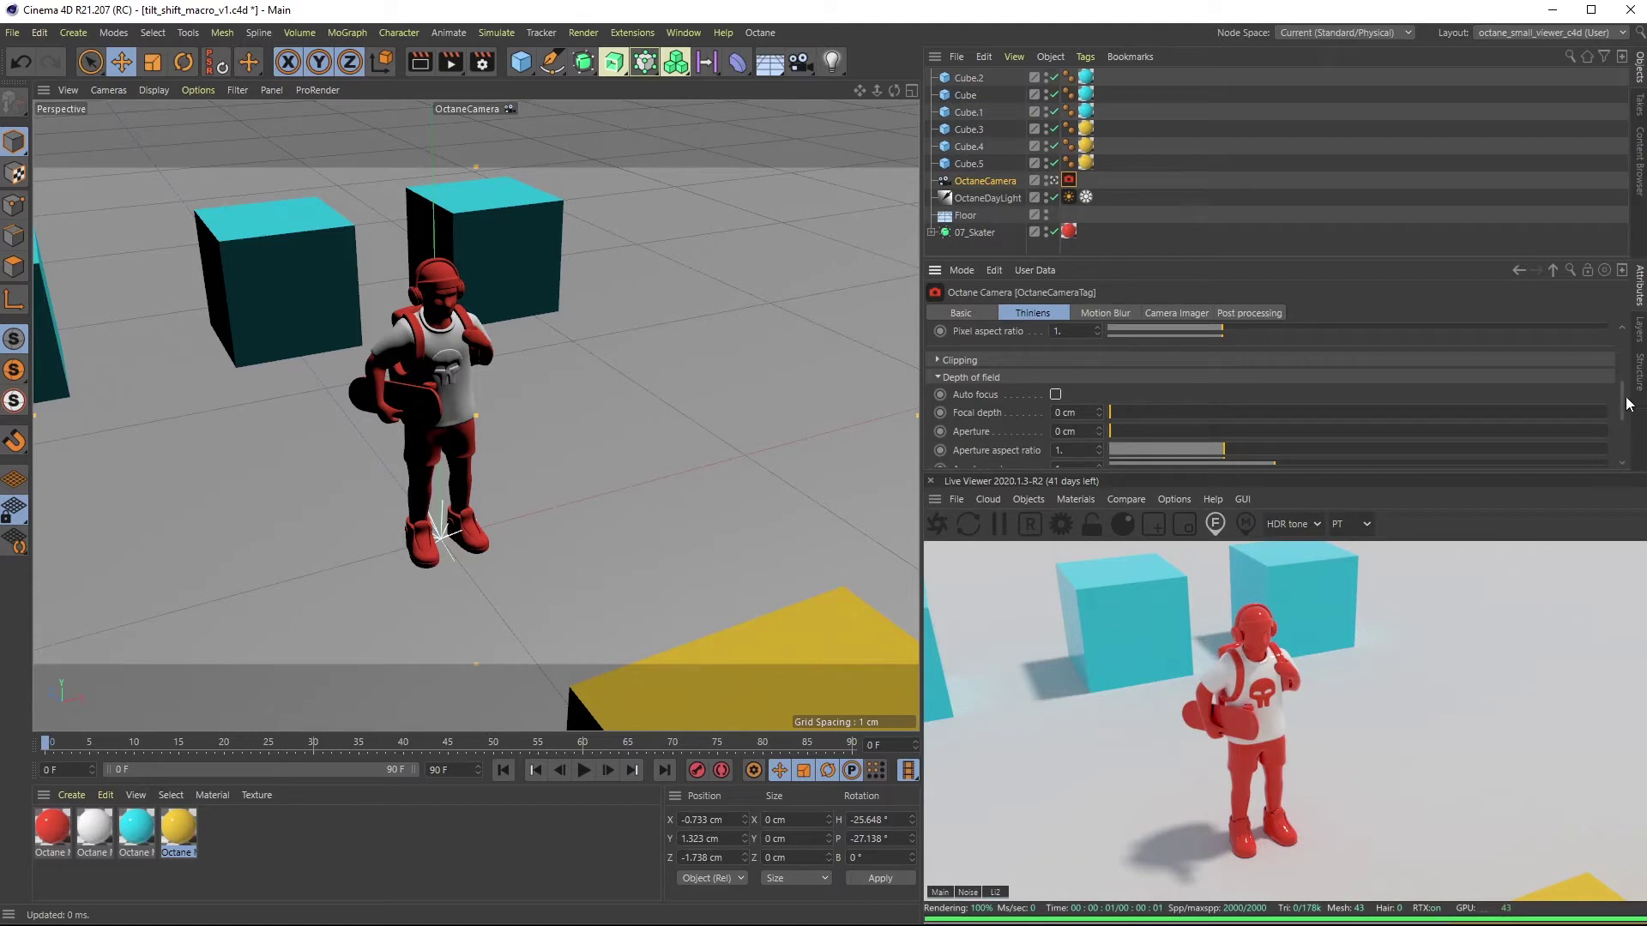
{"action": "left_click_drag", "start_coordinate": [1622, 412], "coordinate": [1621, 333]}
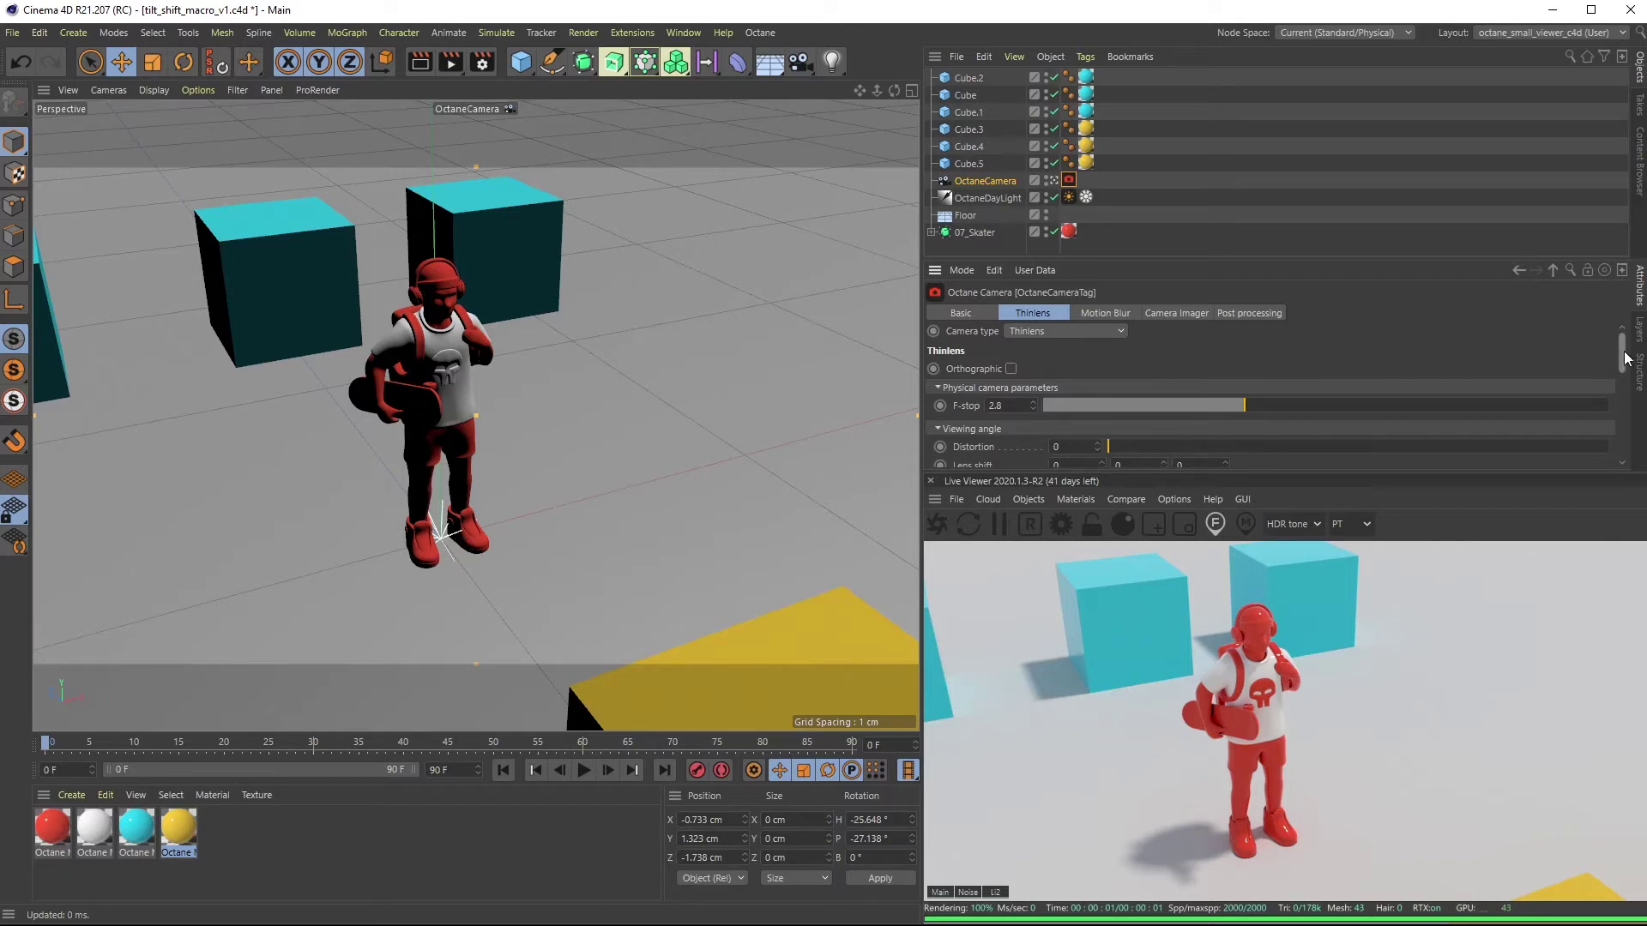
{"action": "mouse_move", "coordinate": [1625, 358]}
{"action": "left_mouse_down"}
{"action": "mouse_move", "coordinate": [1621, 406]}
{"action": "mouse_move", "coordinate": [1623, 351]}
{"action": "left_mouse_up"}
Sweep the F-stop slider from about 3.3 up through 17 and to its maximum.
{"action": "left_click_drag", "start_coordinate": [1246, 405], "coordinate": [1261, 405]}
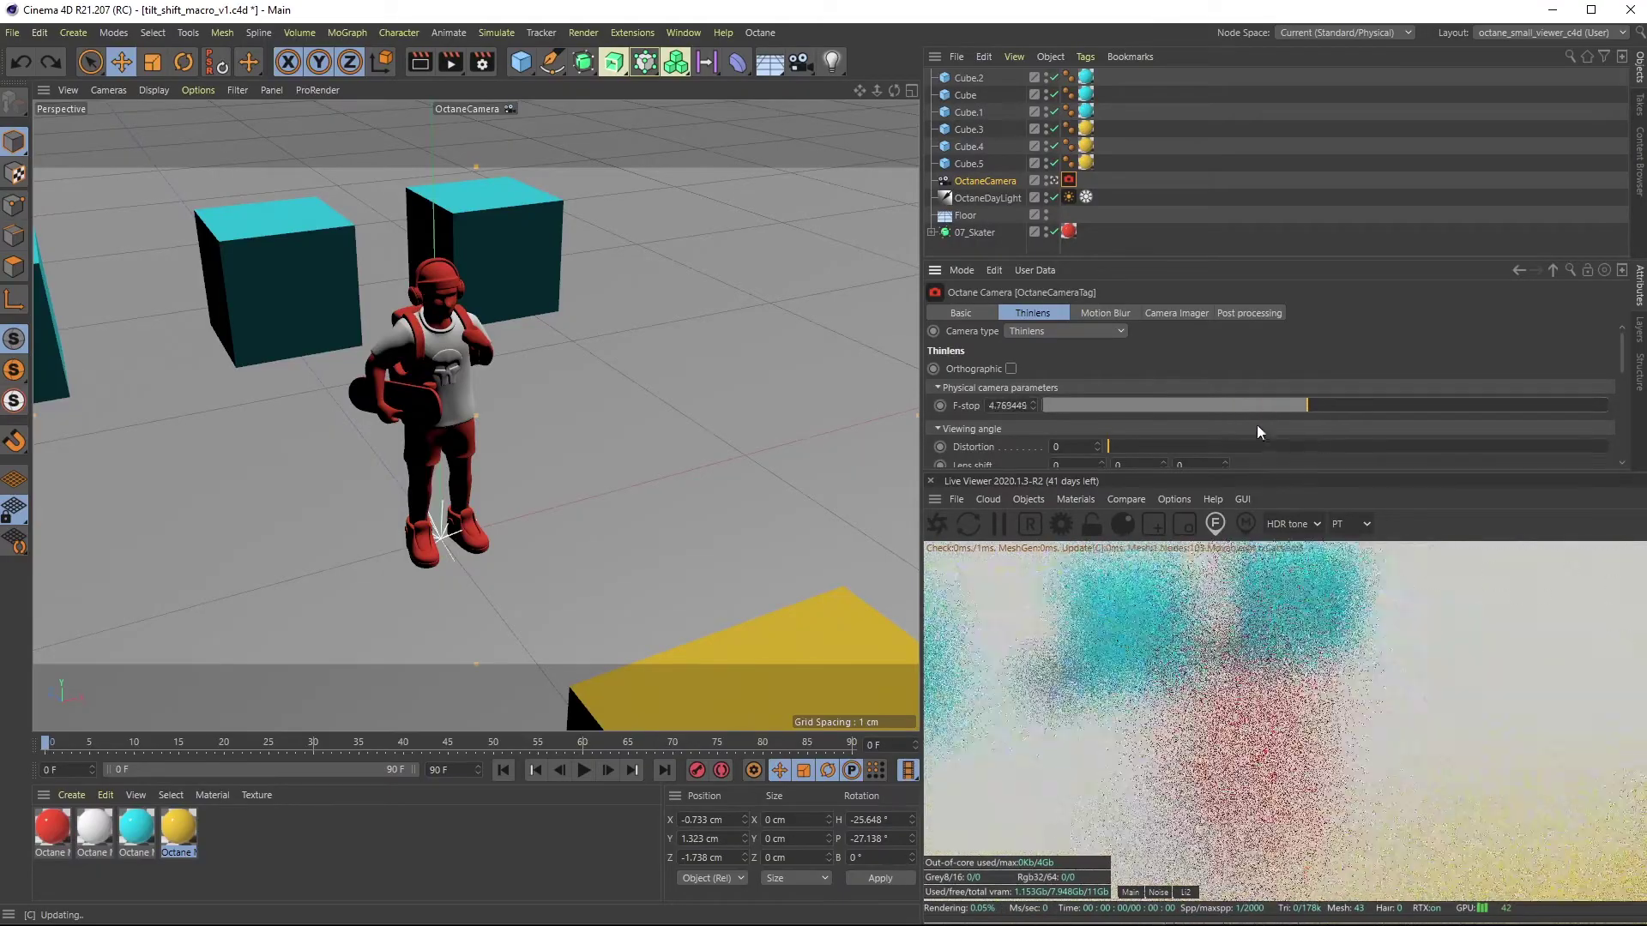
{"action": "left_click_drag", "start_coordinate": [1261, 406], "coordinate": [1305, 405]}
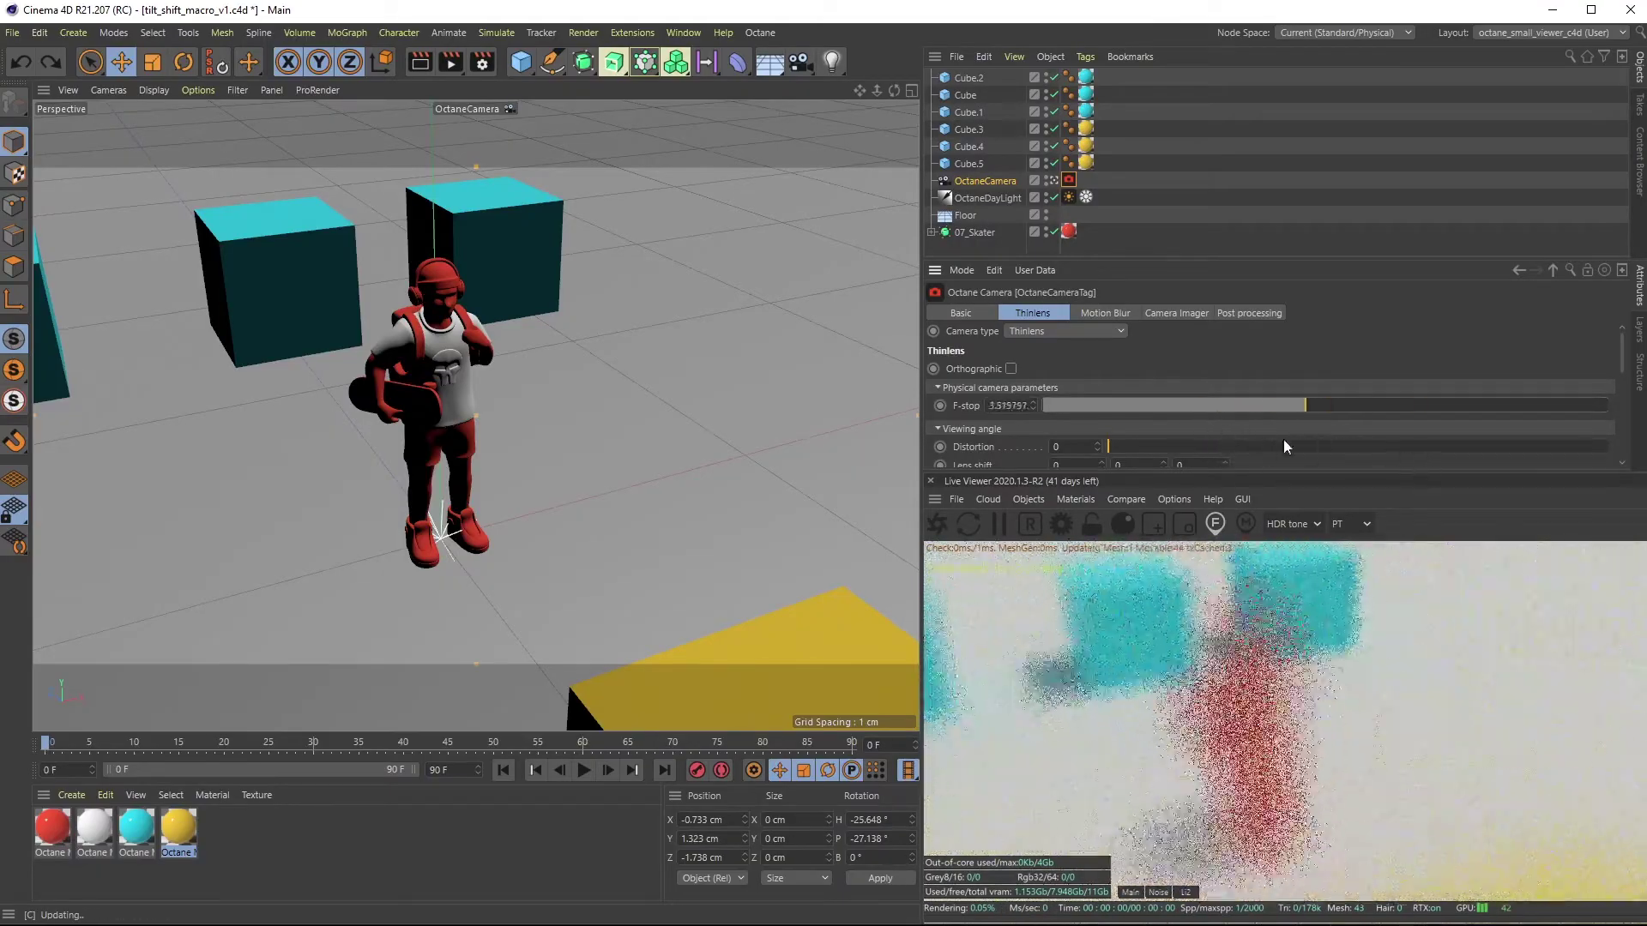
{"action": "mouse_move", "coordinate": [1305, 404]}
{"action": "left_mouse_down"}
{"action": "mouse_move", "coordinate": [1416, 406]}
{"action": "mouse_move", "coordinate": [1171, 406]}
{"action": "left_mouse_up"}
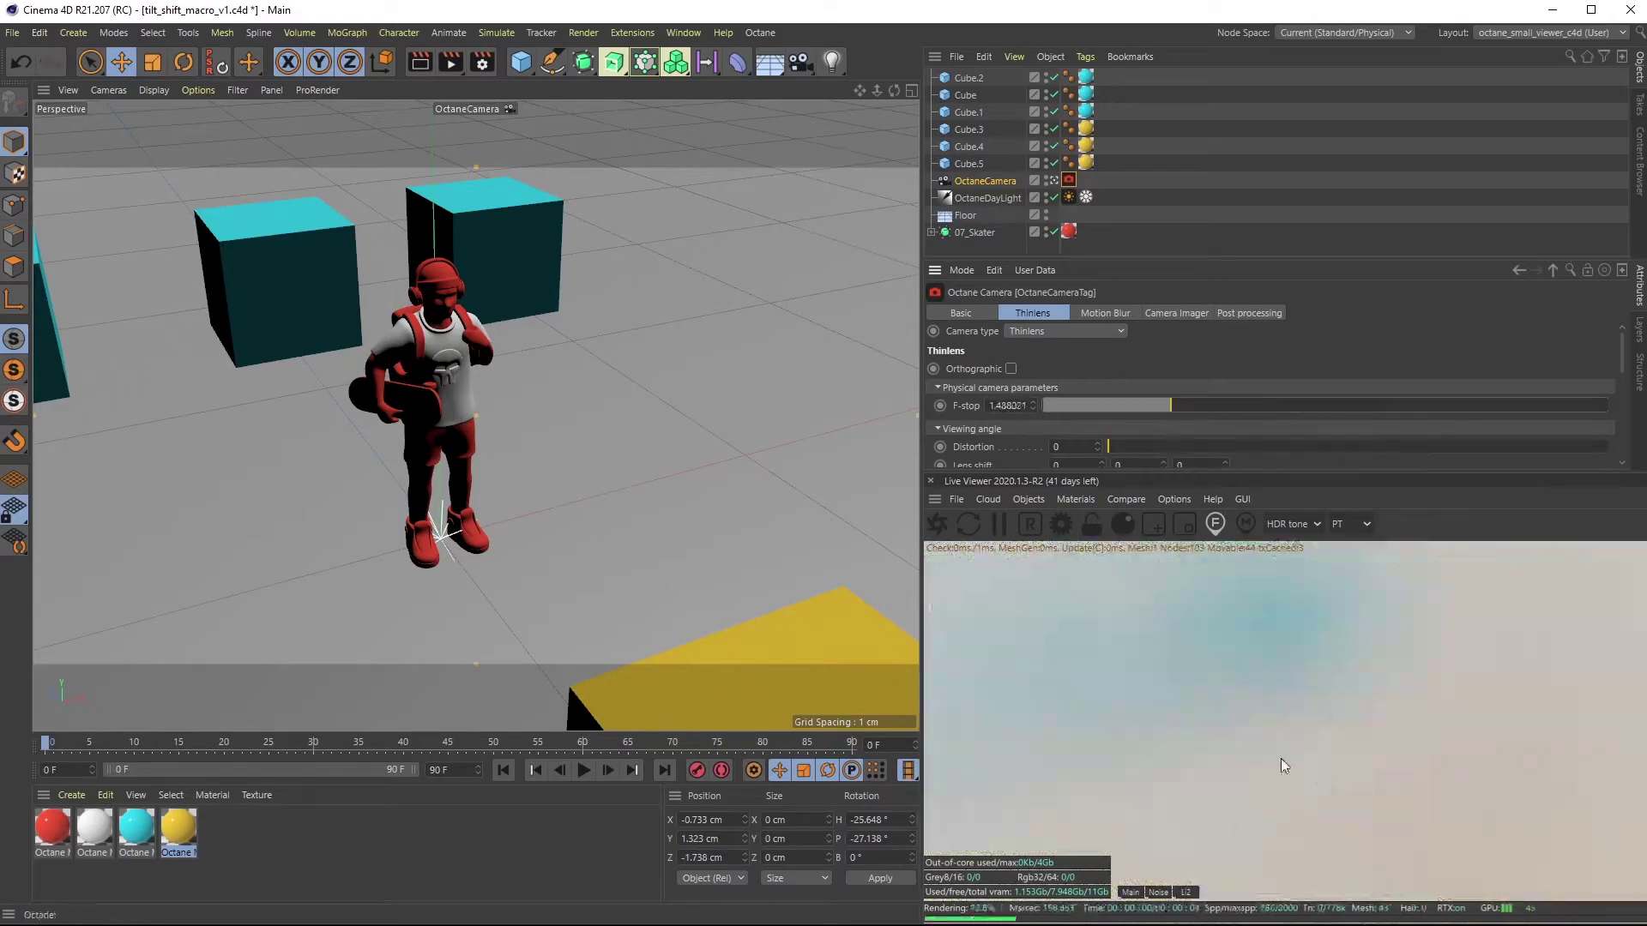
{"action": "mouse_move", "coordinate": [1181, 406]}
{"action": "left_mouse_down"}
{"action": "mouse_move", "coordinate": [1602, 408]}
{"action": "mouse_move", "coordinate": [1554, 406]}
{"action": "left_mouse_up"}
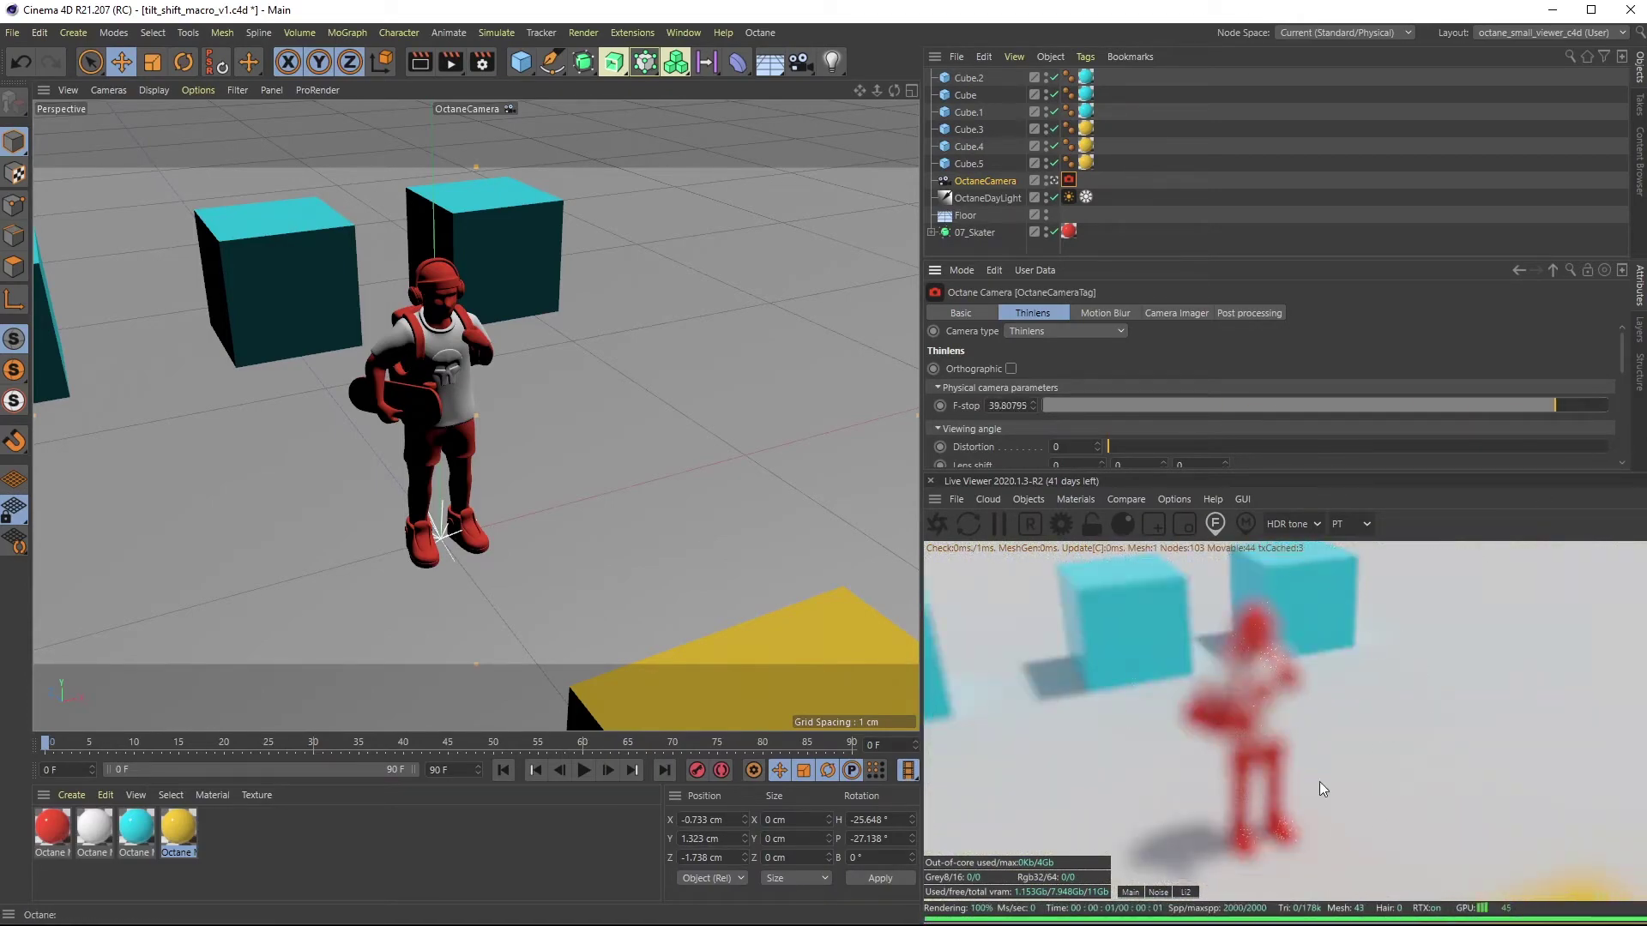
{"action": "left_click_drag", "start_coordinate": [1556, 406], "coordinate": [1468, 406]}
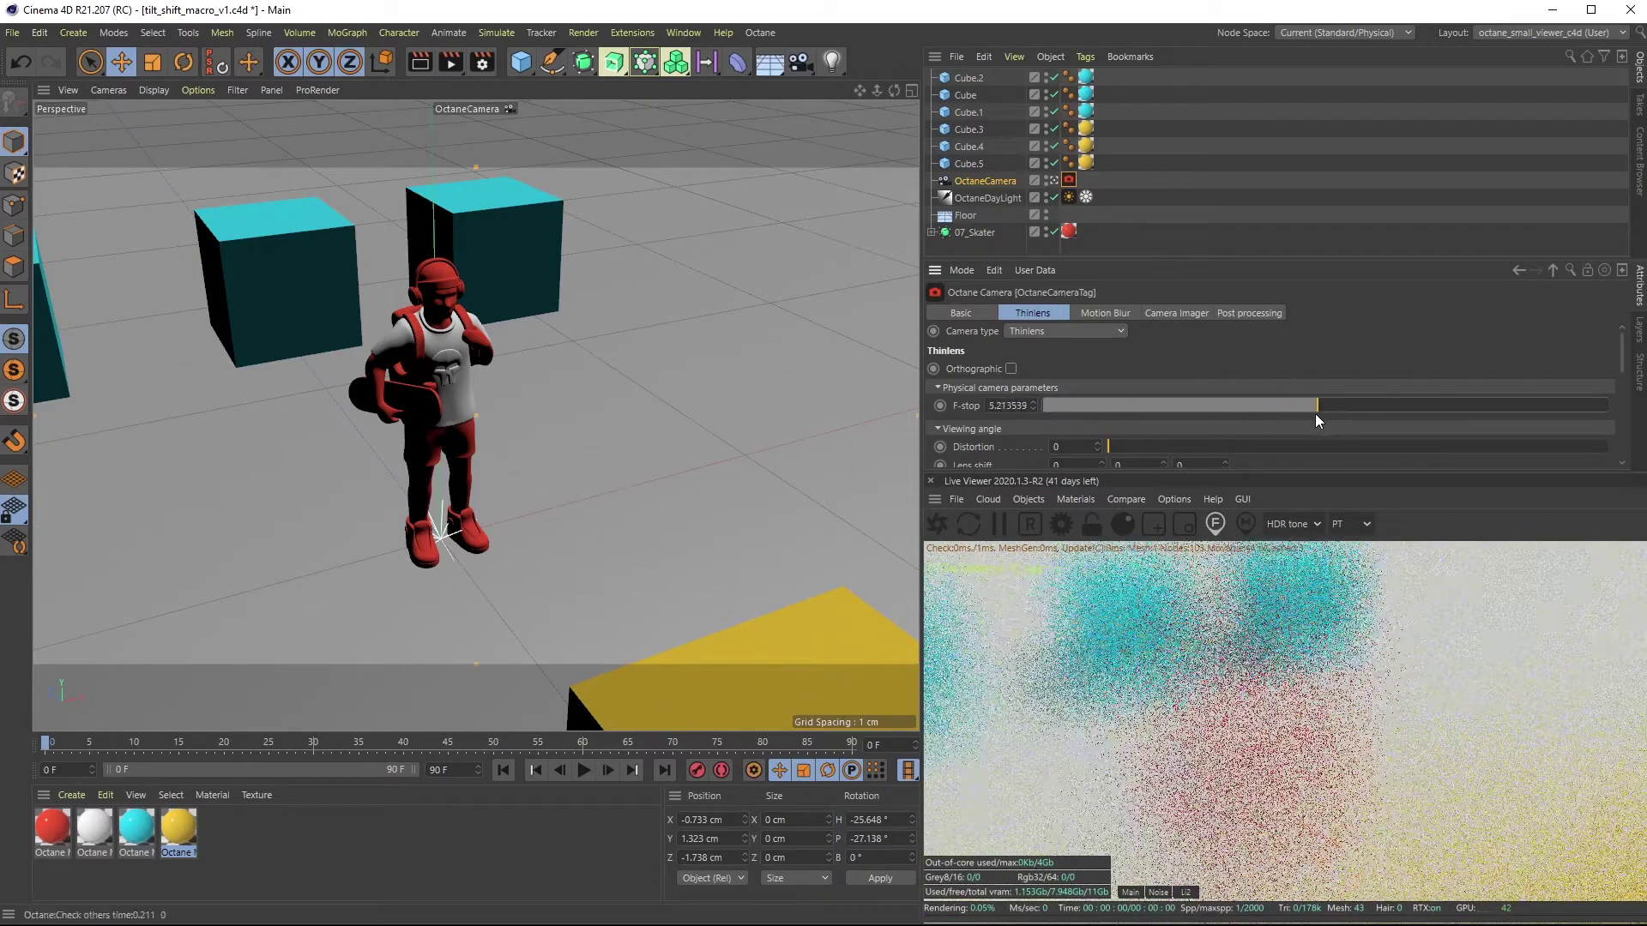
{"action": "left_click", "coordinate": [1497, 405]}
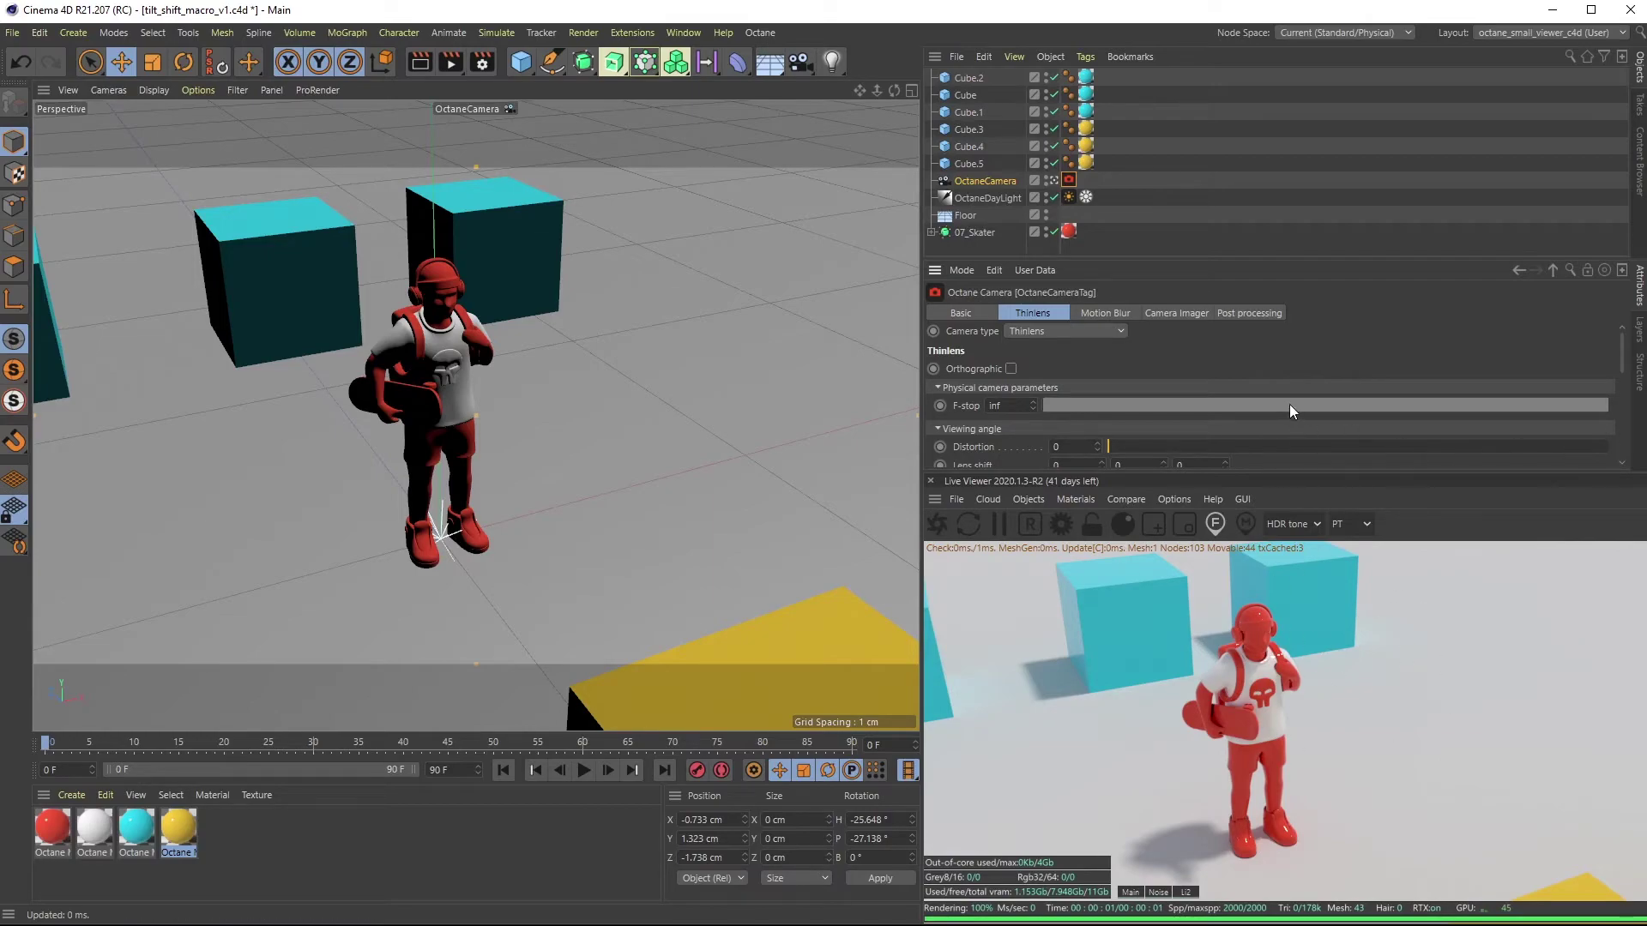
Drop the F-stop to about 2.3, then raise it back to around 20-22.
{"action": "mouse_move", "coordinate": [1290, 404]}
{"action": "left_mouse_down"}
{"action": "mouse_move", "coordinate": [1204, 401]}
{"action": "mouse_move", "coordinate": [1254, 405]}
{"action": "left_mouse_up"}
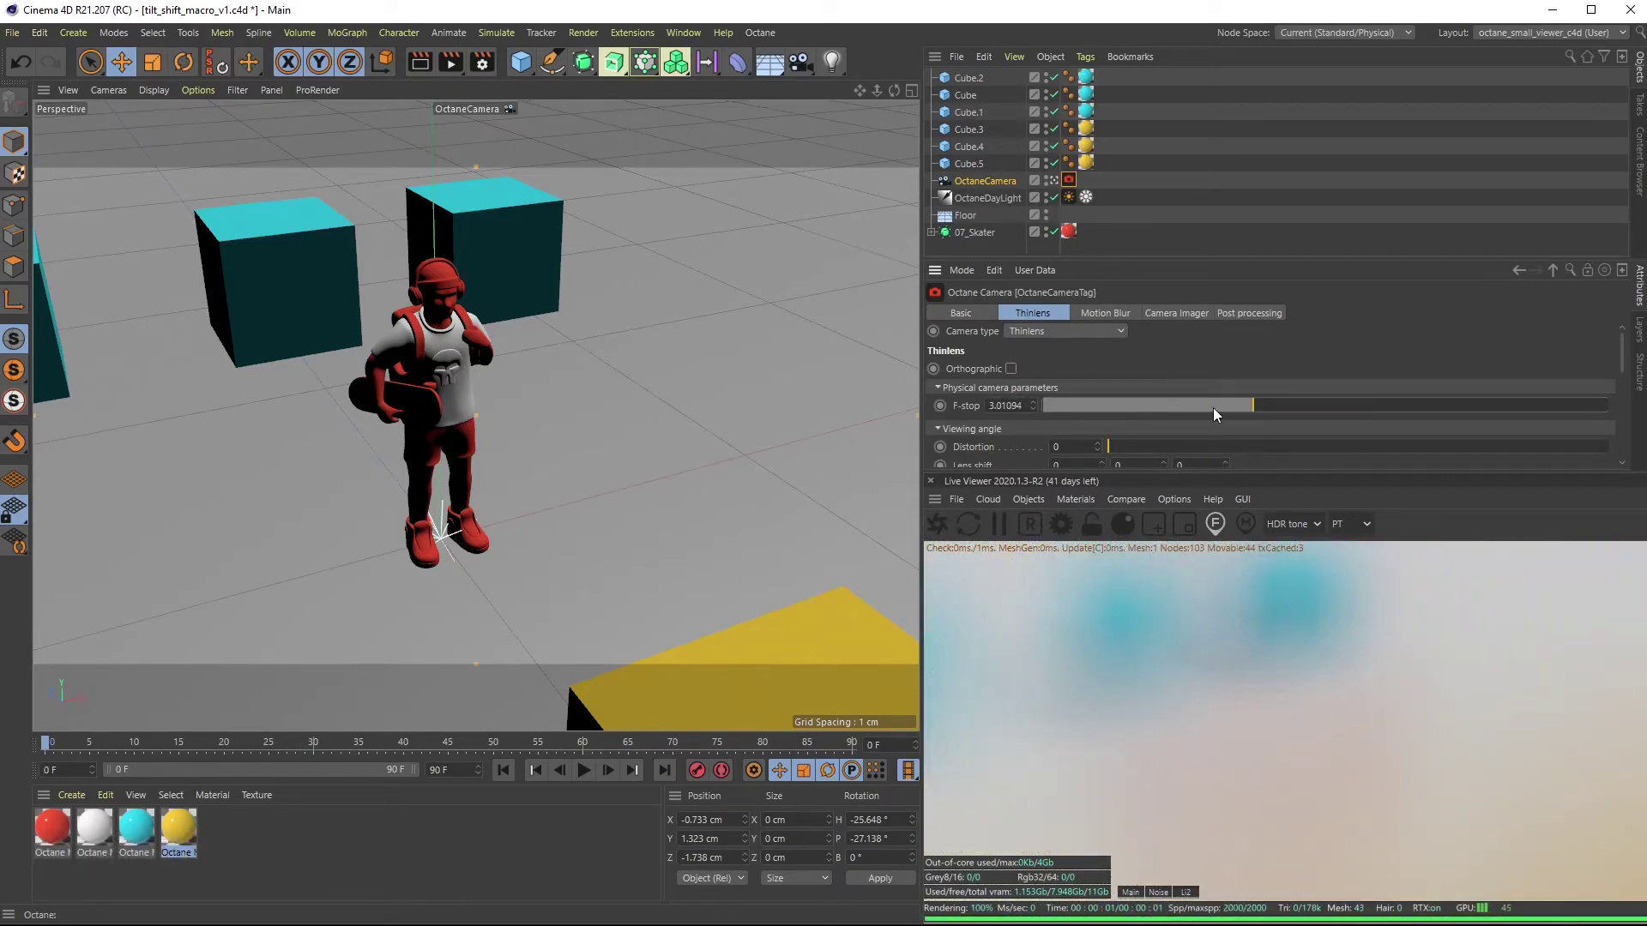
{"action": "left_click_drag", "start_coordinate": [1213, 407], "coordinate": [1431, 380]}
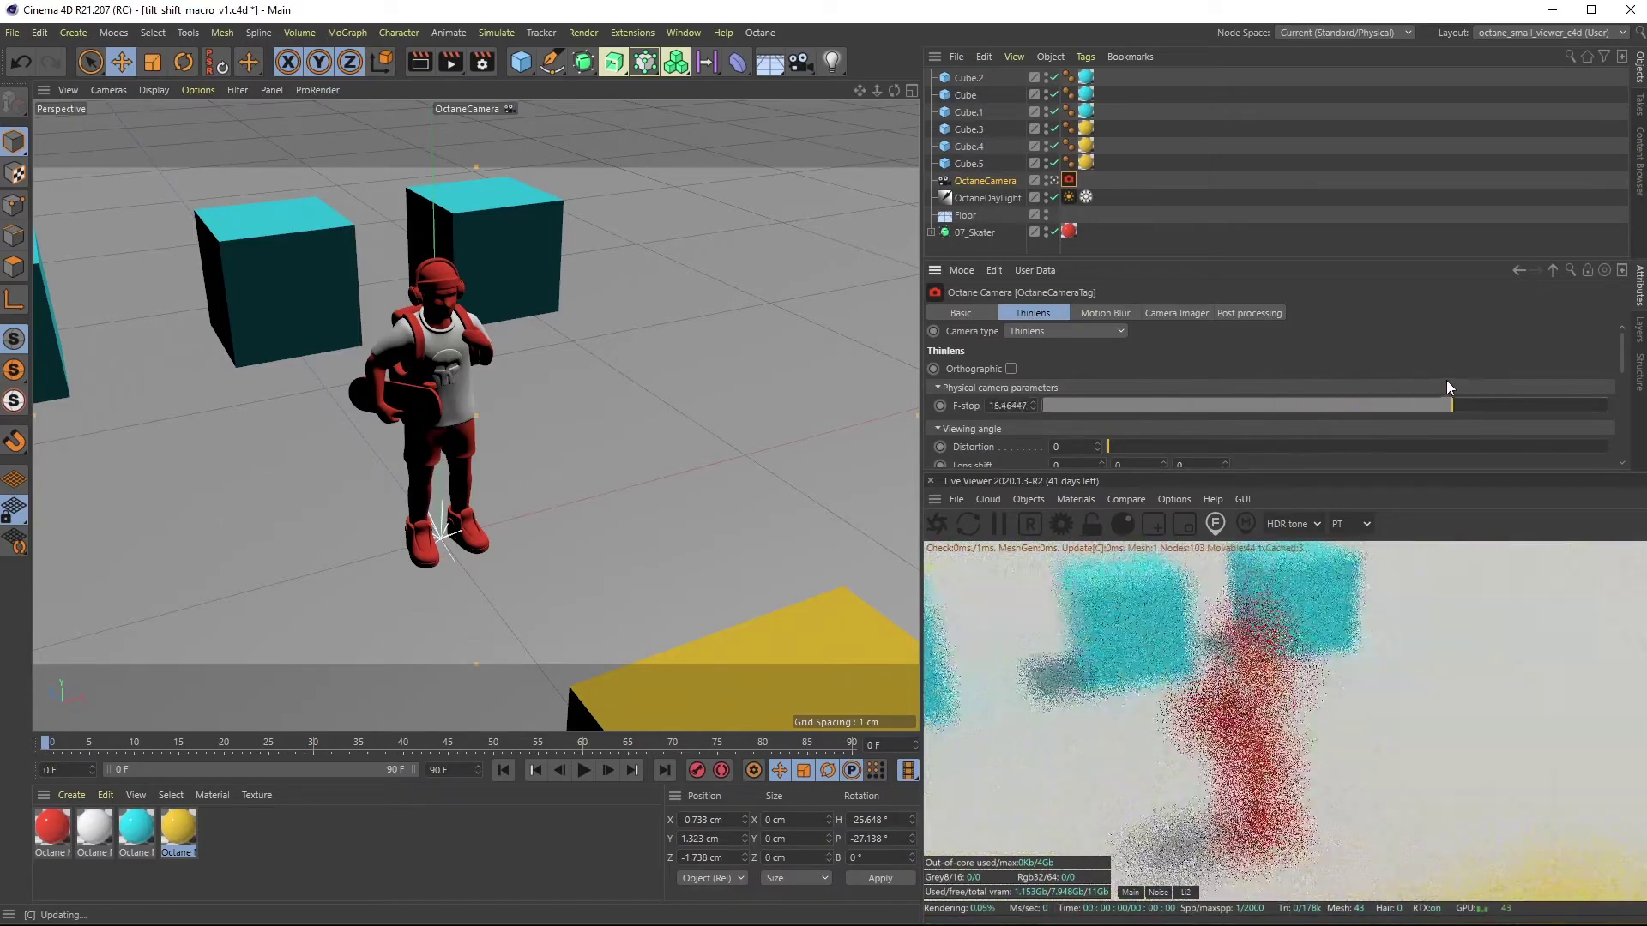
{"action": "left_click_drag", "start_coordinate": [1431, 371], "coordinate": [1473, 386]}
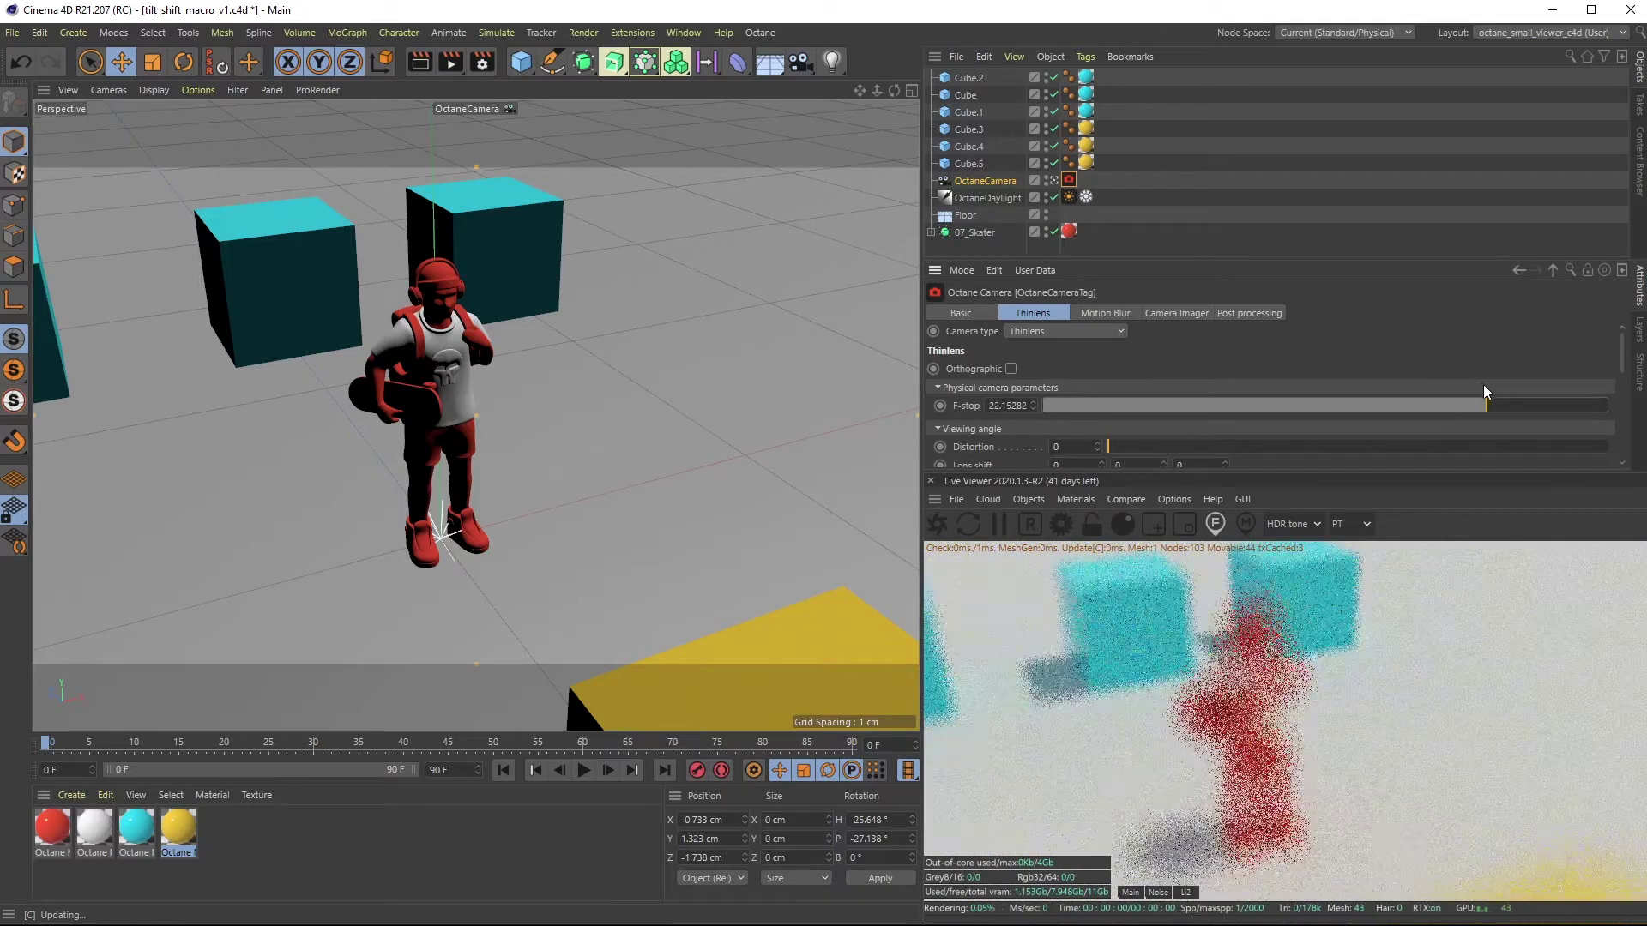
{"action": "mouse_move", "coordinate": [1473, 387]}
{"action": "left_mouse_down"}
{"action": "mouse_move", "coordinate": [1470, 405]}
{"action": "mouse_move", "coordinate": [1506, 404]}
{"action": "left_mouse_up"}
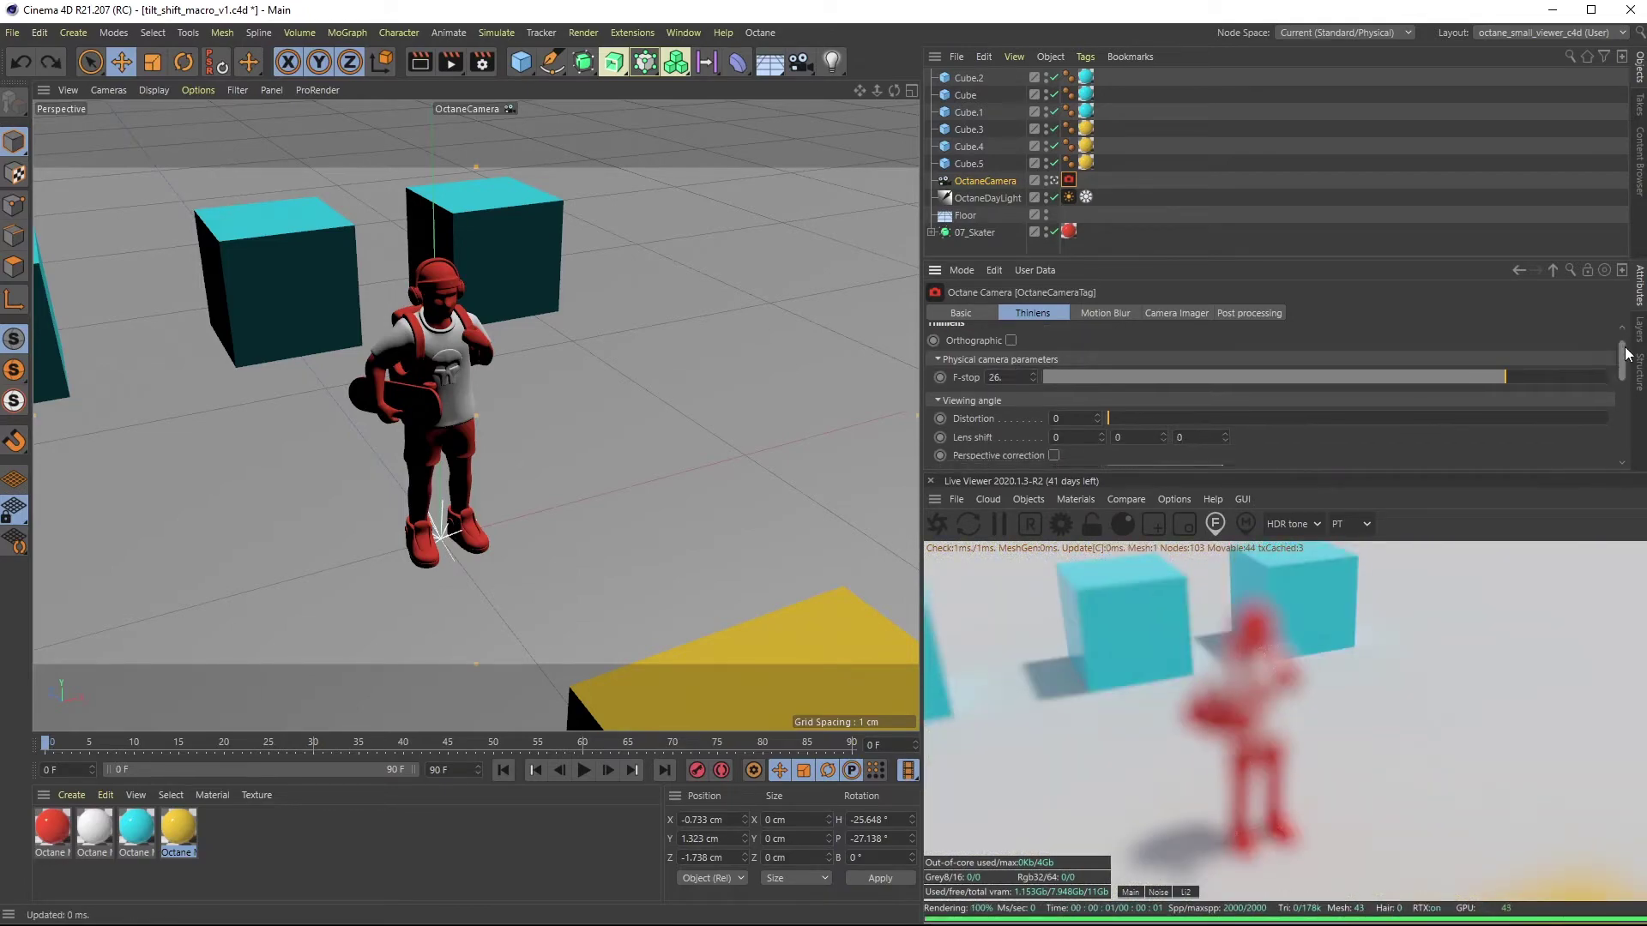
{"action": "left_click_drag", "start_coordinate": [1624, 345], "coordinate": [1622, 407]}
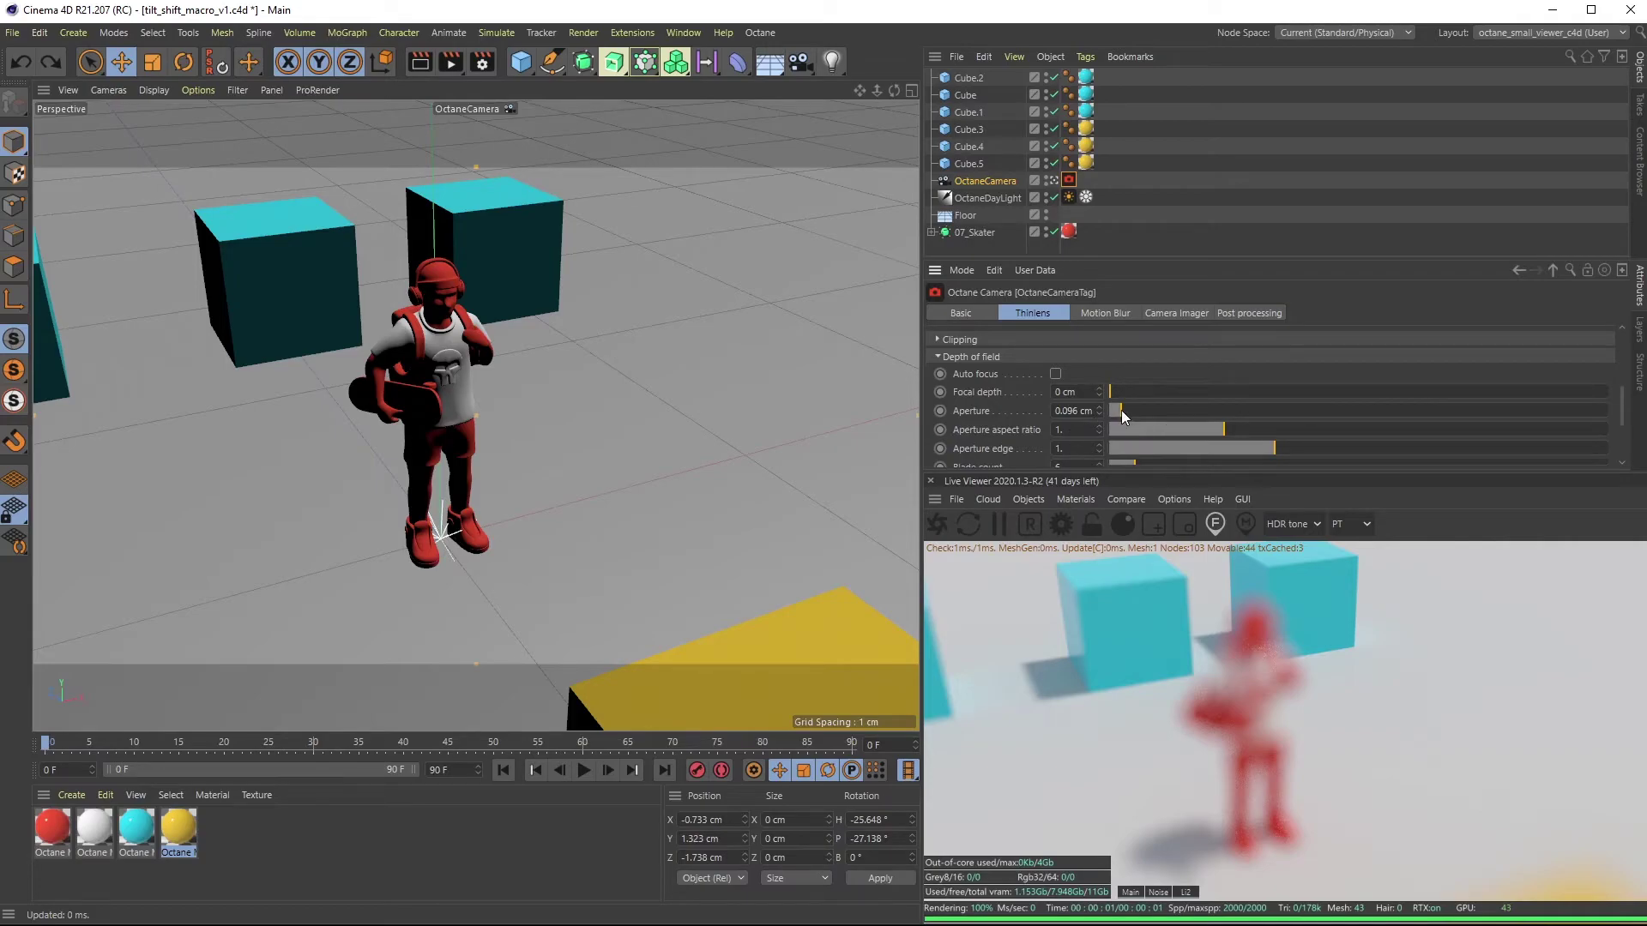
Widen the Aperture slider to test larger values with F-stop at 26.
{"action": "left_click_drag", "start_coordinate": [1121, 412], "coordinate": [1326, 411]}
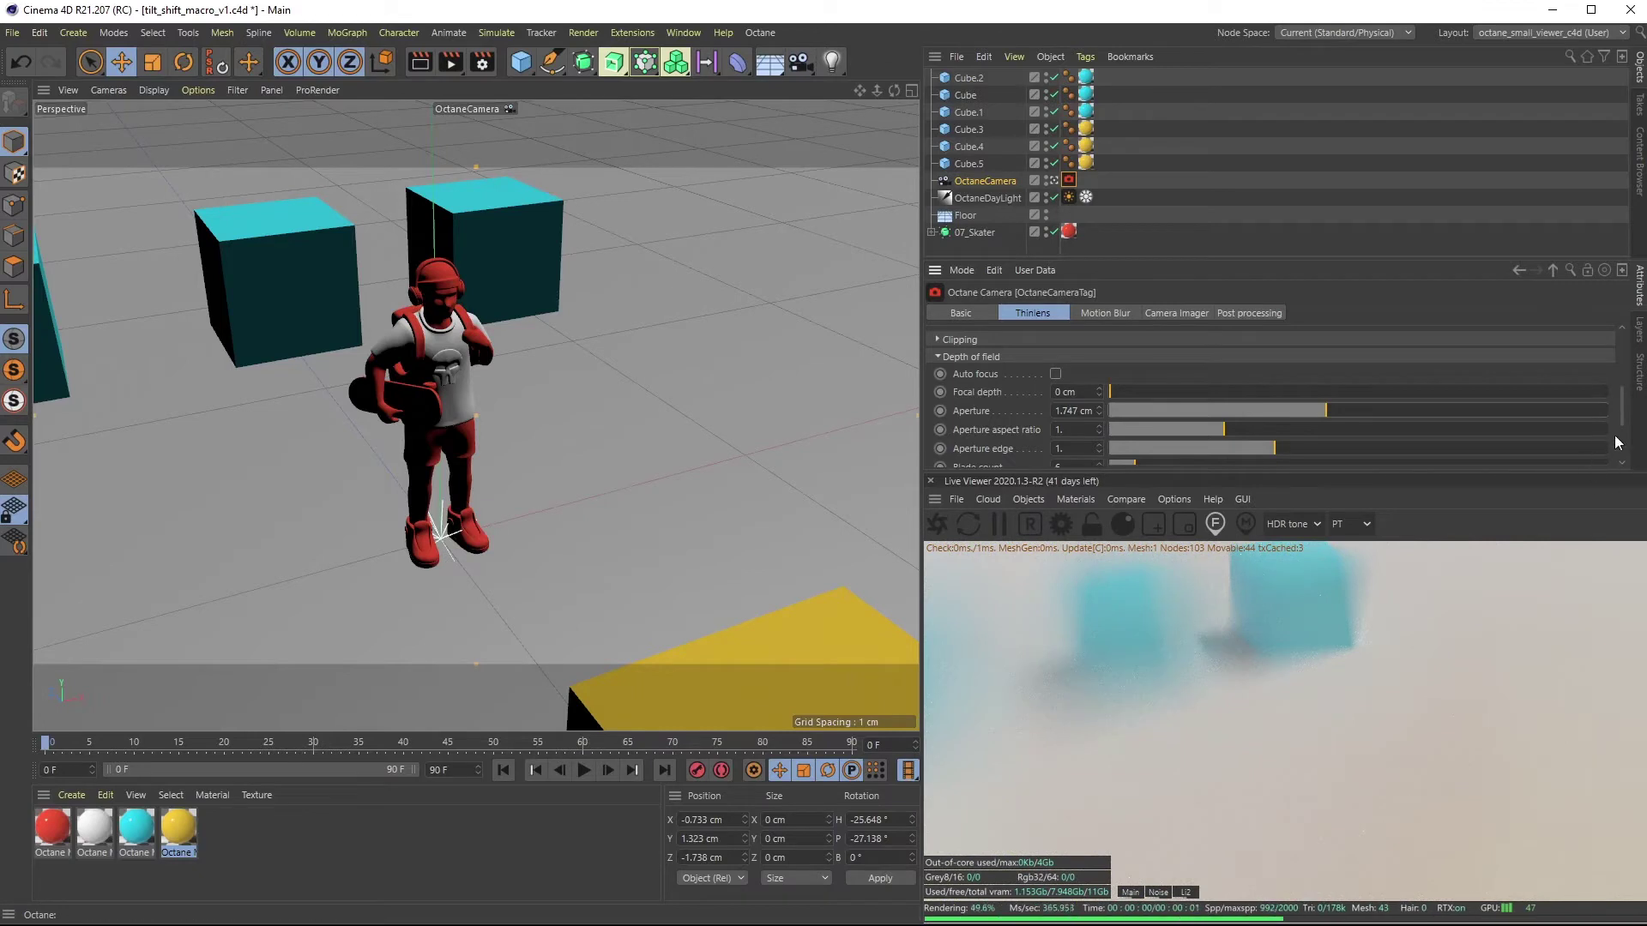
{"action": "scroll", "coordinate": [1624, 360], "scroll_direction": "up", "scroll_amount": 3}
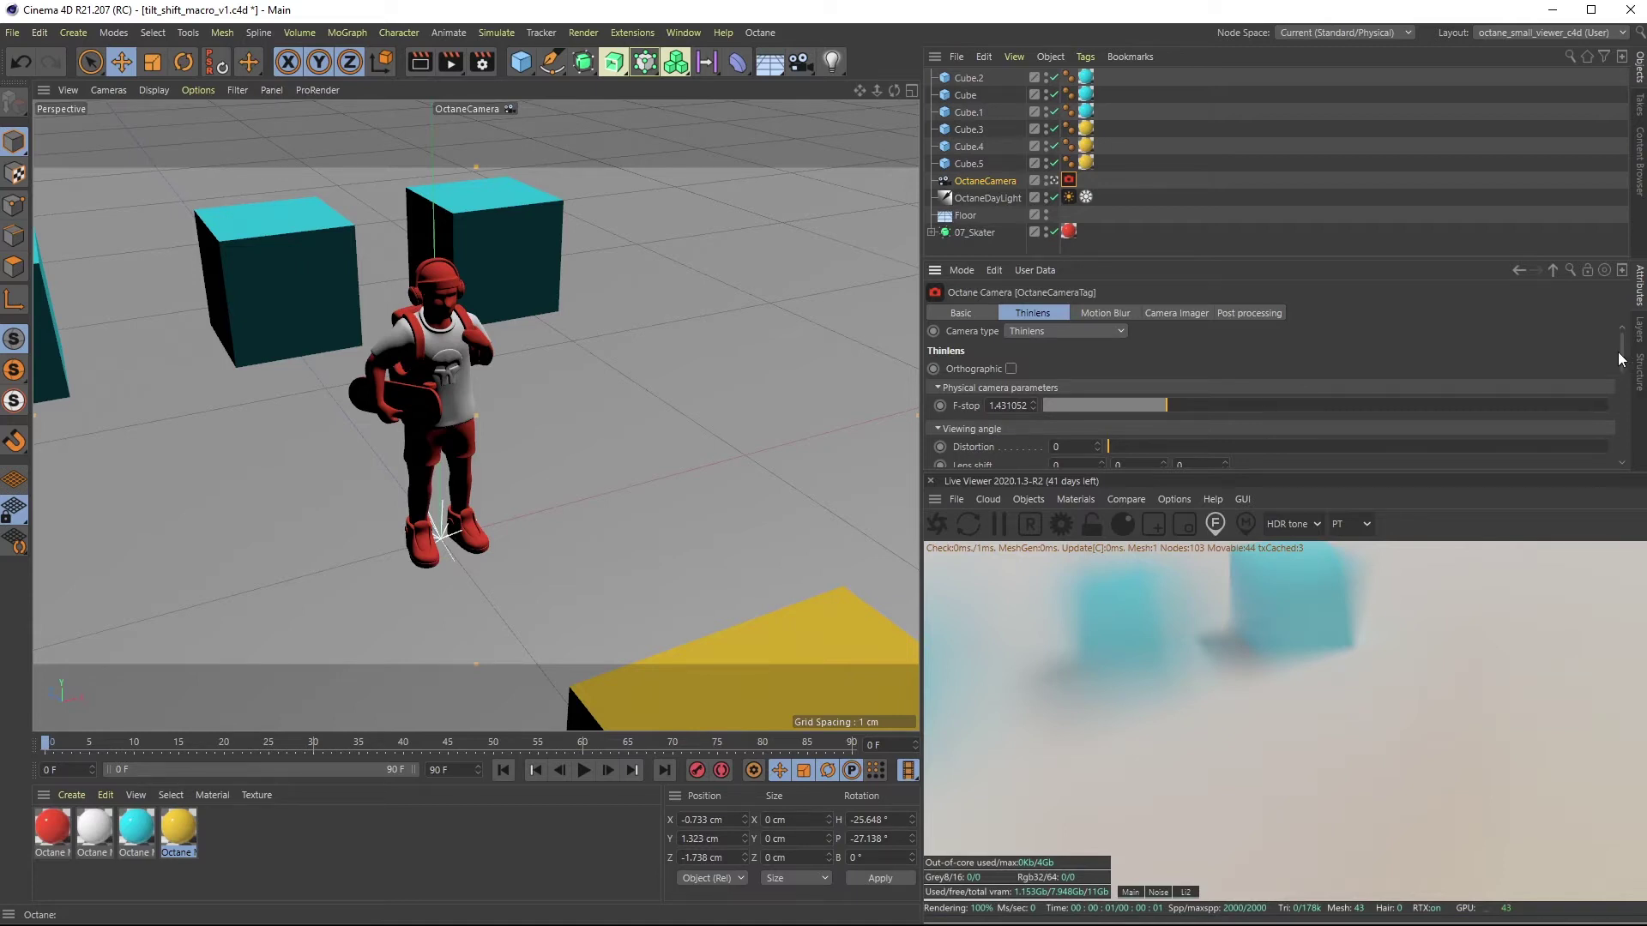
{"action": "left_click_drag", "start_coordinate": [1621, 358], "coordinate": [1620, 425]}
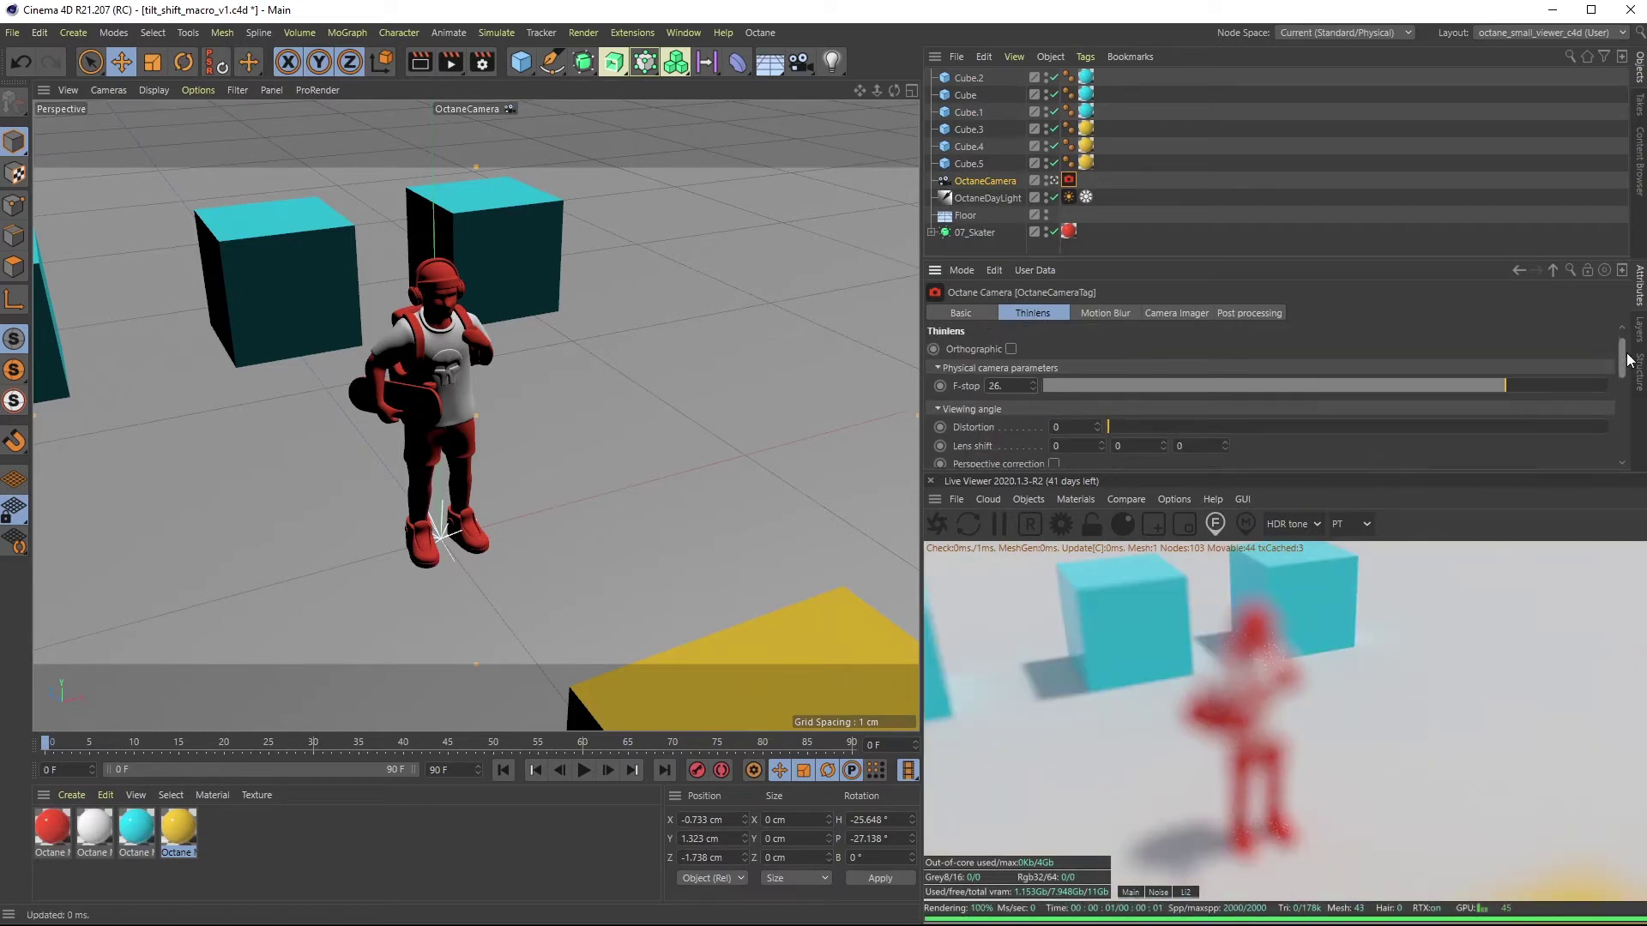
{"action": "mouse_move", "coordinate": [1624, 412]}
{"action": "left_mouse_down"}
{"action": "mouse_move", "coordinate": [1630, 362]}
{"action": "mouse_move", "coordinate": [1604, 421]}
{"action": "left_mouse_up"}
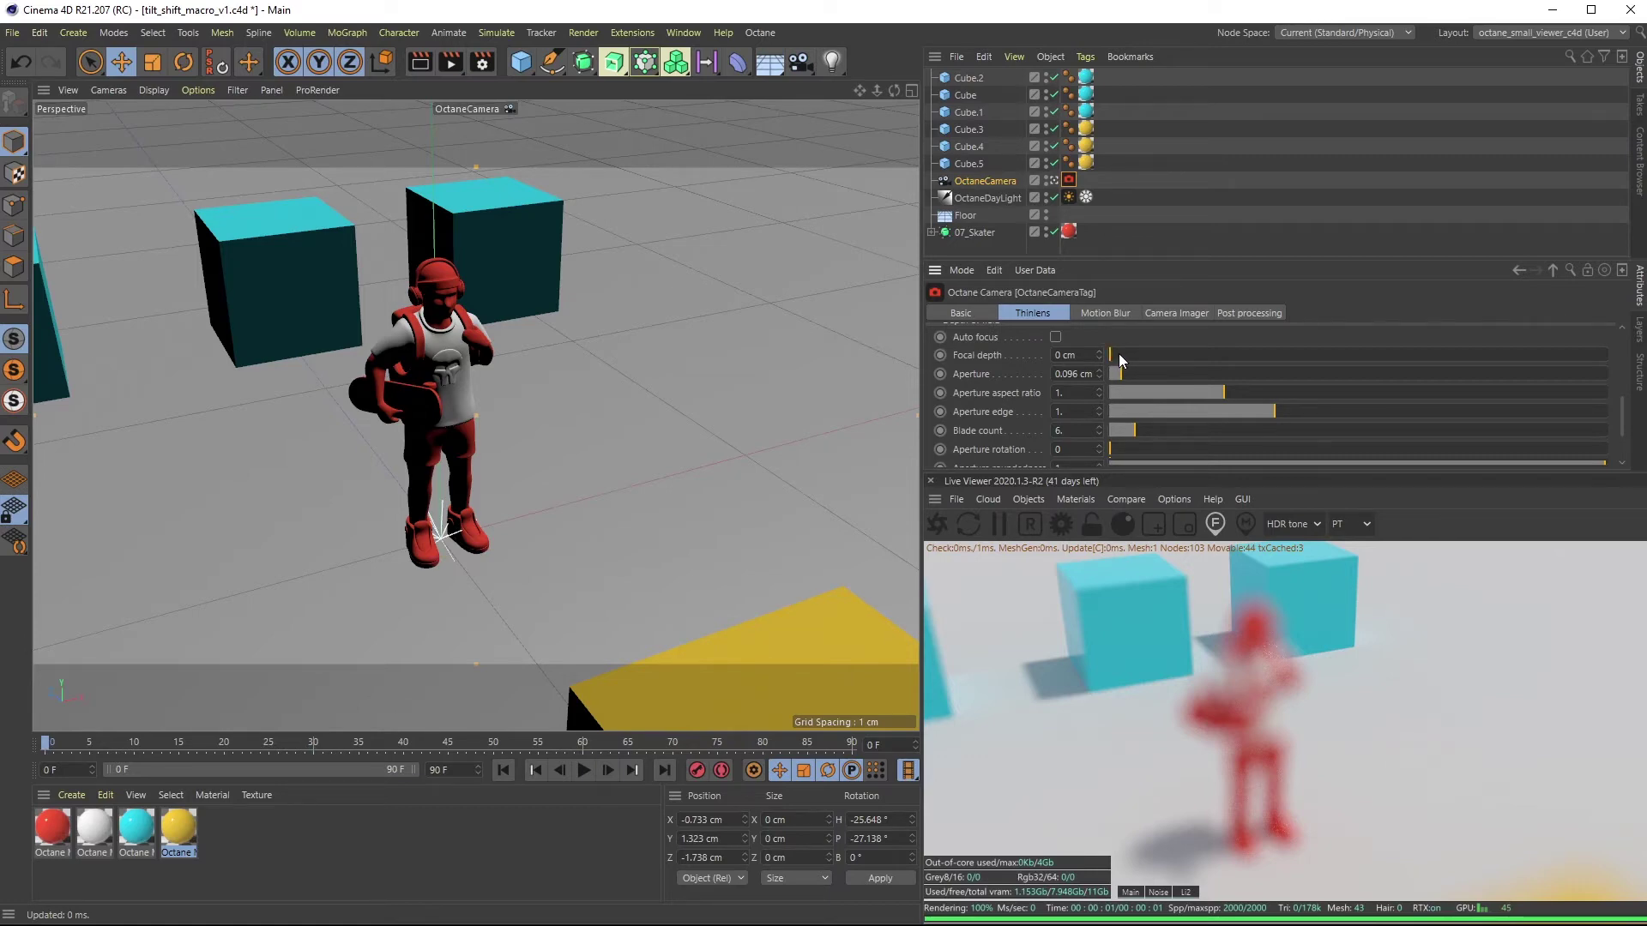
Pull the Focal depth from about 6 cm down toward 0 cm, blurring the skater.
{"action": "left_click_drag", "start_coordinate": [1119, 354], "coordinate": [1139, 363]}
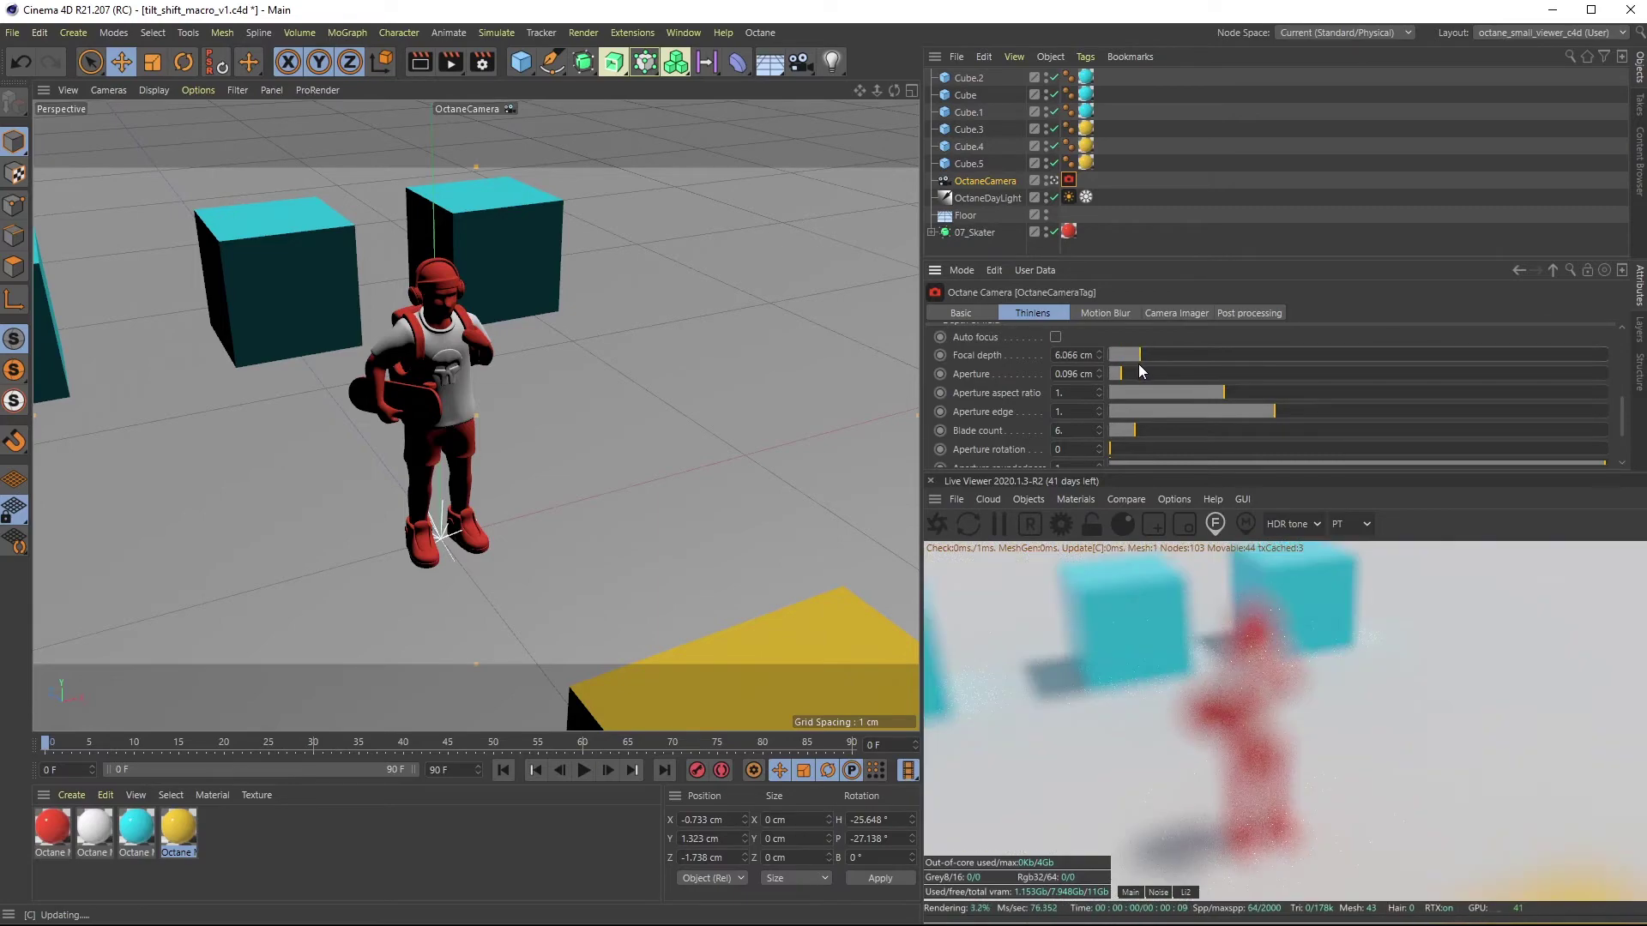
{"action": "left_click_drag", "start_coordinate": [1139, 355], "coordinate": [1114, 358]}
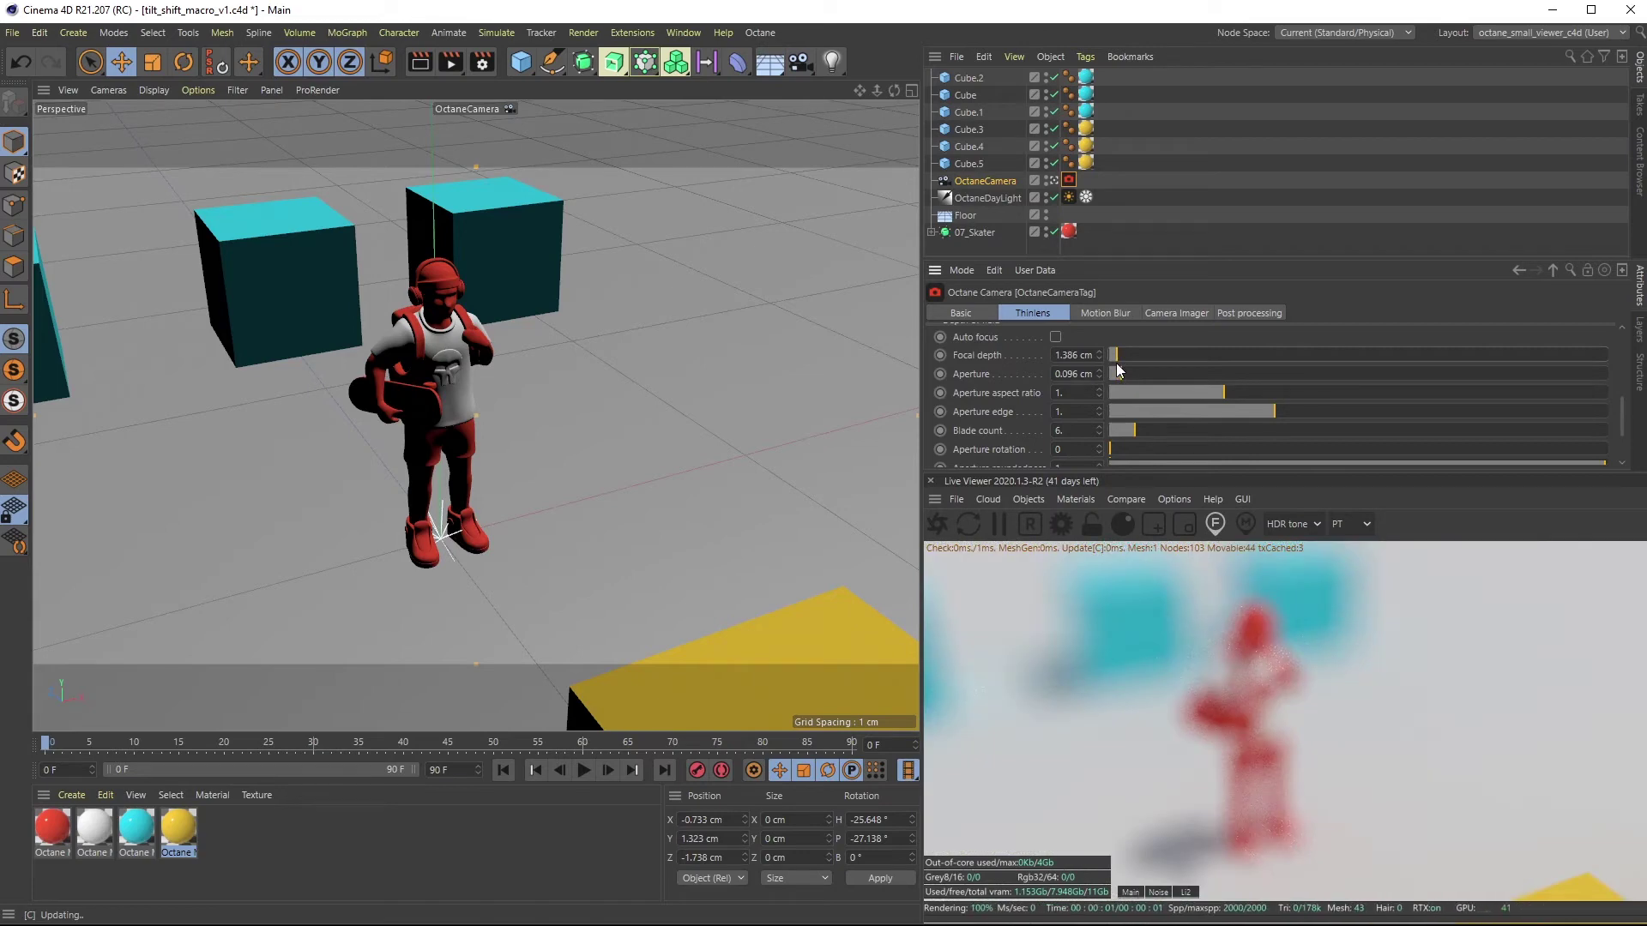
{"action": "key", "text": "ctrl+z"}
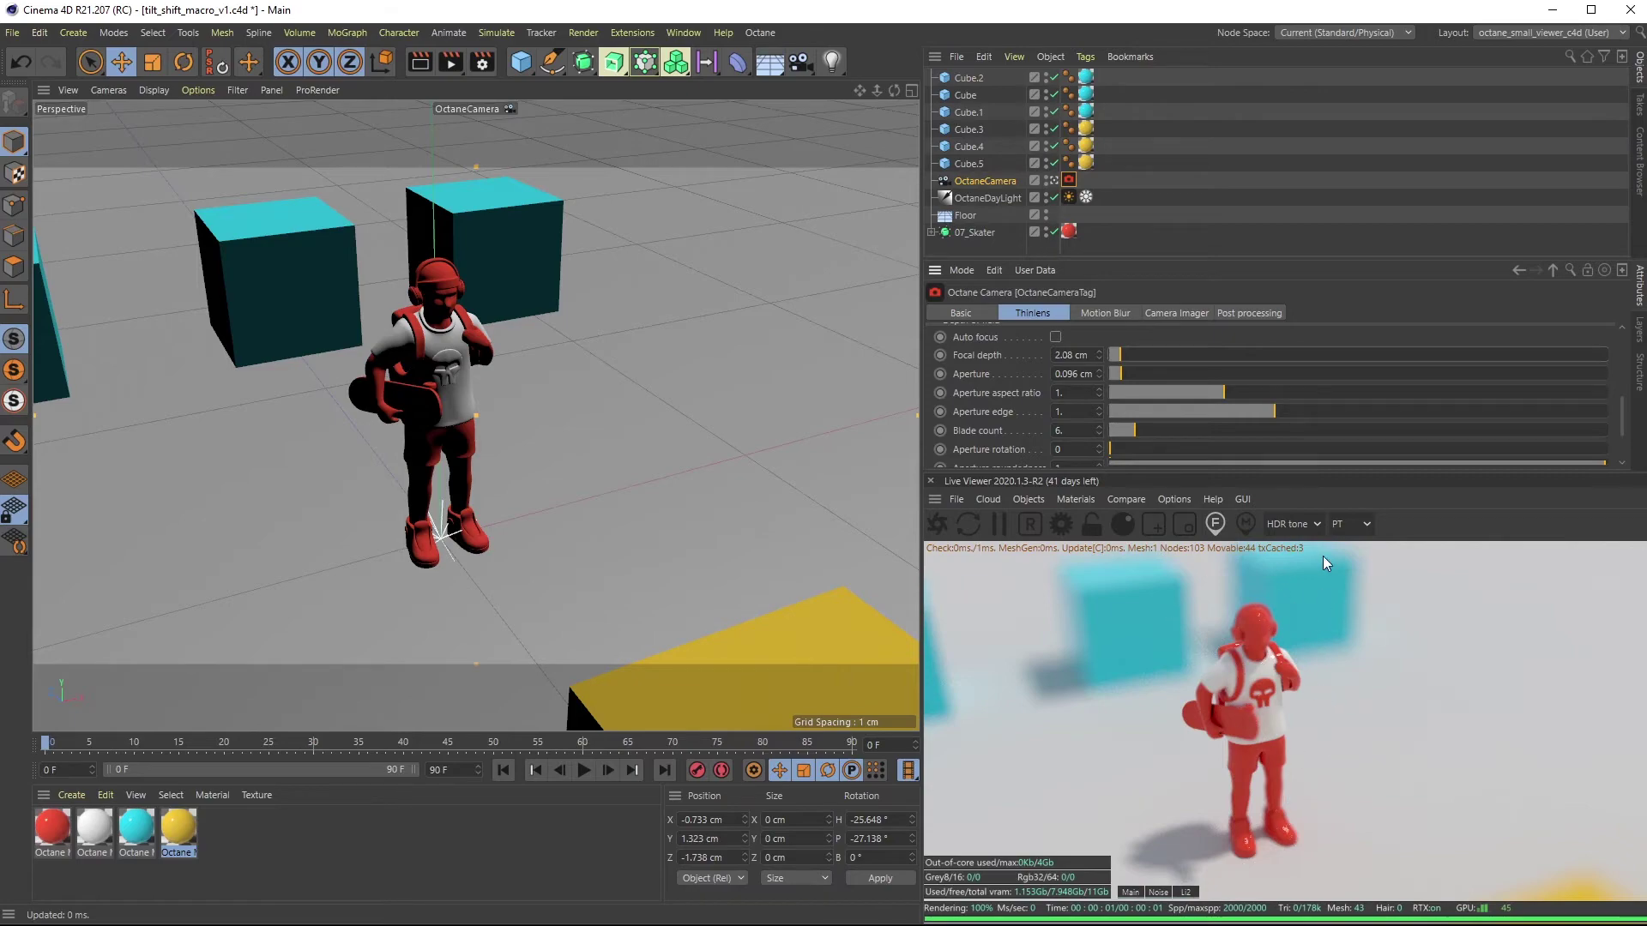
{"action": "left_click_drag", "start_coordinate": [1120, 356], "coordinate": [1112, 355]}
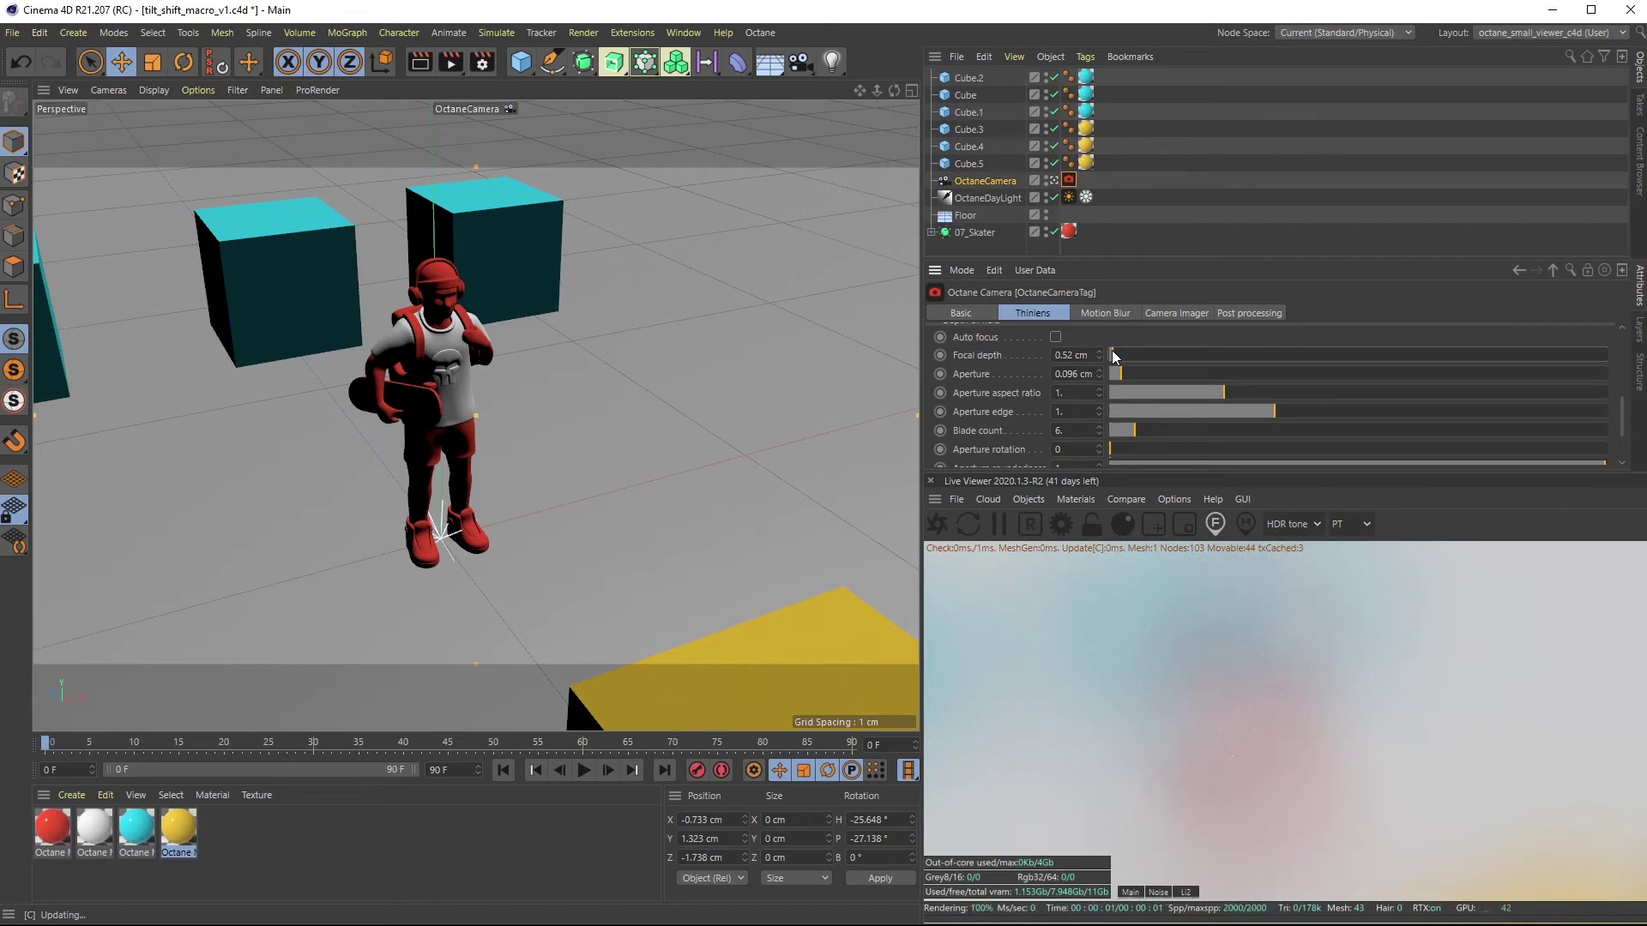
{"action": "left_click_drag", "start_coordinate": [1112, 356], "coordinate": [1111, 356]}
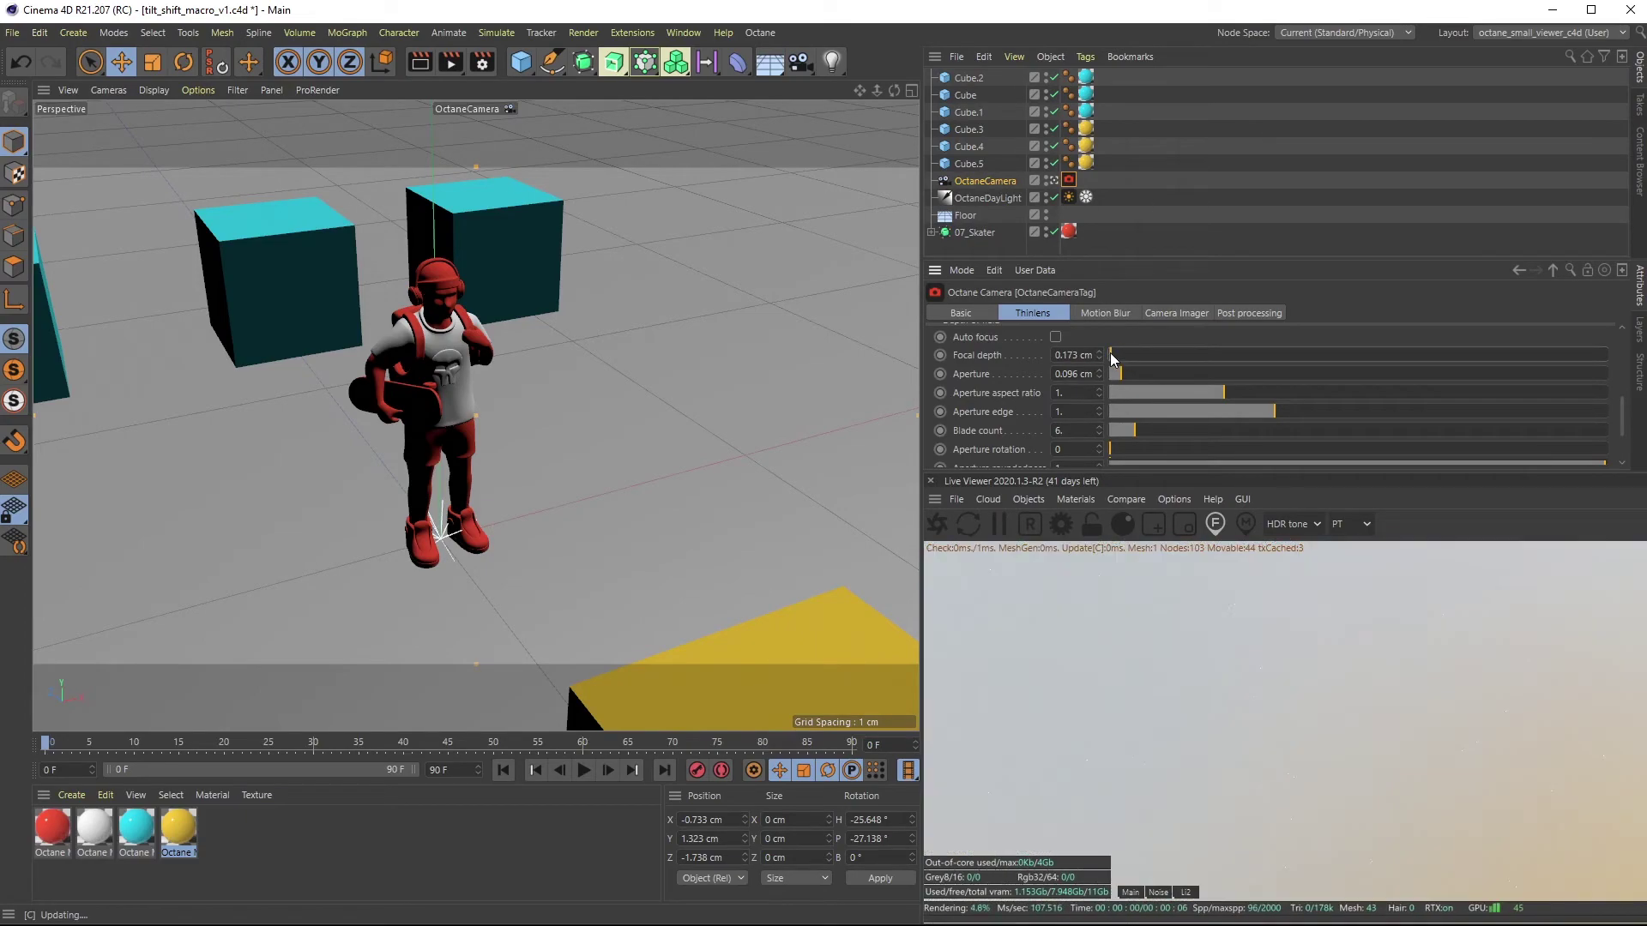
{"action": "mouse_move", "coordinate": [1111, 355]}
{"action": "left_mouse_down"}
{"action": "mouse_move", "coordinate": [1153, 356]}
{"action": "mouse_move", "coordinate": [1099, 355]}
{"action": "left_mouse_up"}
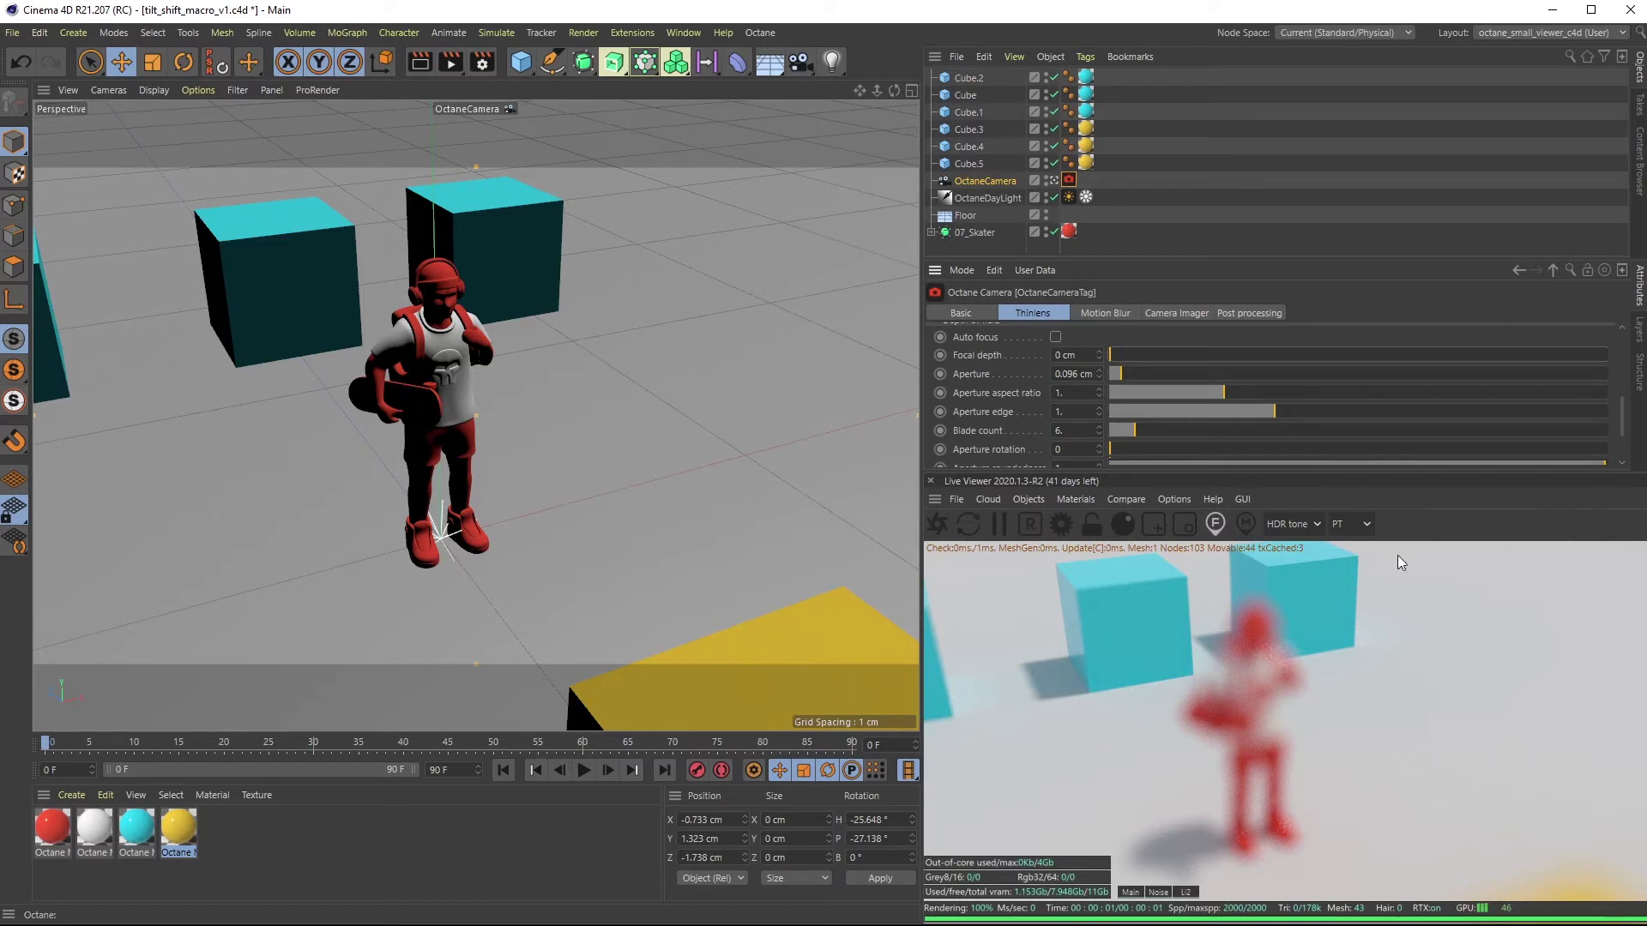
Use the Live Viewer focus picker on the red skater, landing focal depth near 2.38 cm.
{"action": "left_click", "coordinate": [1217, 524]}
{"action": "left_click", "coordinate": [1260, 645]}
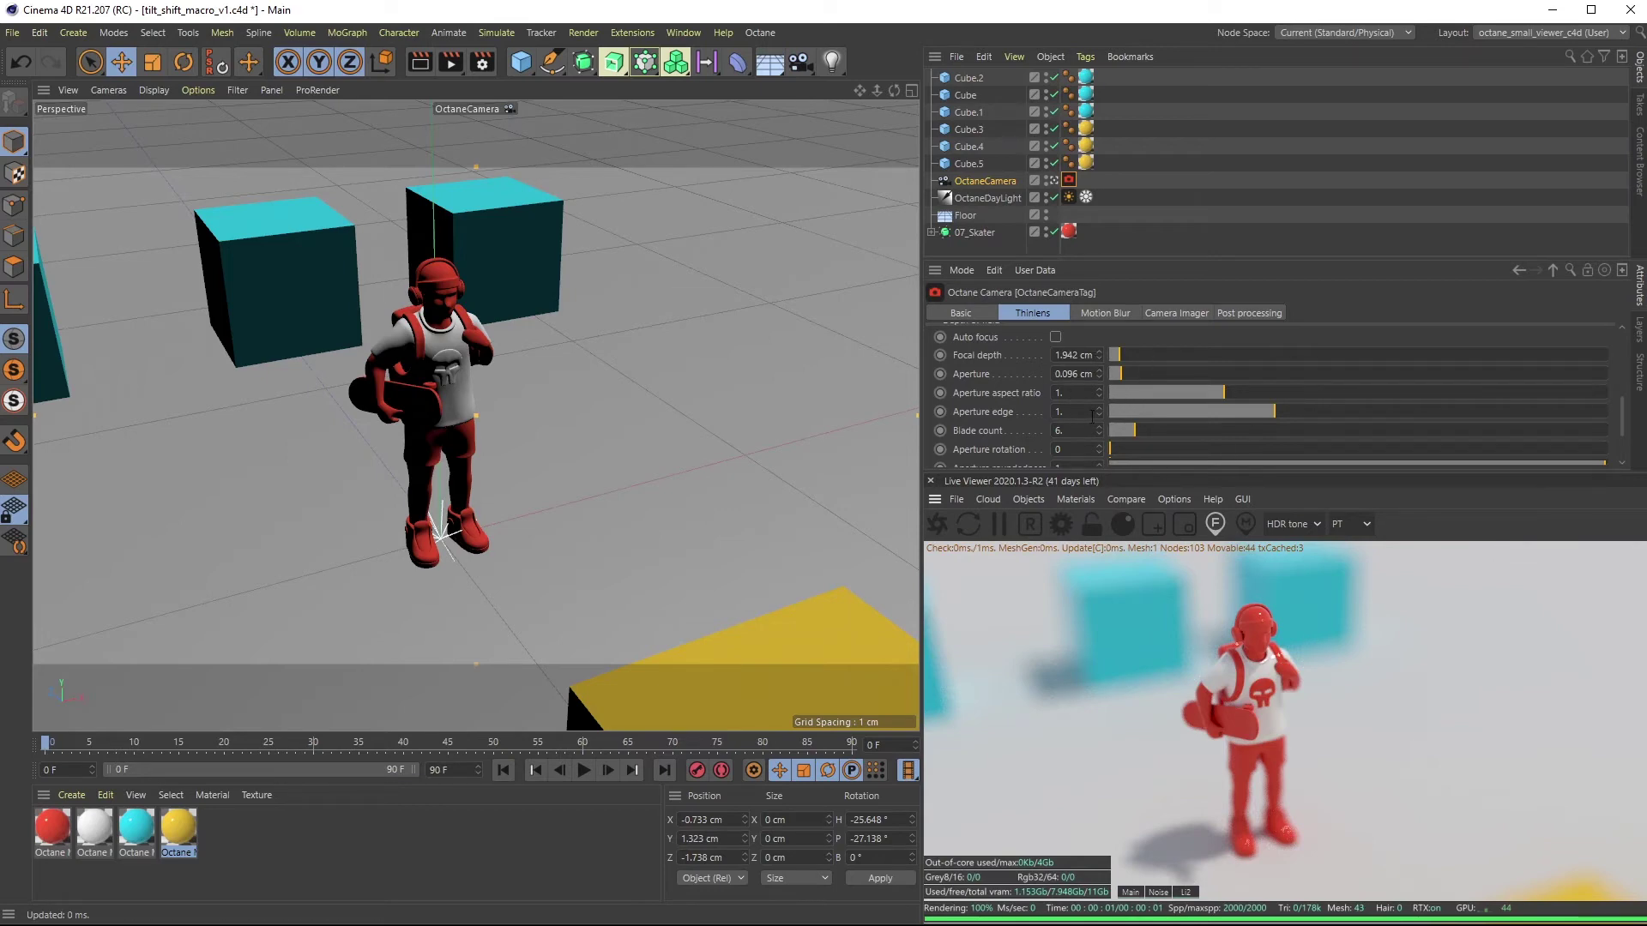
{"action": "left_click", "coordinate": [1272, 855]}
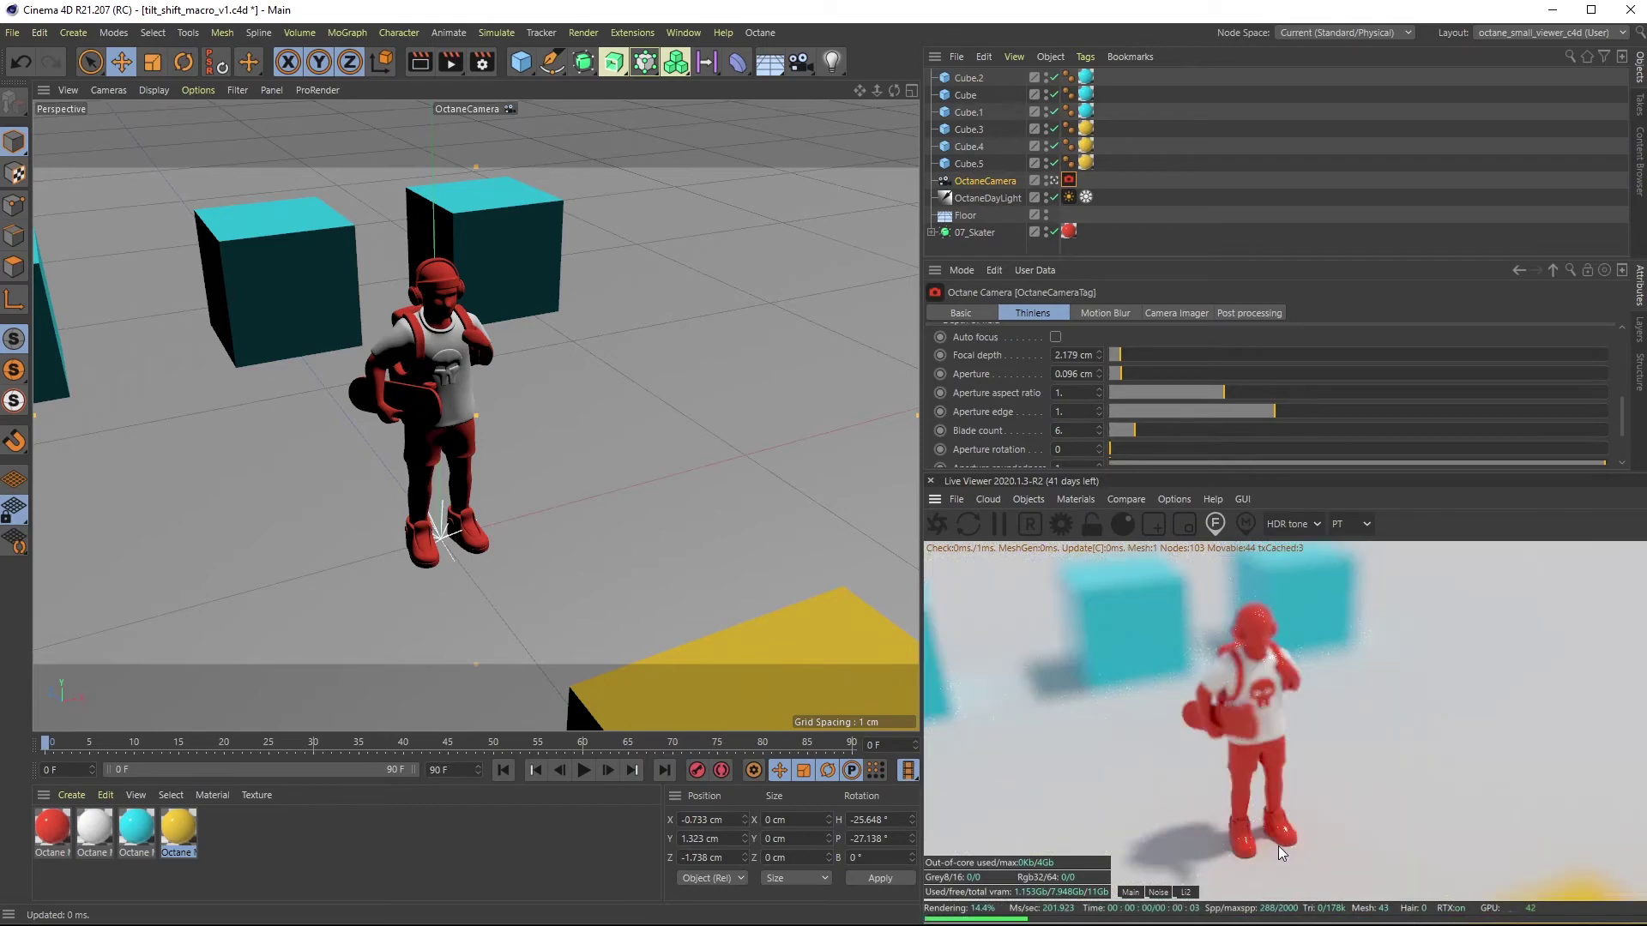
{"action": "left_click", "coordinate": [1280, 860]}
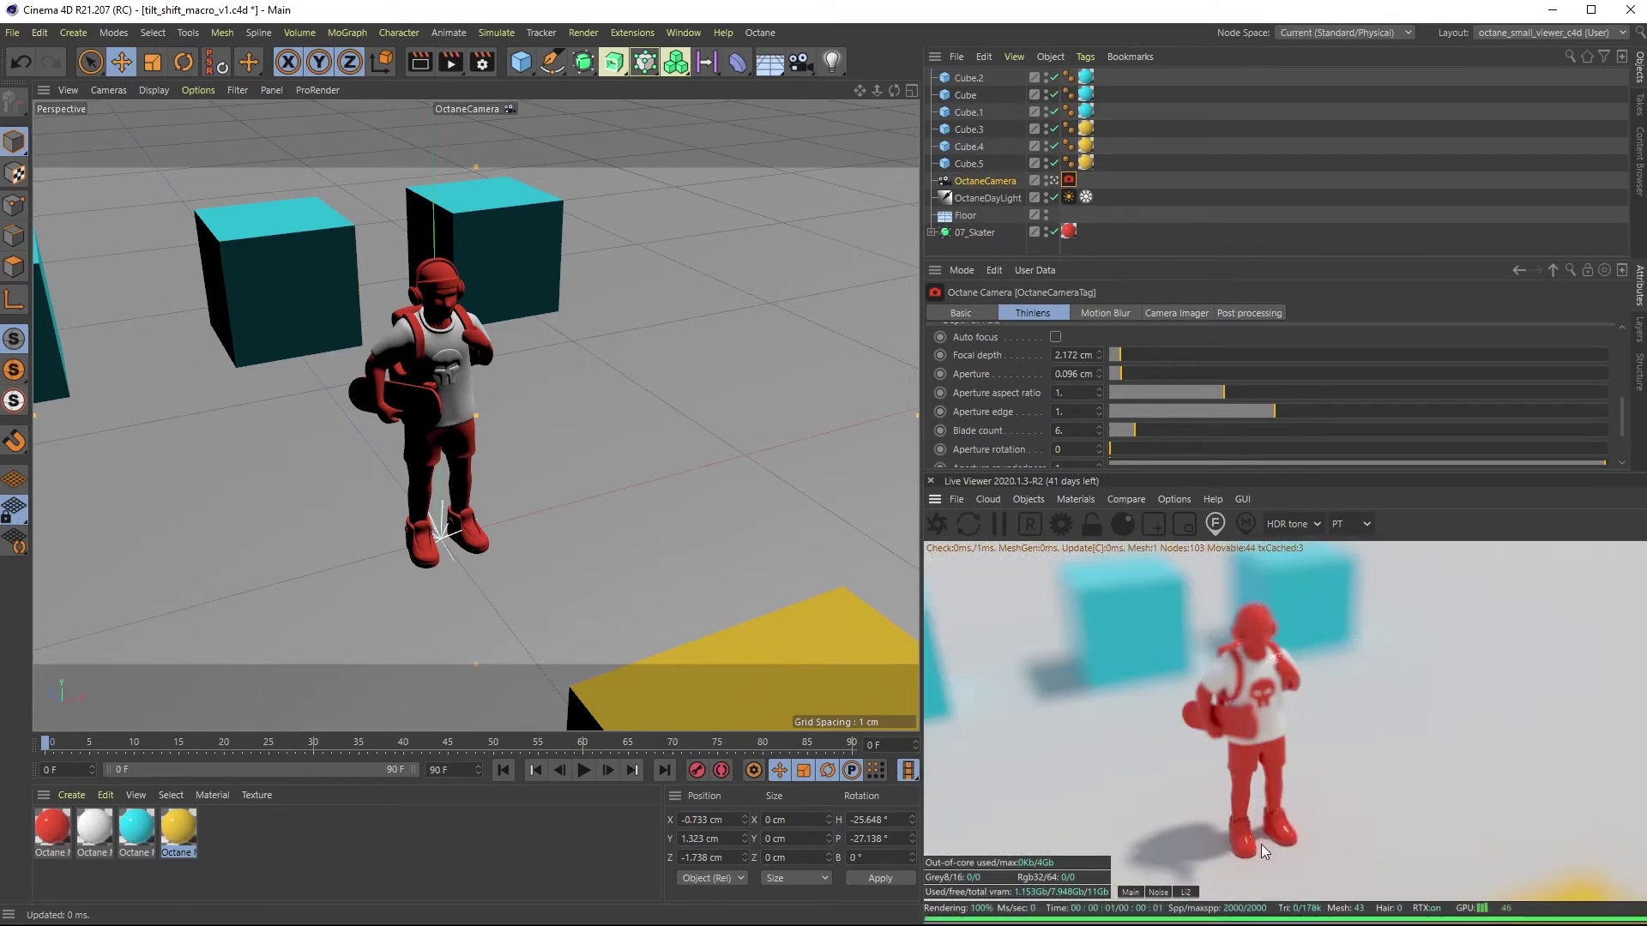
{"action": "left_click", "coordinate": [1244, 675]}
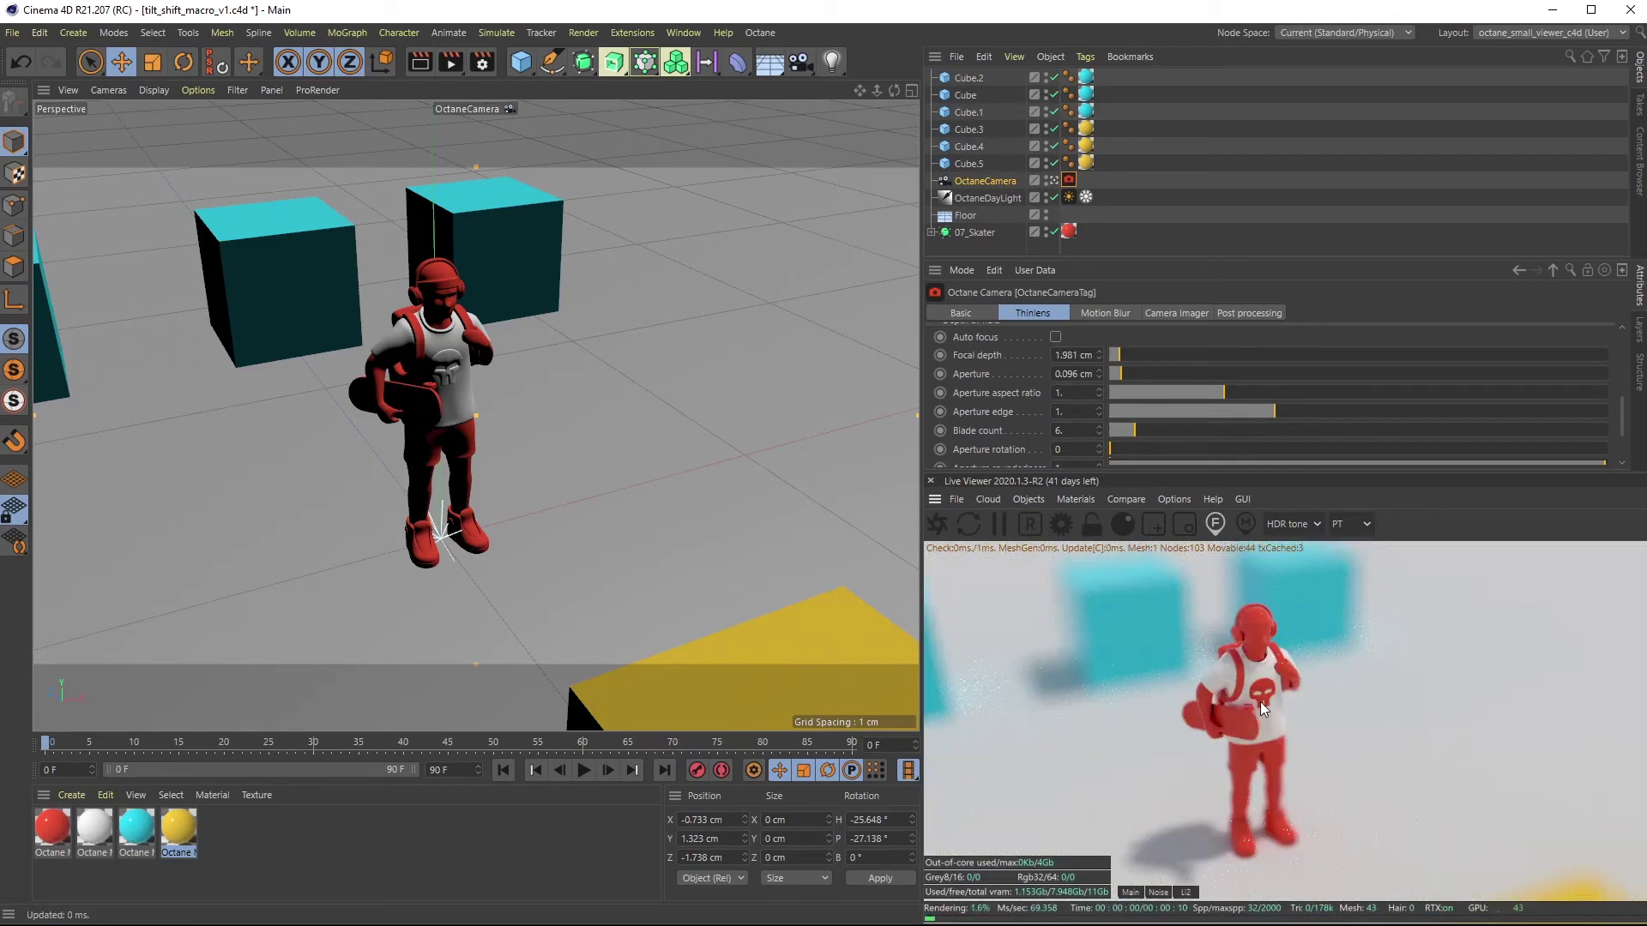
{"action": "mouse_move", "coordinate": [522, 546]}
{"action": "left_mouse_down", "text": "alt"}
{"action": "mouse_move", "coordinate": [487, 450]}
{"action": "mouse_move", "coordinate": [529, 506]}
{"action": "mouse_move", "coordinate": [490, 379]}
{"action": "left_mouse_up", "text": "alt"}
{"action": "left_click", "coordinate": [1303, 695]}
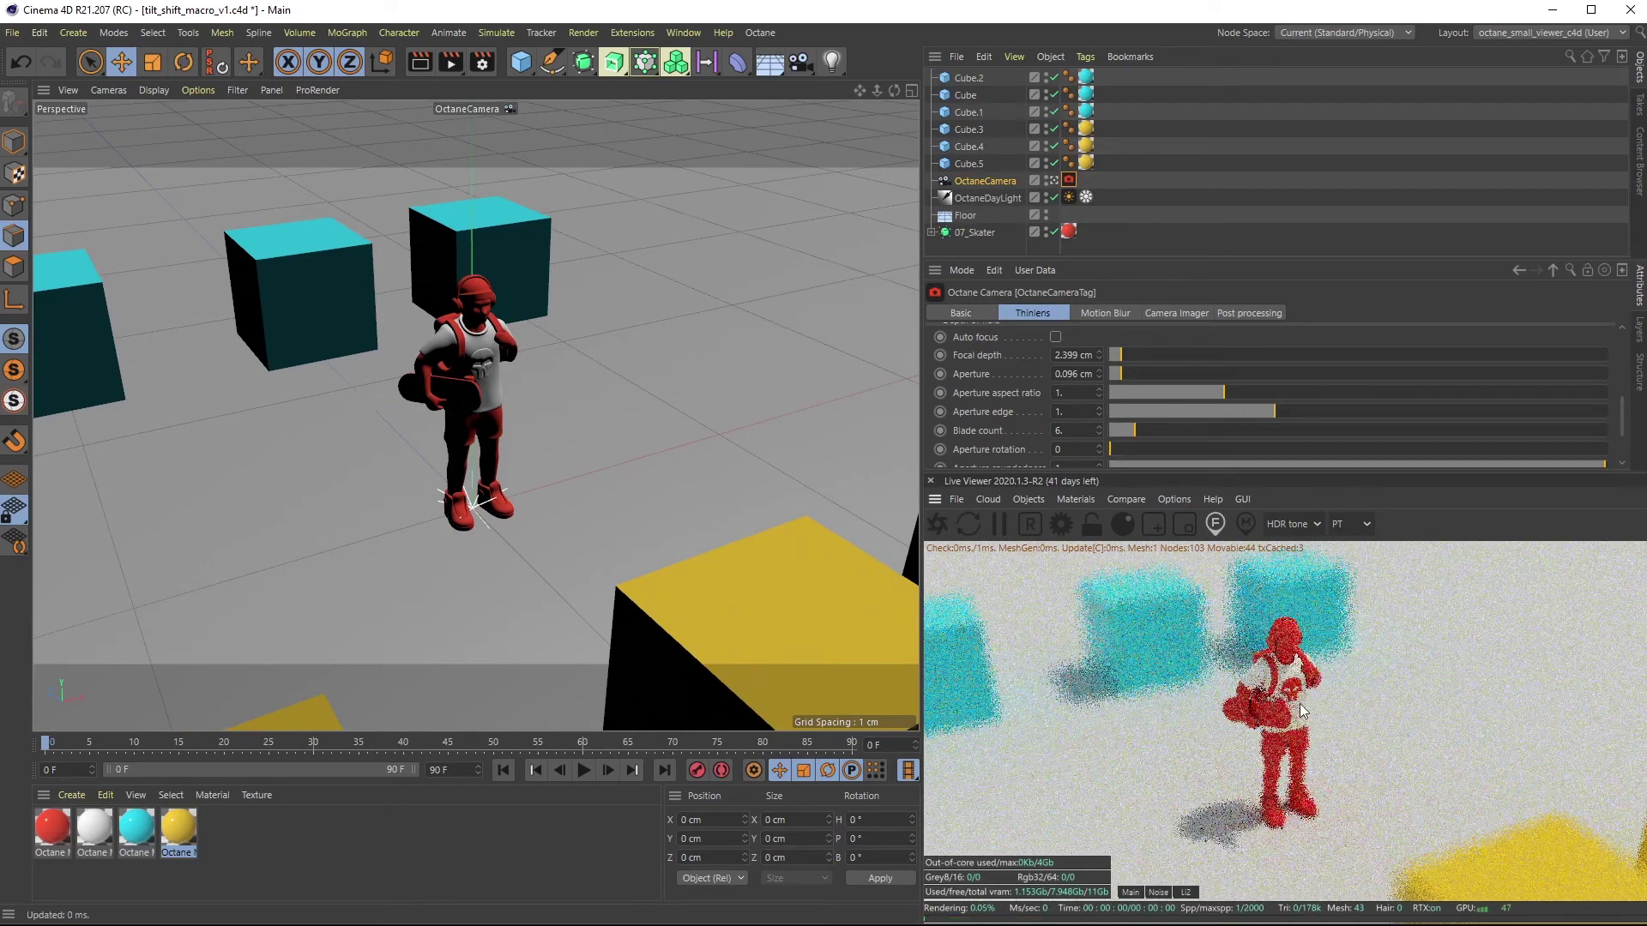
{"action": "left_click", "coordinate": [1297, 810]}
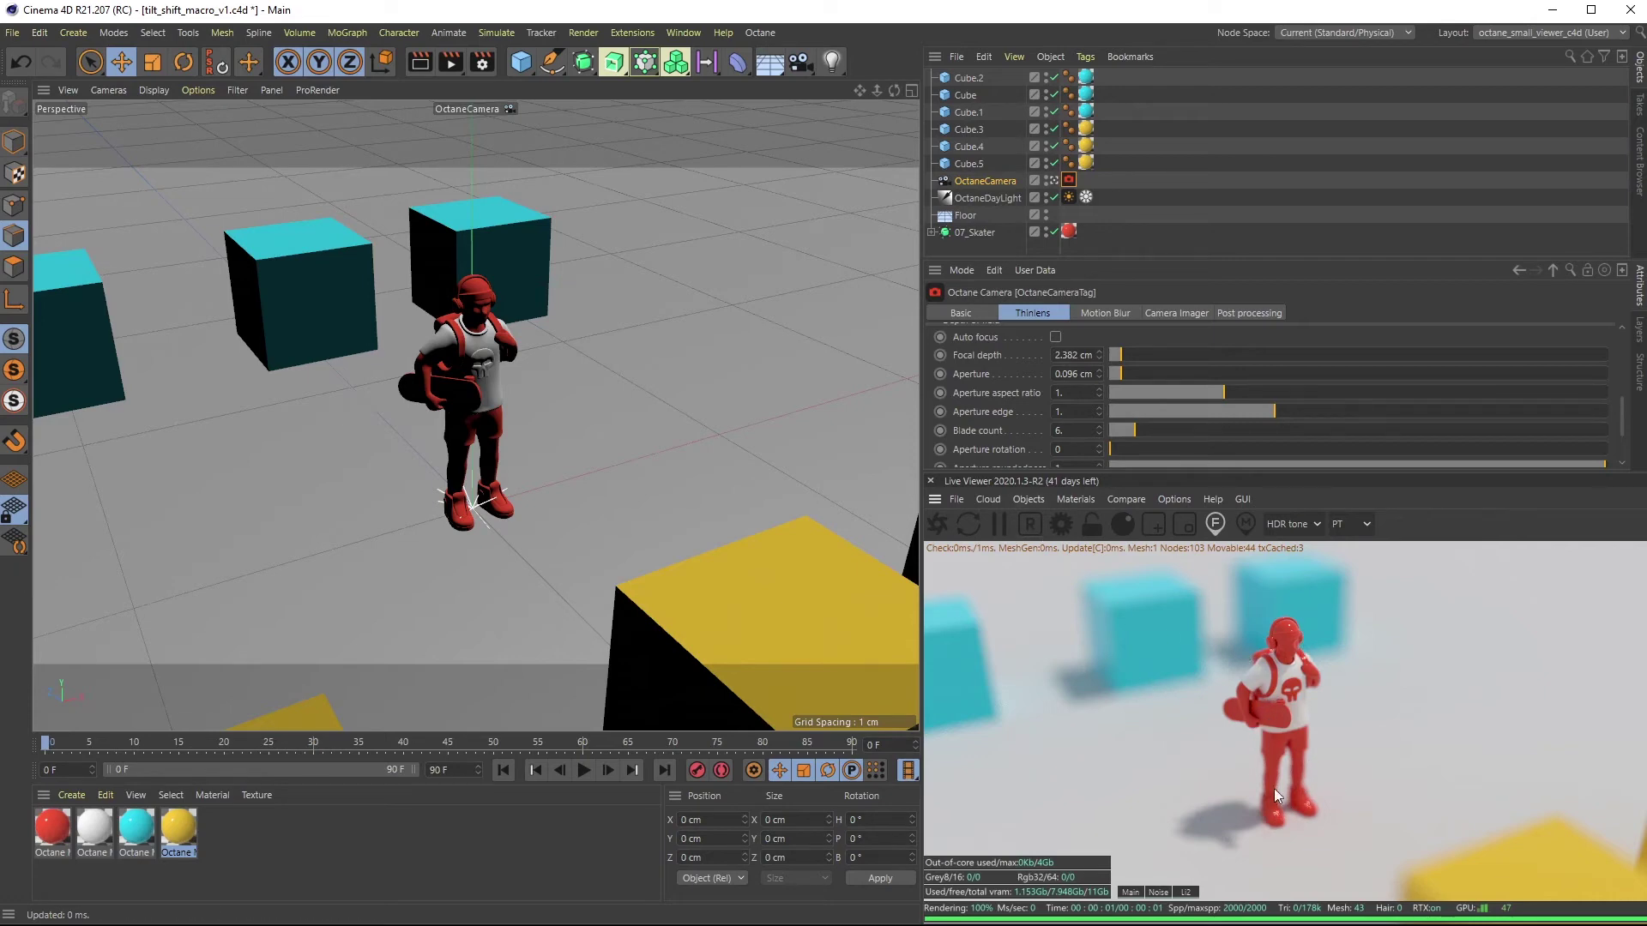
{"action": "left_click_drag", "start_coordinate": [1627, 423], "coordinate": [1618, 355]}
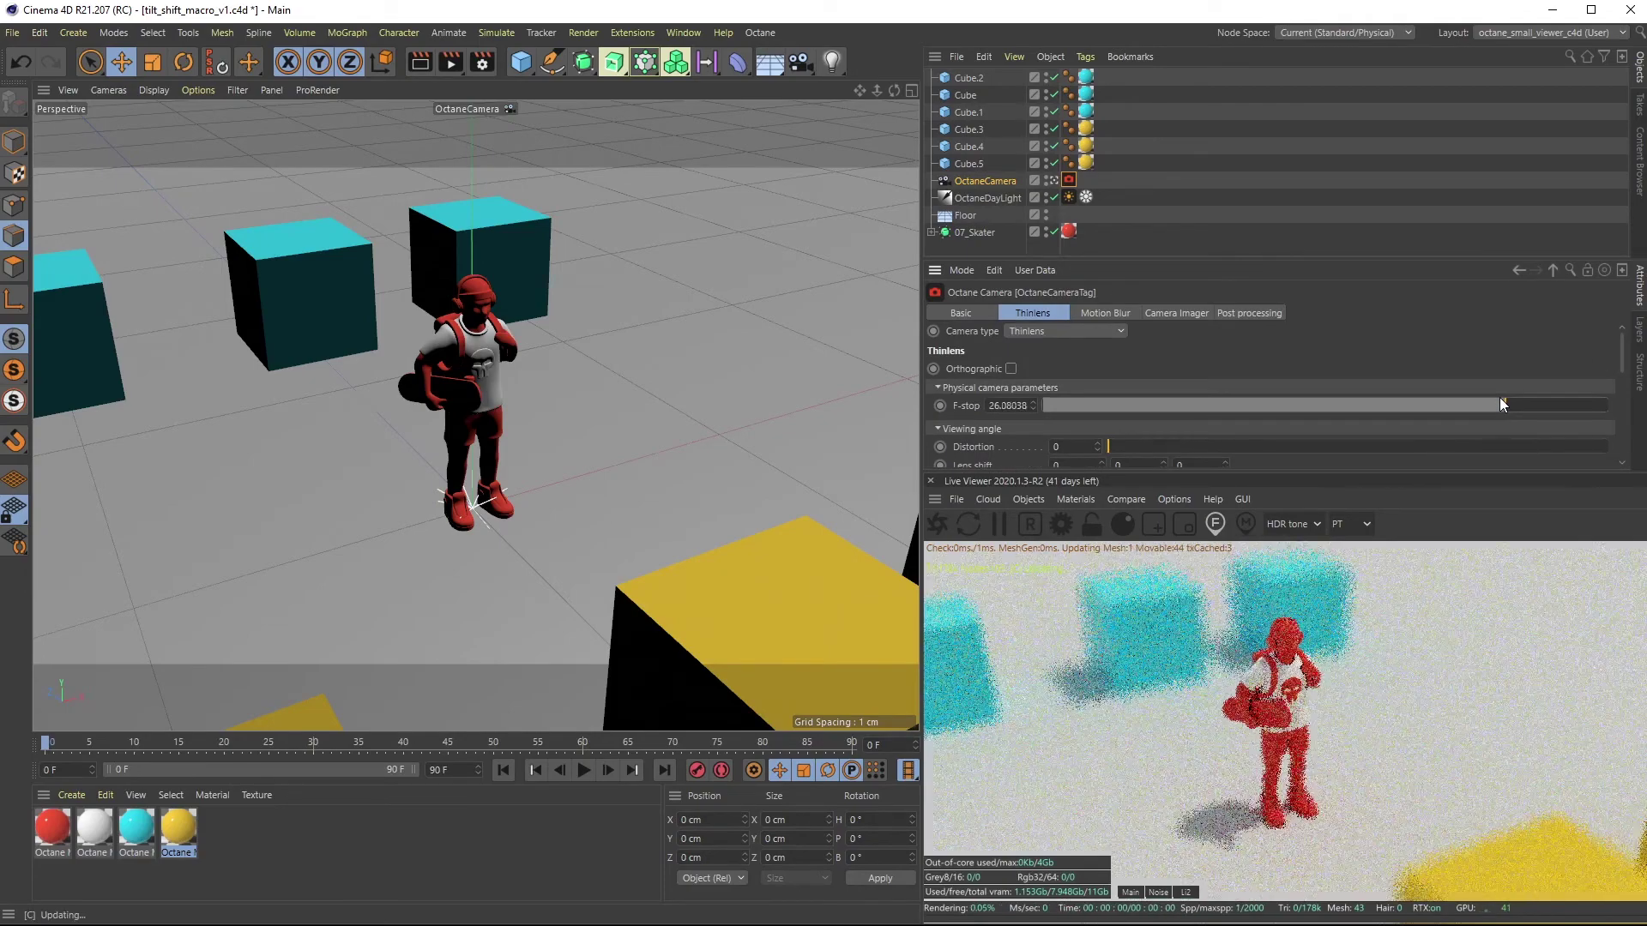
Drop the F-stop for very shallow focus and pick focus on the skater's head.
{"action": "mouse_move", "coordinate": [1507, 407]}
{"action": "left_mouse_down"}
{"action": "mouse_move", "coordinate": [1614, 402]}
{"action": "mouse_move", "coordinate": [1579, 403]}
{"action": "left_mouse_up"}
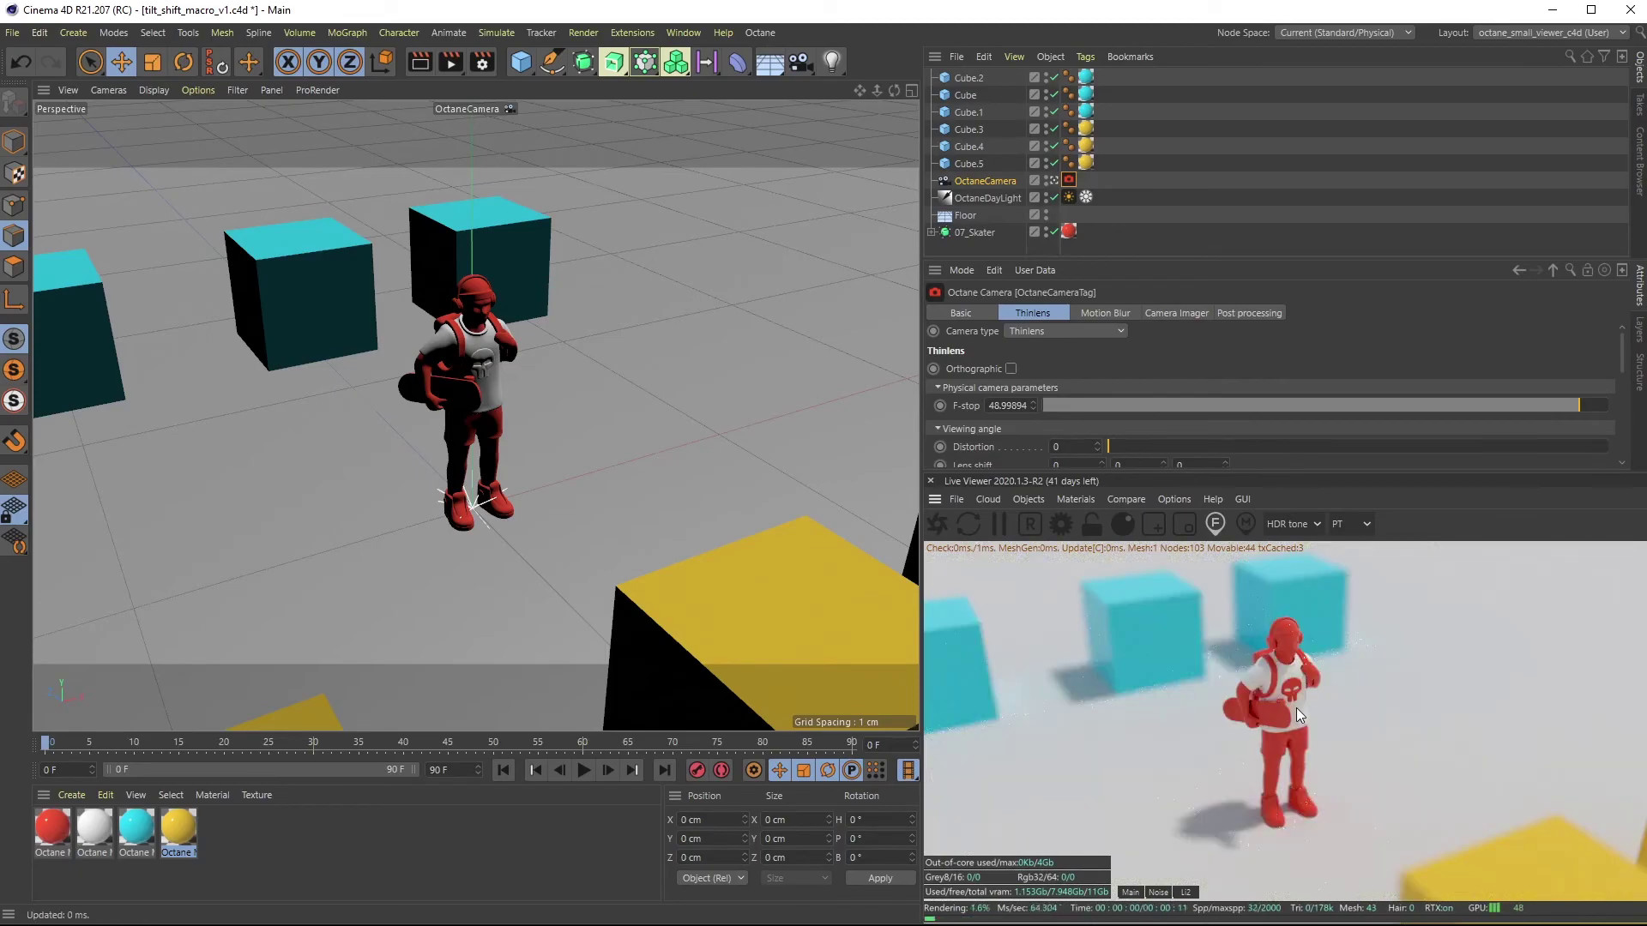
{"action": "left_click", "coordinate": [1569, 406]}
{"action": "left_click_drag", "start_coordinate": [1568, 406], "coordinate": [1119, 402]}
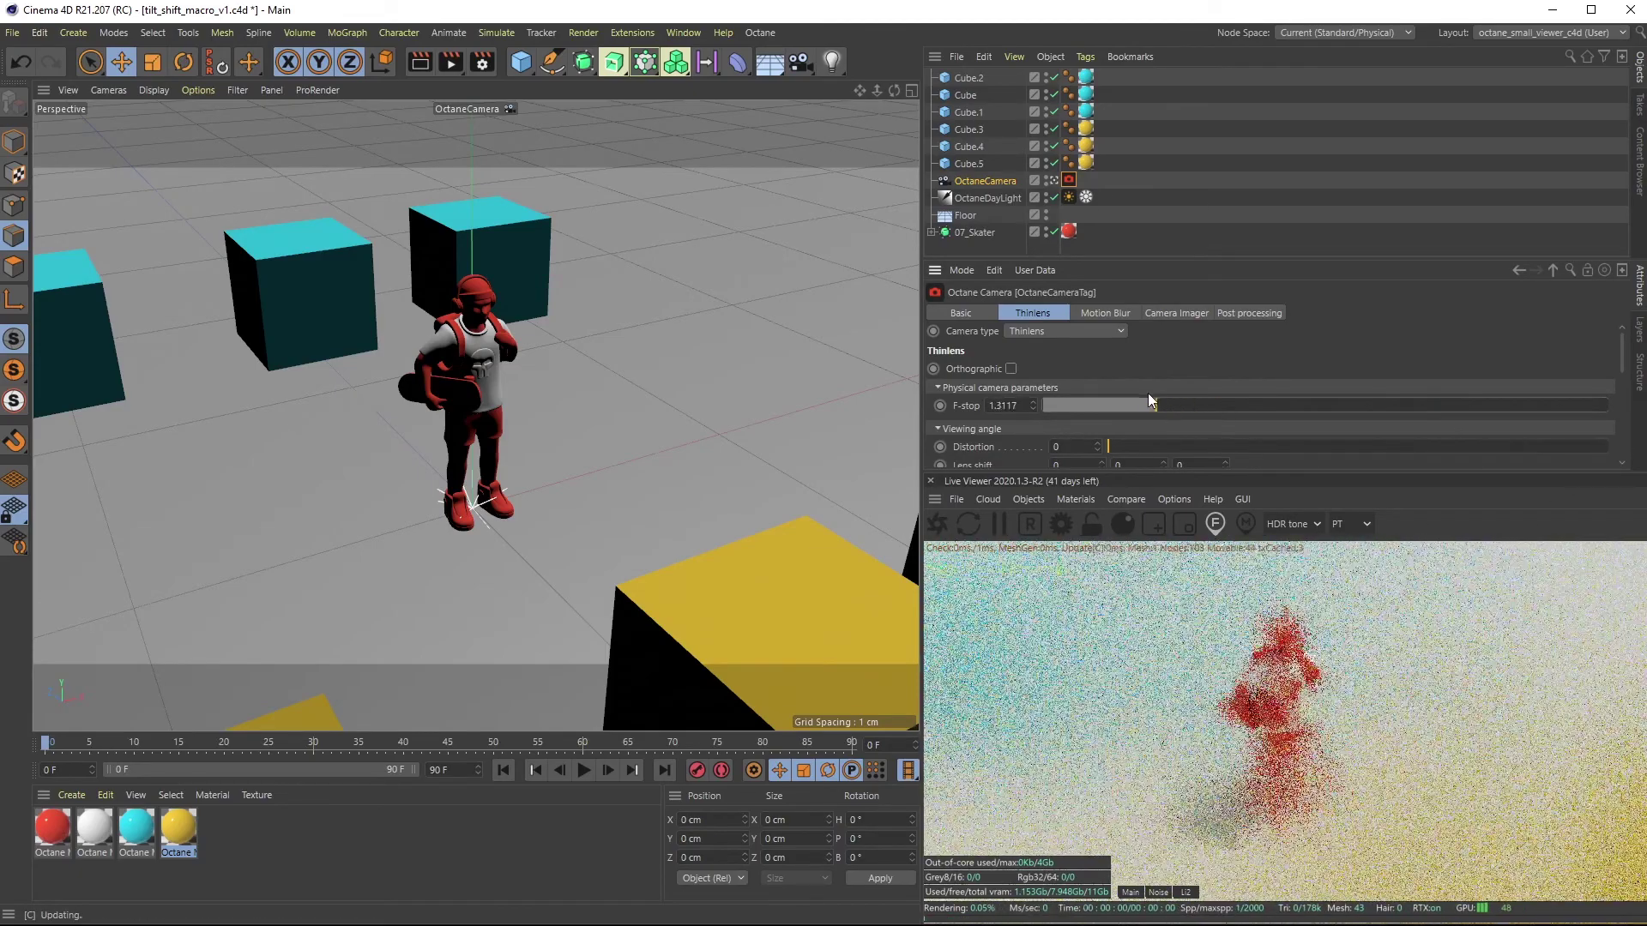
{"action": "left_click", "coordinate": [1289, 650]}
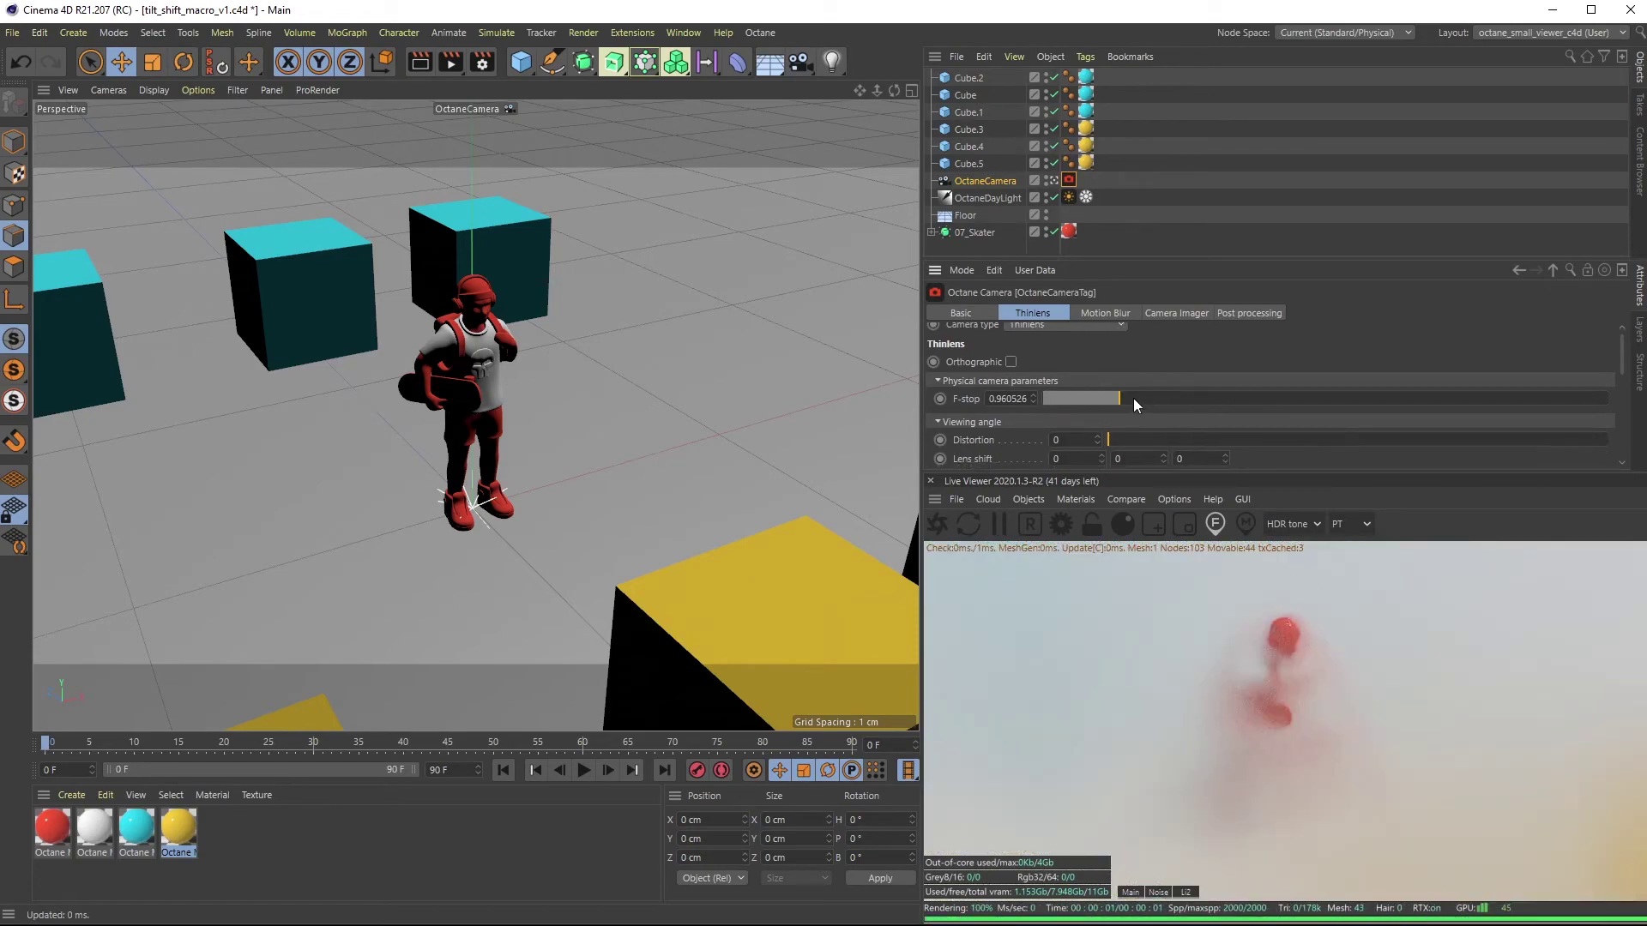
Ease the F-stop to about 7.78, move the camera in and refocus on the skater.
{"action": "left_click_drag", "start_coordinate": [1129, 402], "coordinate": [1212, 401]}
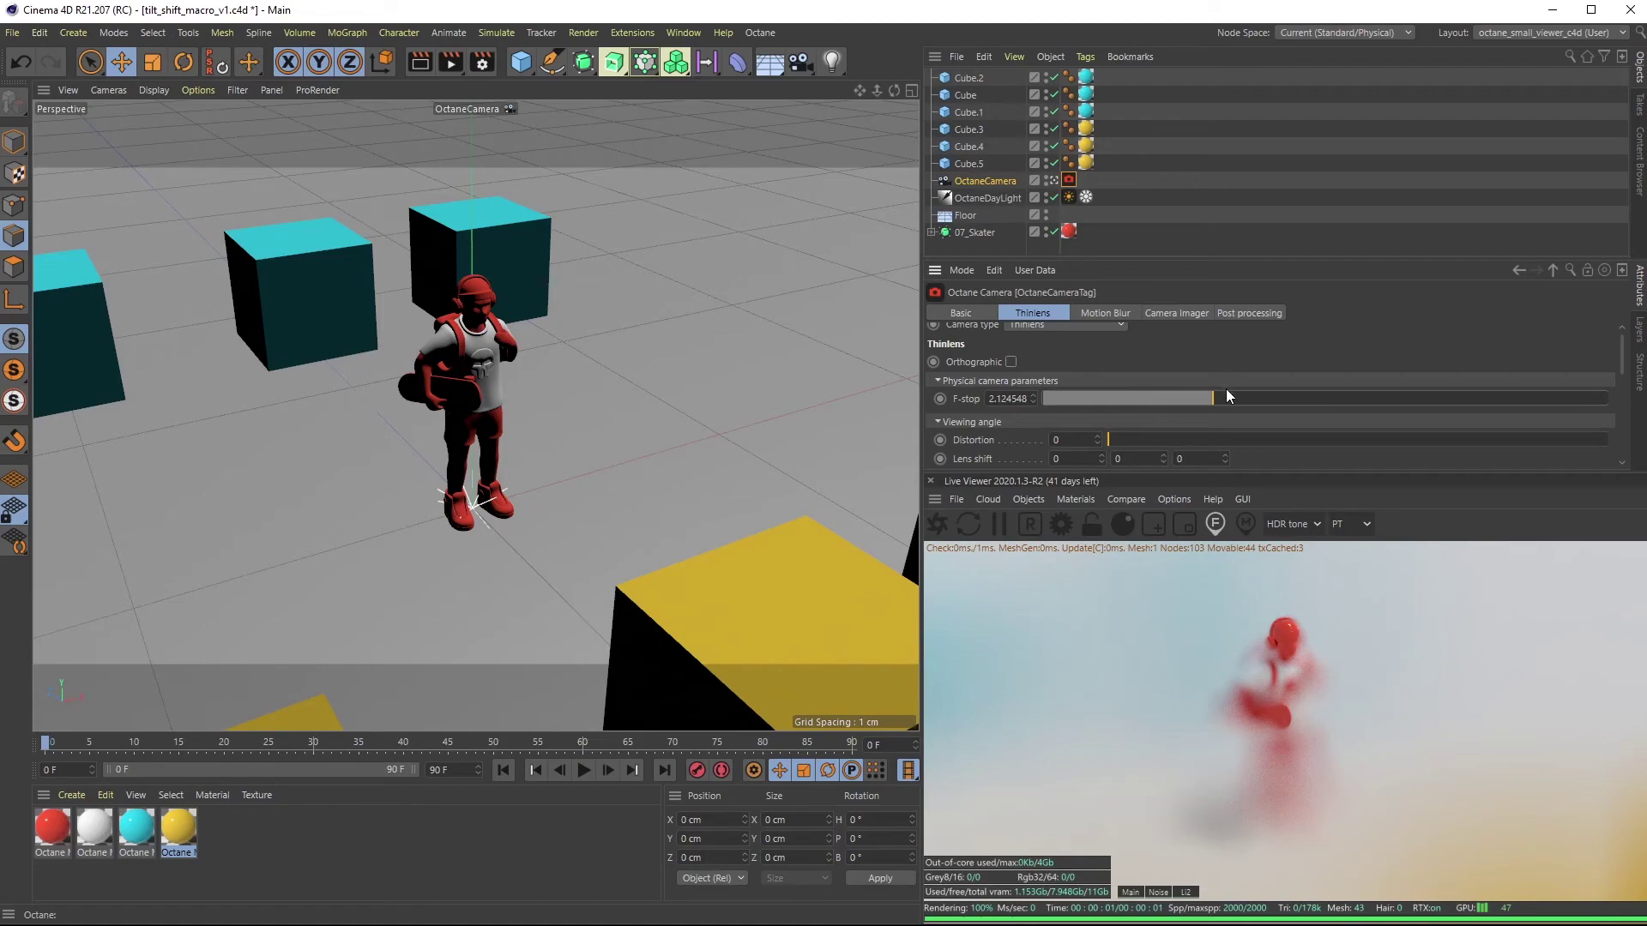
{"action": "middle_click_drag", "start_coordinate": [570, 423], "coordinate": [564, 428], "text": "alt"}
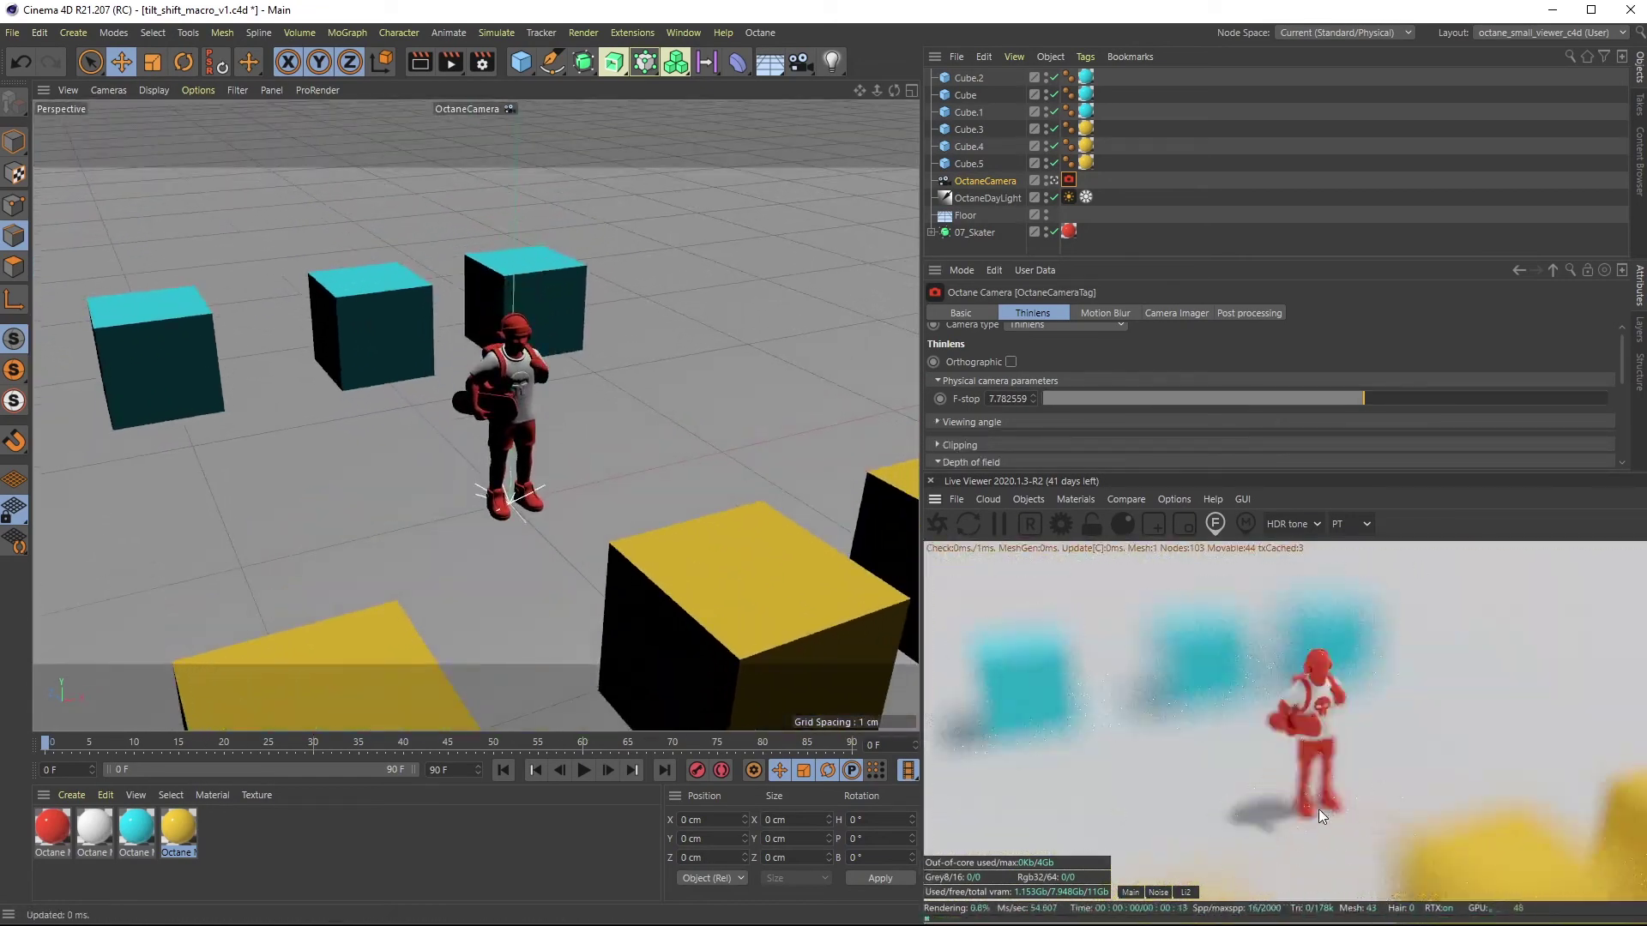
{"action": "left_click", "coordinate": [1320, 804]}
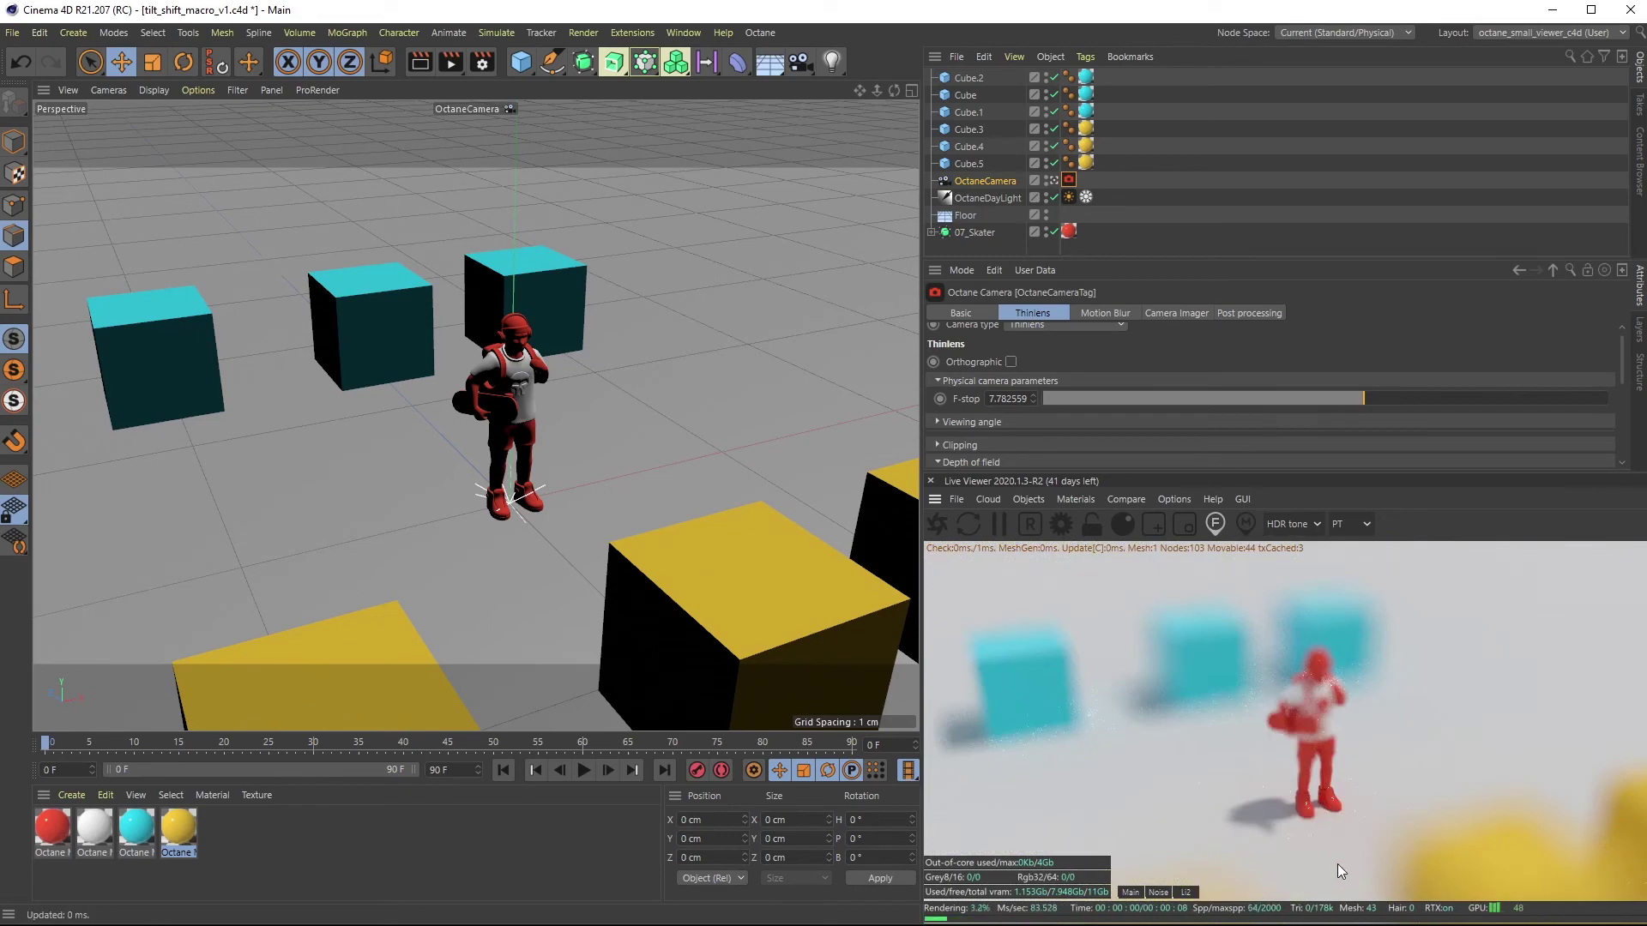
{"action": "key", "text": "alt+Tab"}
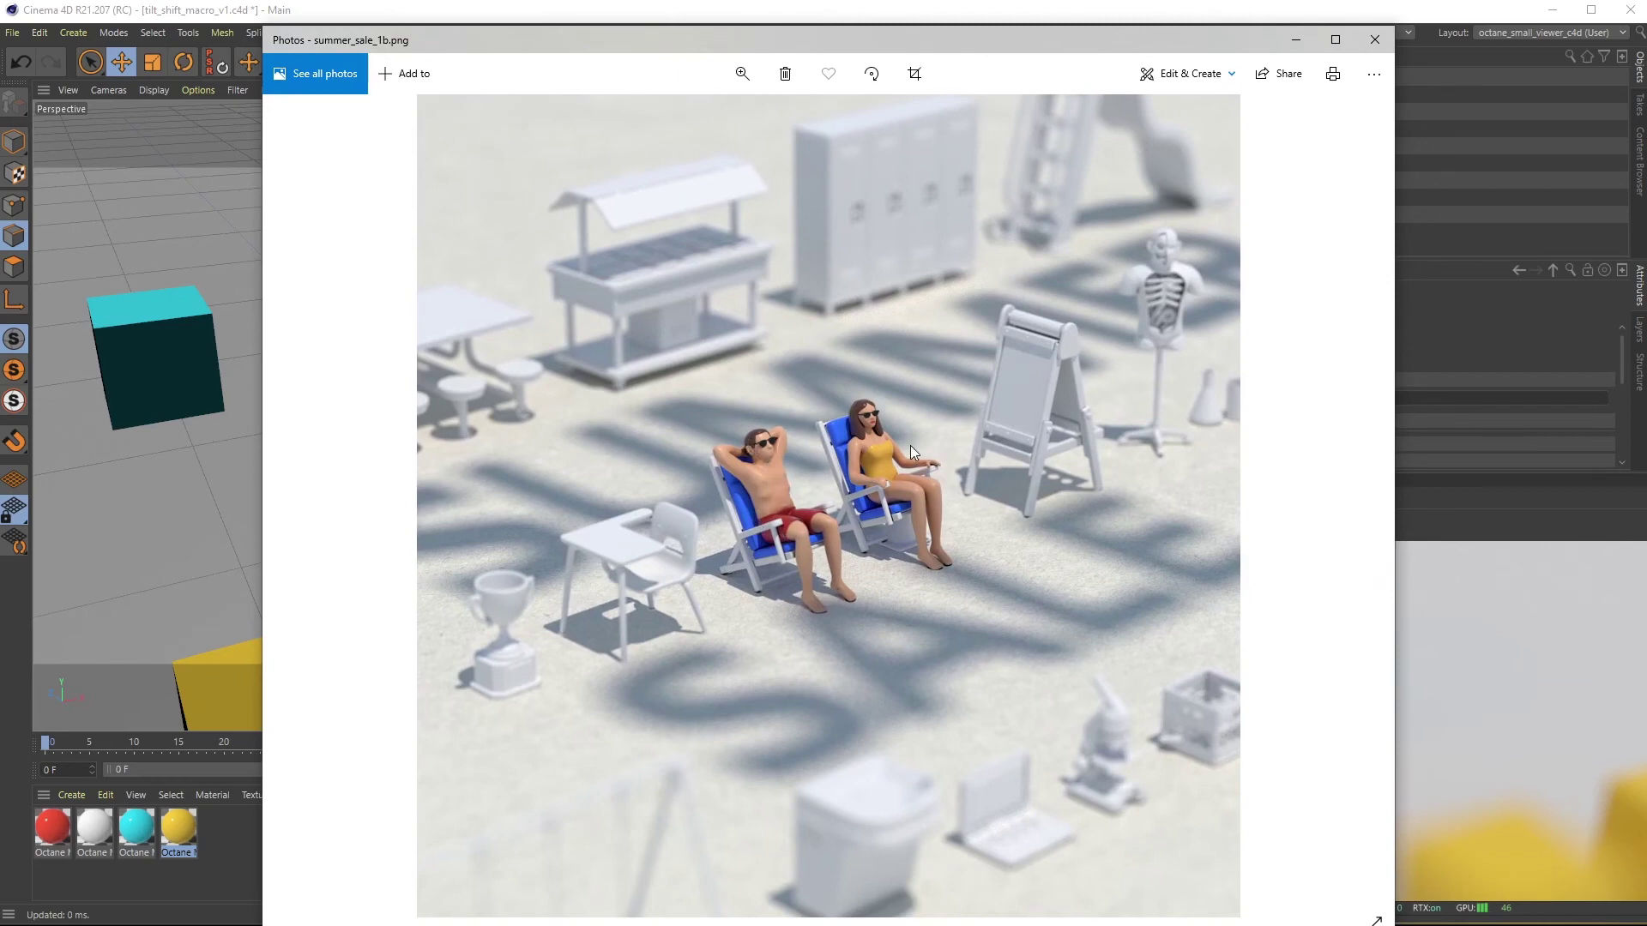
{"action": "left_click_drag", "start_coordinate": [723, 56], "coordinate": [739, 342]}
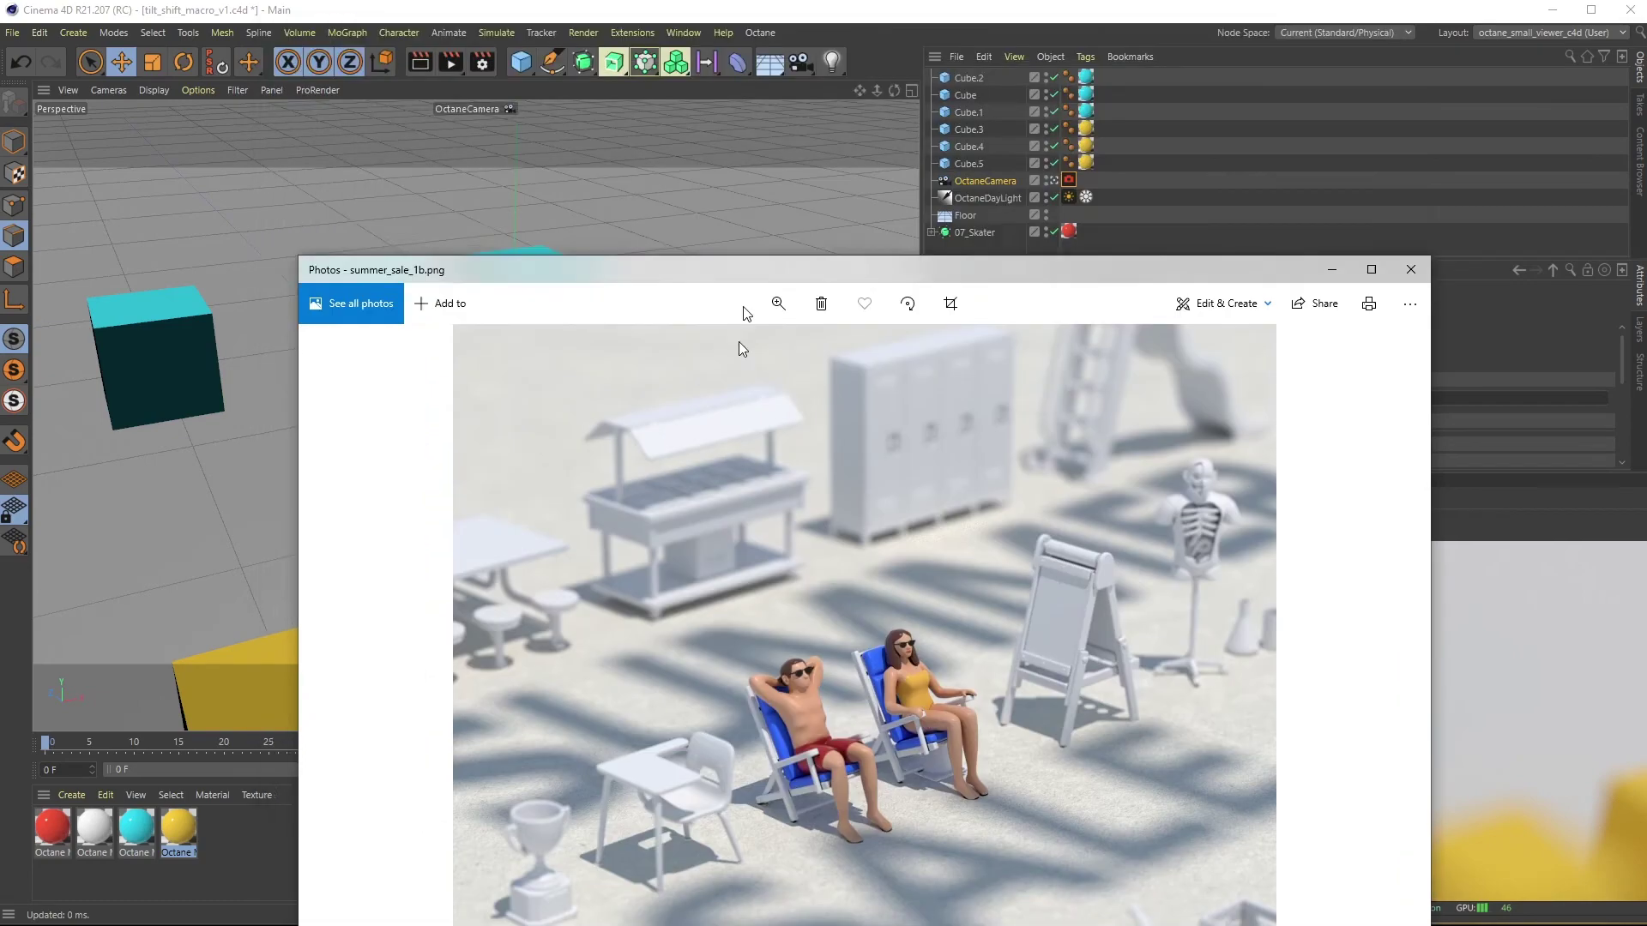
{"action": "key", "text": "alt+Tab"}
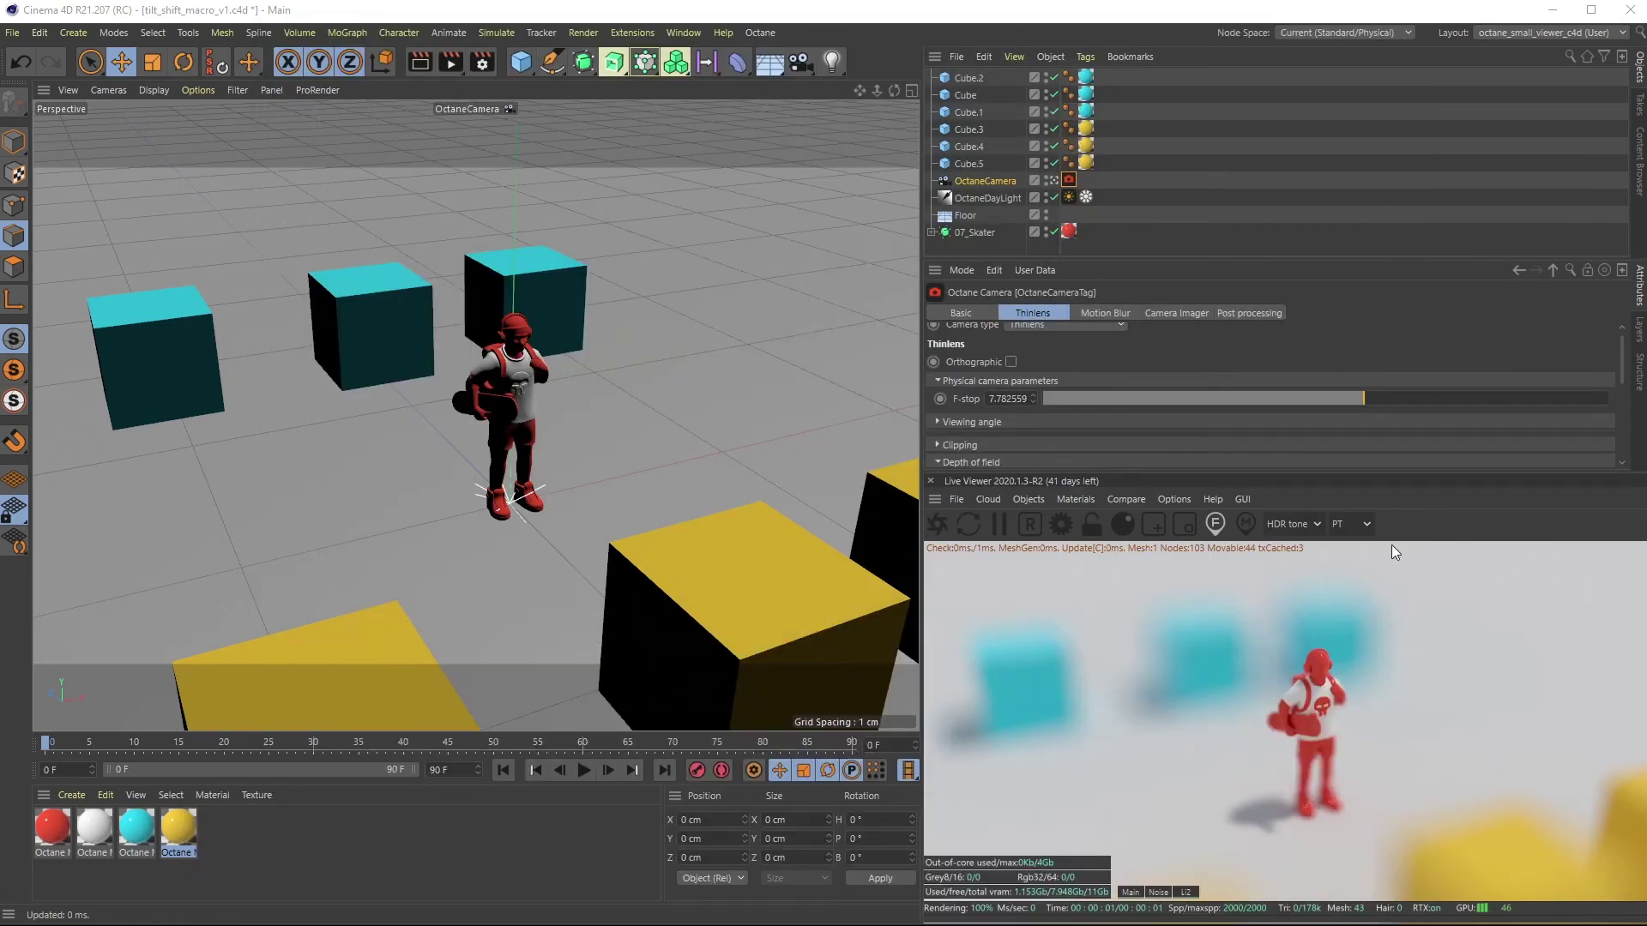
Enter F-stop 28 and orbit the viewport slightly to reframe the shot.
{"action": "double_click", "coordinate": [1008, 398]}
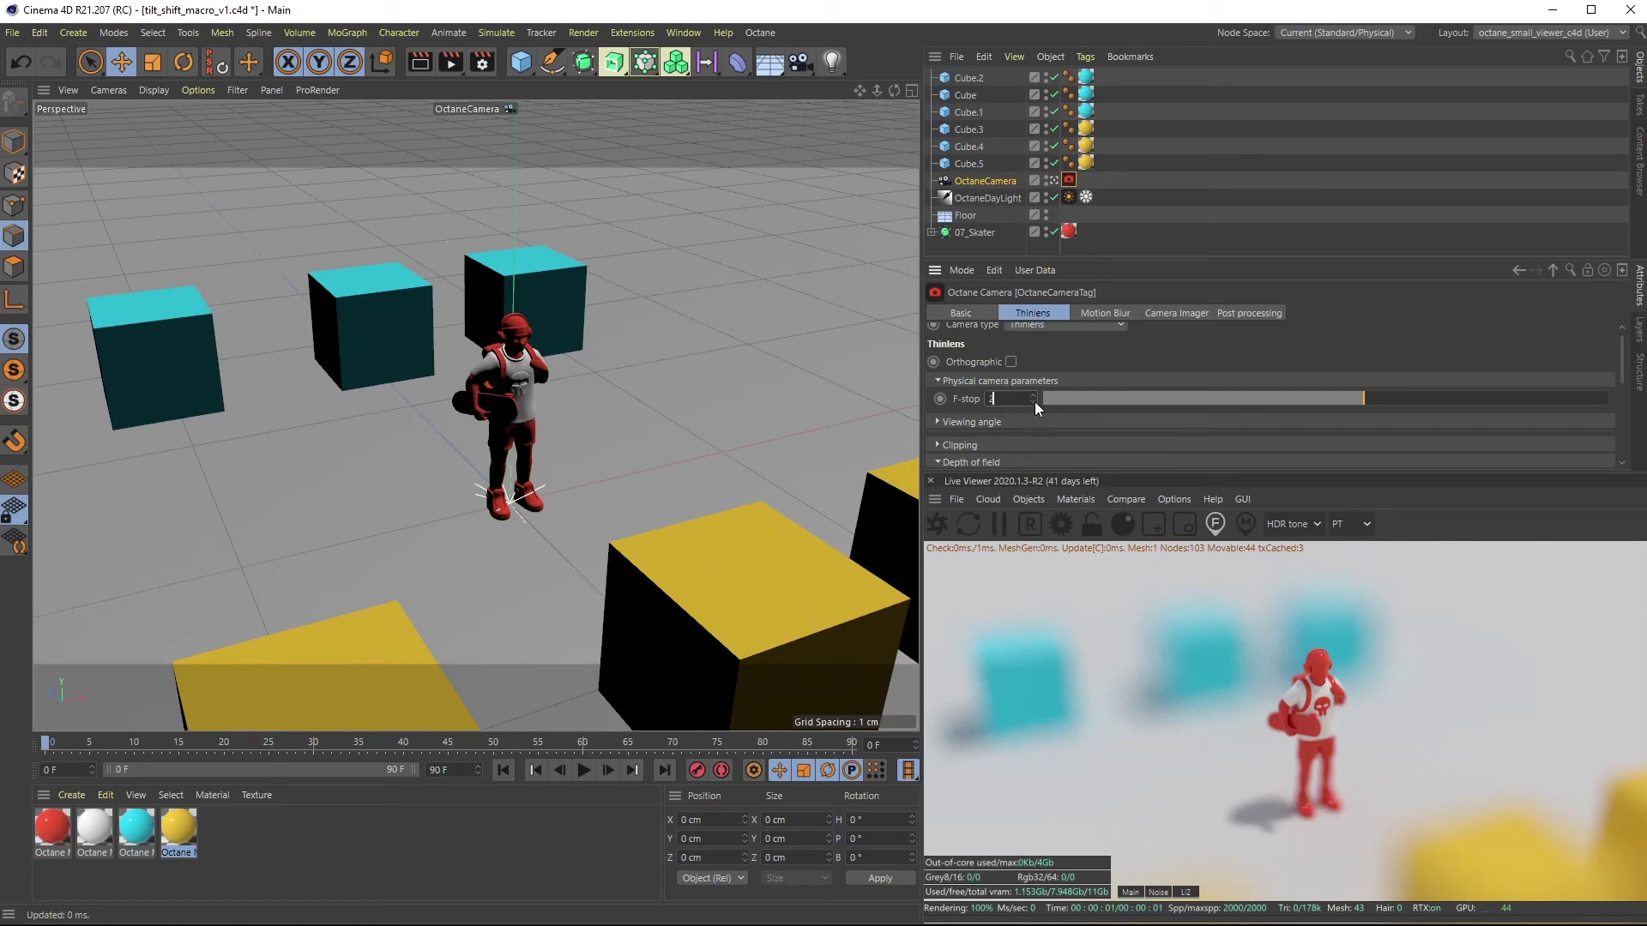
{"action": "type", "text": "8"}
{"action": "key", "text": "Return"}
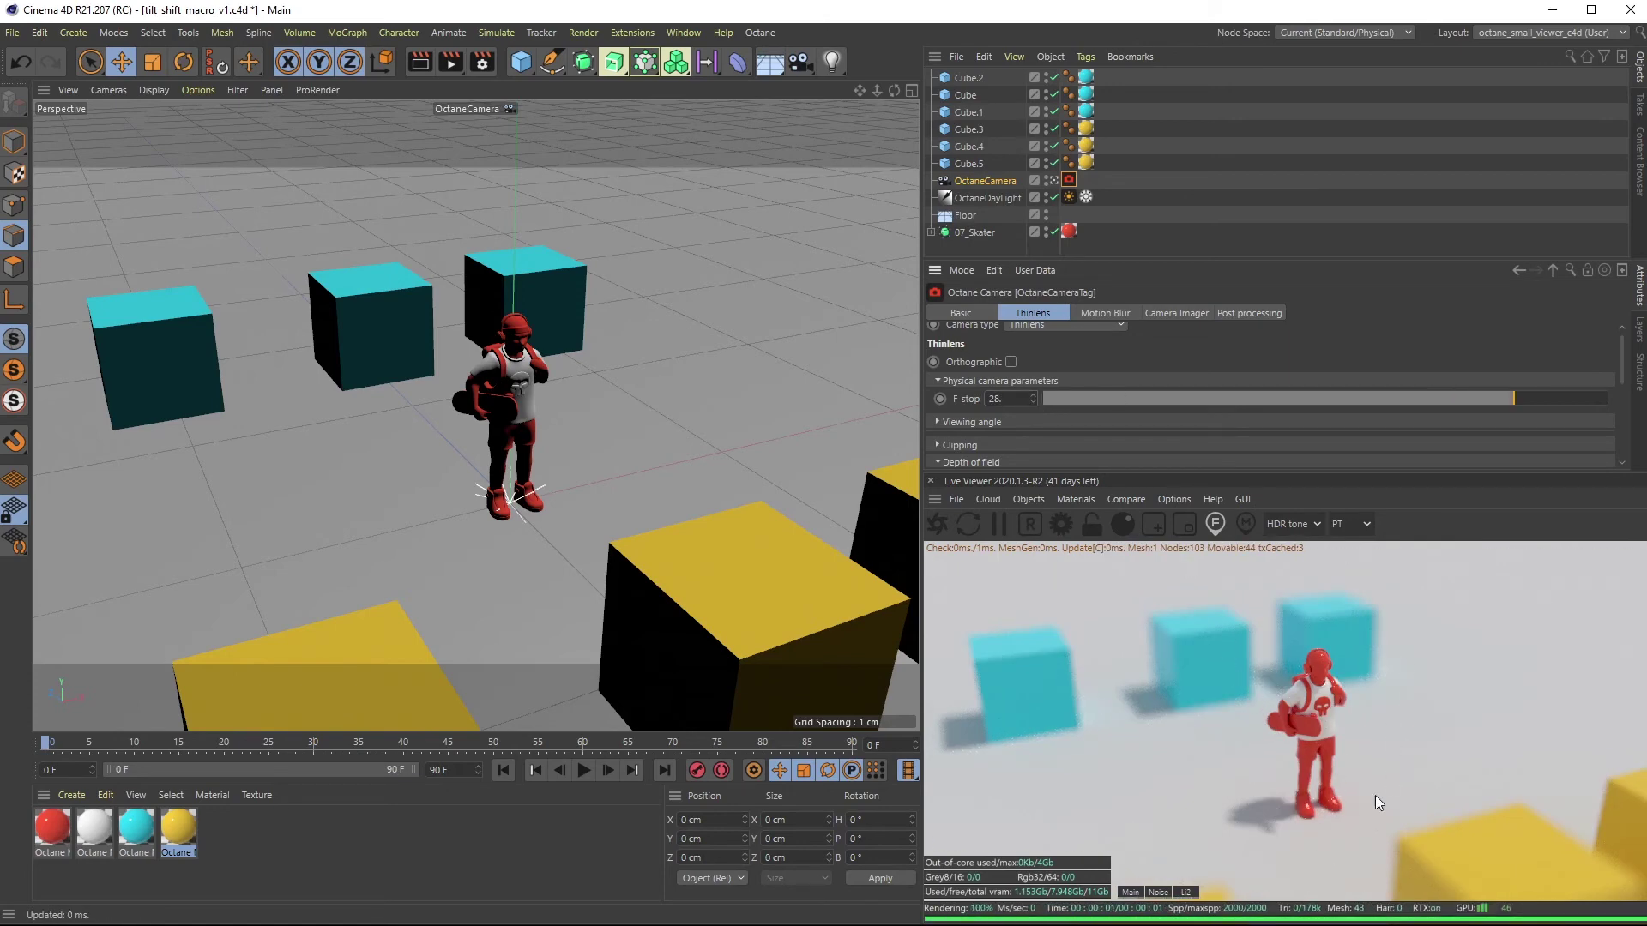
{"action": "left_click_drag", "start_coordinate": [1375, 795], "coordinate": [1360, 722]}
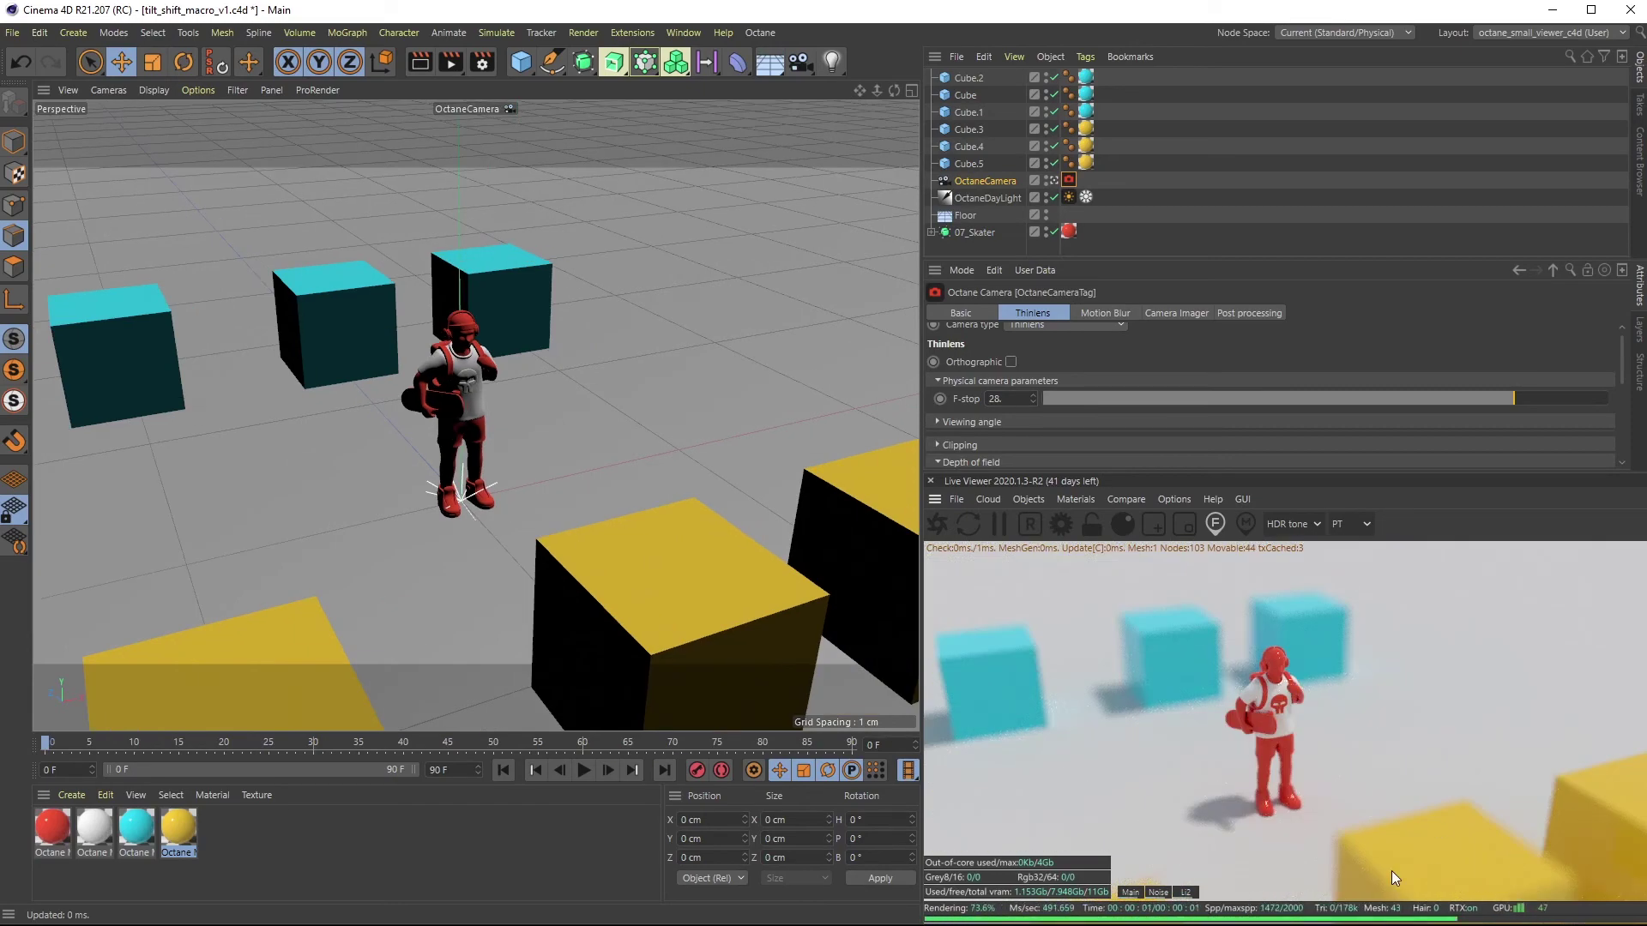